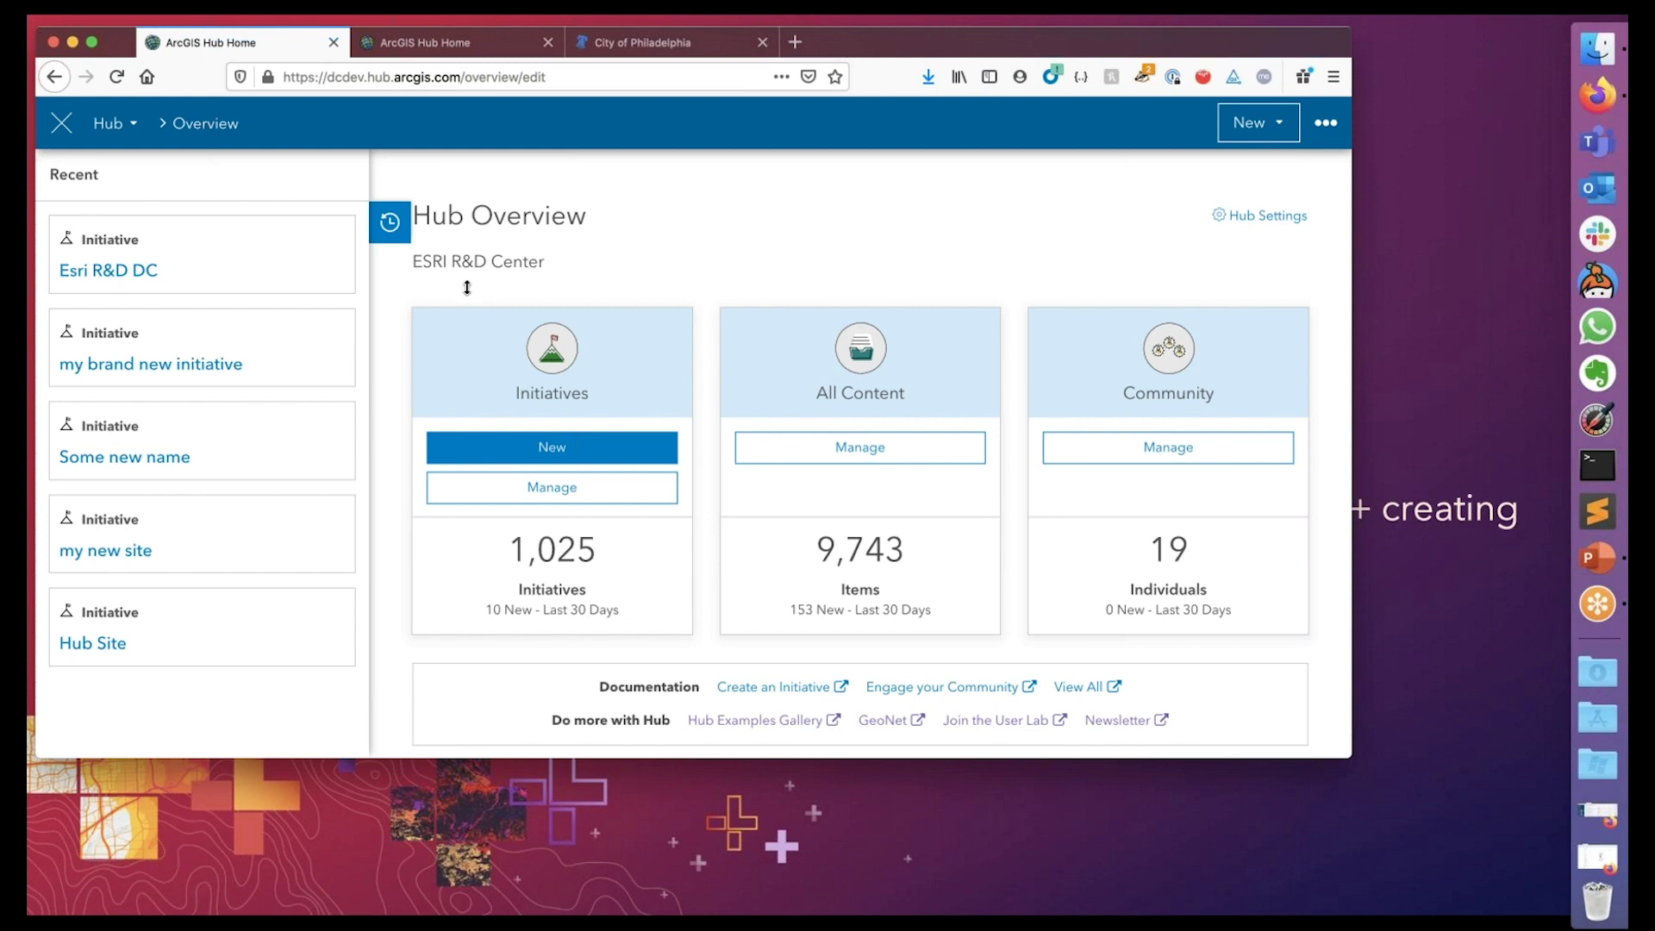
Look over the QA Basic Hub overview with its recent items and return to the ESRI R&D Center overview
{"action": "left_click", "coordinate": [421, 46]}
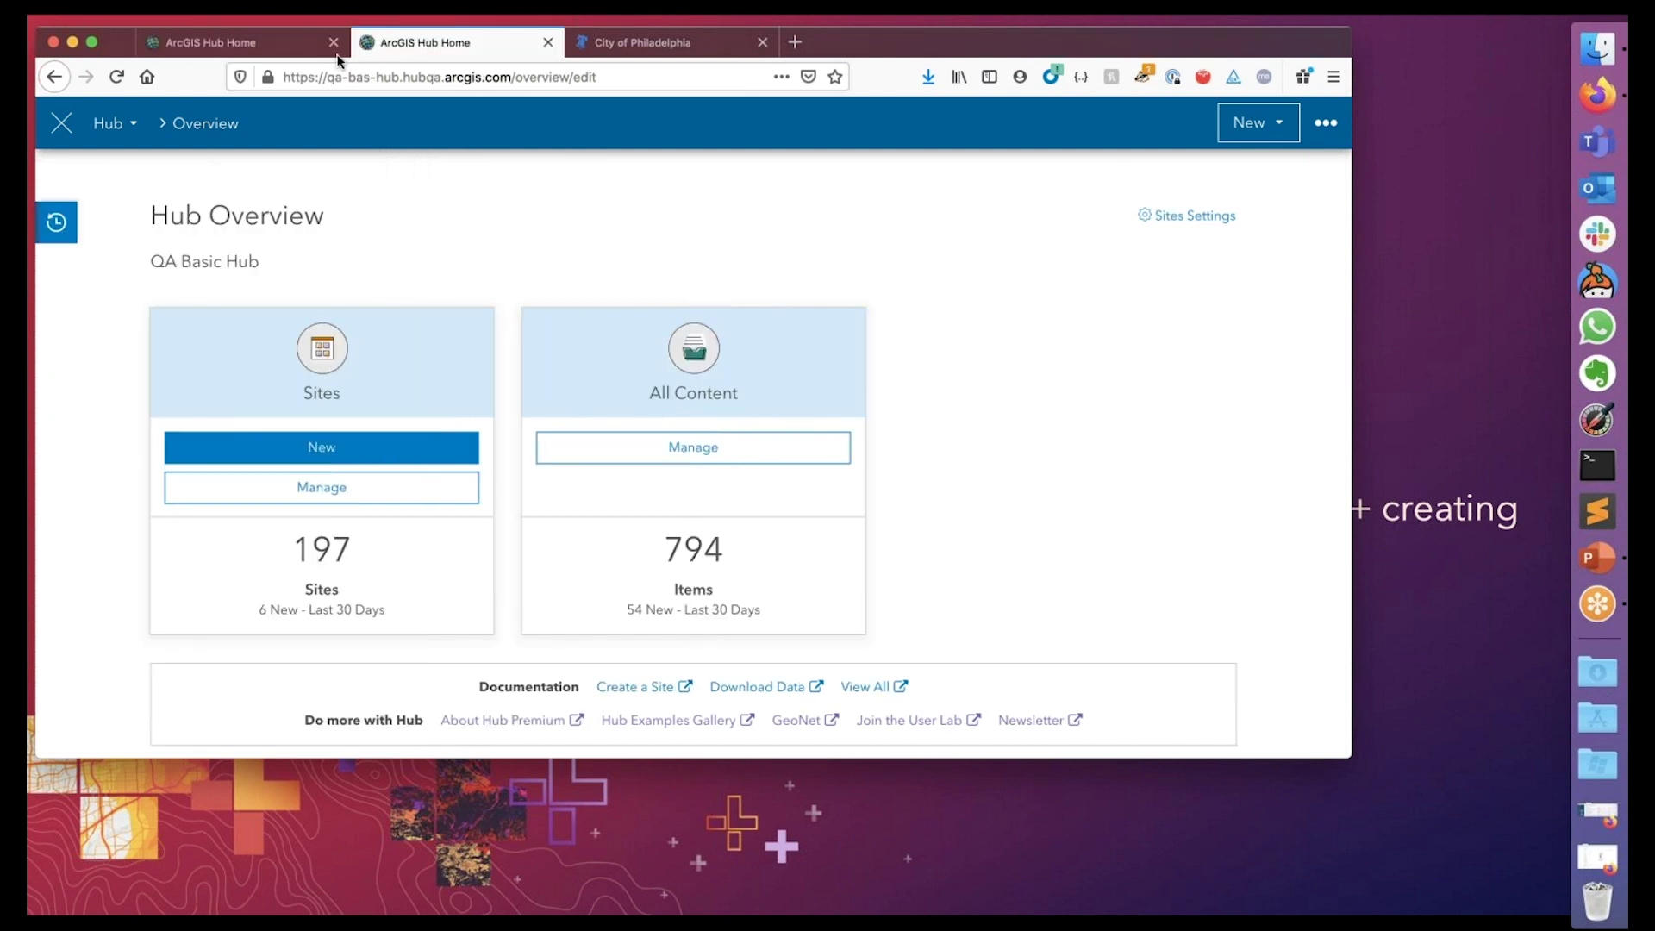
{"action": "left_click", "coordinate": [59, 223]}
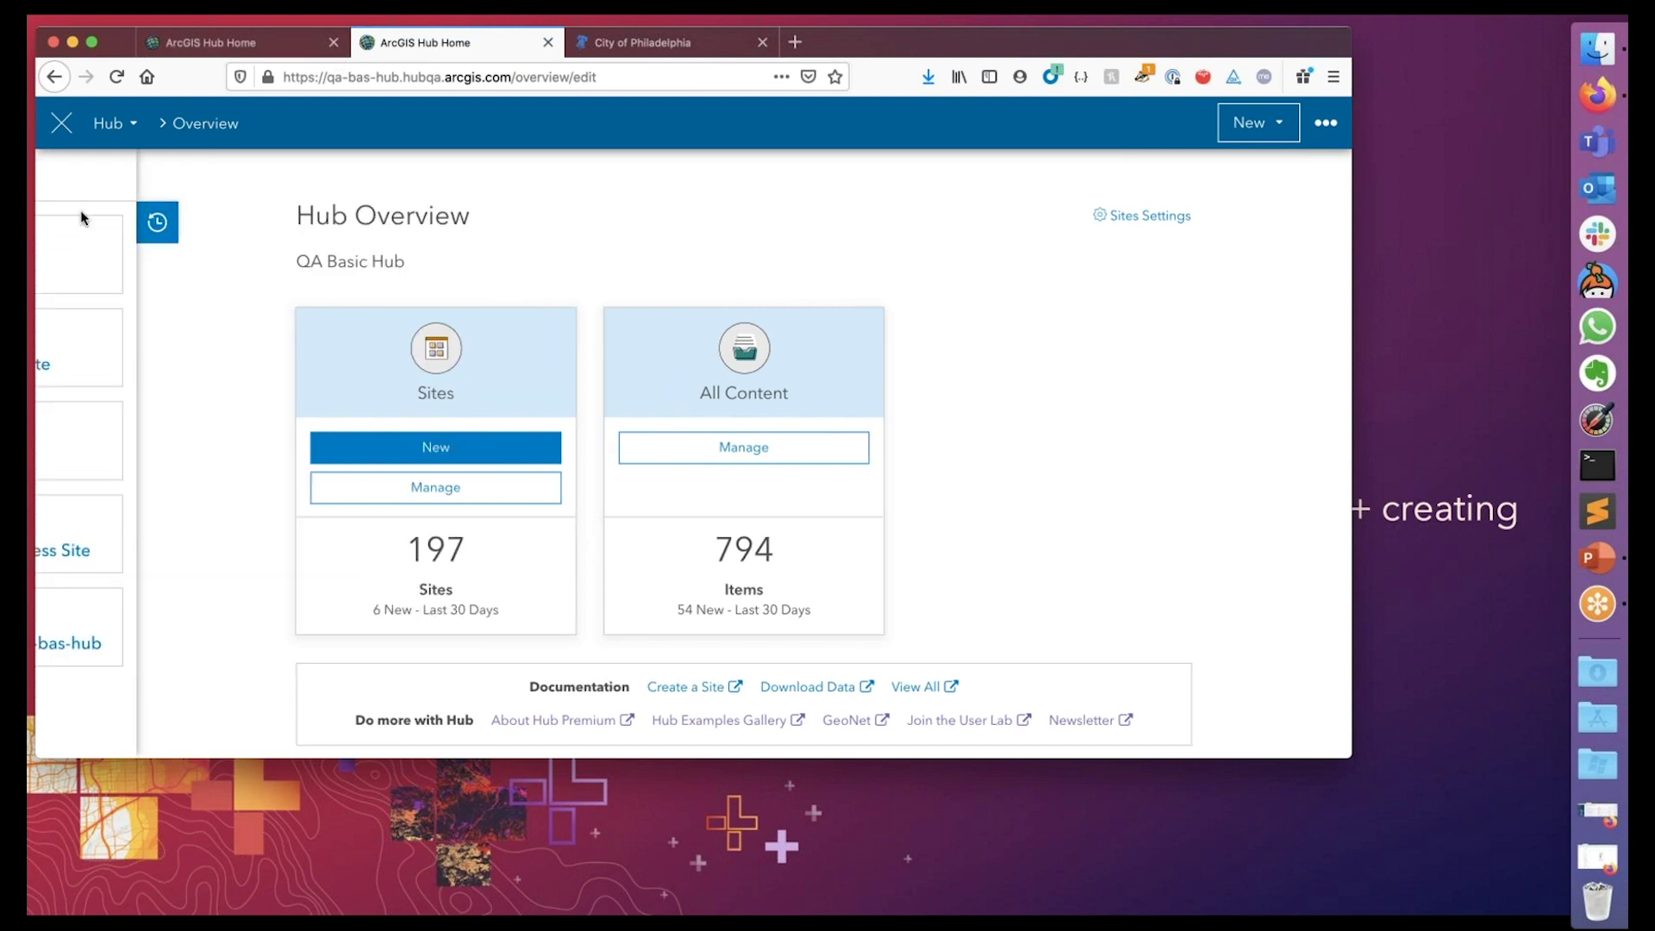
{"action": "left_click", "coordinate": [188, 47]}
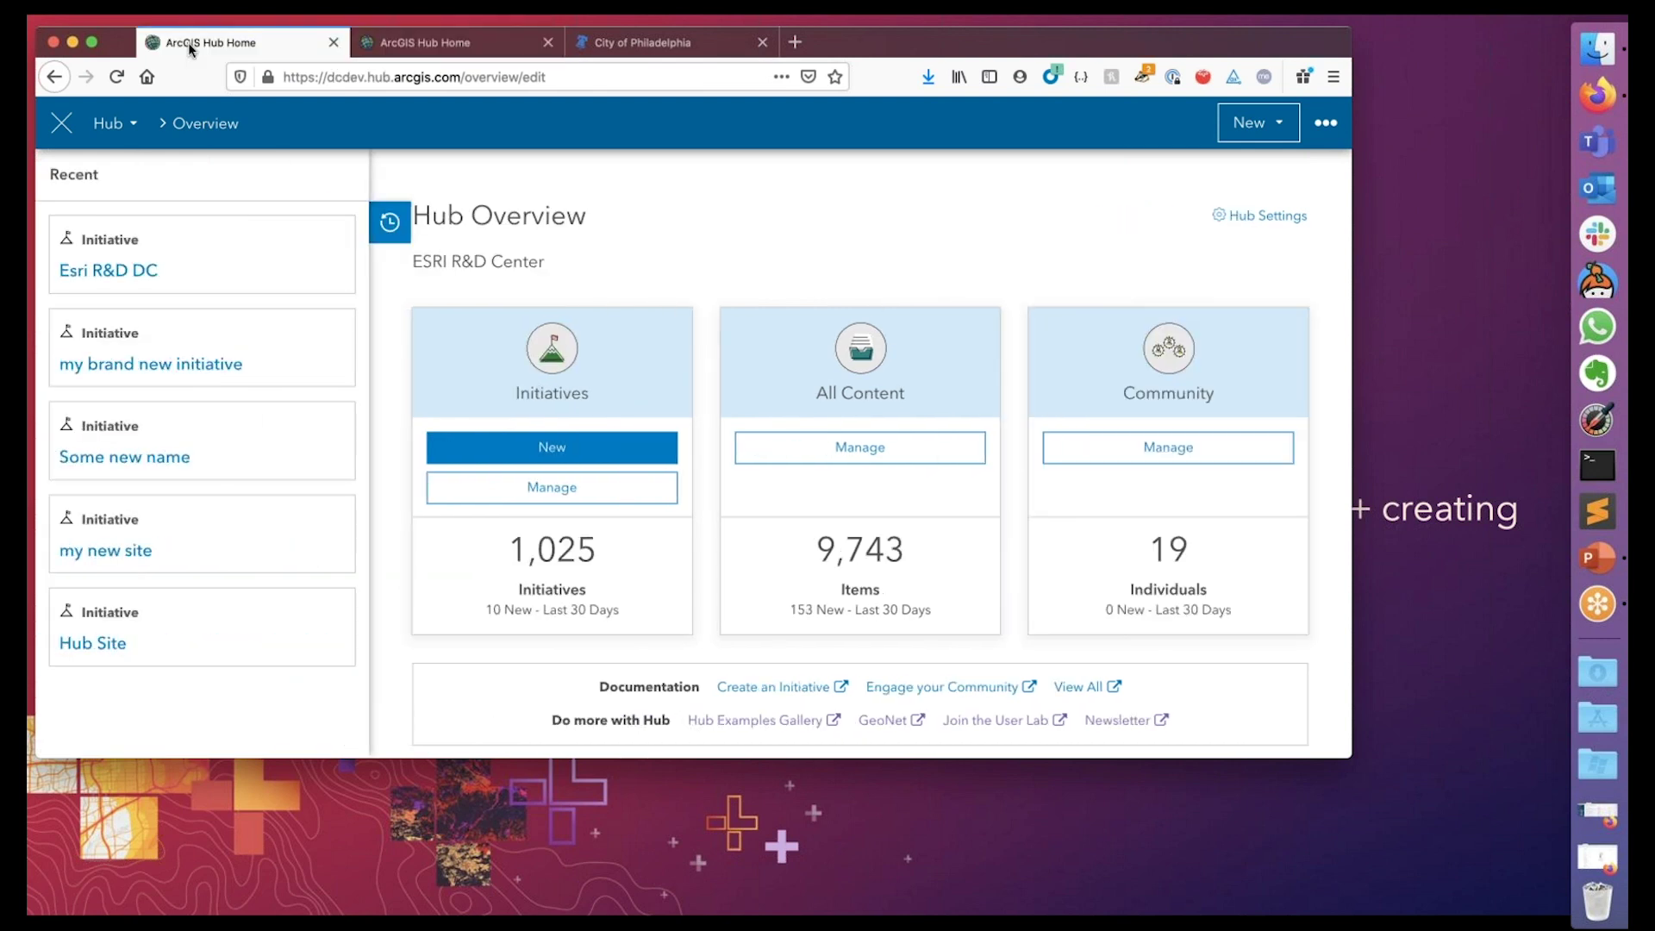
Create a new initiative named "Moar dogz Philly" in the ESRI R&D Center hub
{"action": "left_click", "coordinate": [455, 448]}
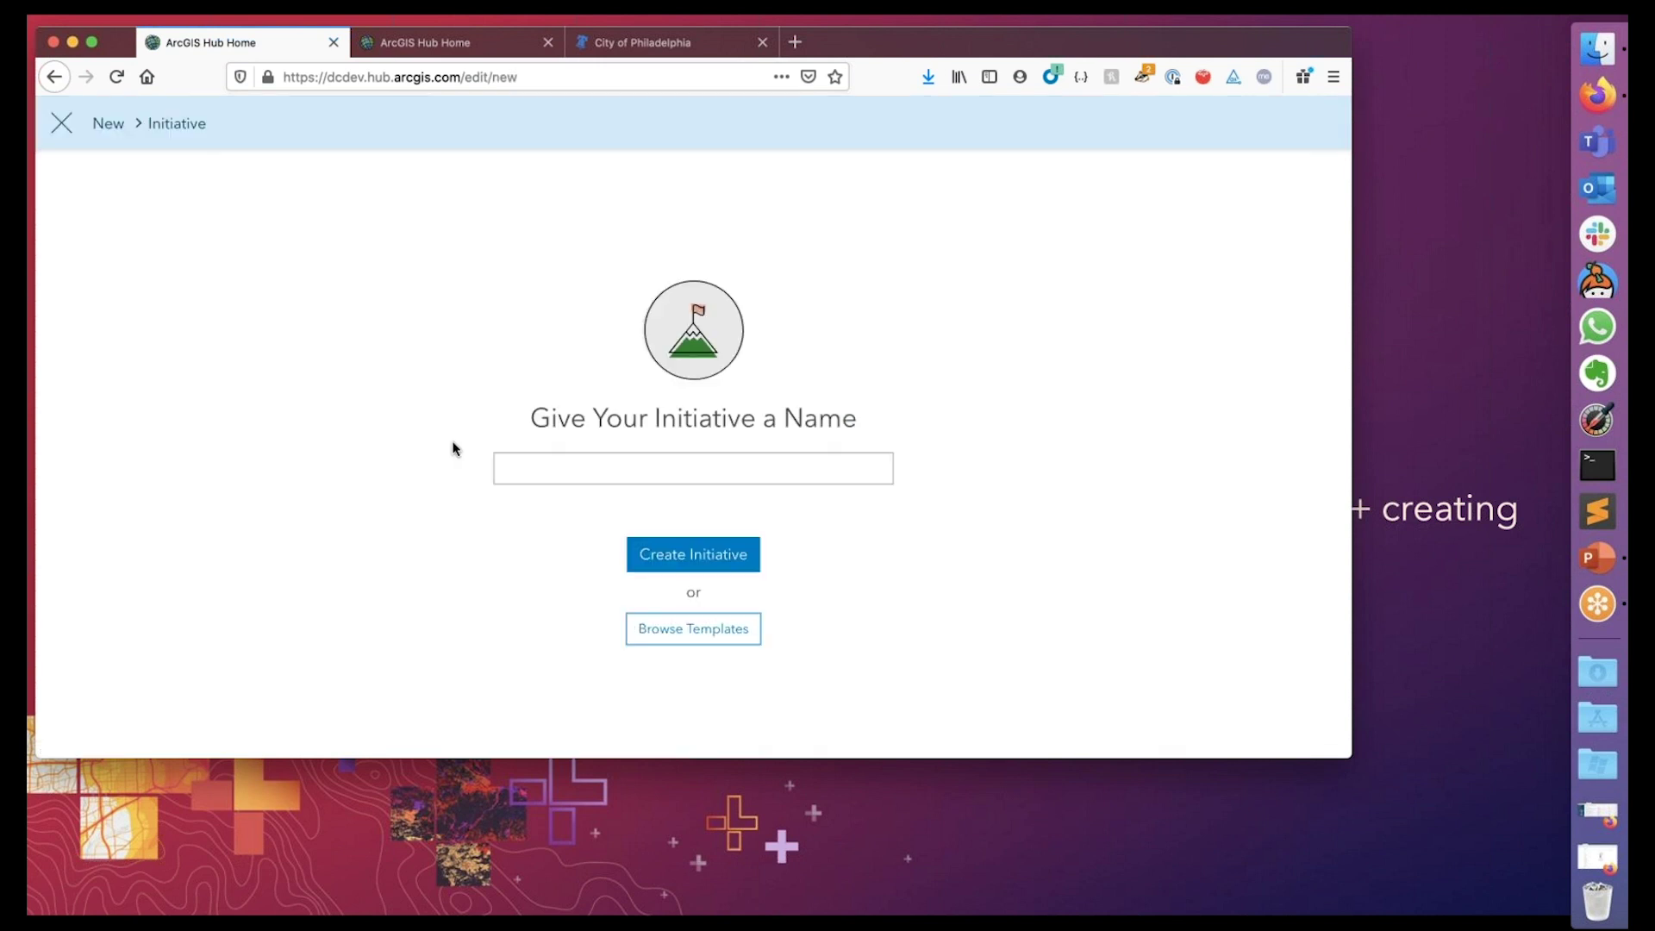
{"action": "left_click", "coordinate": [603, 483]}
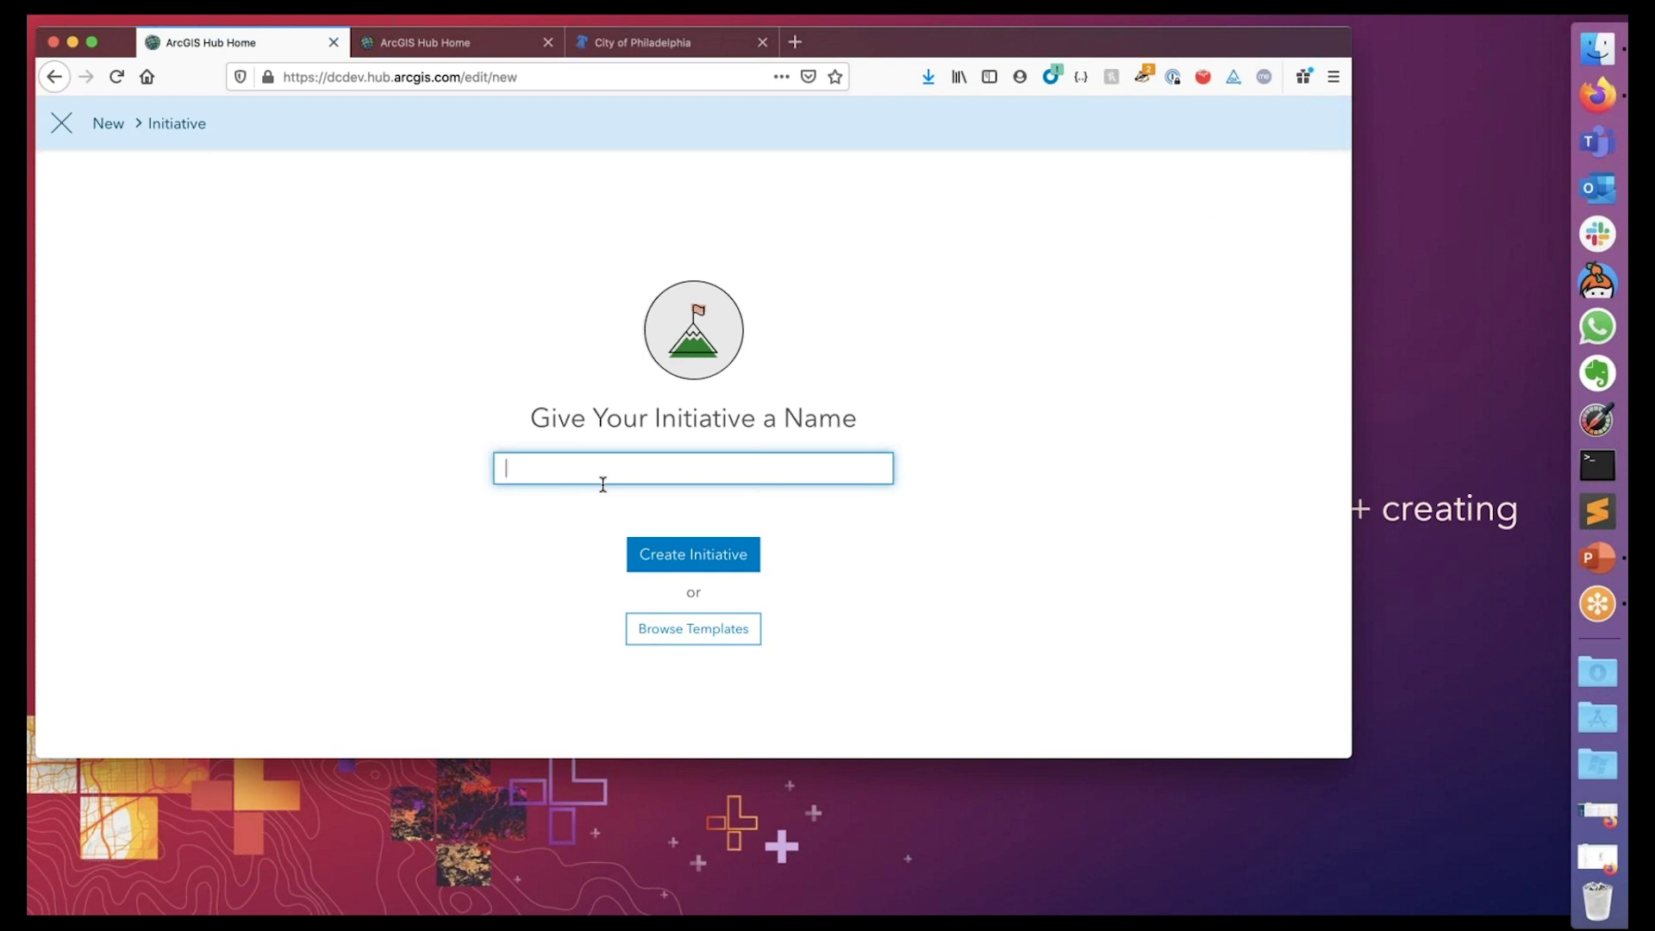
{"action": "type", "text": "Moar dogz Philly"}
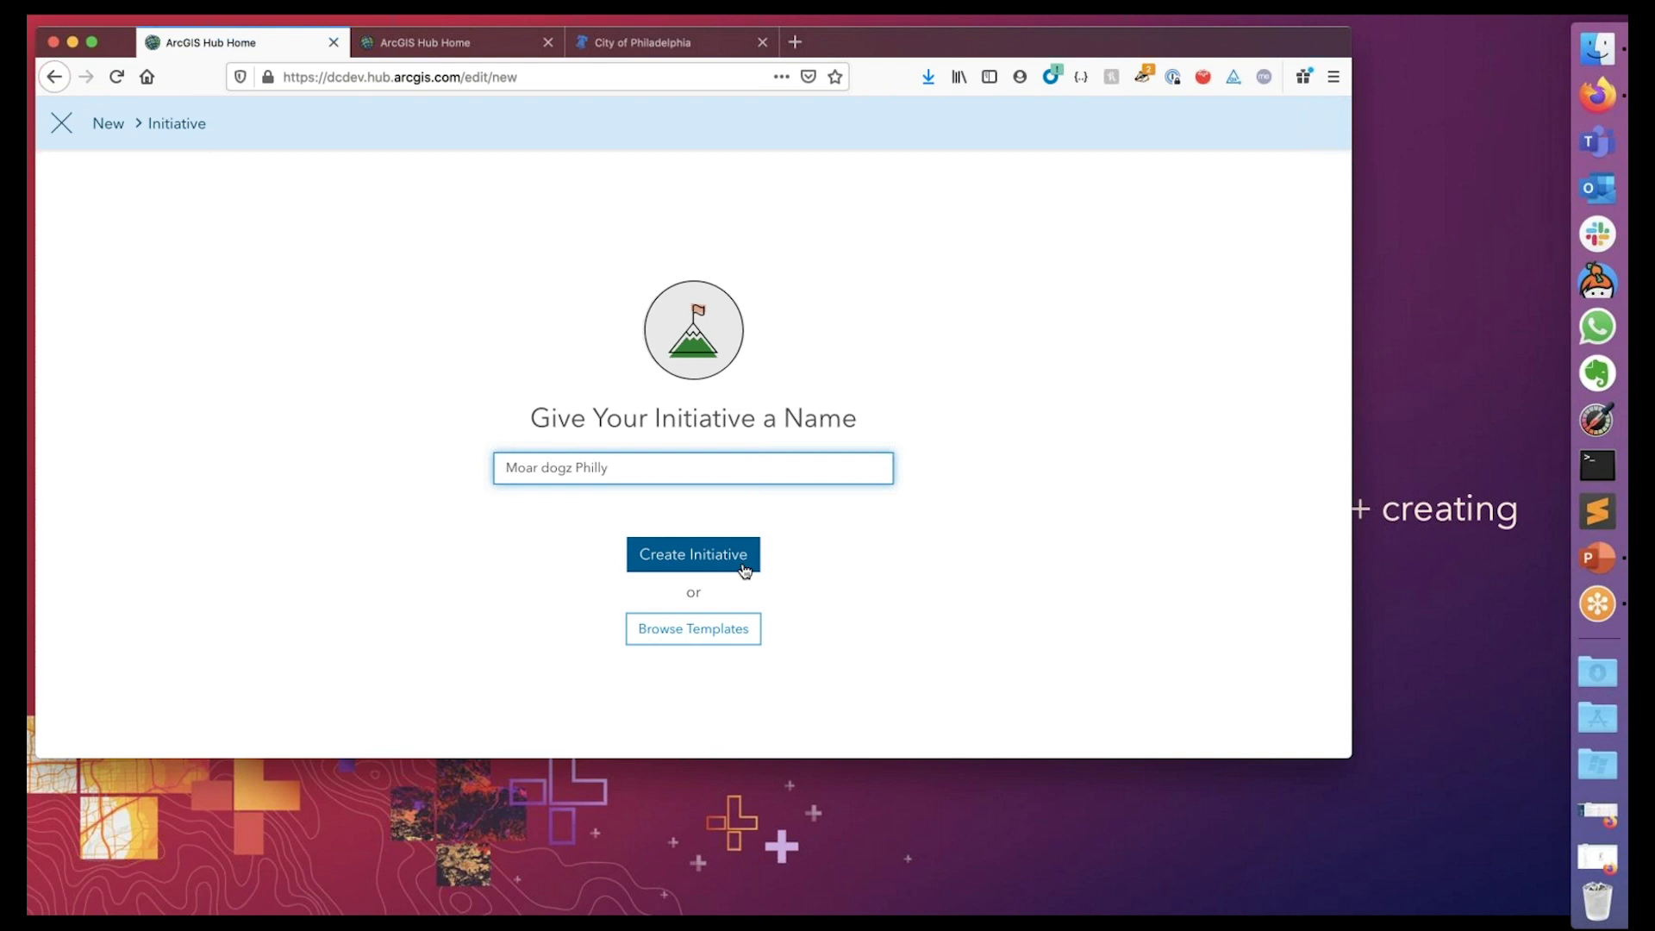
{"action": "left_click", "coordinate": [745, 570]}
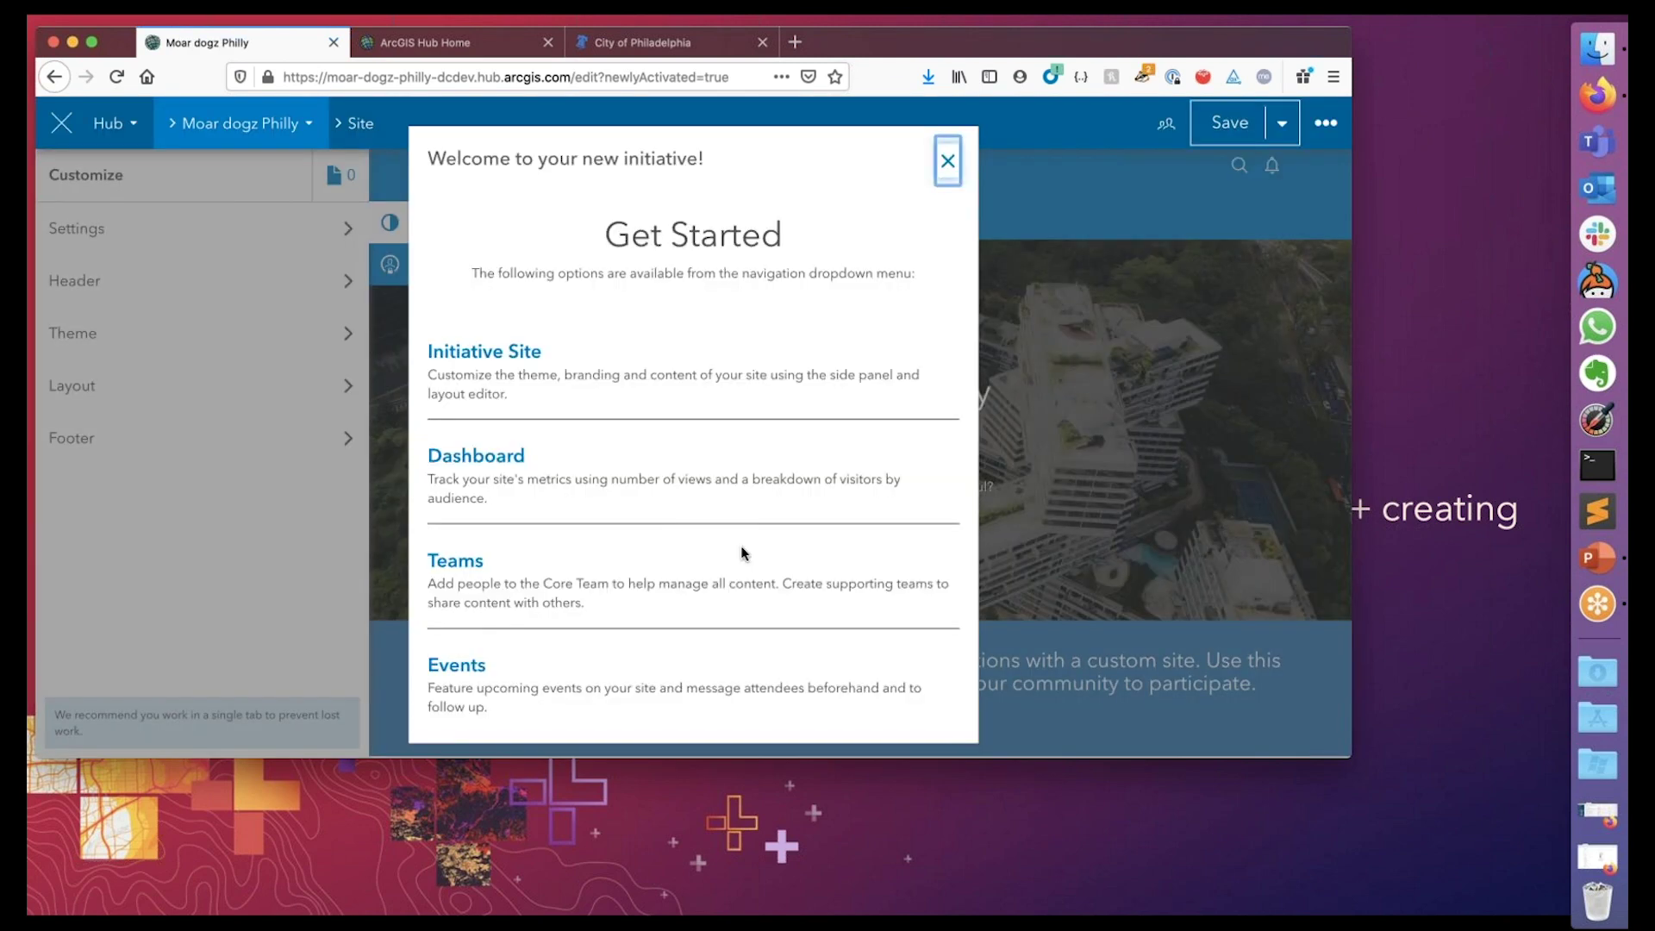
Read through the Get Started options for the new initiative and dismiss the welcome dialog
{"action": "scroll", "coordinate": [738, 544], "scroll_direction": "down", "scroll_amount": 2}
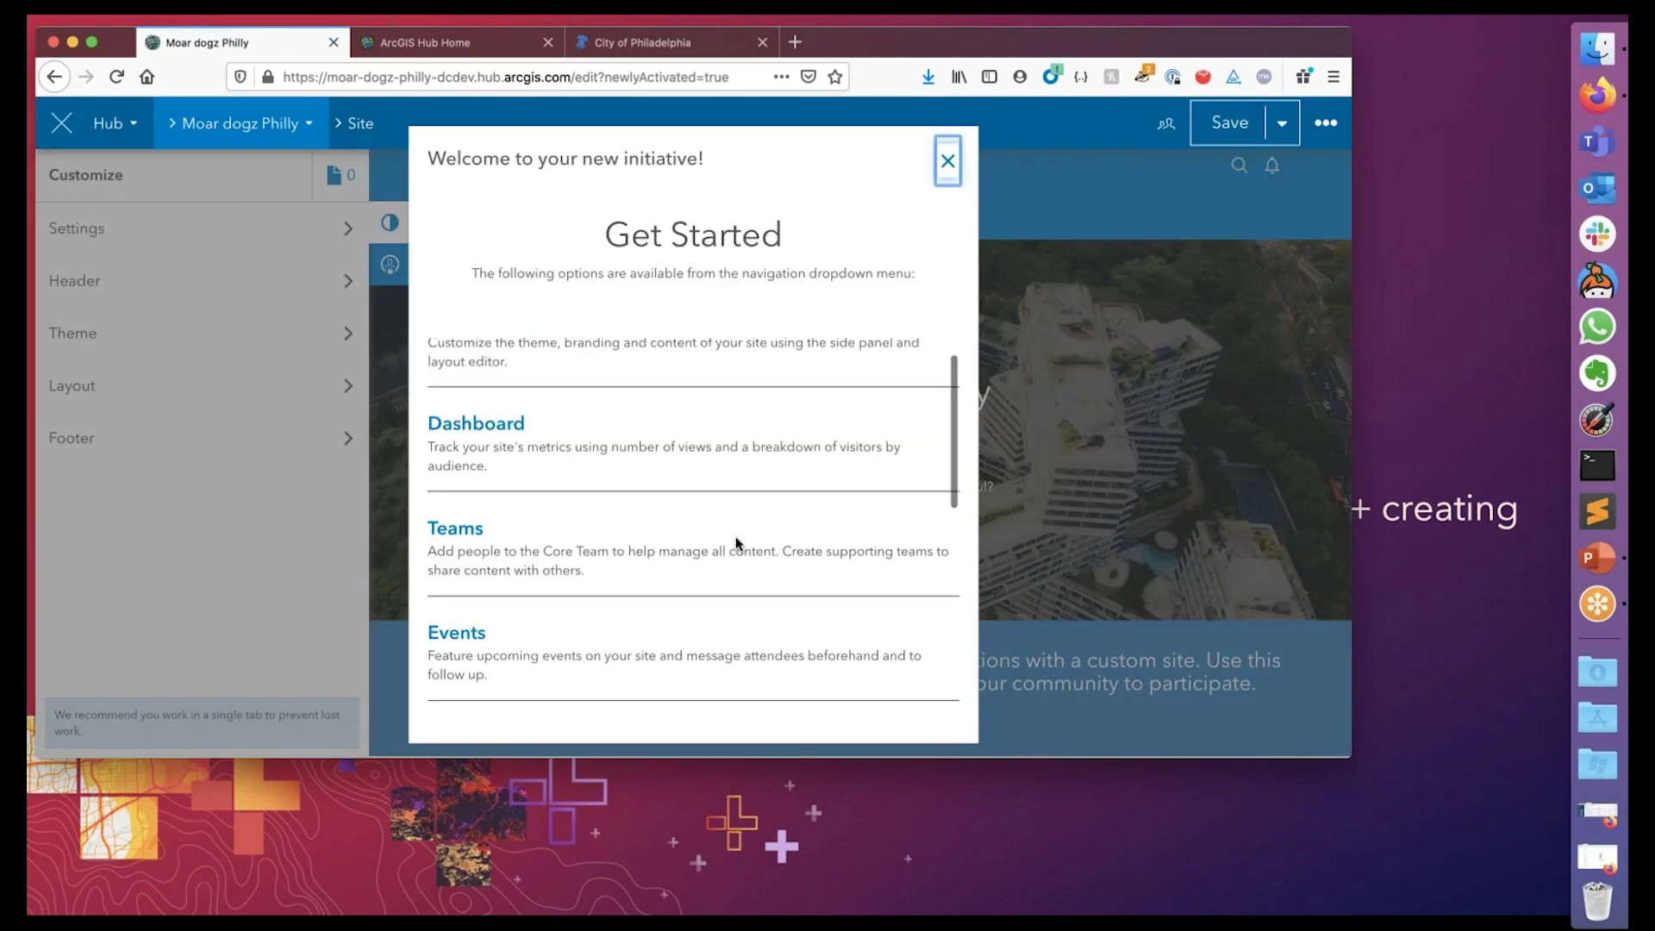
{"action": "scroll", "coordinate": [737, 539], "scroll_direction": "up", "scroll_amount": 2}
{"action": "scroll", "coordinate": [653, 510], "scroll_direction": "down", "scroll_amount": 1}
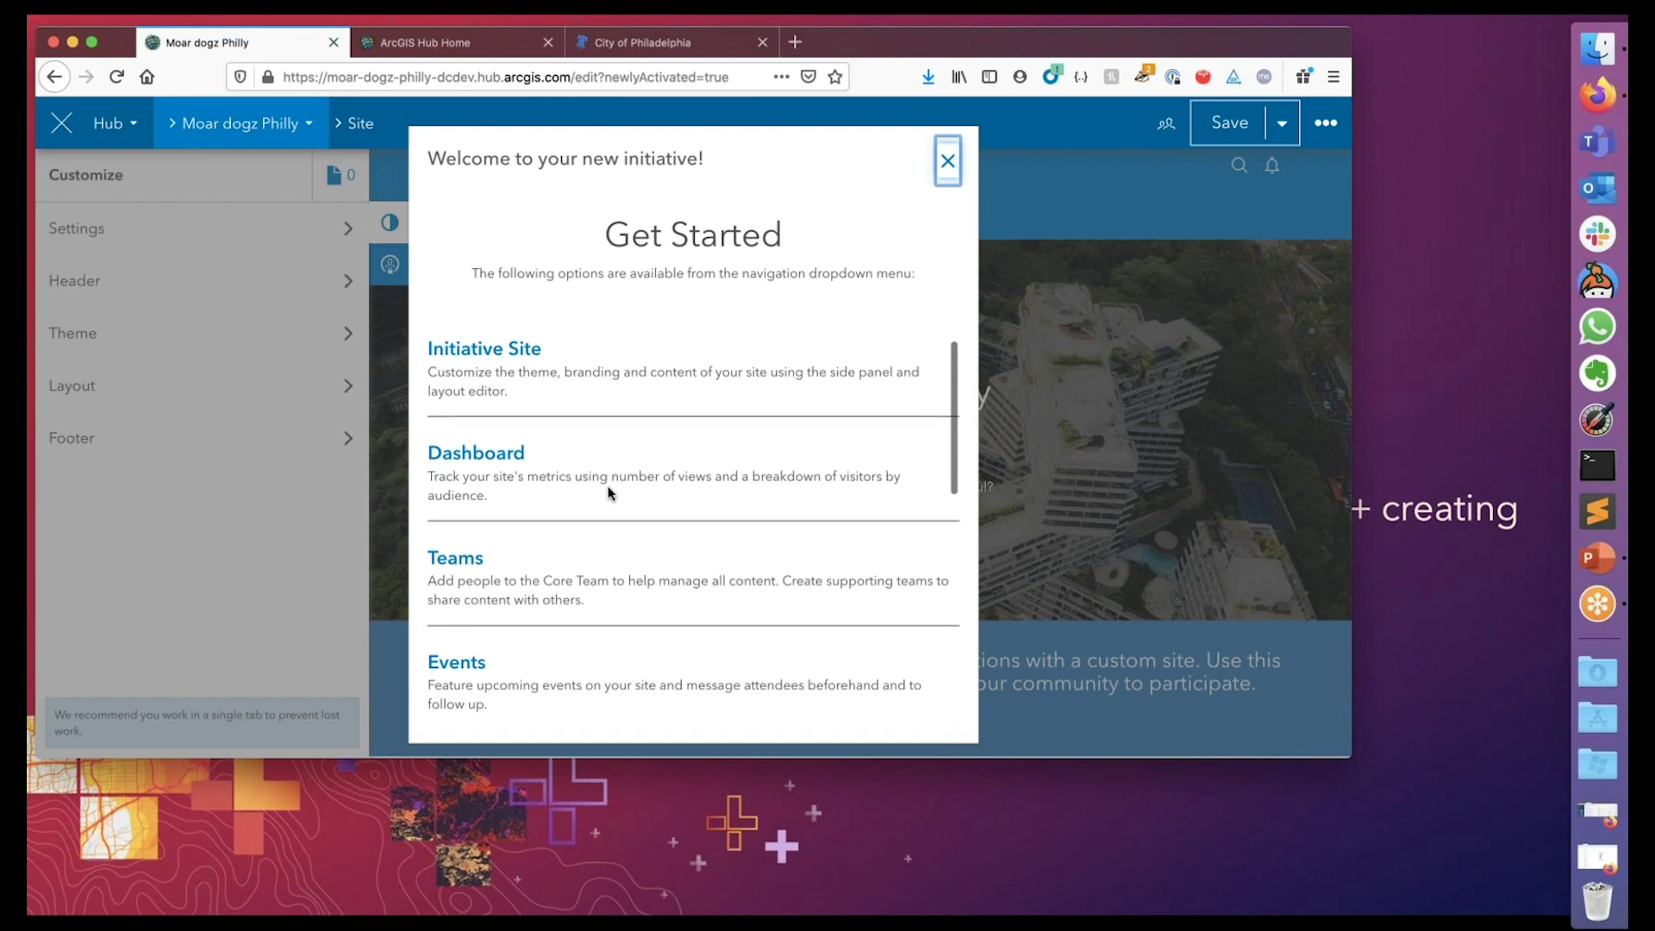
{"action": "scroll", "coordinate": [572, 475], "scroll_direction": "down", "scroll_amount": 5}
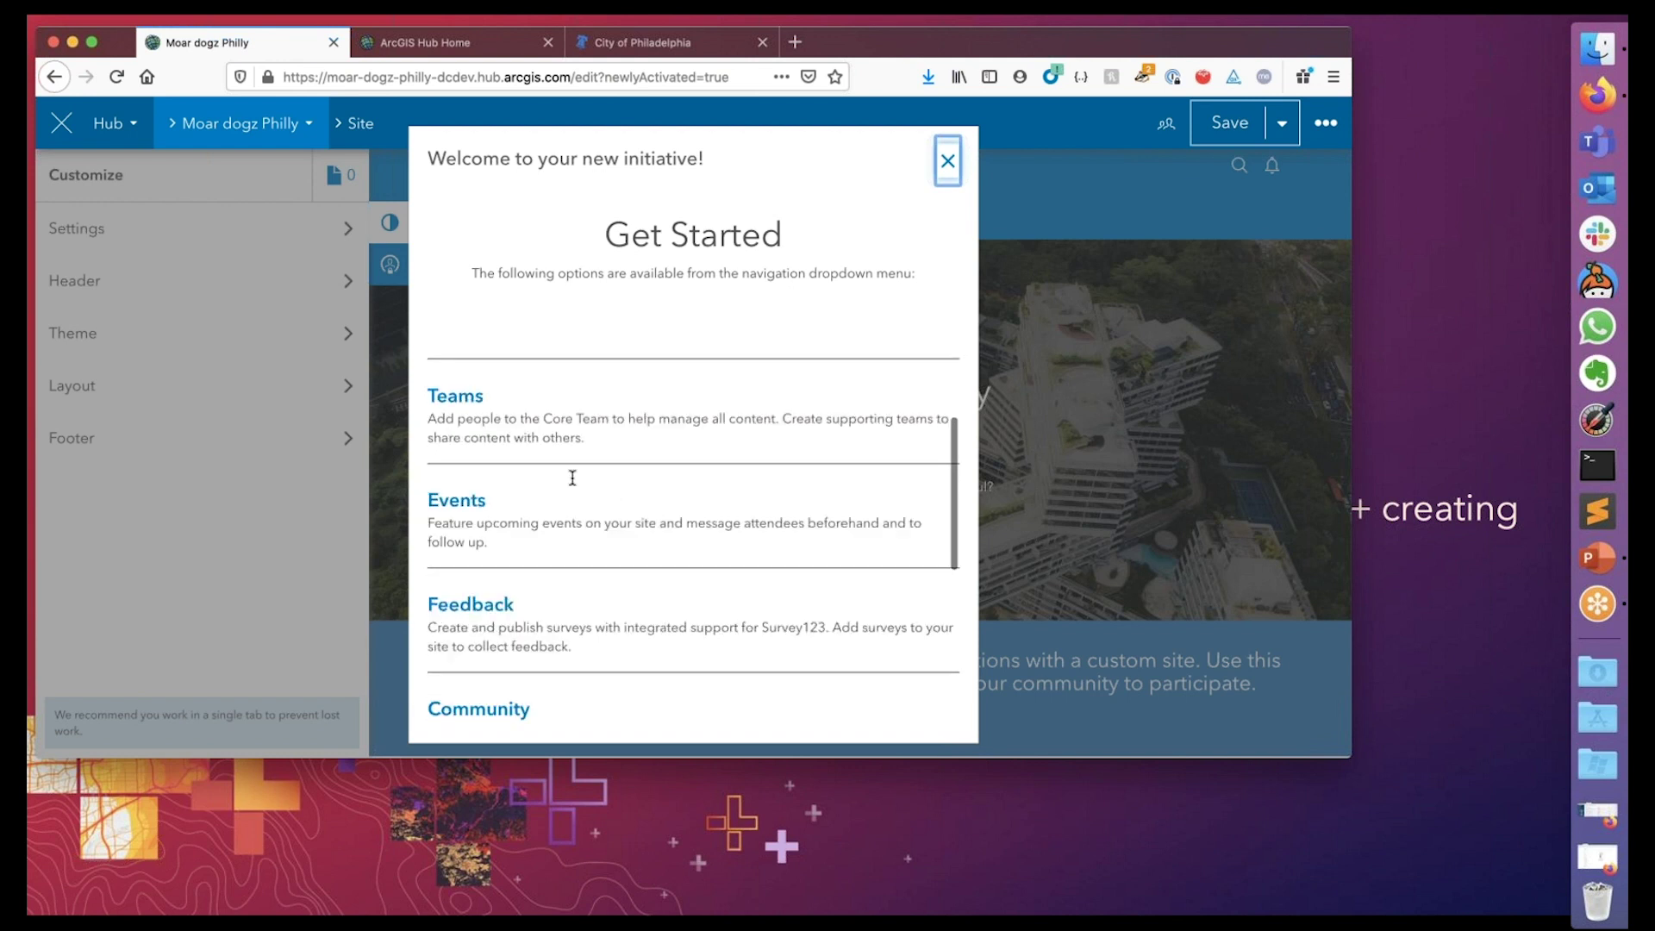
{"action": "scroll", "coordinate": [572, 478], "scroll_direction": "down", "scroll_amount": 10}
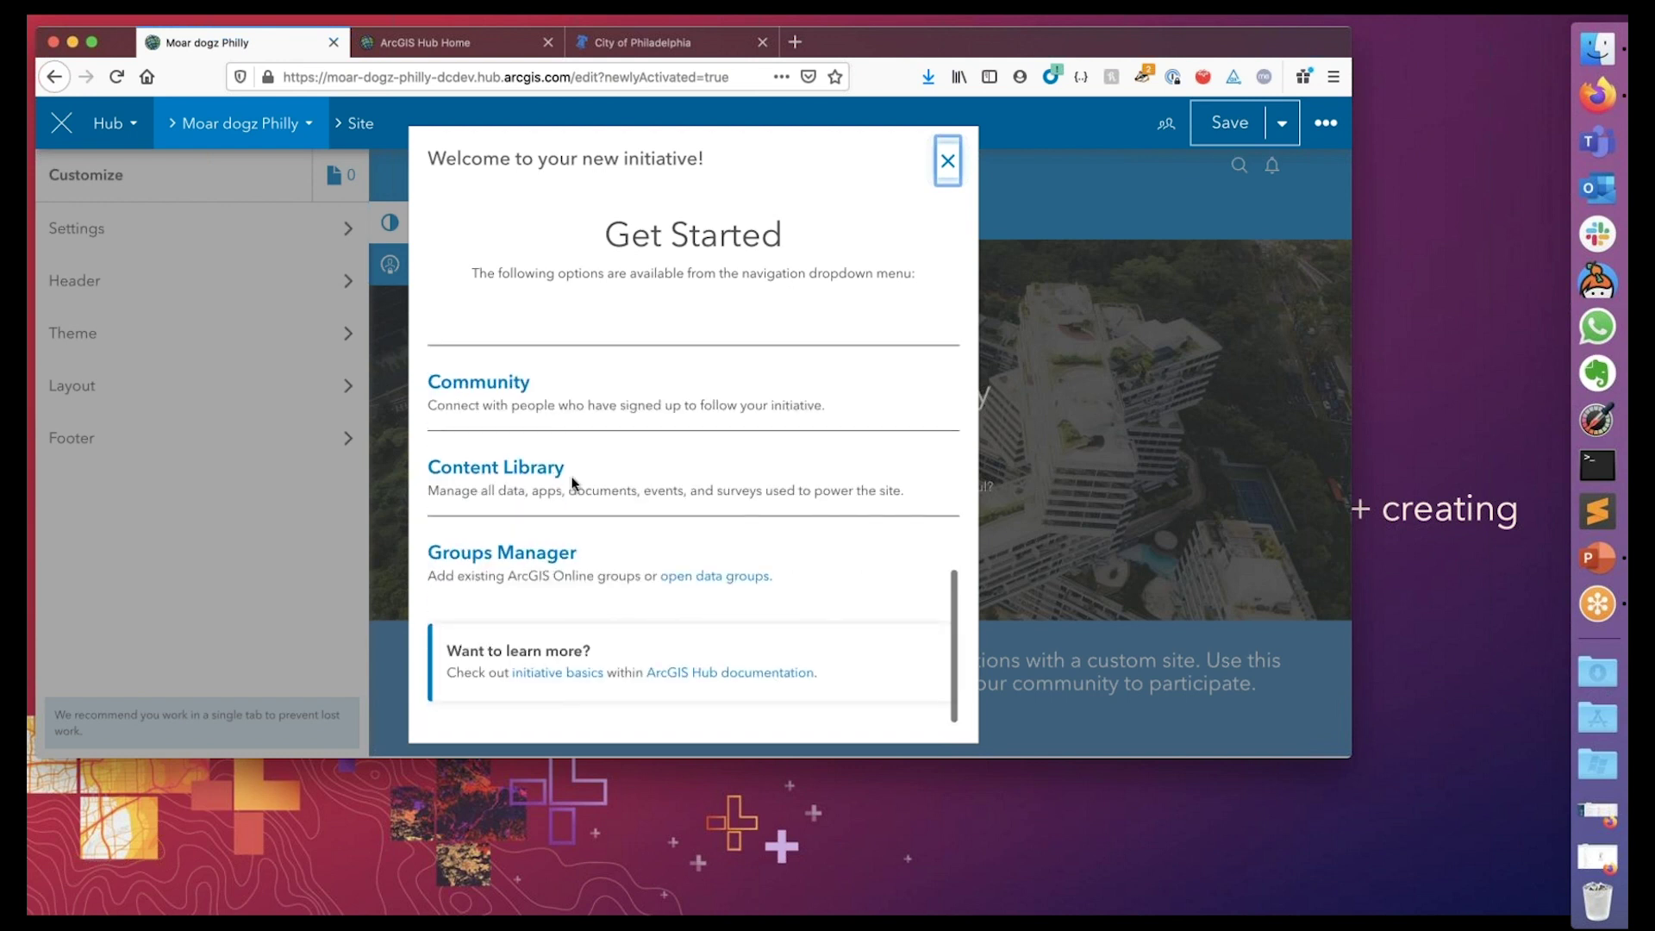
{"action": "scroll", "coordinate": [543, 685], "scroll_direction": "up", "scroll_amount": 1}
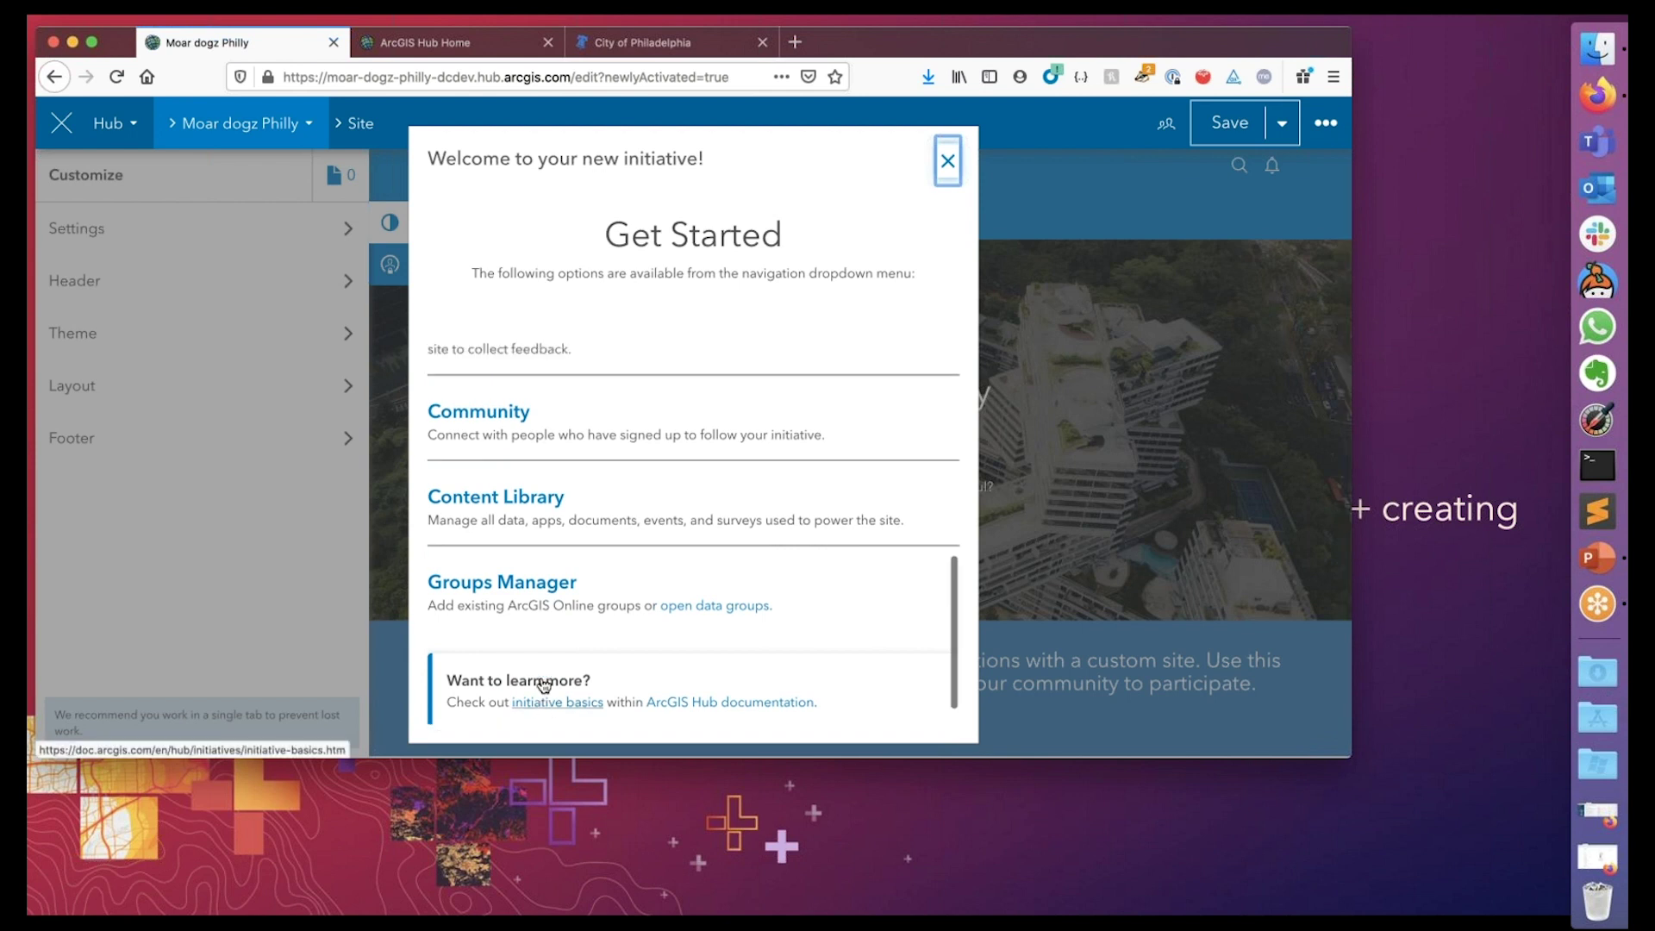
{"action": "scroll", "coordinate": [544, 684], "scroll_direction": "up", "scroll_amount": 12}
{"action": "scroll", "coordinate": [622, 444], "scroll_direction": "down", "scroll_amount": 11}
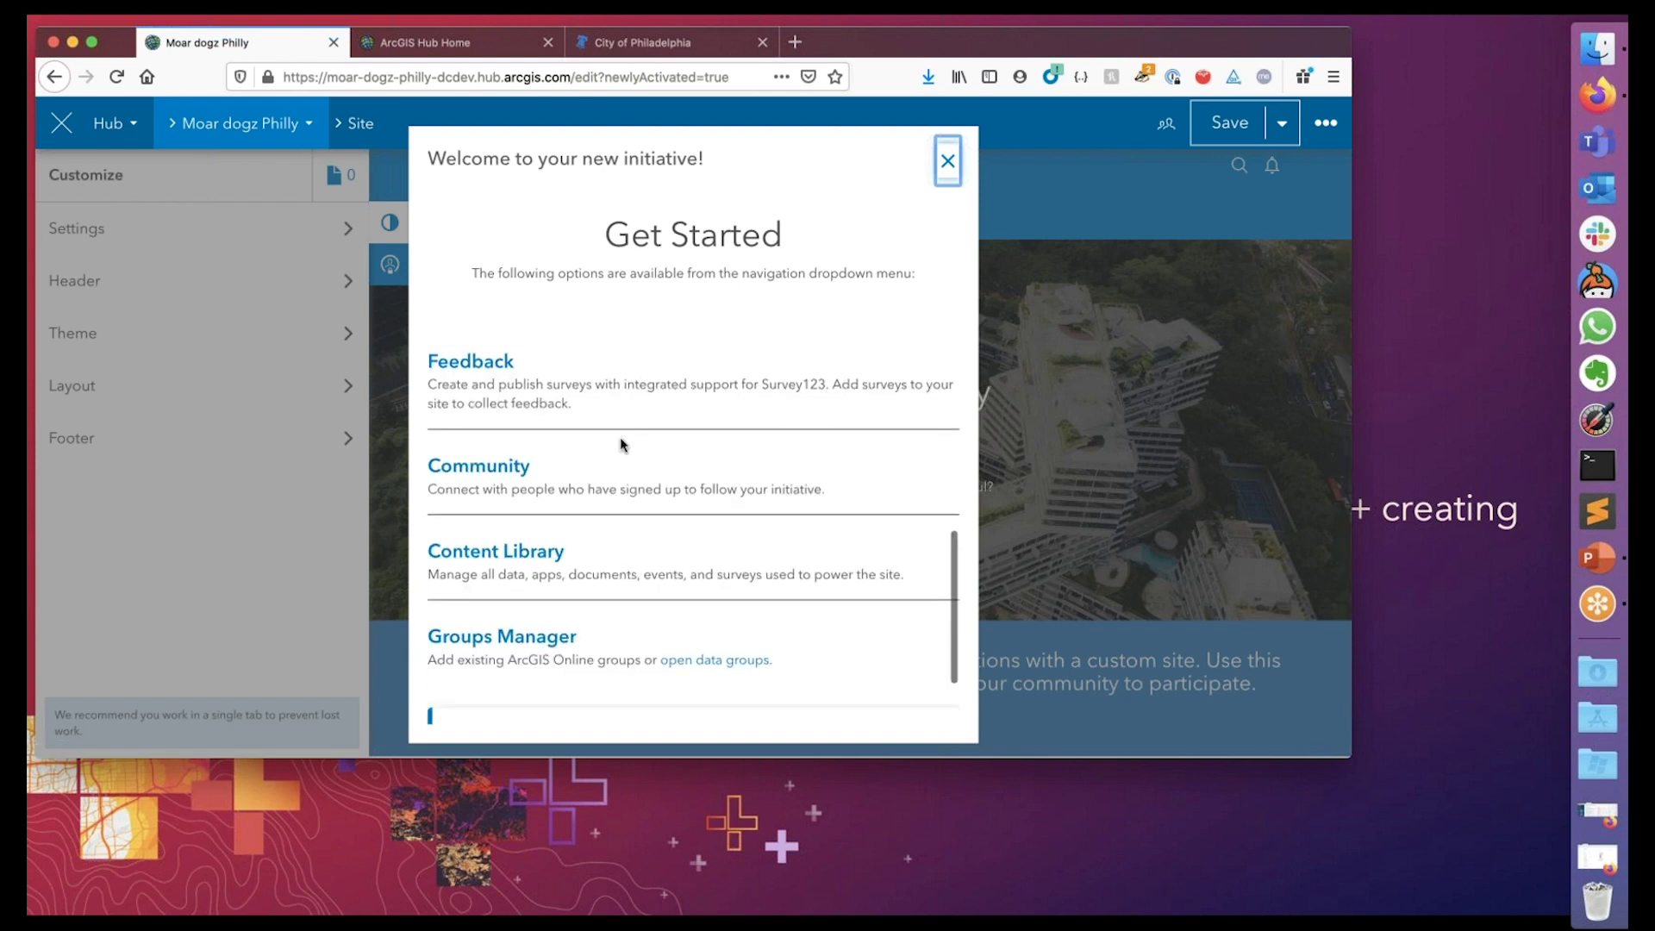
{"action": "left_click", "coordinate": [948, 161]}
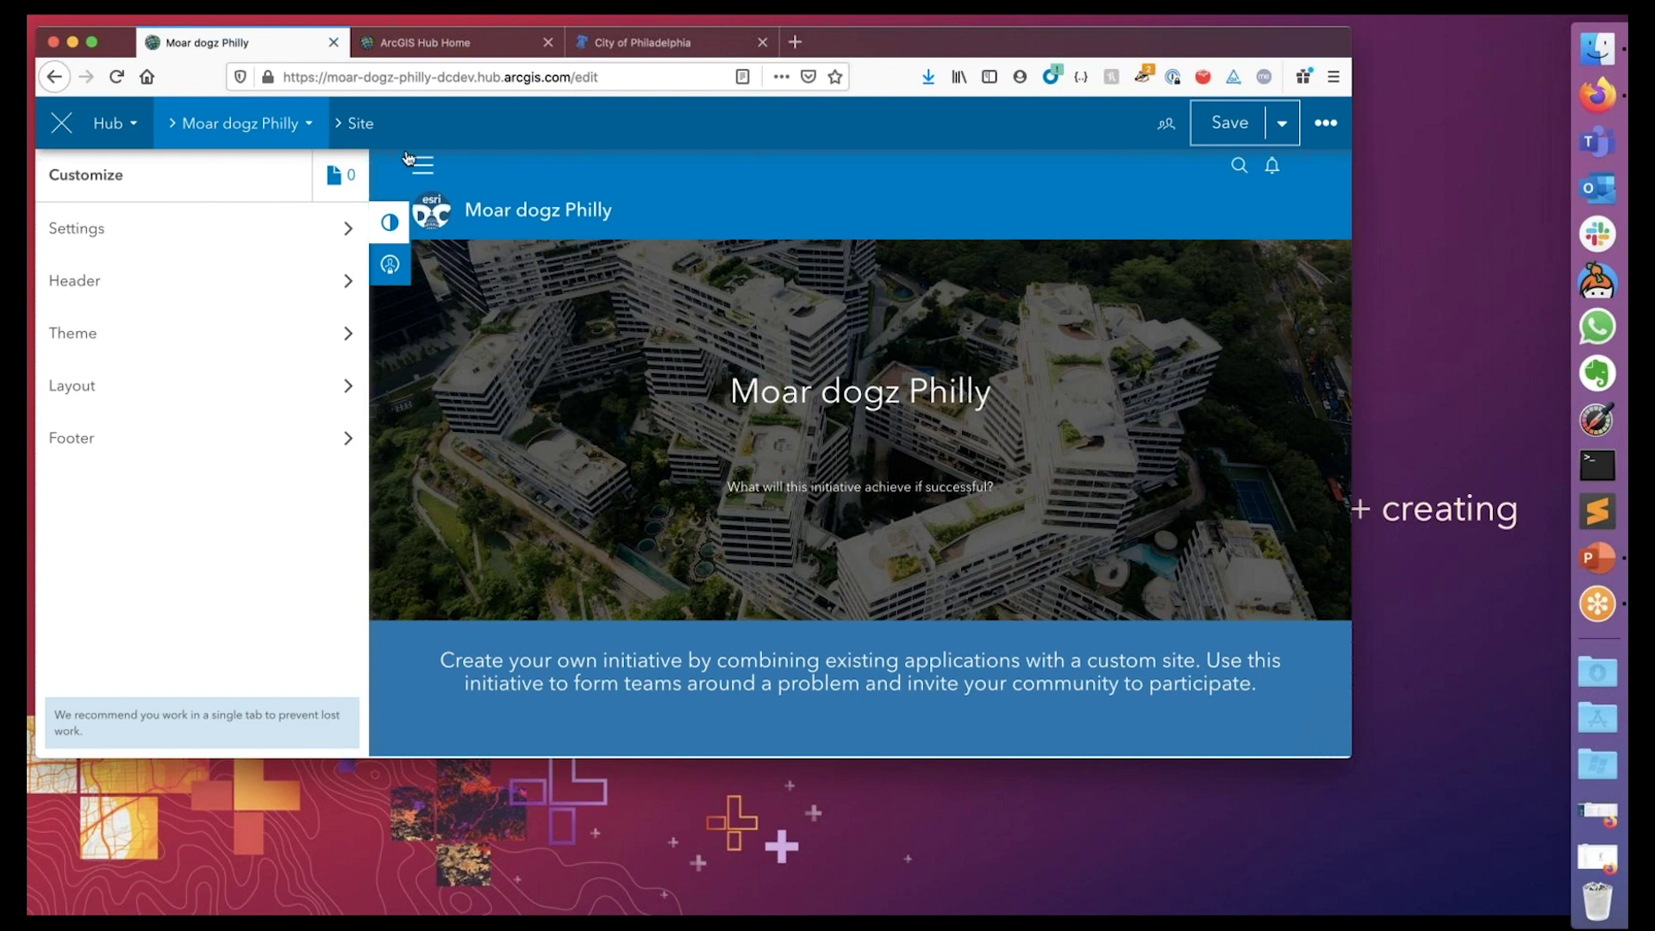
Look through the initiative's navigation destinations and the additional site actions such as cloning, deleting or saving as a template
{"action": "left_click", "coordinate": [312, 129]}
{"action": "left_click", "coordinate": [306, 126]}
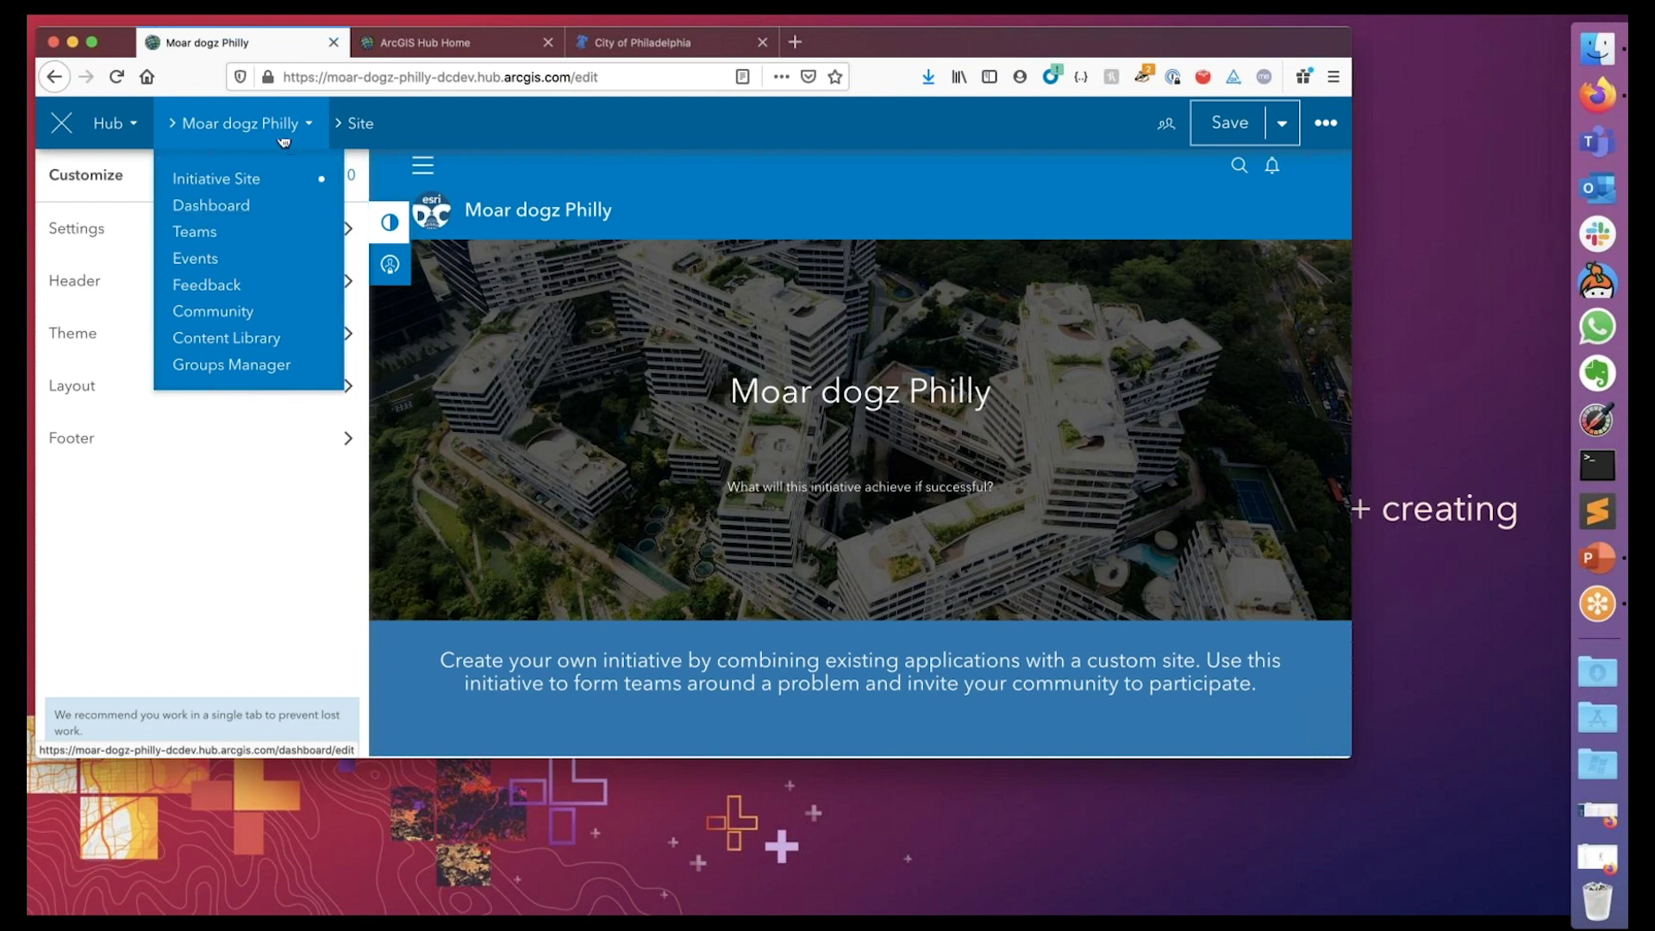
{"action": "left_click", "coordinate": [1325, 125]}
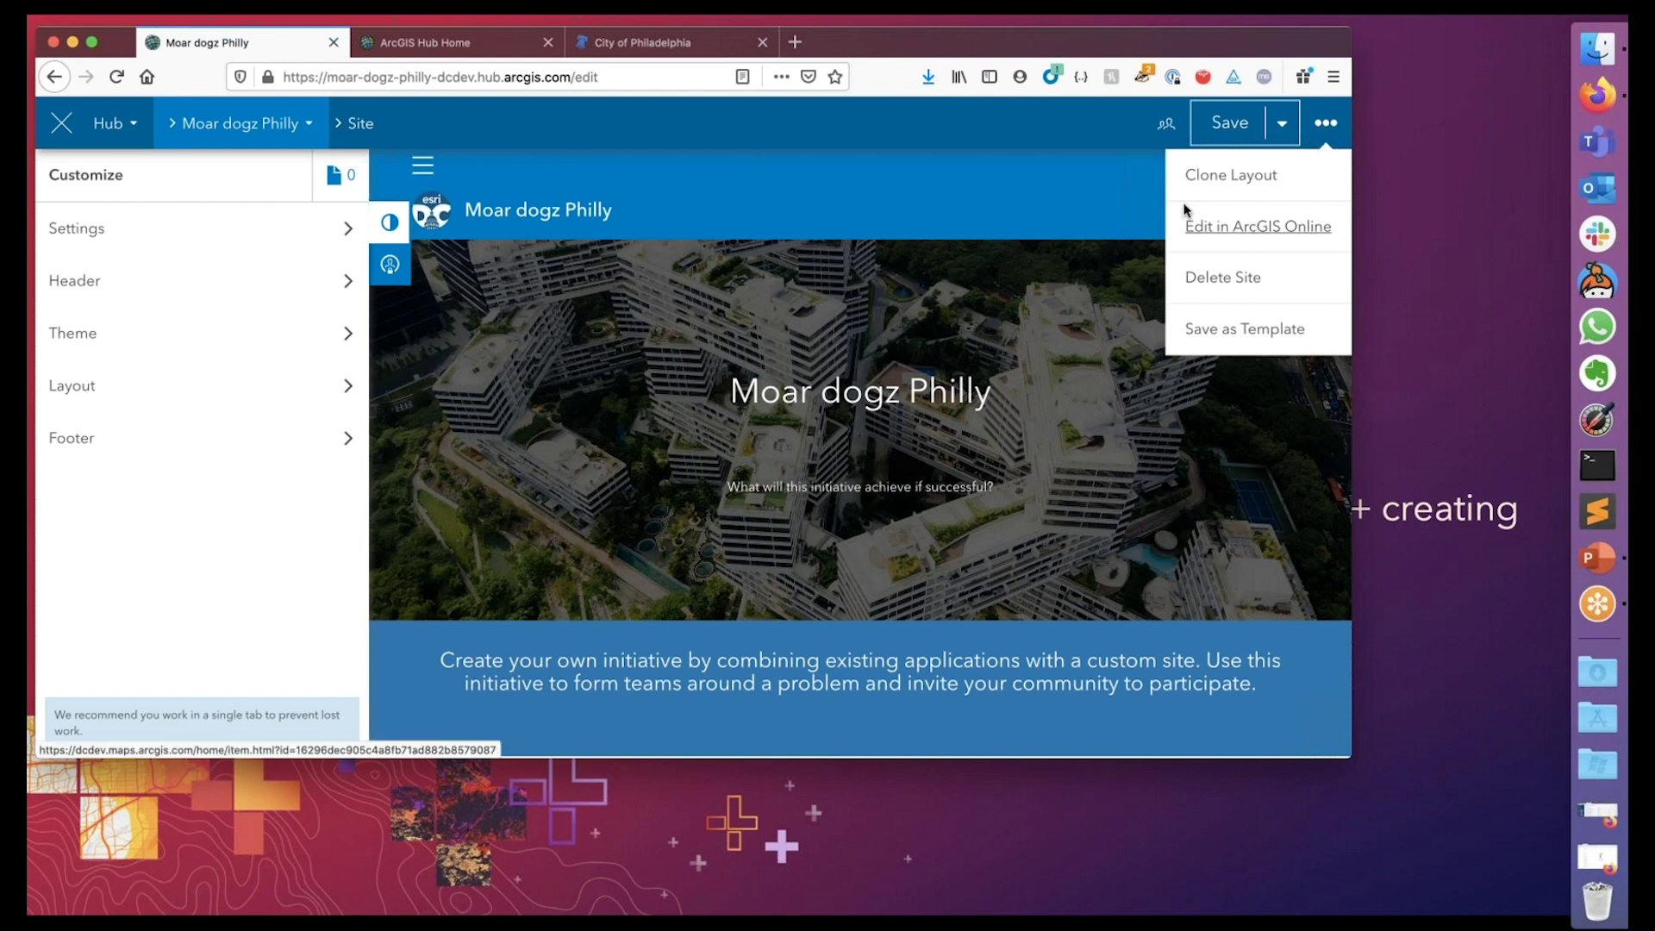
{"action": "left_click", "coordinate": [1125, 132]}
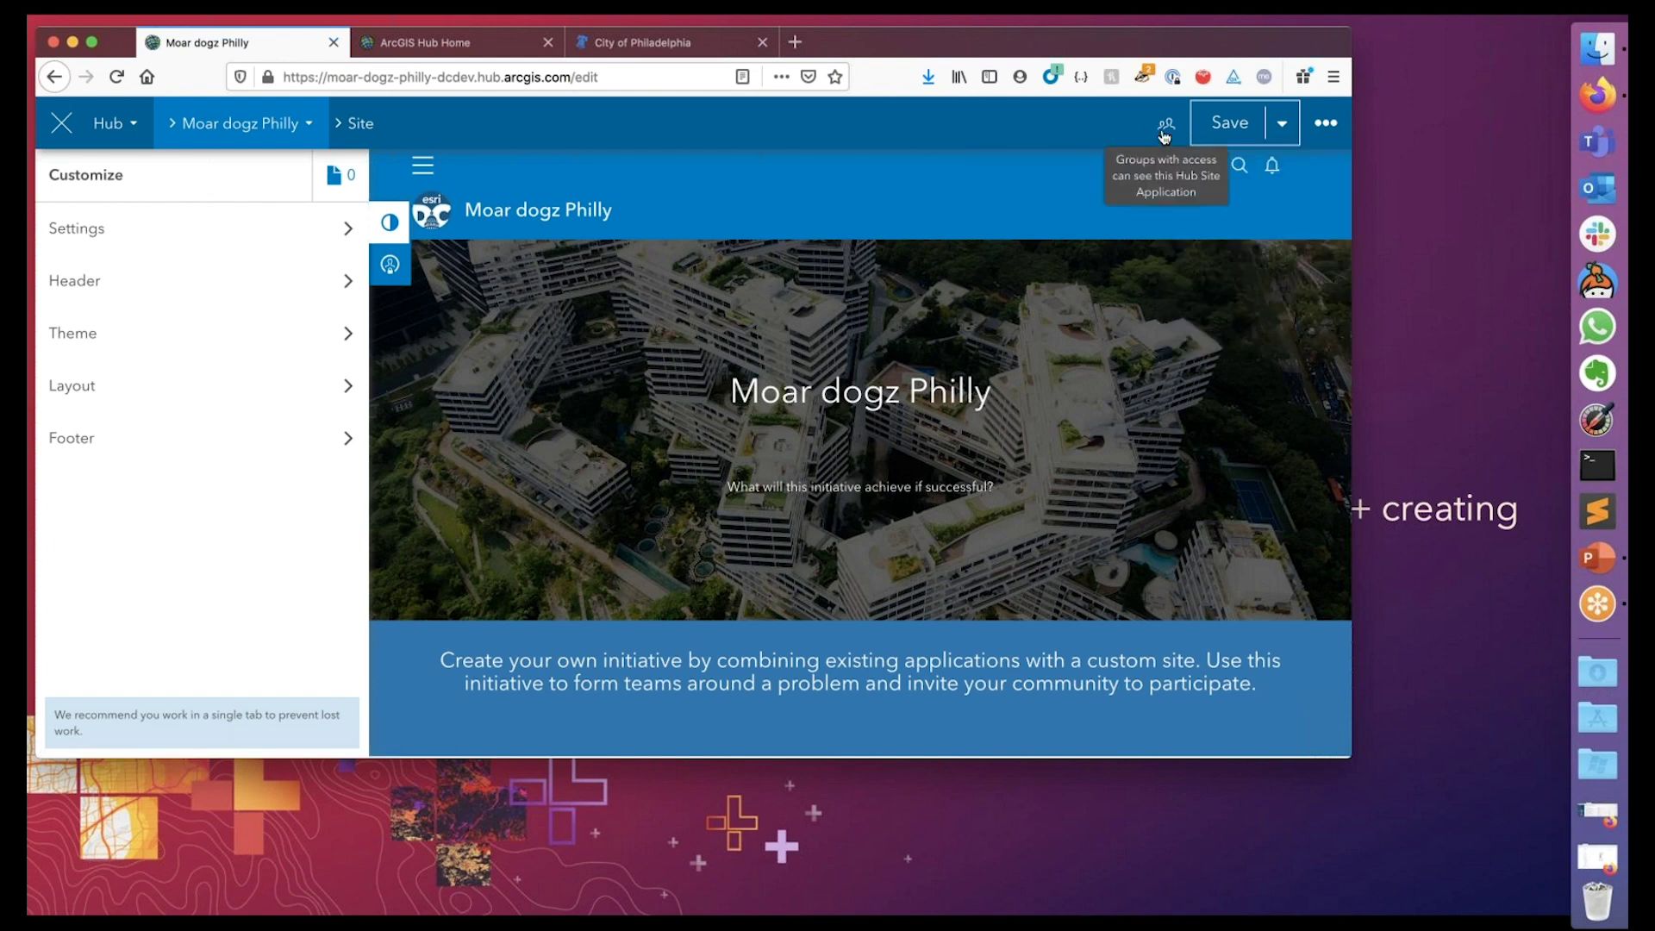
Review the site's sharing levels and the available options for previewing, publishing or deleting the draft
{"action": "left_click", "coordinate": [1165, 129]}
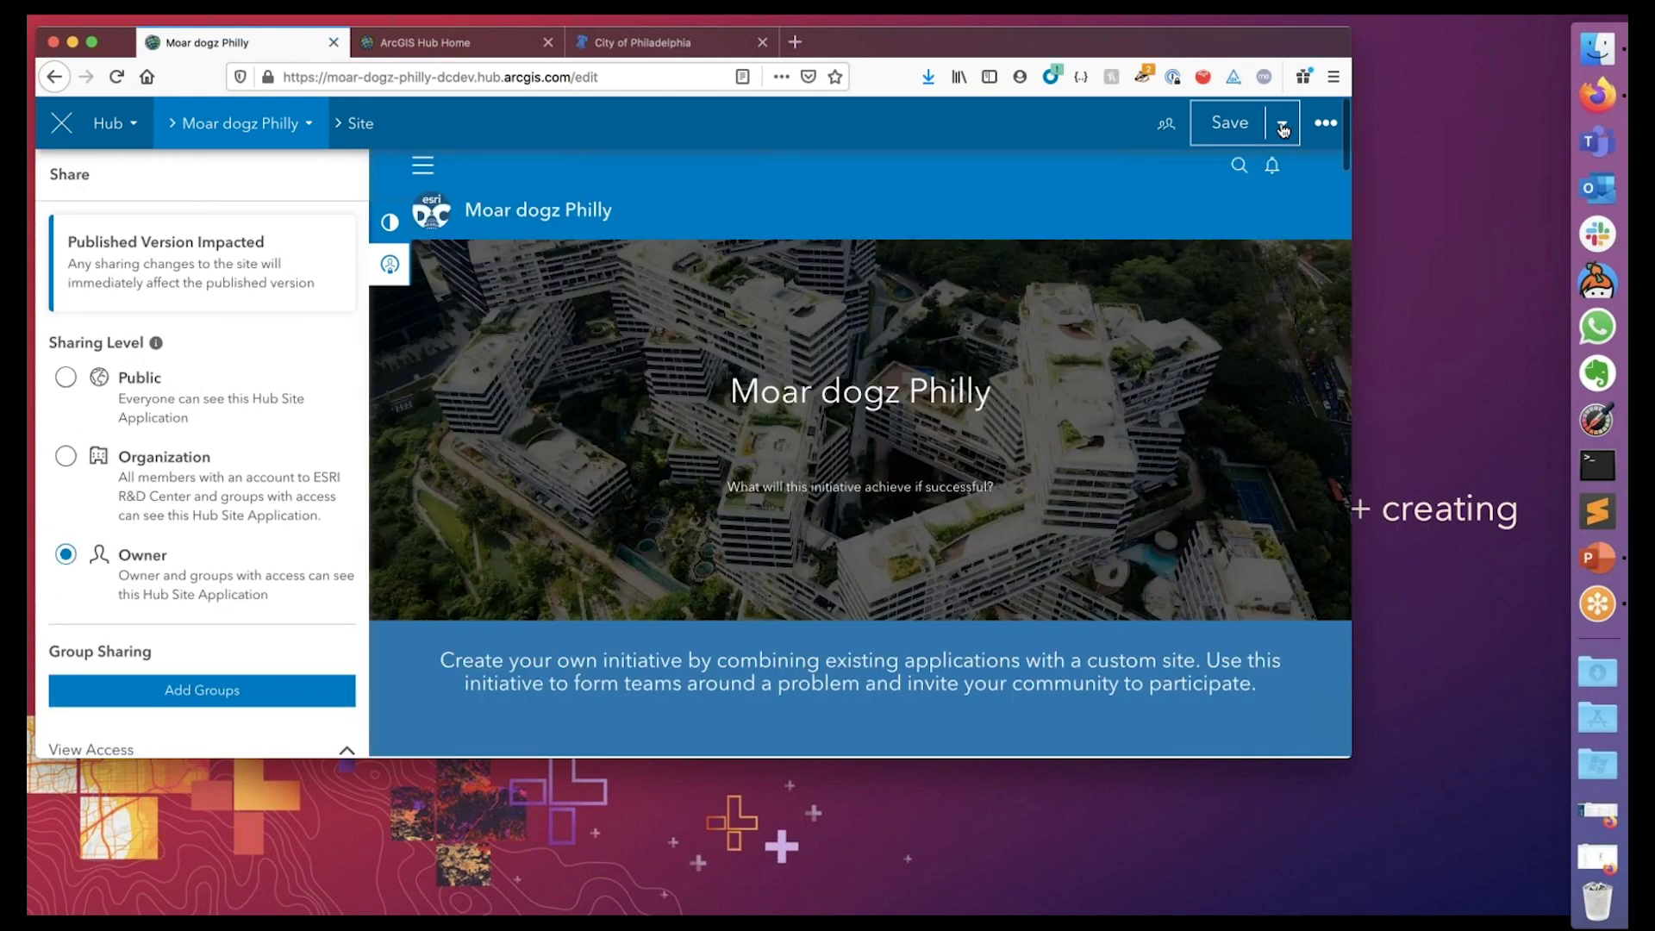
{"action": "left_click", "coordinate": [1282, 125]}
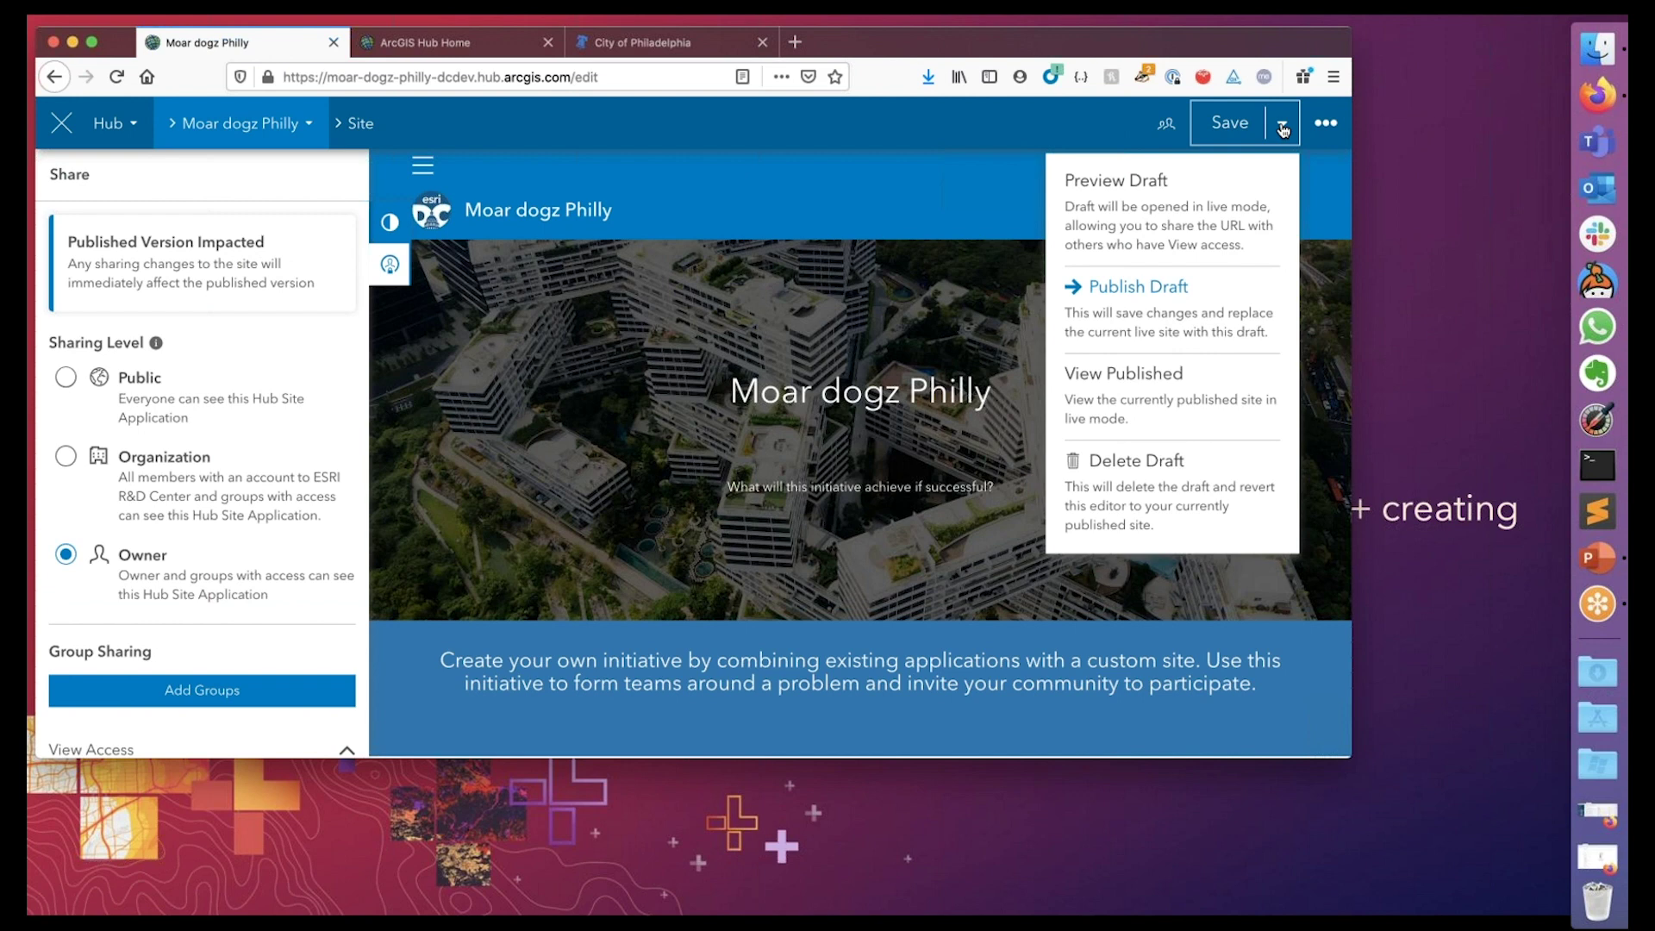
{"action": "left_click", "coordinate": [971, 195]}
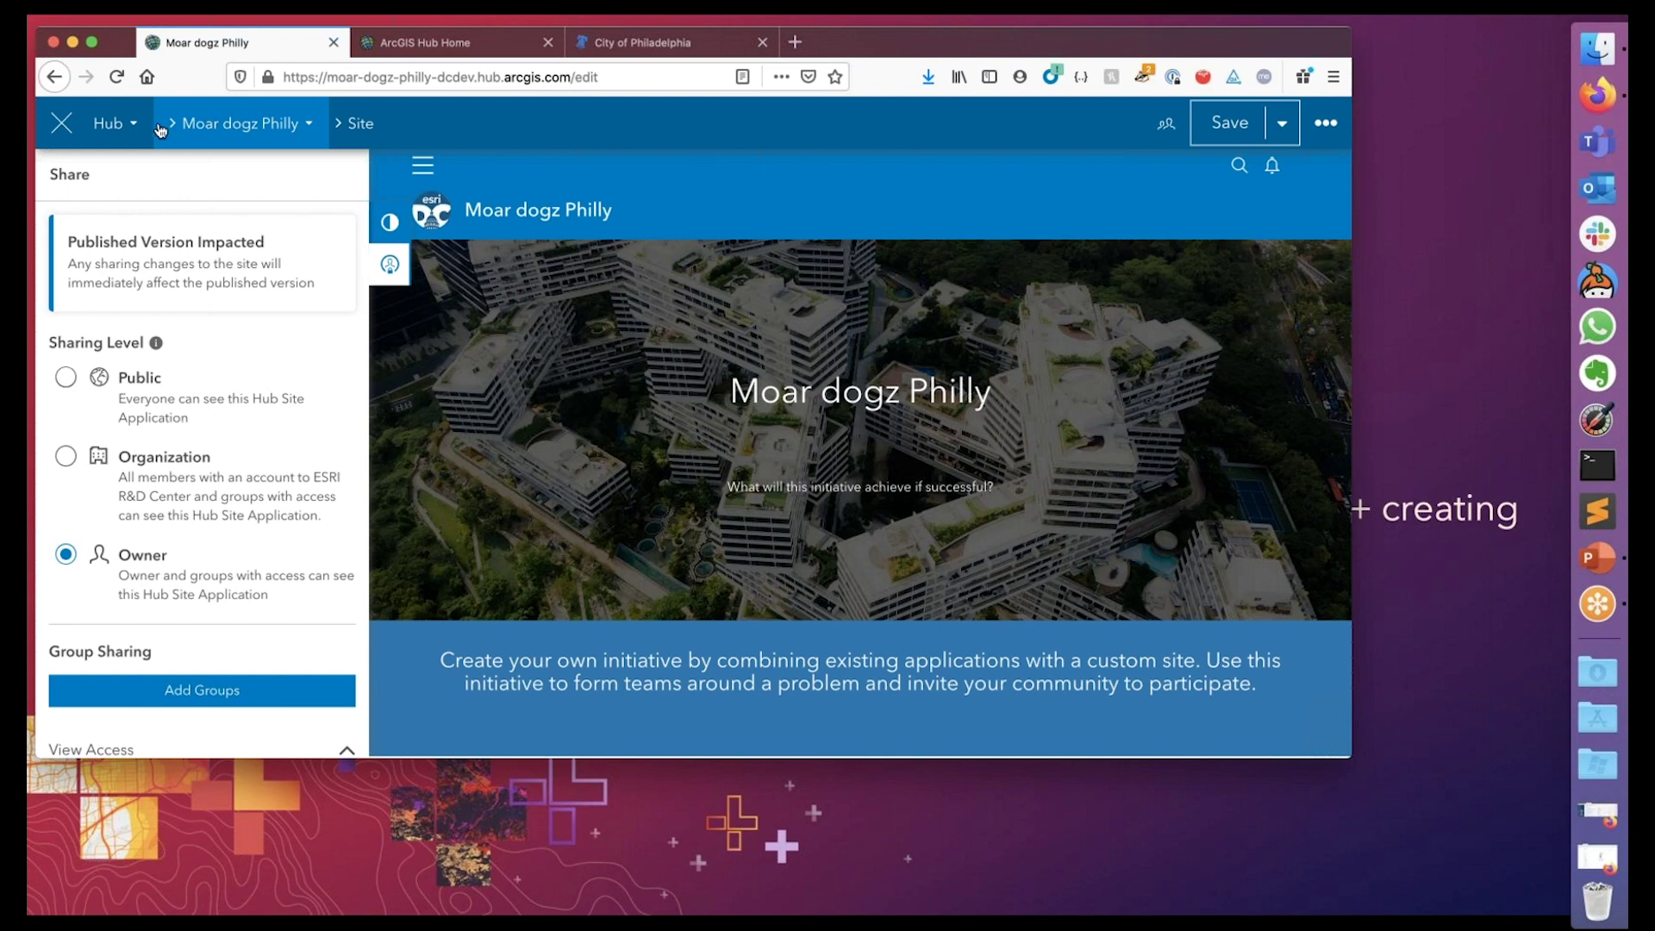
Examine the site's About and Domain Settings from the customization options, and leave them without making changes
{"action": "left_click", "coordinate": [199, 119]}
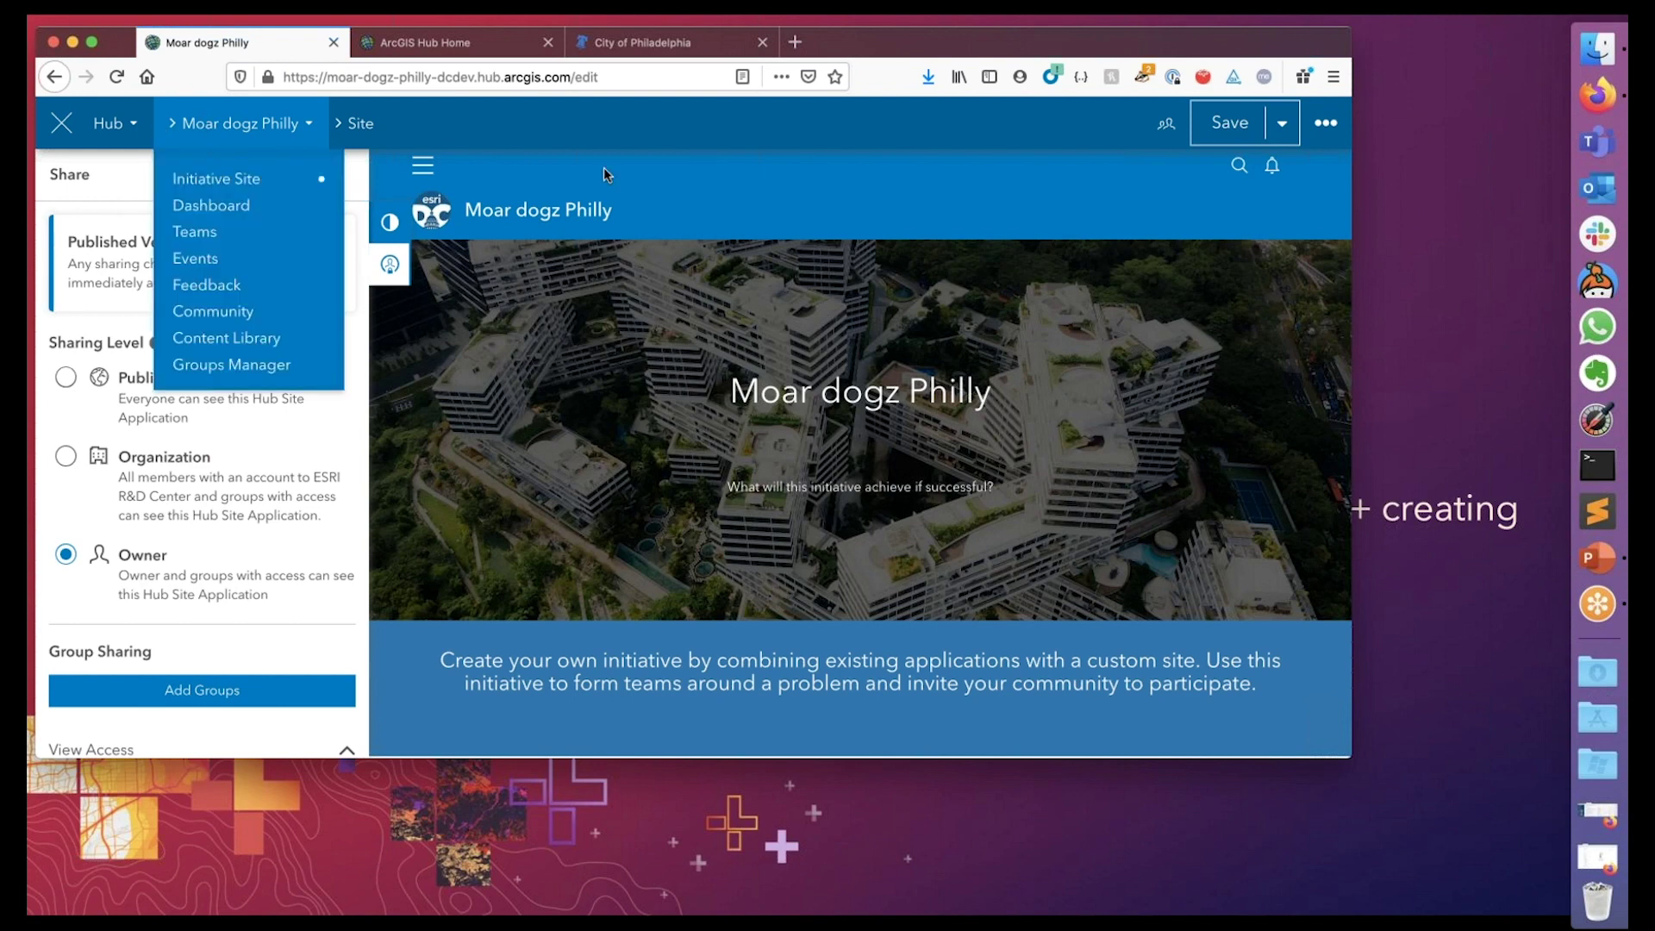
{"action": "left_click", "coordinate": [390, 225]}
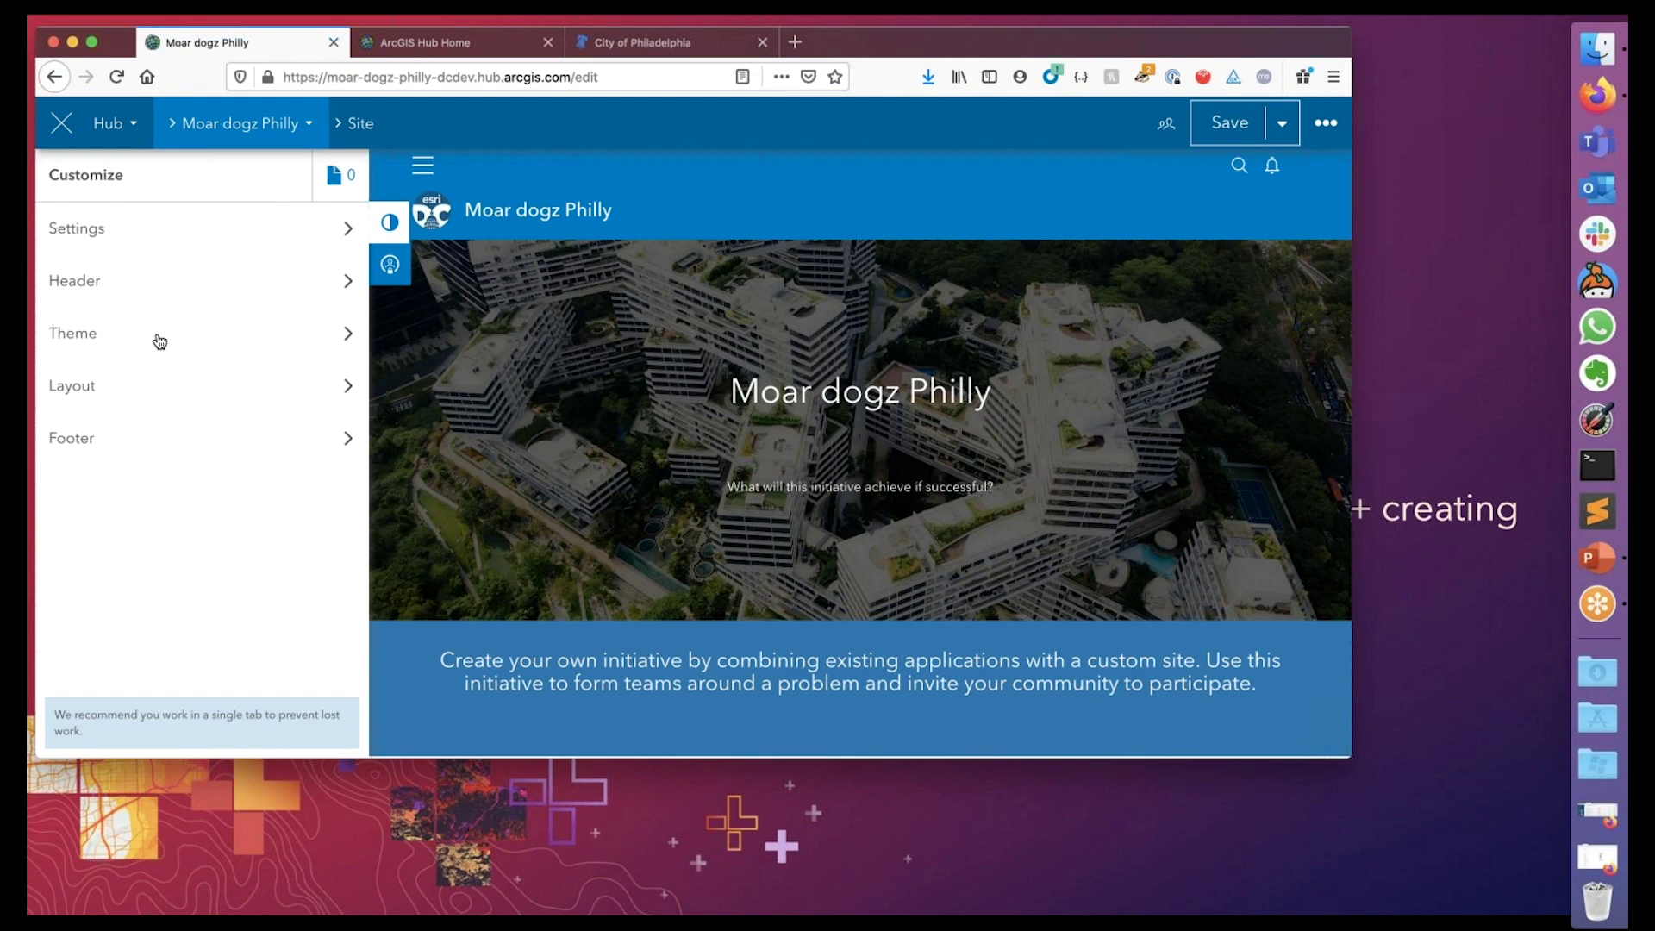
{"action": "left_click", "coordinate": [177, 224]}
{"action": "scroll", "coordinate": [185, 250], "scroll_direction": "down", "scroll_amount": 3}
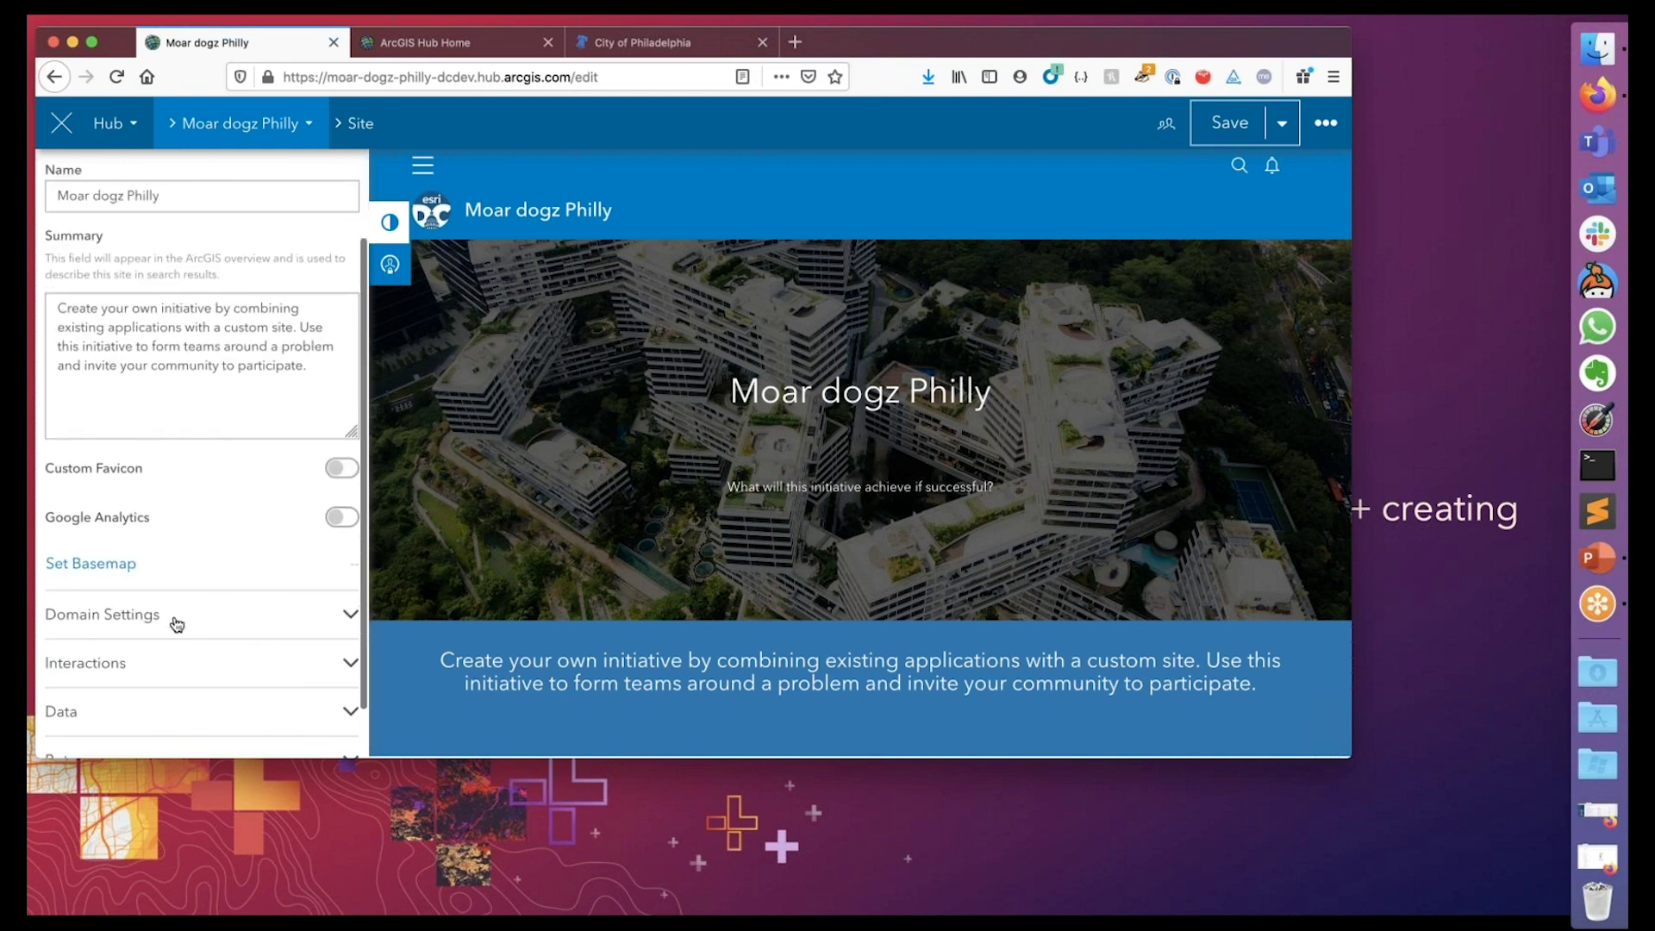
{"action": "scroll", "coordinate": [175, 607], "scroll_direction": "down", "scroll_amount": 1}
{"action": "left_click", "coordinate": [178, 571]}
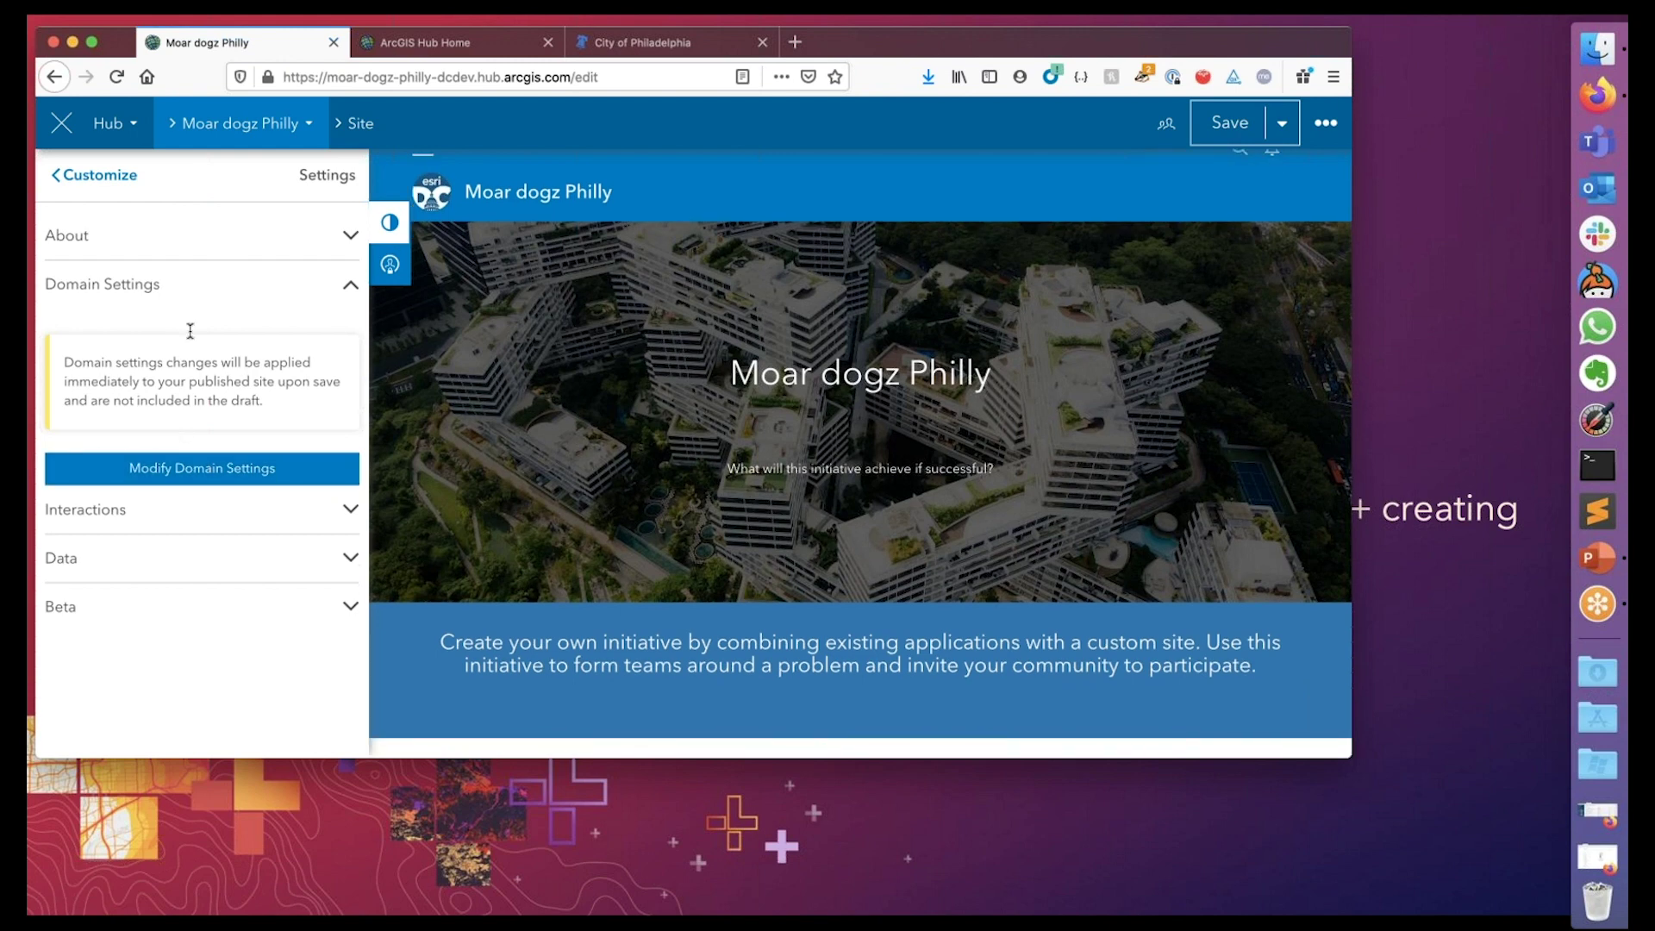
{"action": "left_click", "coordinate": [195, 470]}
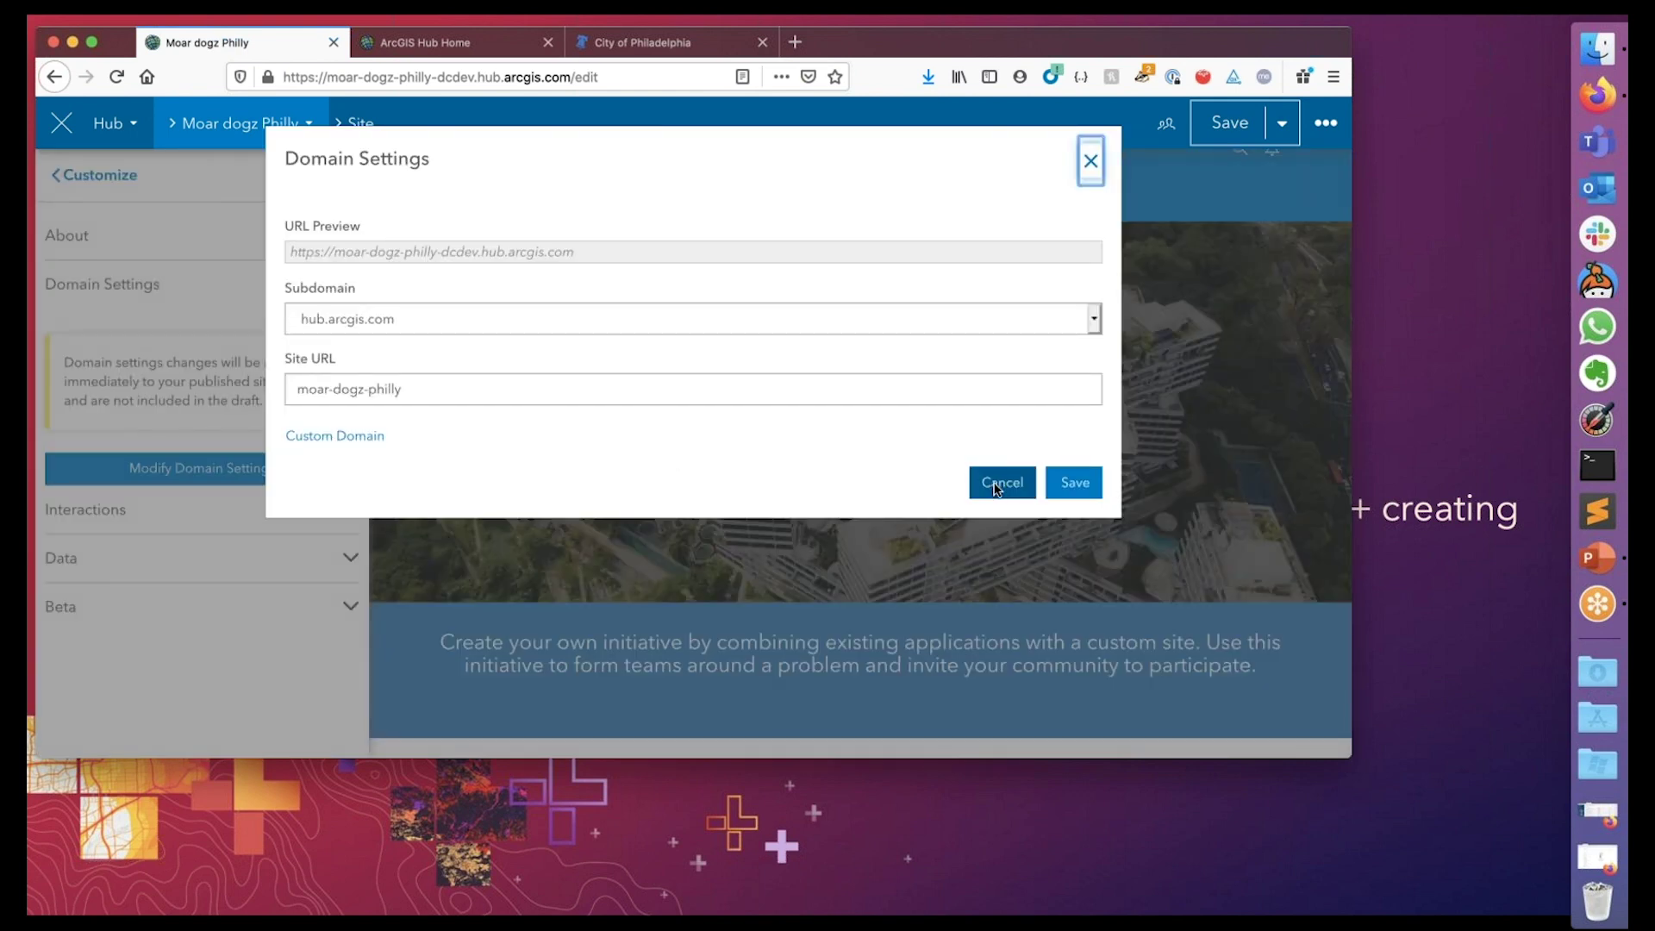
{"action": "left_click", "coordinate": [1000, 483]}
{"action": "left_click", "coordinate": [98, 189]}
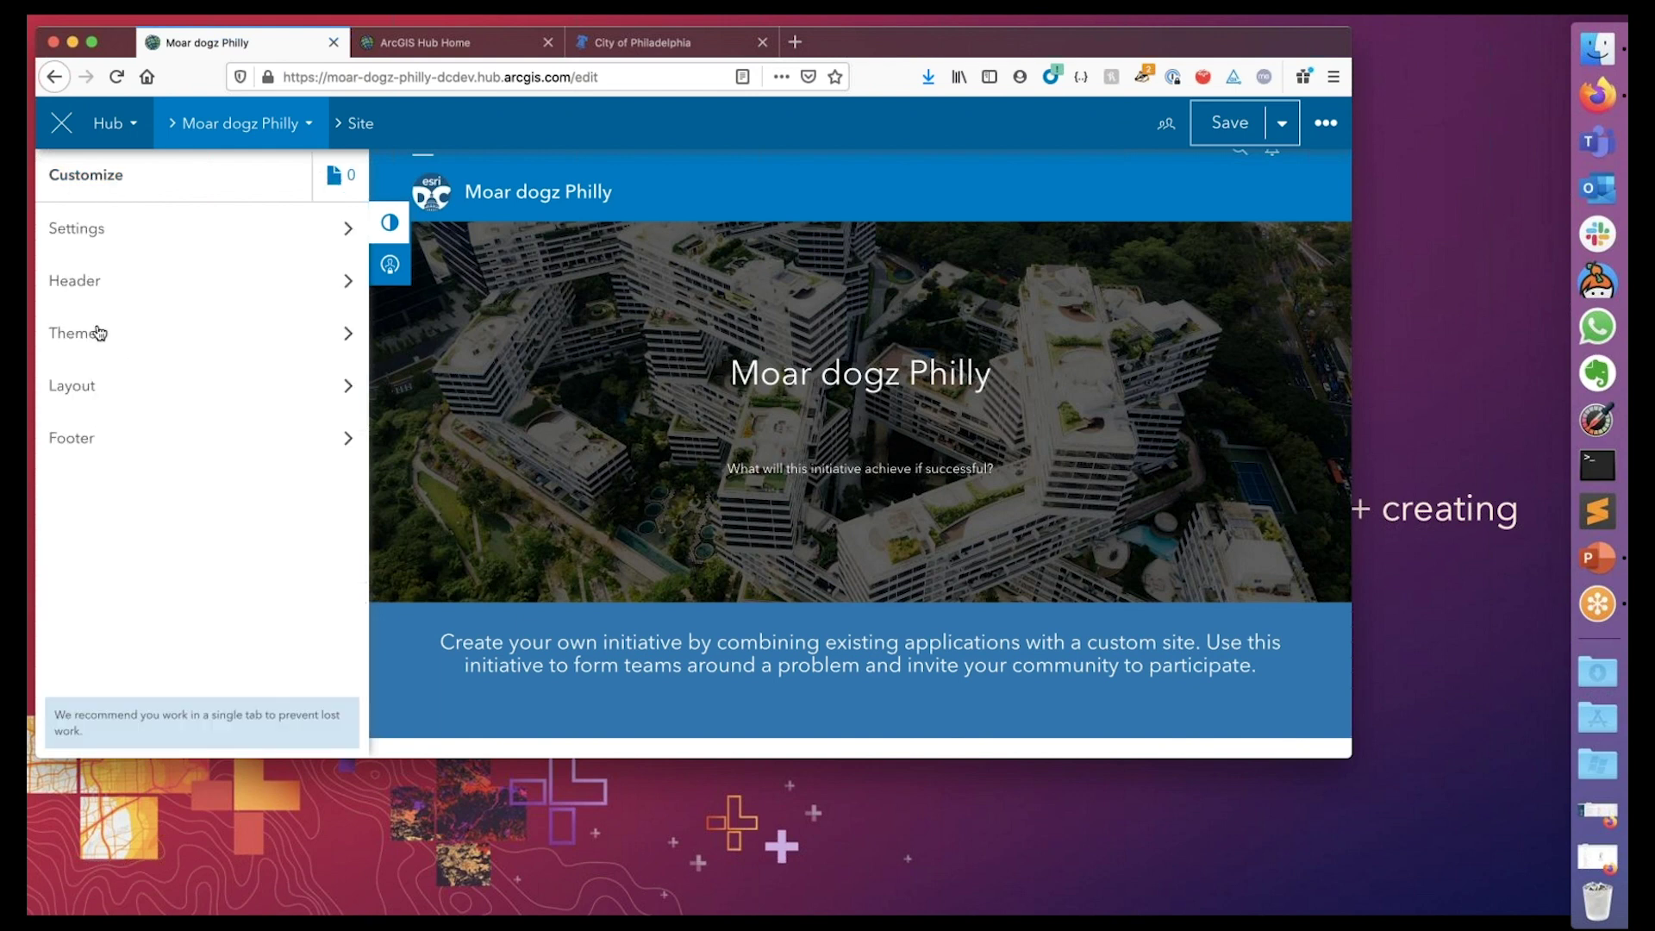
Add an Image card beside the introductory text in the blue row and delete that card
{"action": "left_click", "coordinate": [91, 386]}
{"action": "scroll", "coordinate": [136, 484], "scroll_direction": "down", "scroll_amount": 2}
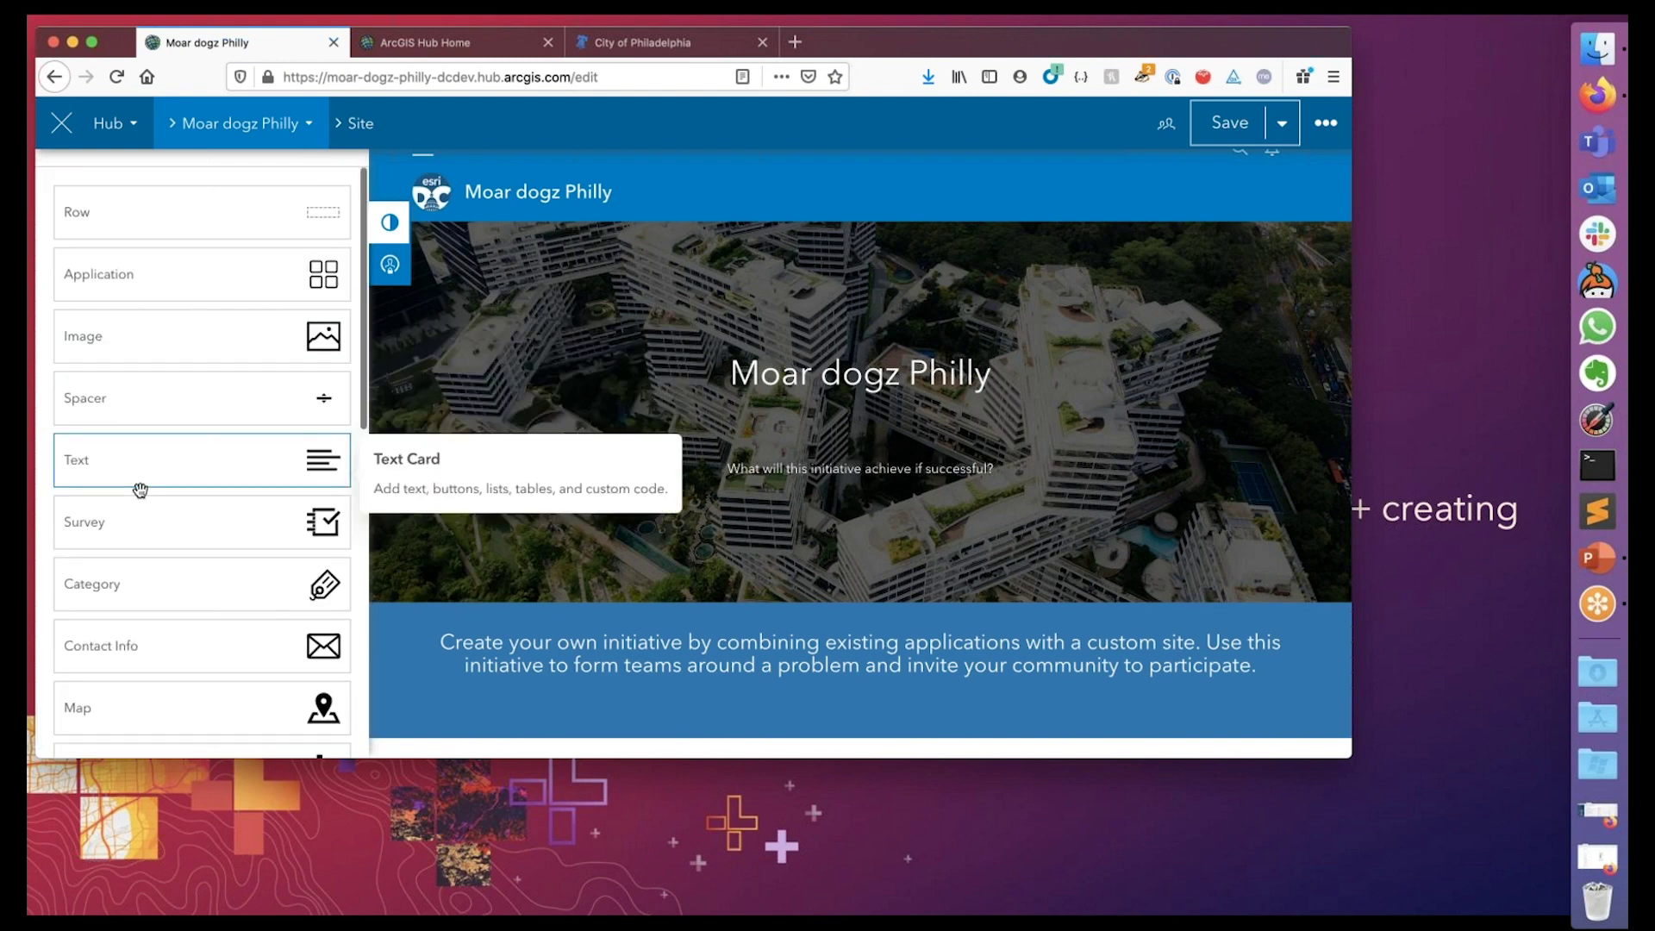
{"action": "scroll", "coordinate": [172, 373], "scroll_direction": "up", "scroll_amount": 2}
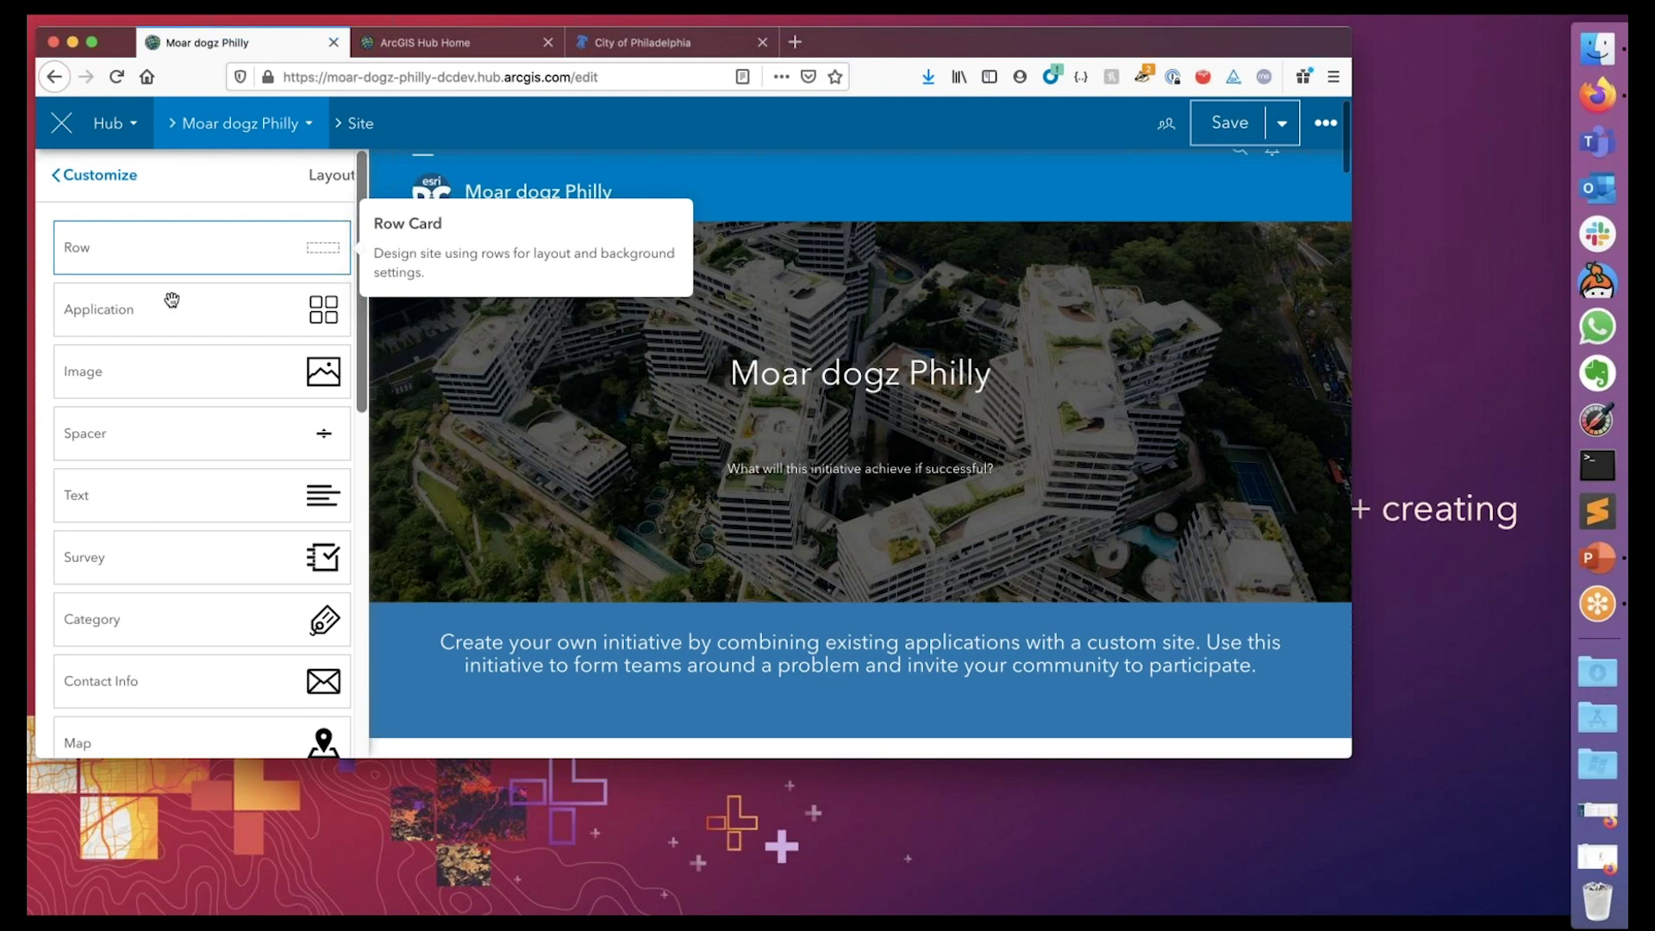
{"action": "left_click_drag", "start_coordinate": [155, 385], "coordinate": [1290, 674]}
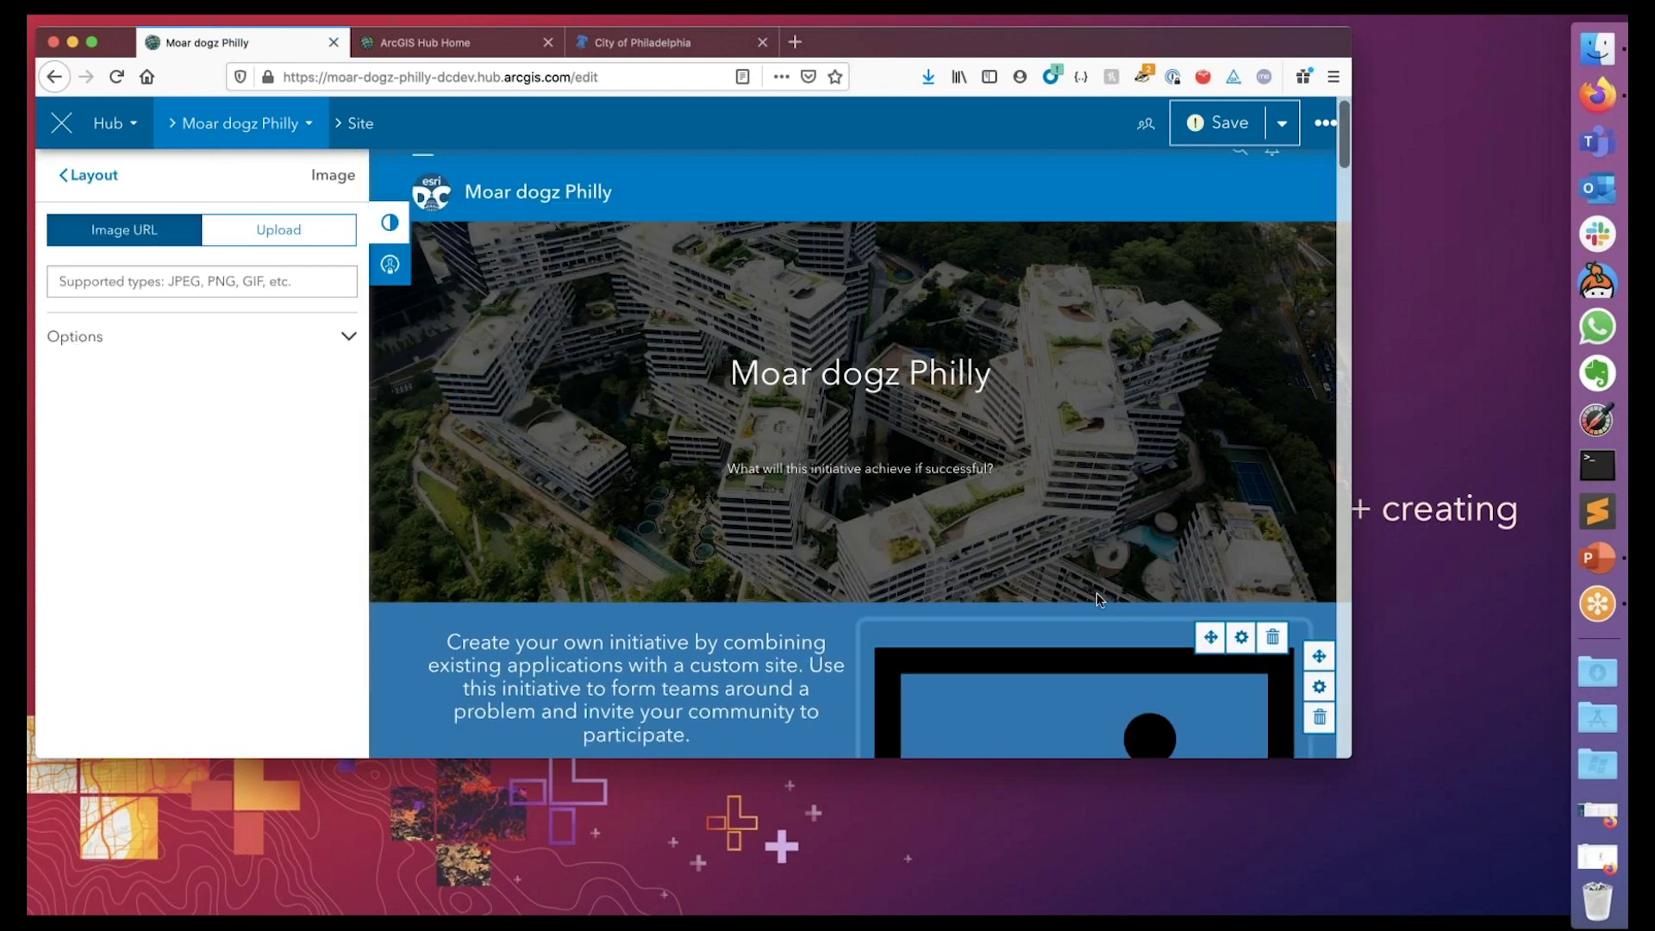
{"action": "scroll", "coordinate": [1019, 606], "scroll_direction": "down", "scroll_amount": 2}
{"action": "scroll", "coordinate": [1019, 607], "scroll_direction": "down", "scroll_amount": 1}
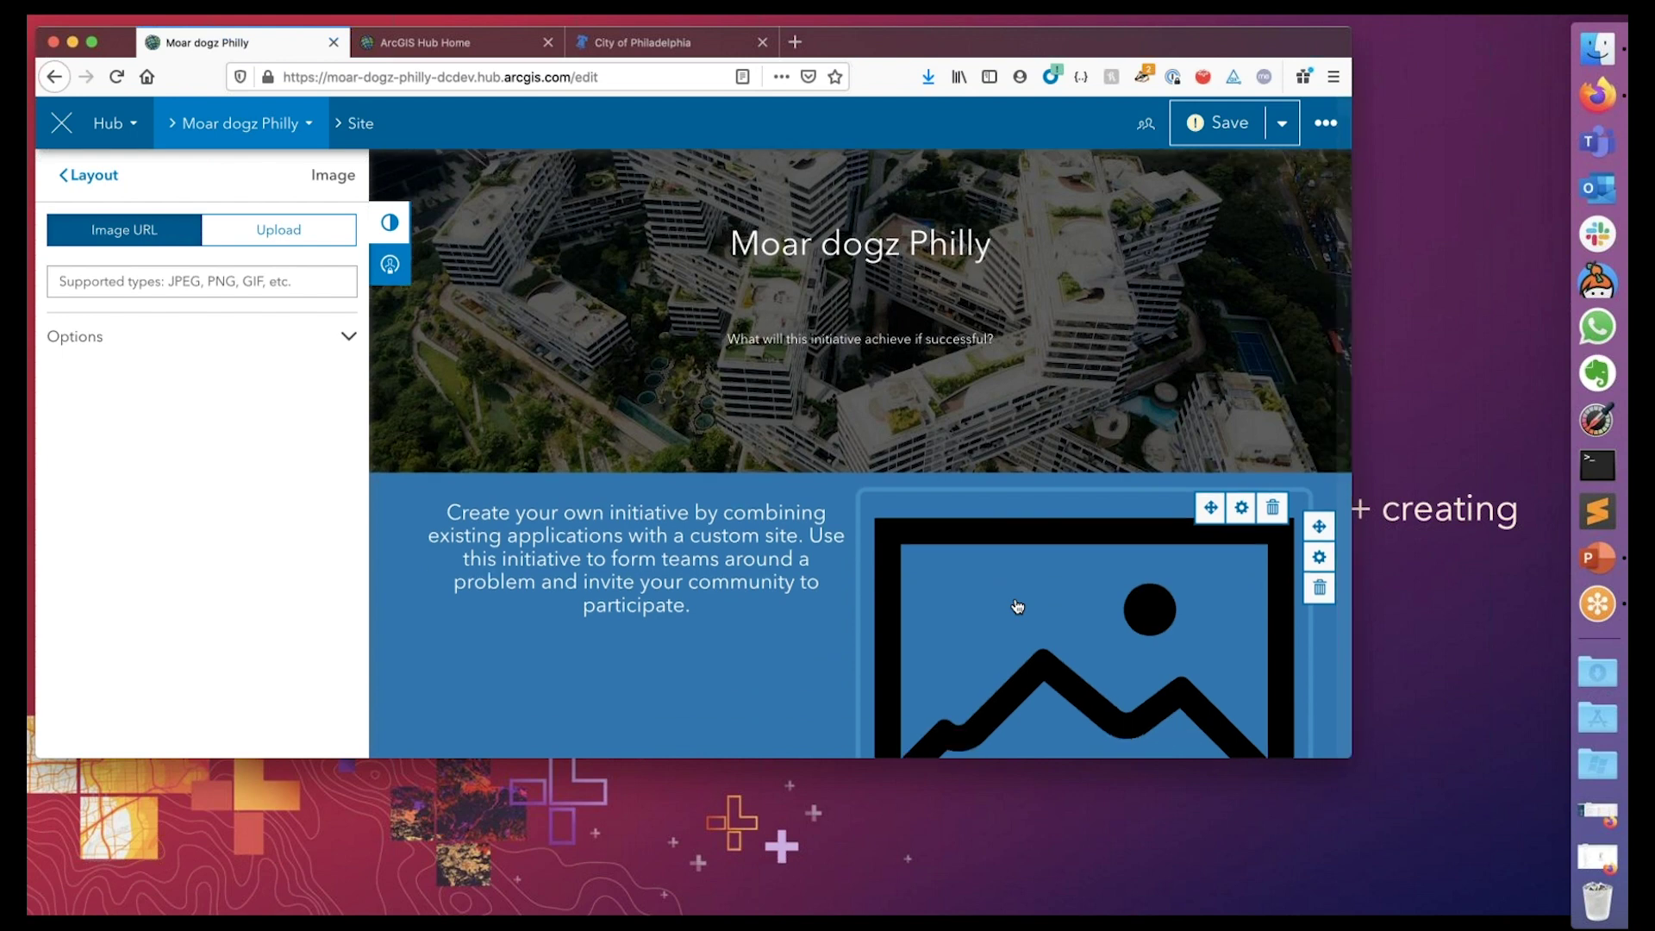
{"action": "scroll", "coordinate": [1083, 562], "scroll_direction": "down", "scroll_amount": 1}
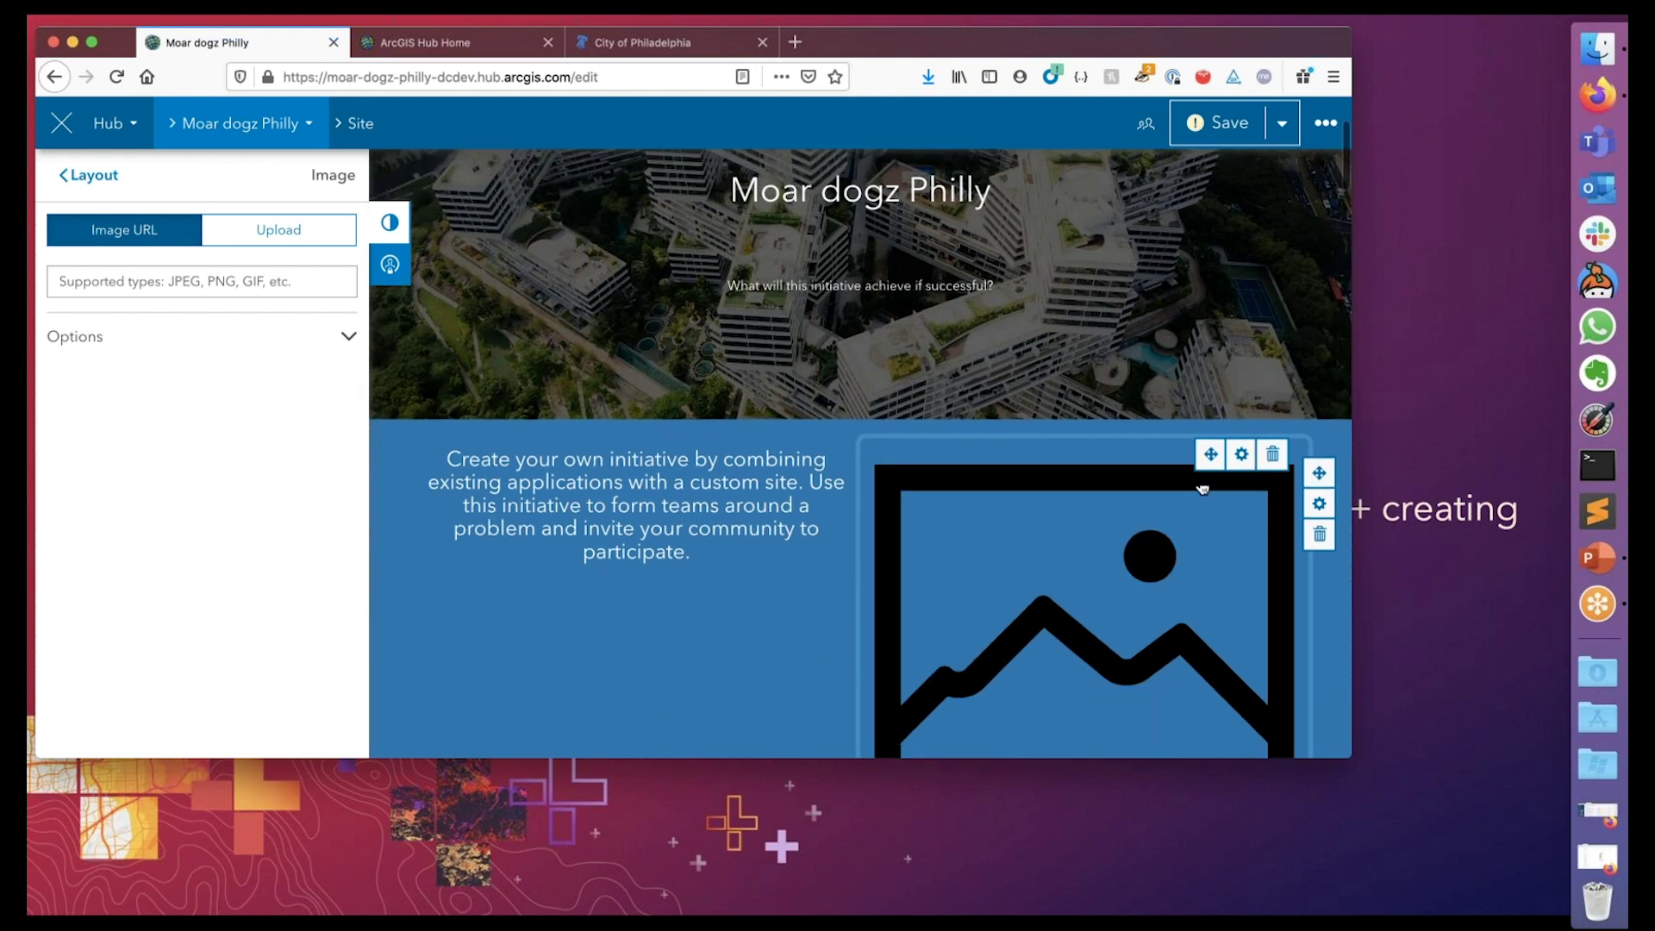
{"action": "left_click", "coordinate": [1269, 455]}
{"action": "left_click", "coordinate": [1049, 303]}
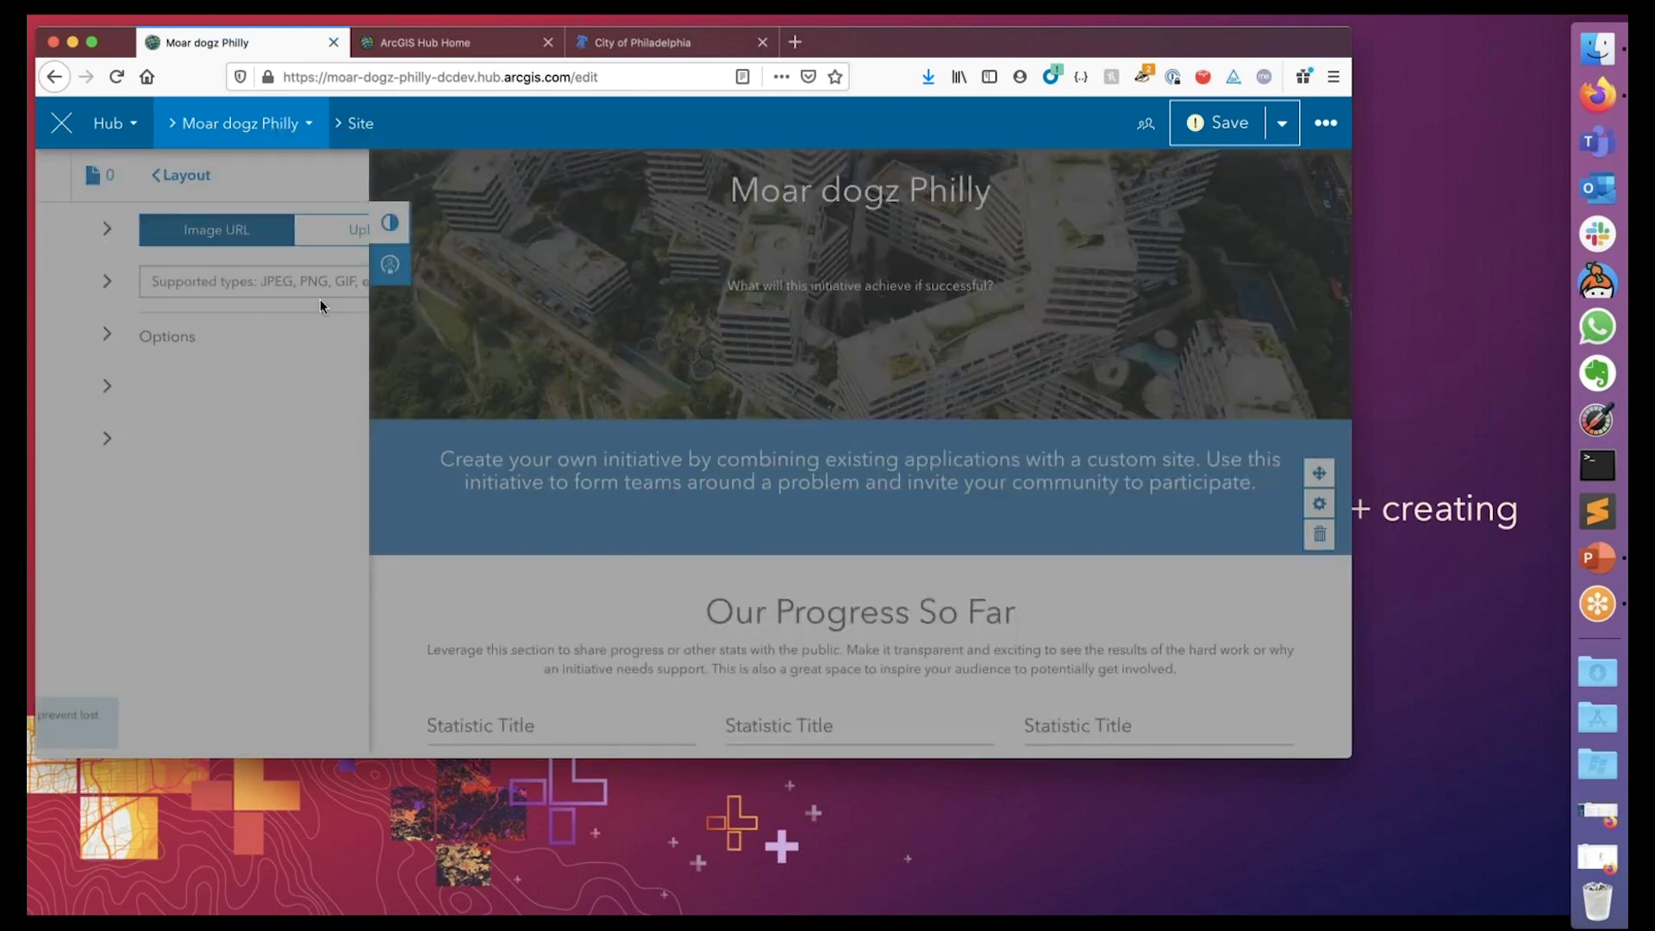
Examine the site theme's color and font settings
{"action": "left_click", "coordinate": [91, 337]}
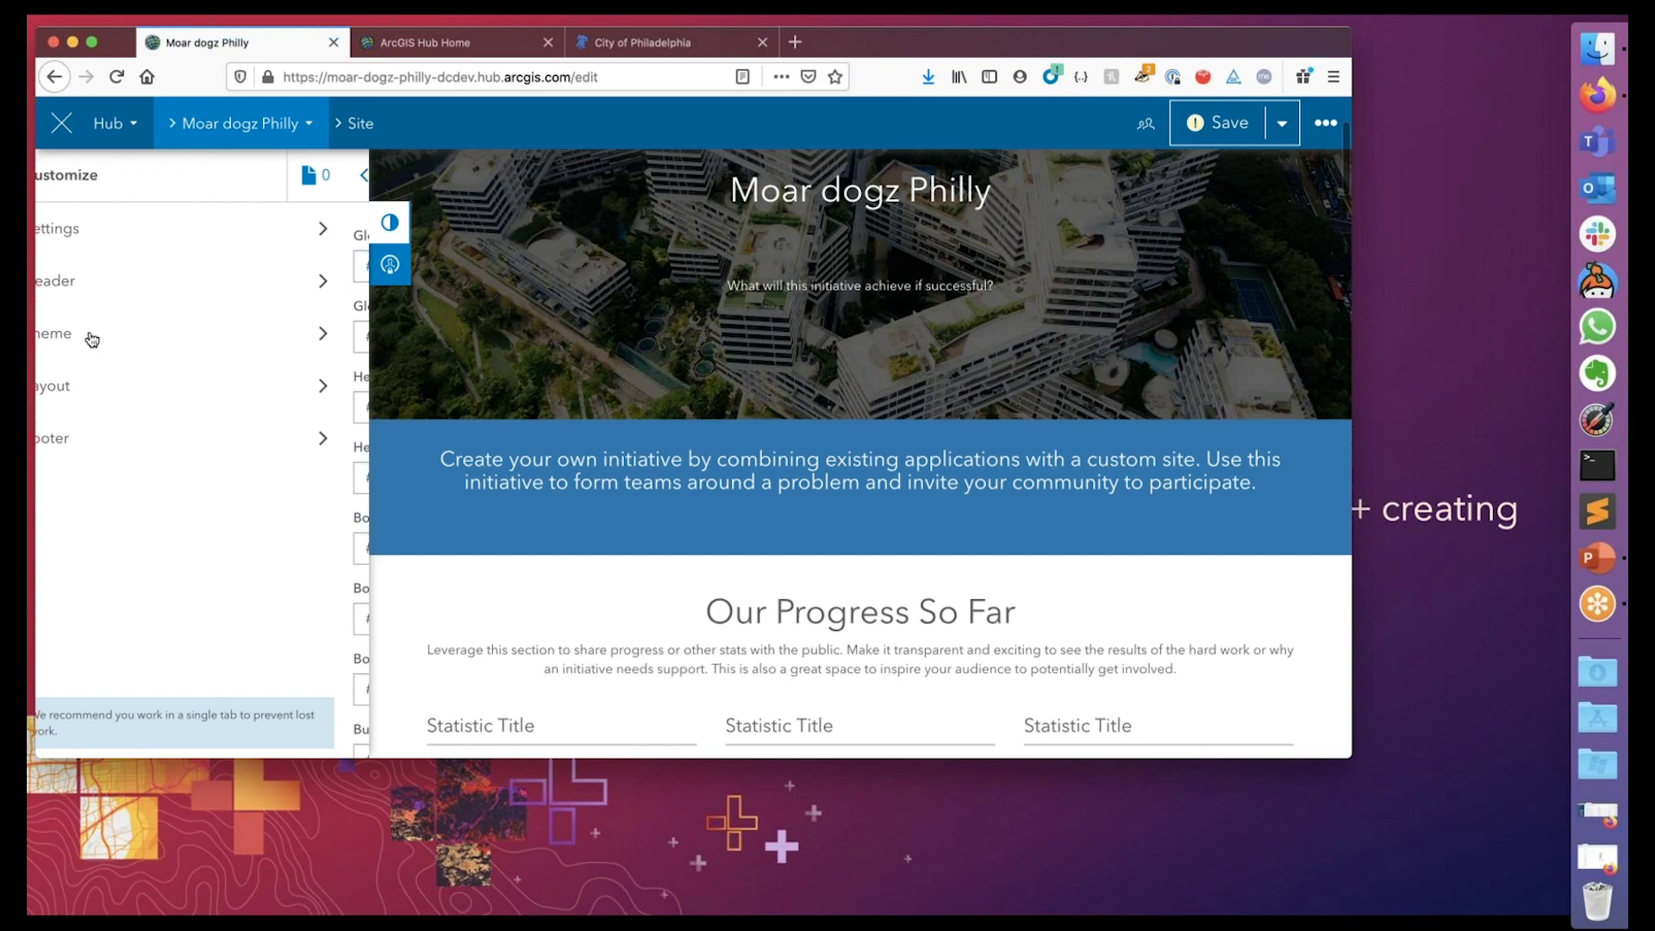
{"action": "scroll", "coordinate": [275, 467], "scroll_direction": "down", "scroll_amount": 2}
{"action": "scroll", "coordinate": [275, 467], "scroll_direction": "down", "scroll_amount": 6}
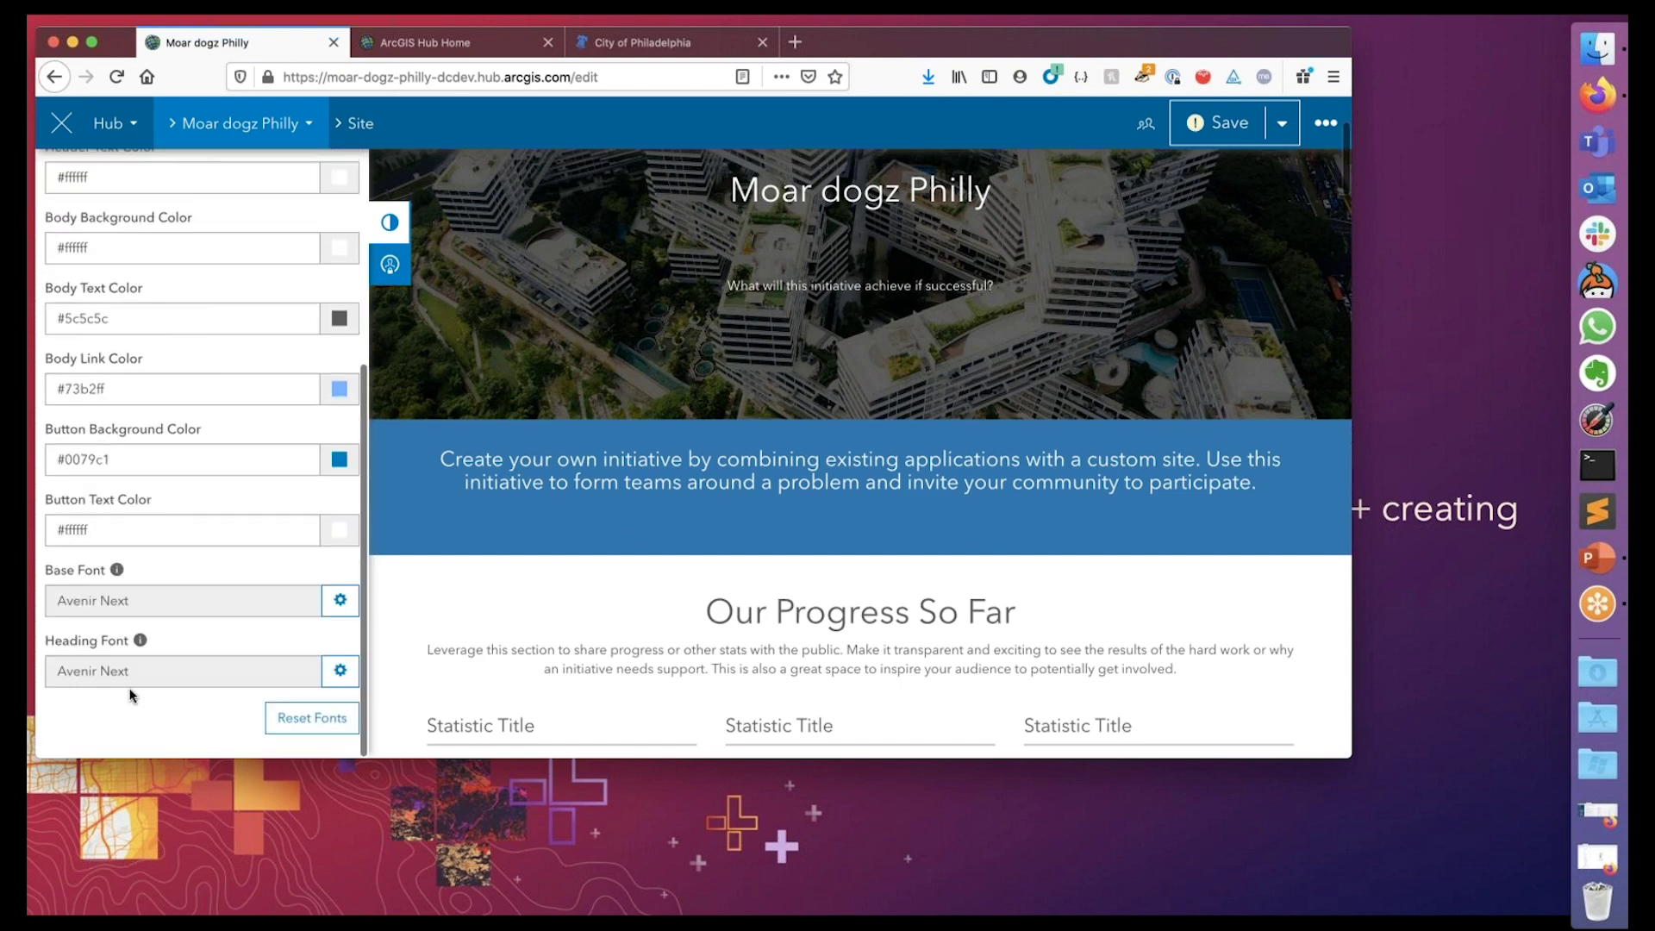
{"action": "scroll", "coordinate": [156, 153], "scroll_direction": "up", "scroll_amount": 8}
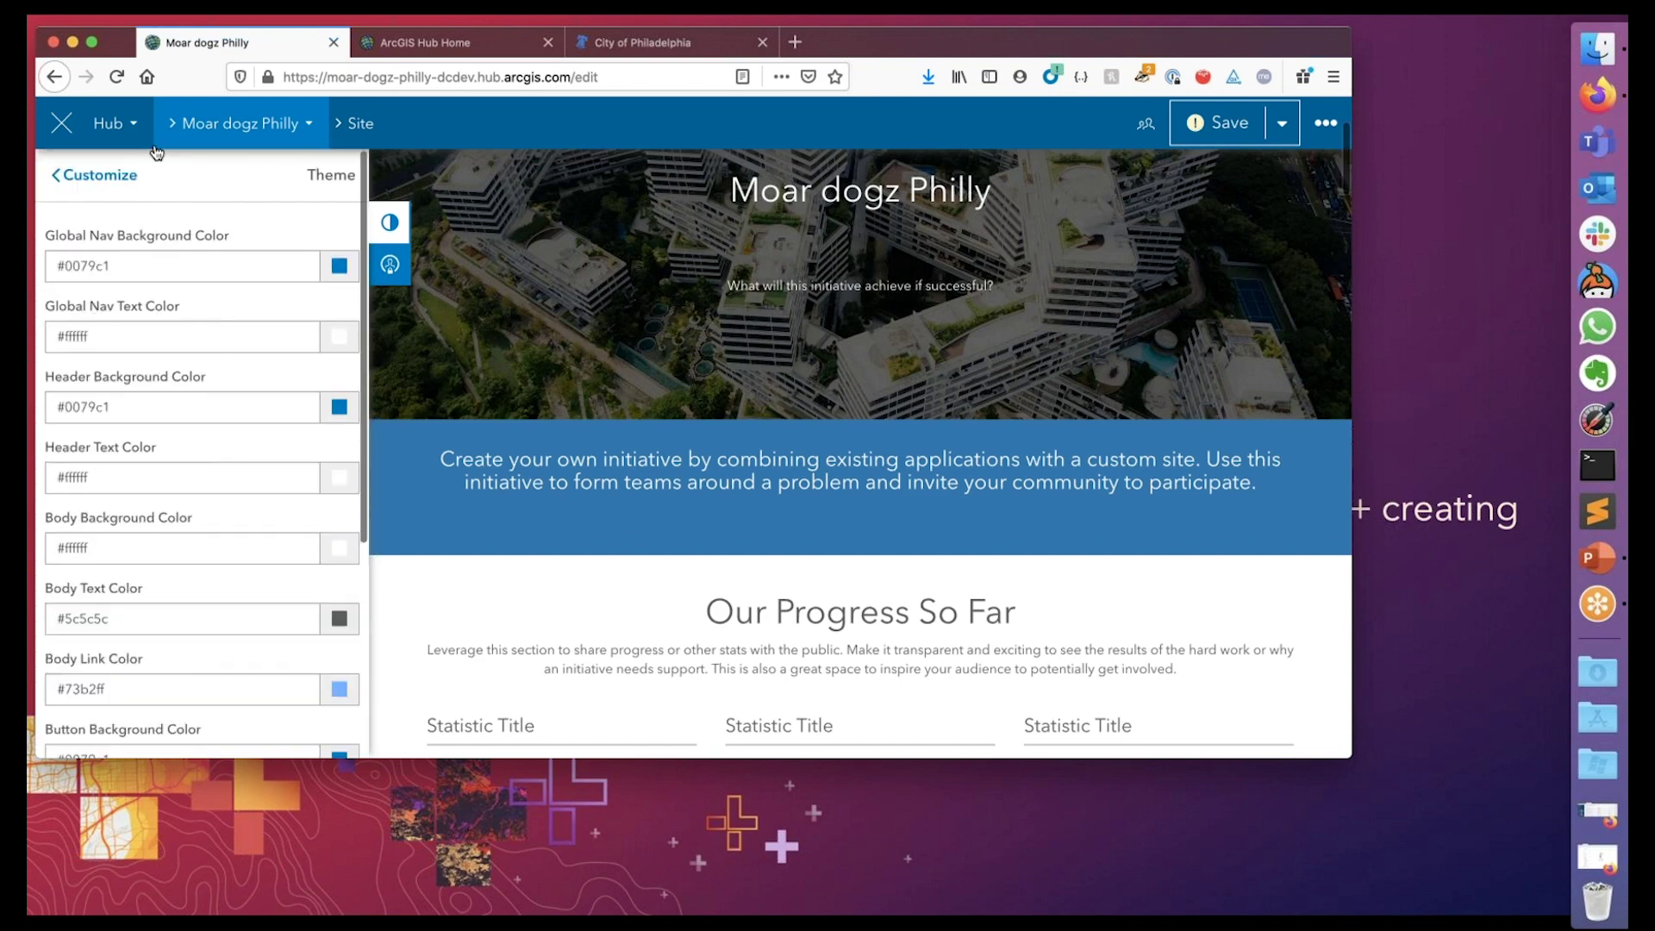
Leave the theme settings and review the site layout from the header through the Our Focus sections to the map section
{"action": "left_click", "coordinate": [107, 185]}
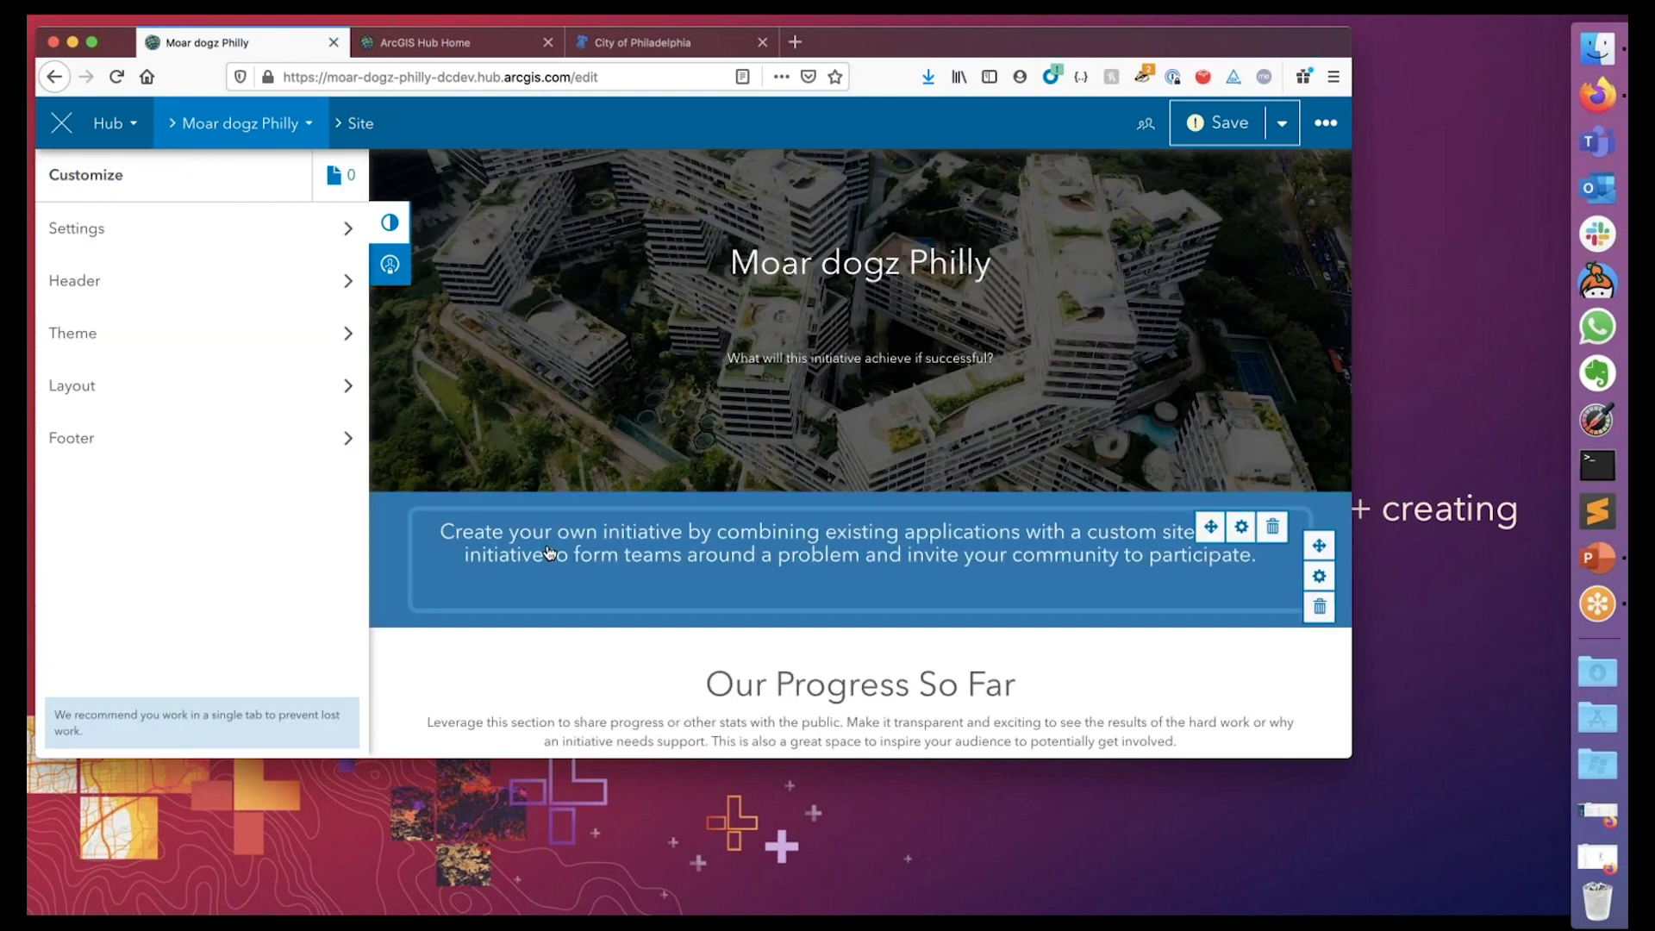
{"action": "scroll", "coordinate": [549, 552], "scroll_direction": "up", "scroll_amount": 1}
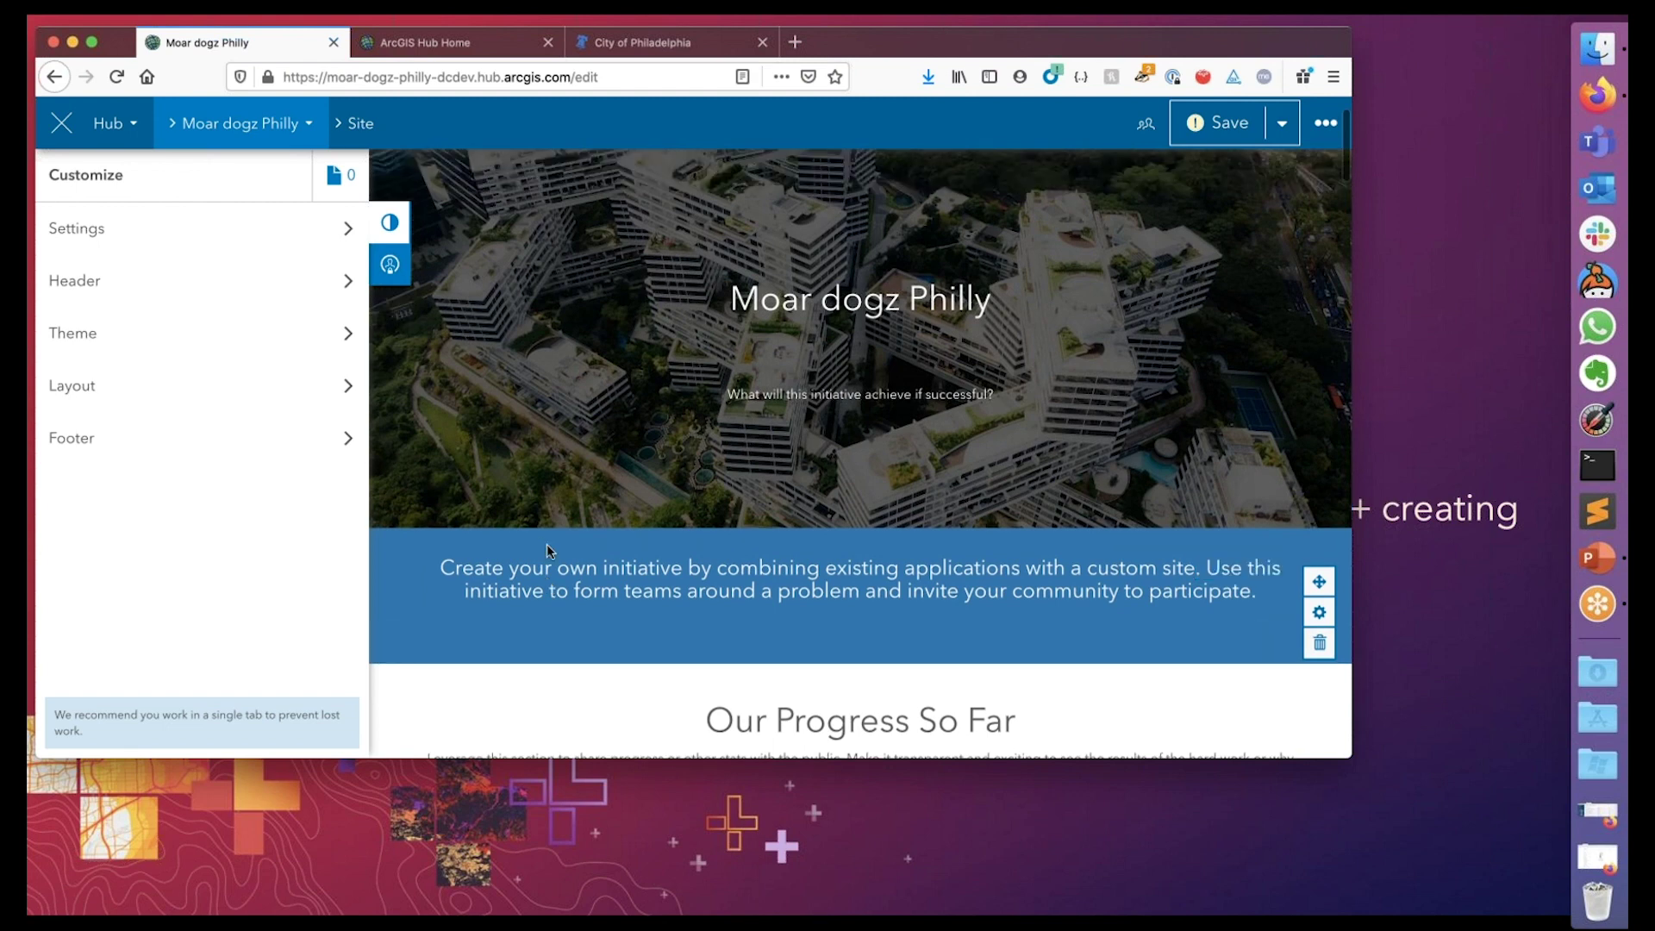
{"action": "scroll", "coordinate": [547, 545], "scroll_direction": "down", "scroll_amount": 1}
{"action": "scroll", "coordinate": [548, 550], "scroll_direction": "up", "scroll_amount": 2}
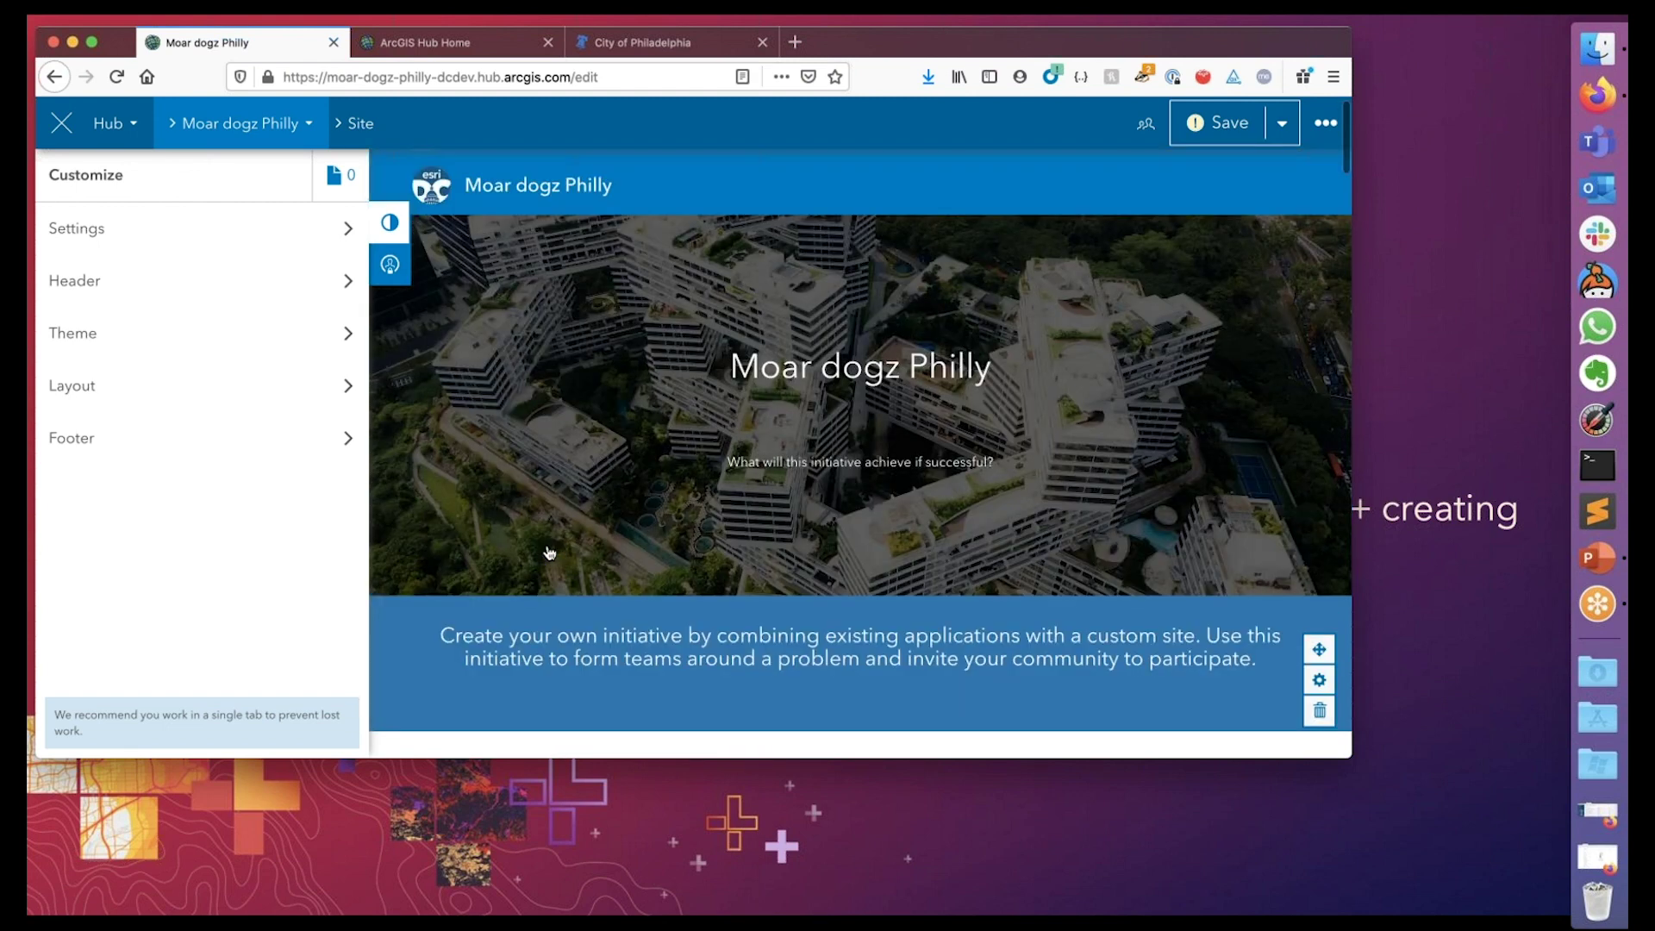
{"action": "scroll", "coordinate": [548, 552], "scroll_direction": "down", "scroll_amount": 10}
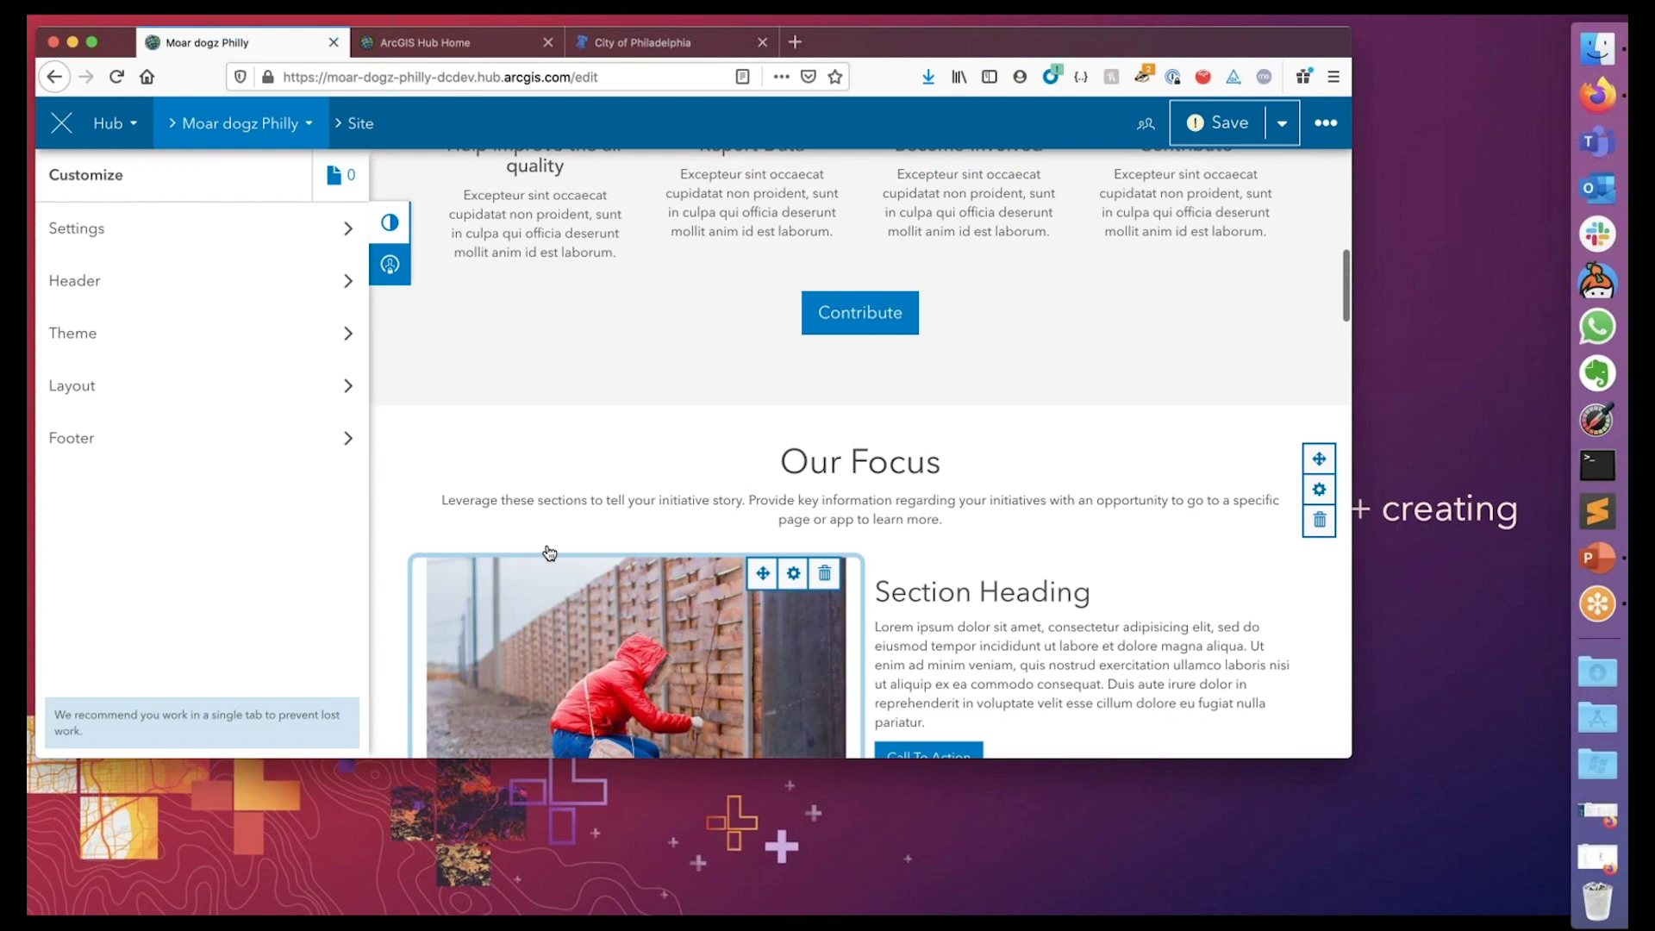
{"action": "scroll", "coordinate": [548, 552], "scroll_direction": "down", "scroll_amount": 6}
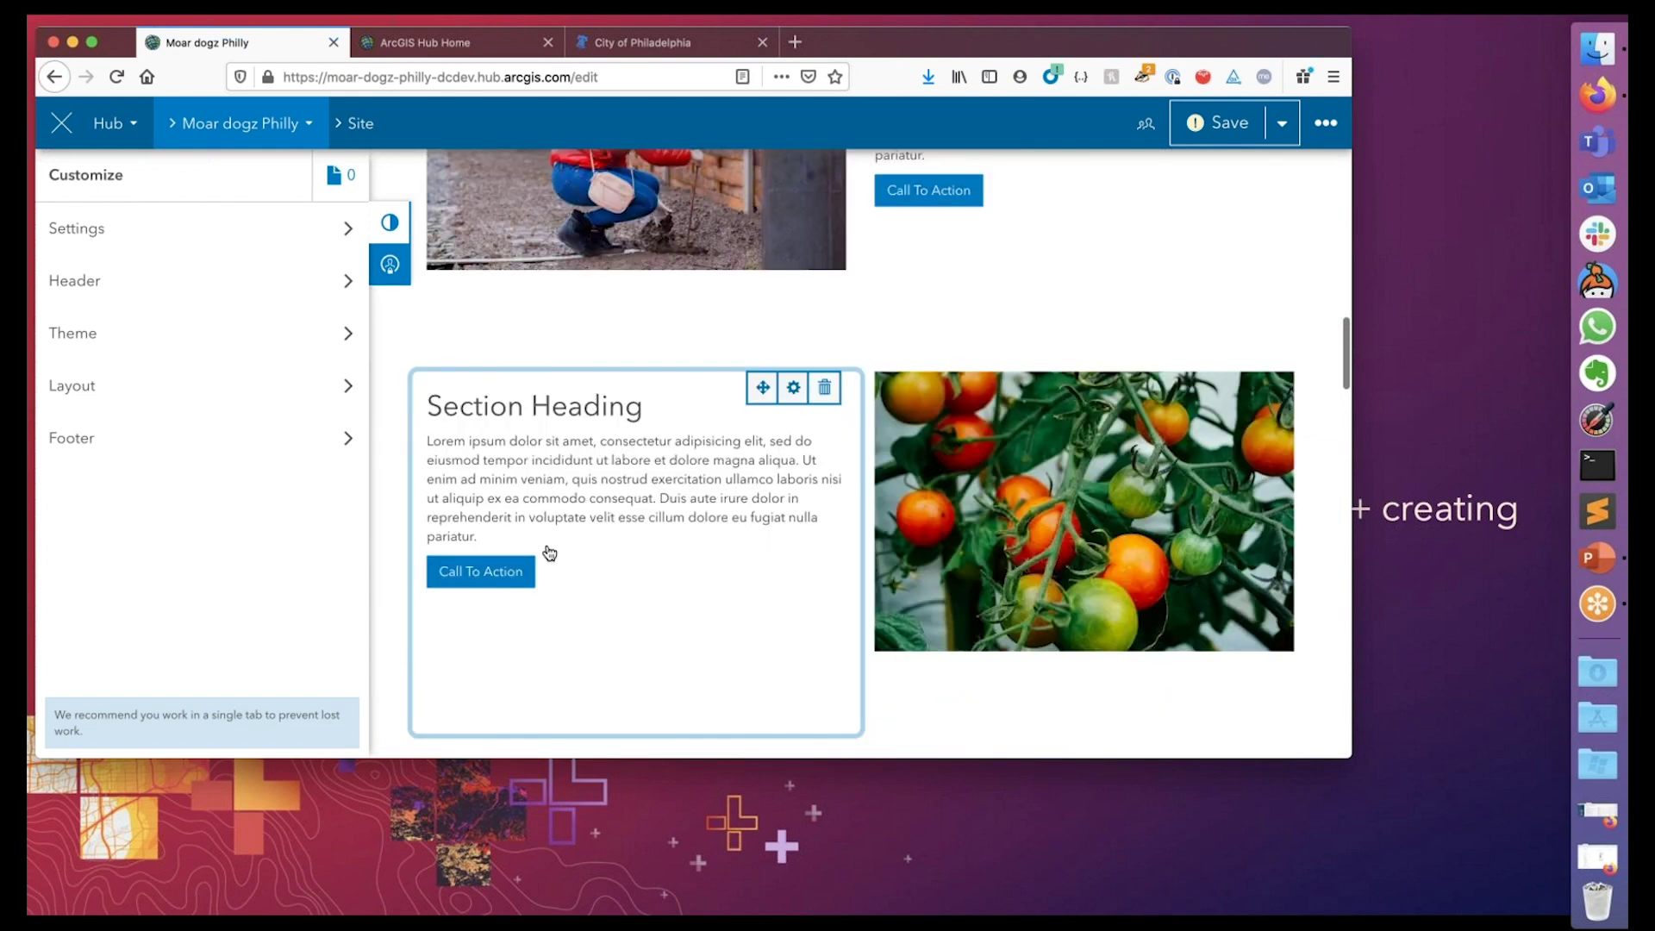
{"action": "scroll", "coordinate": [549, 553], "scroll_direction": "down", "scroll_amount": 5}
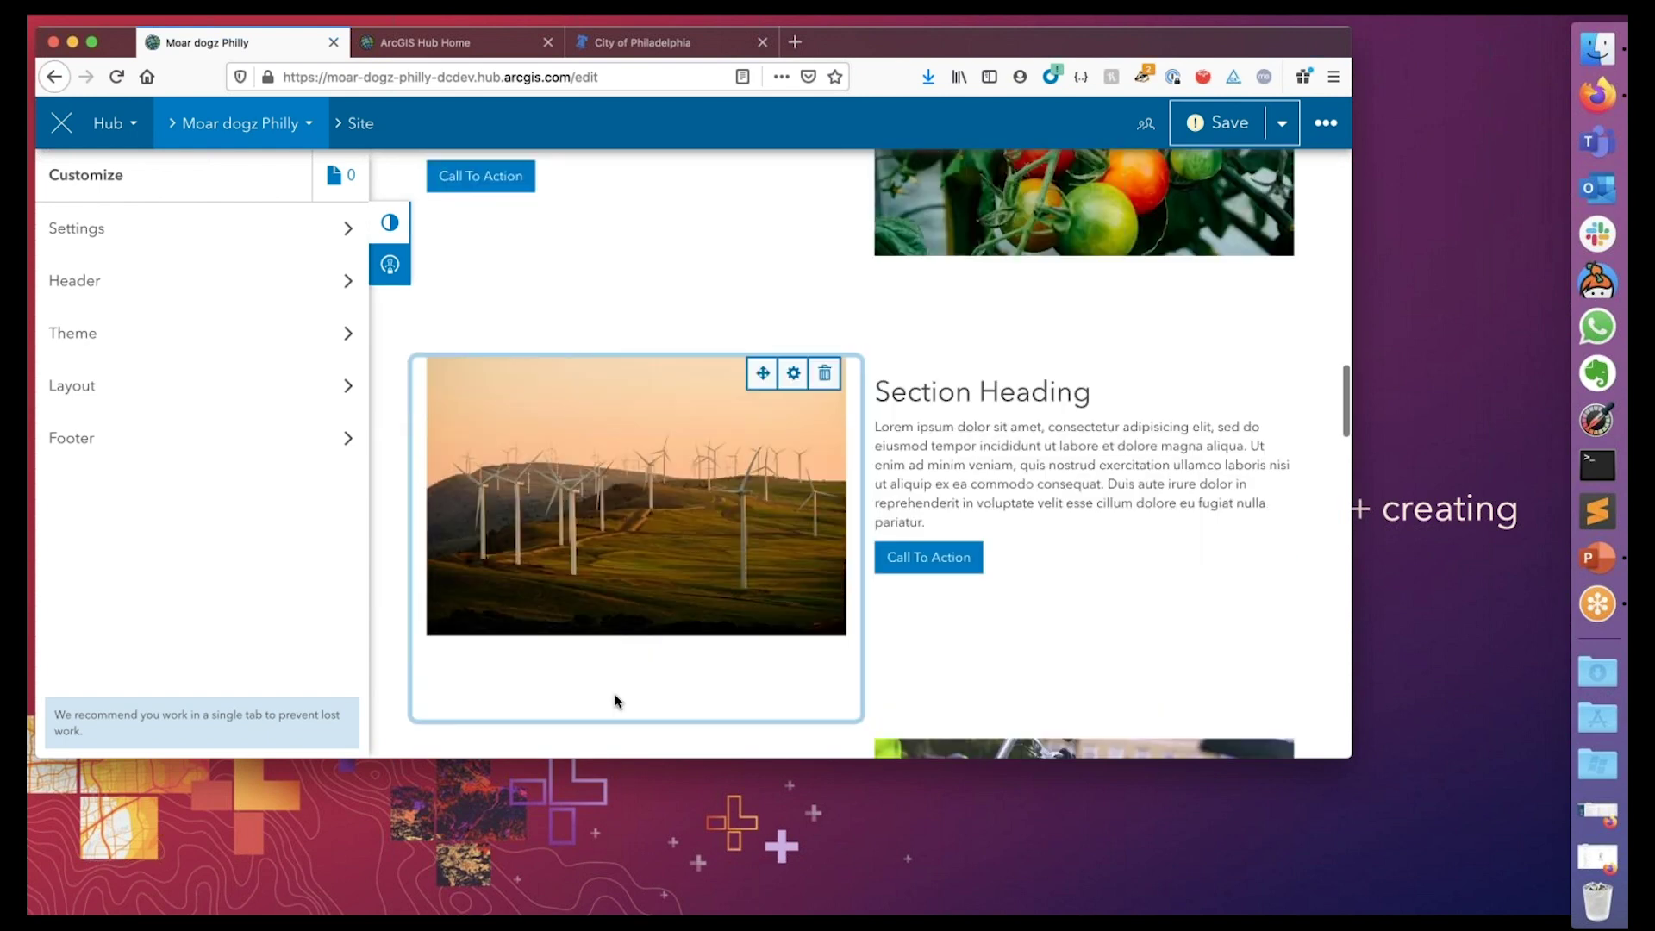
{"action": "scroll", "coordinate": [616, 700], "scroll_direction": "down", "scroll_amount": 10}
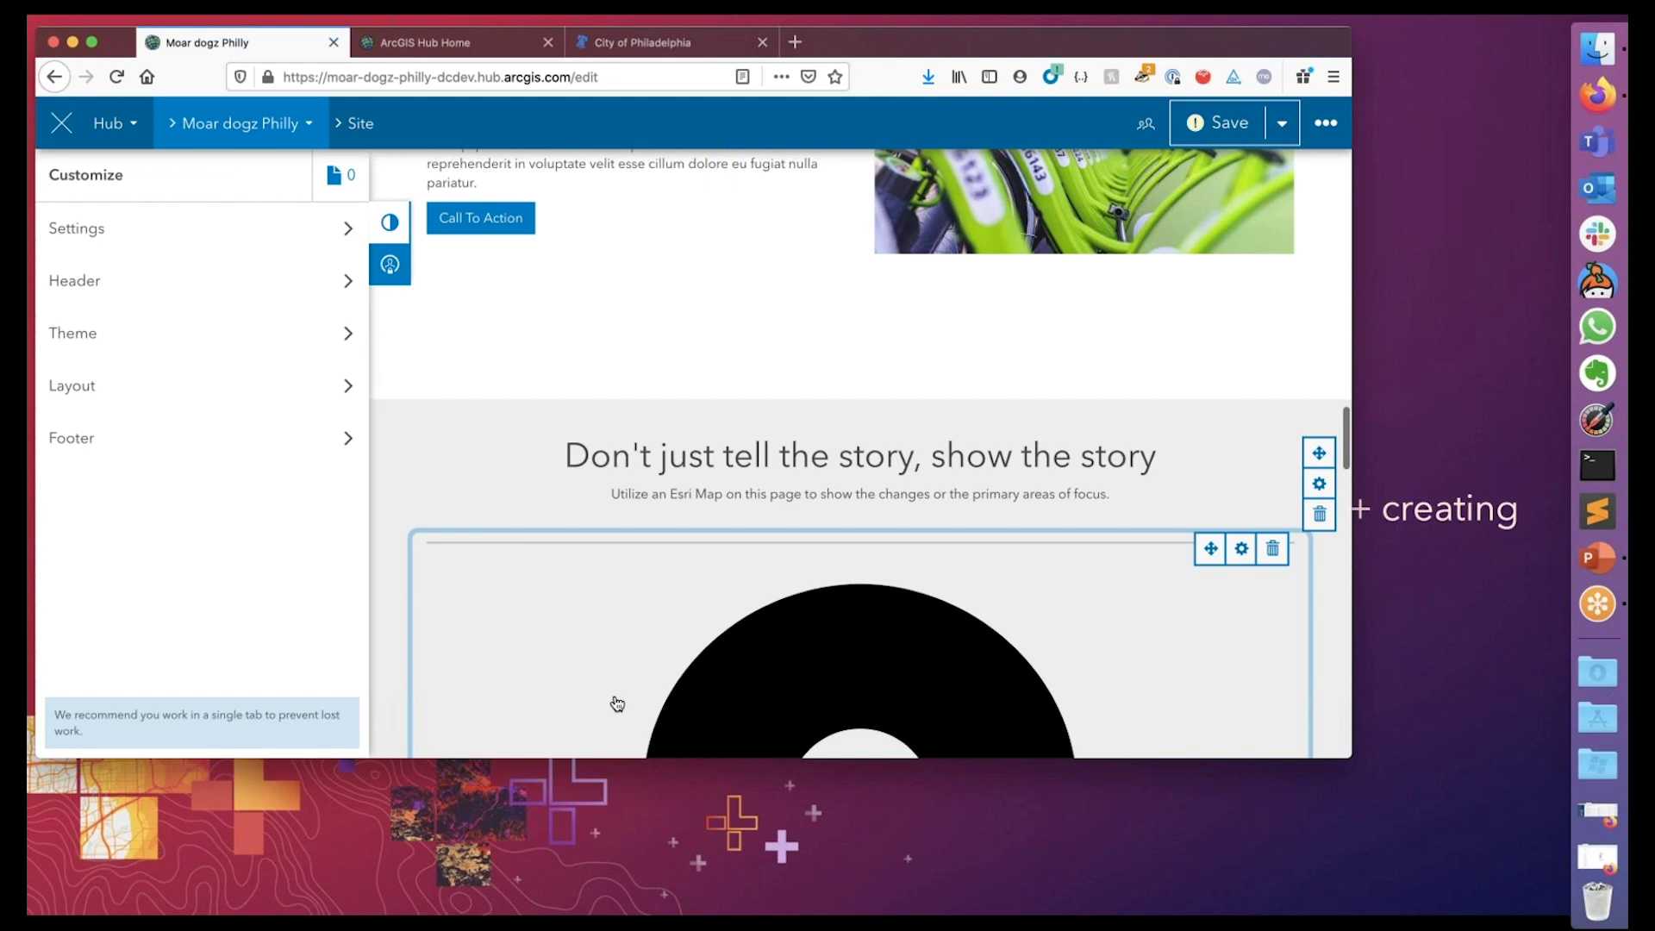
{"action": "scroll", "coordinate": [617, 704], "scroll_direction": "up", "scroll_amount": 8}
{"action": "scroll", "coordinate": [617, 703], "scroll_direction": "up", "scroll_amount": 8}
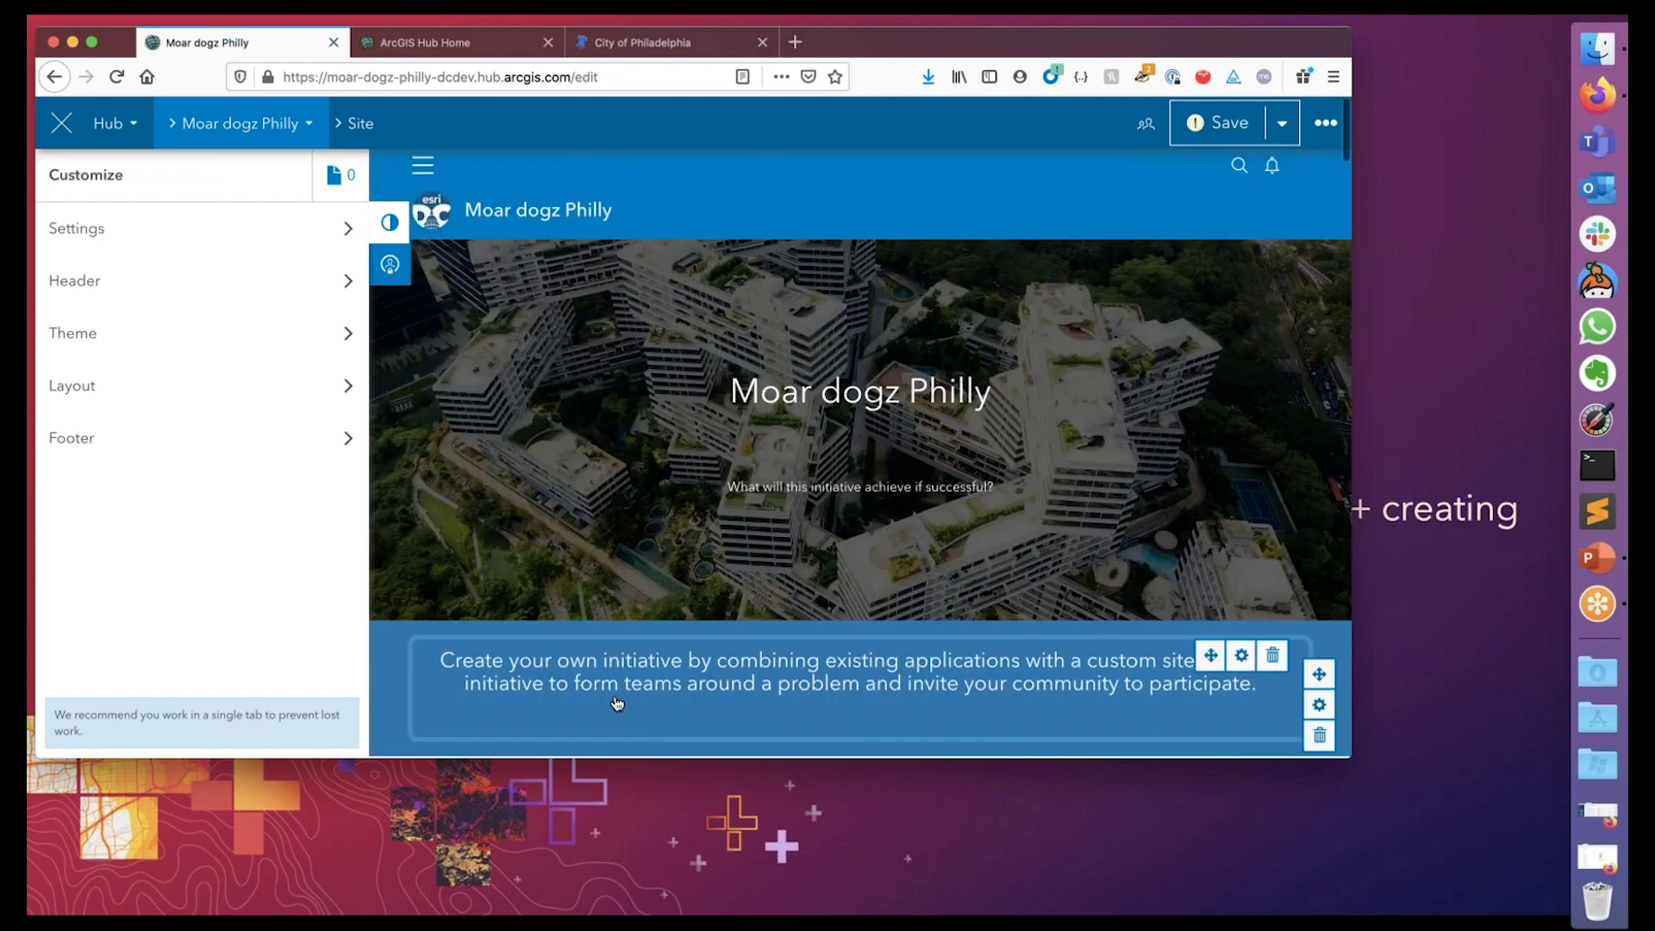
Switch to the presentation, advance past the Your First Site slide, and return to the browser with the site editor
{"action": "key", "text": "super+Tab"}
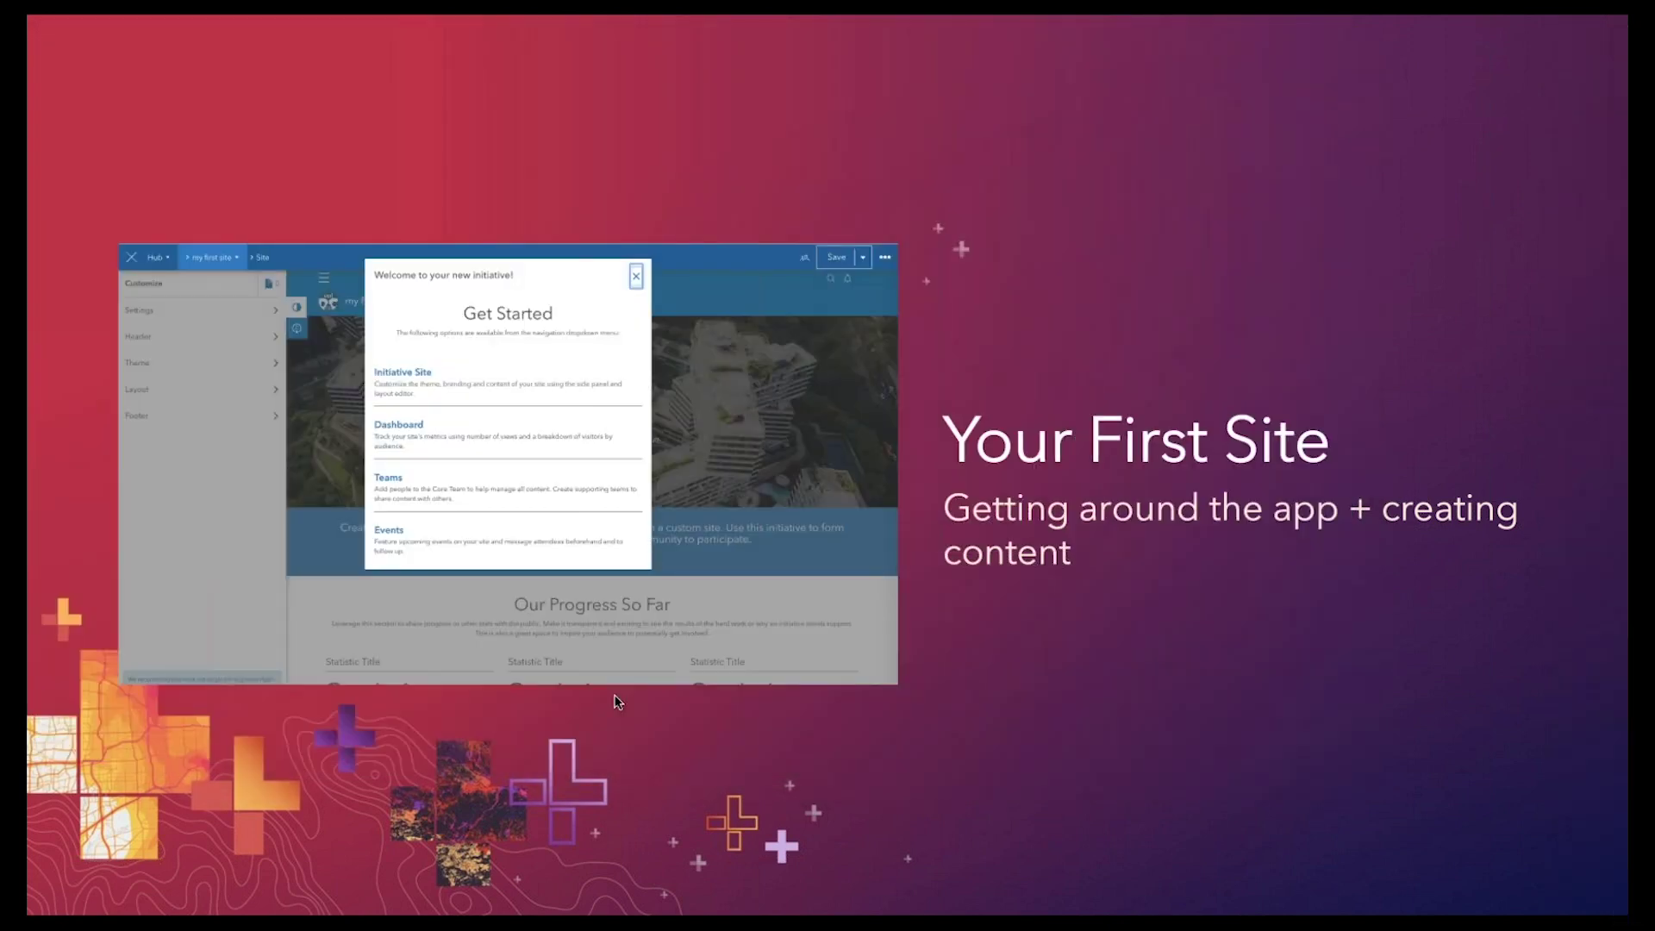
{"action": "left_click", "coordinate": [321, 746]}
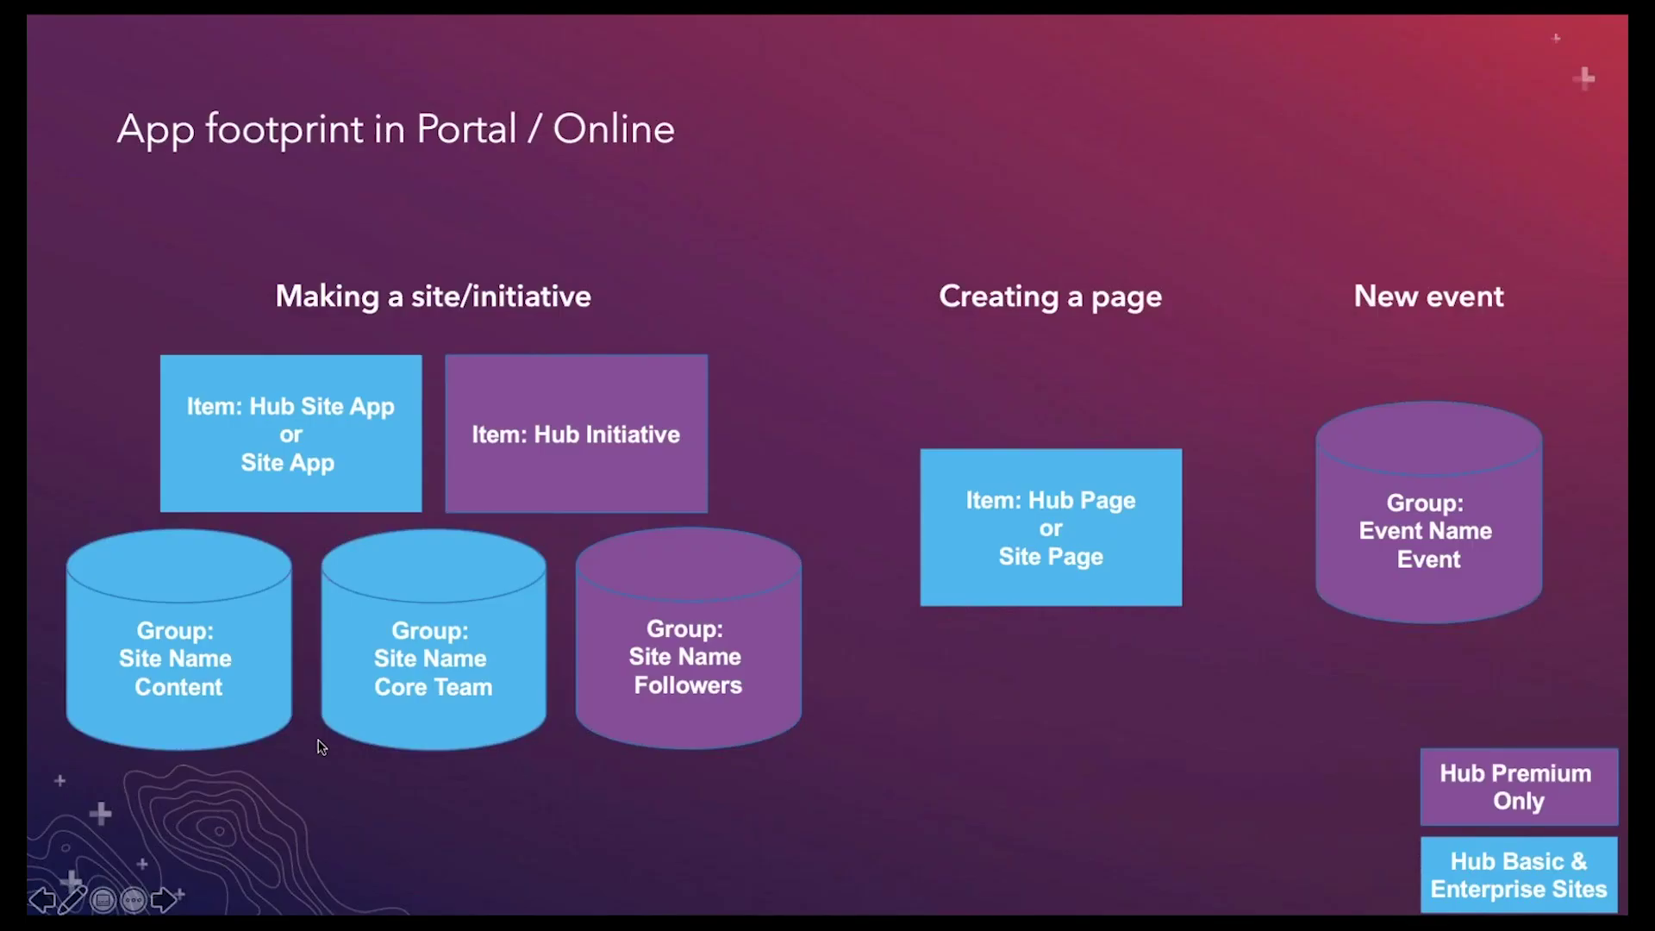
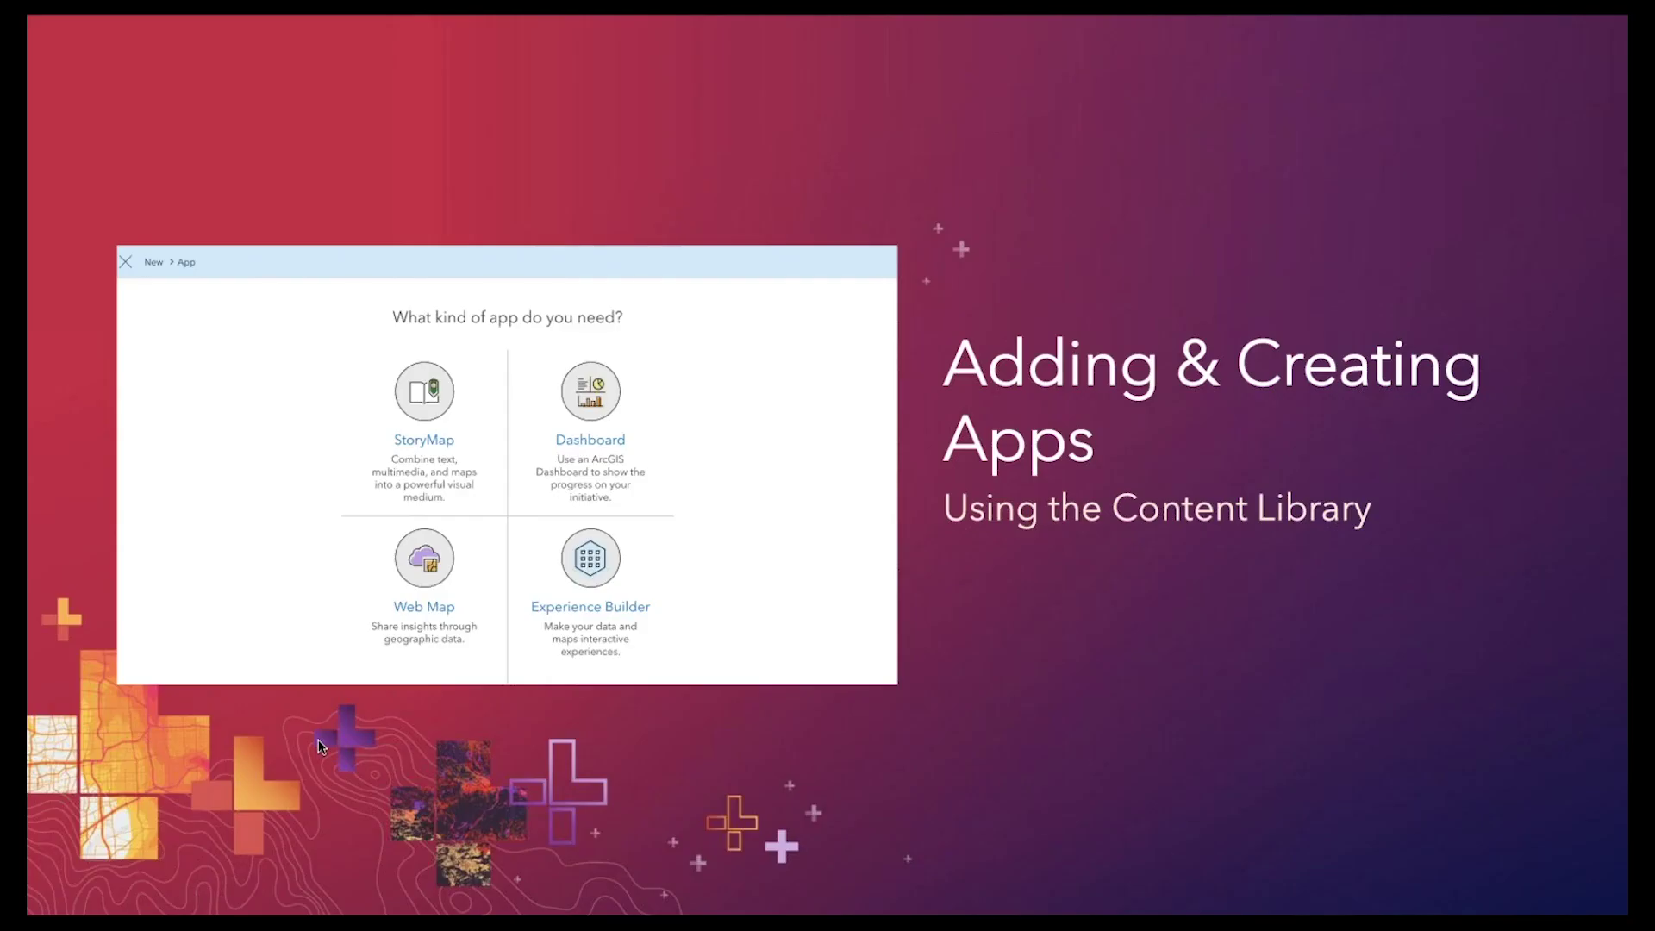
{"action": "key", "text": "super+Tab"}
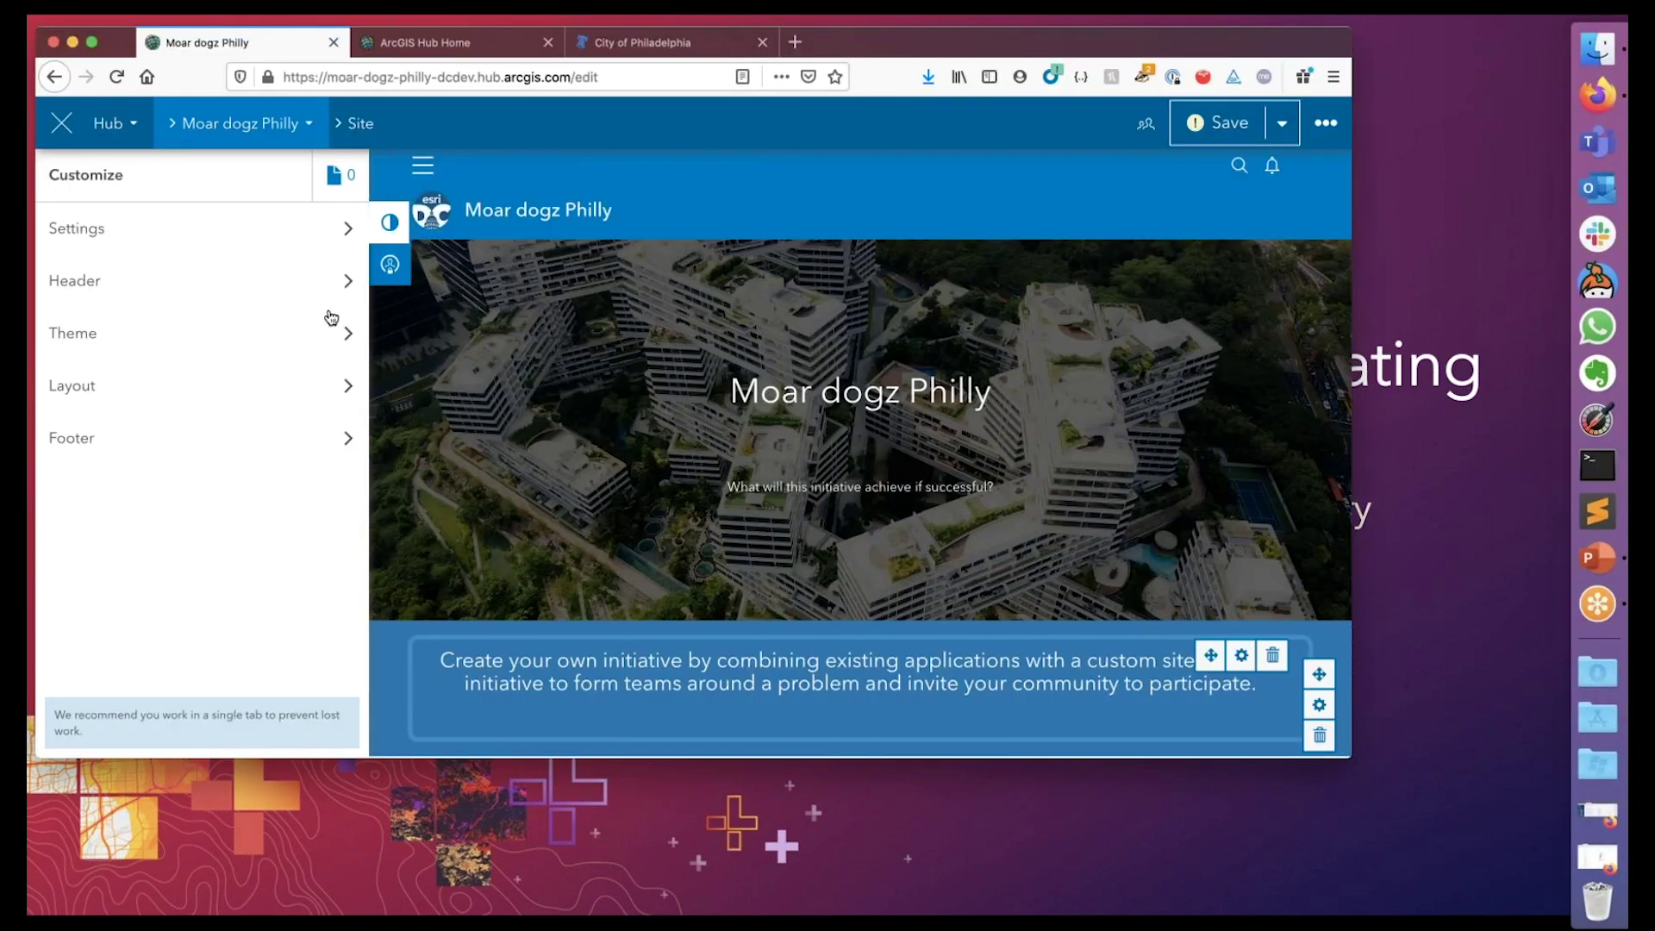
{"action": "left_click", "coordinate": [287, 125]}
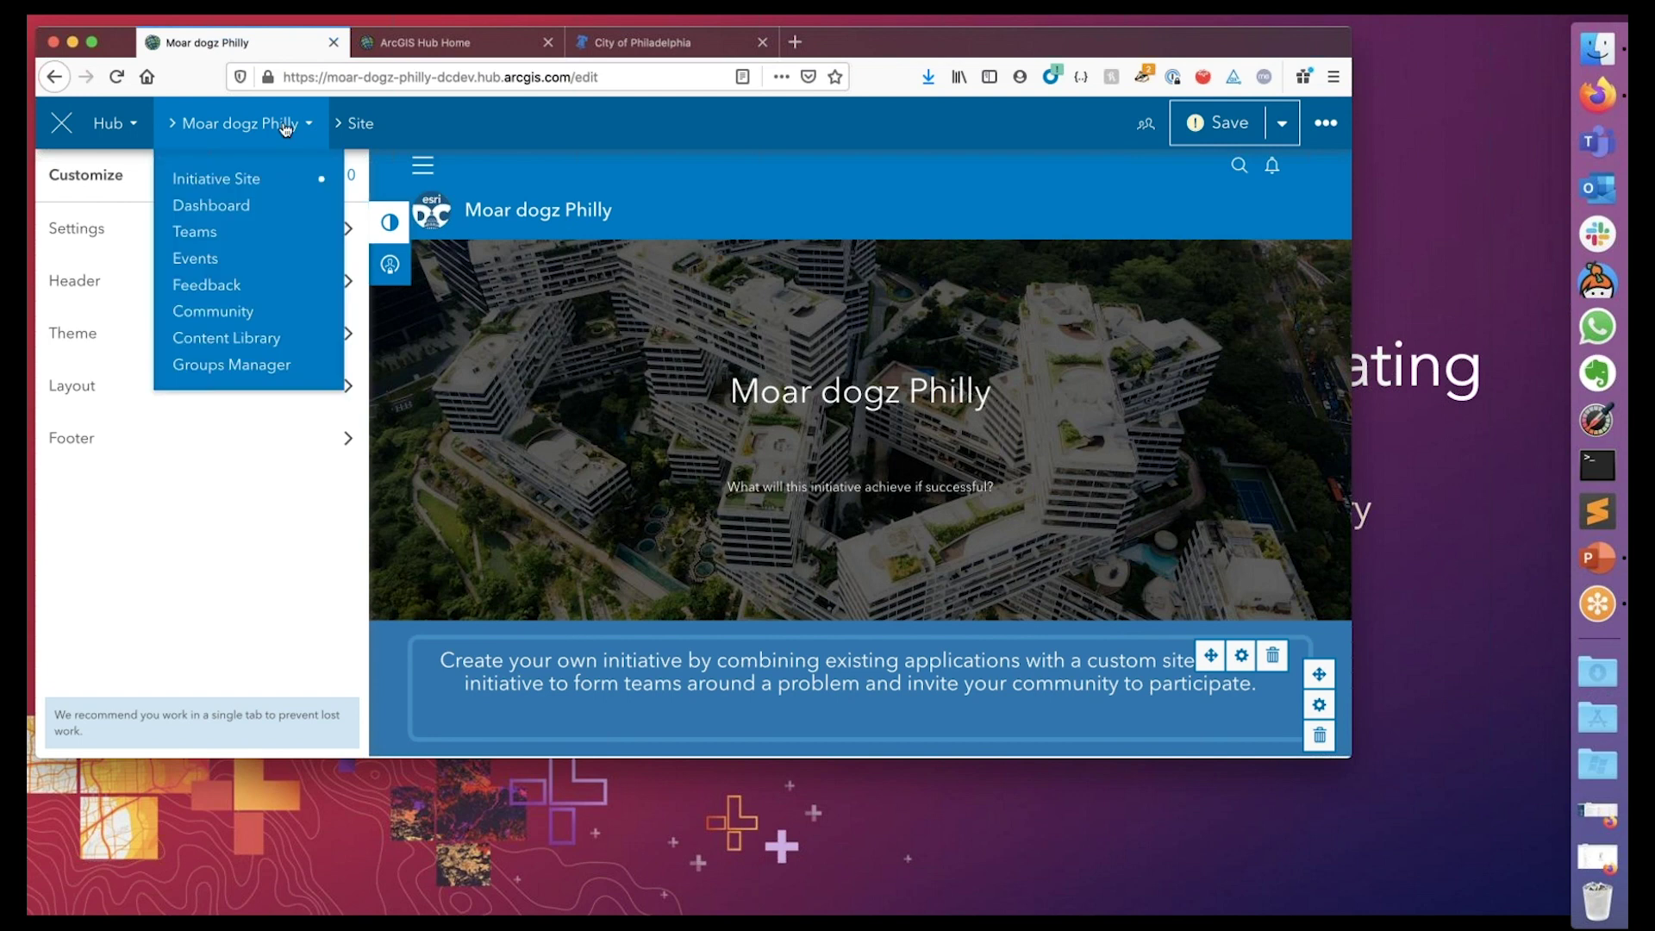
{"action": "left_click", "coordinate": [287, 125]}
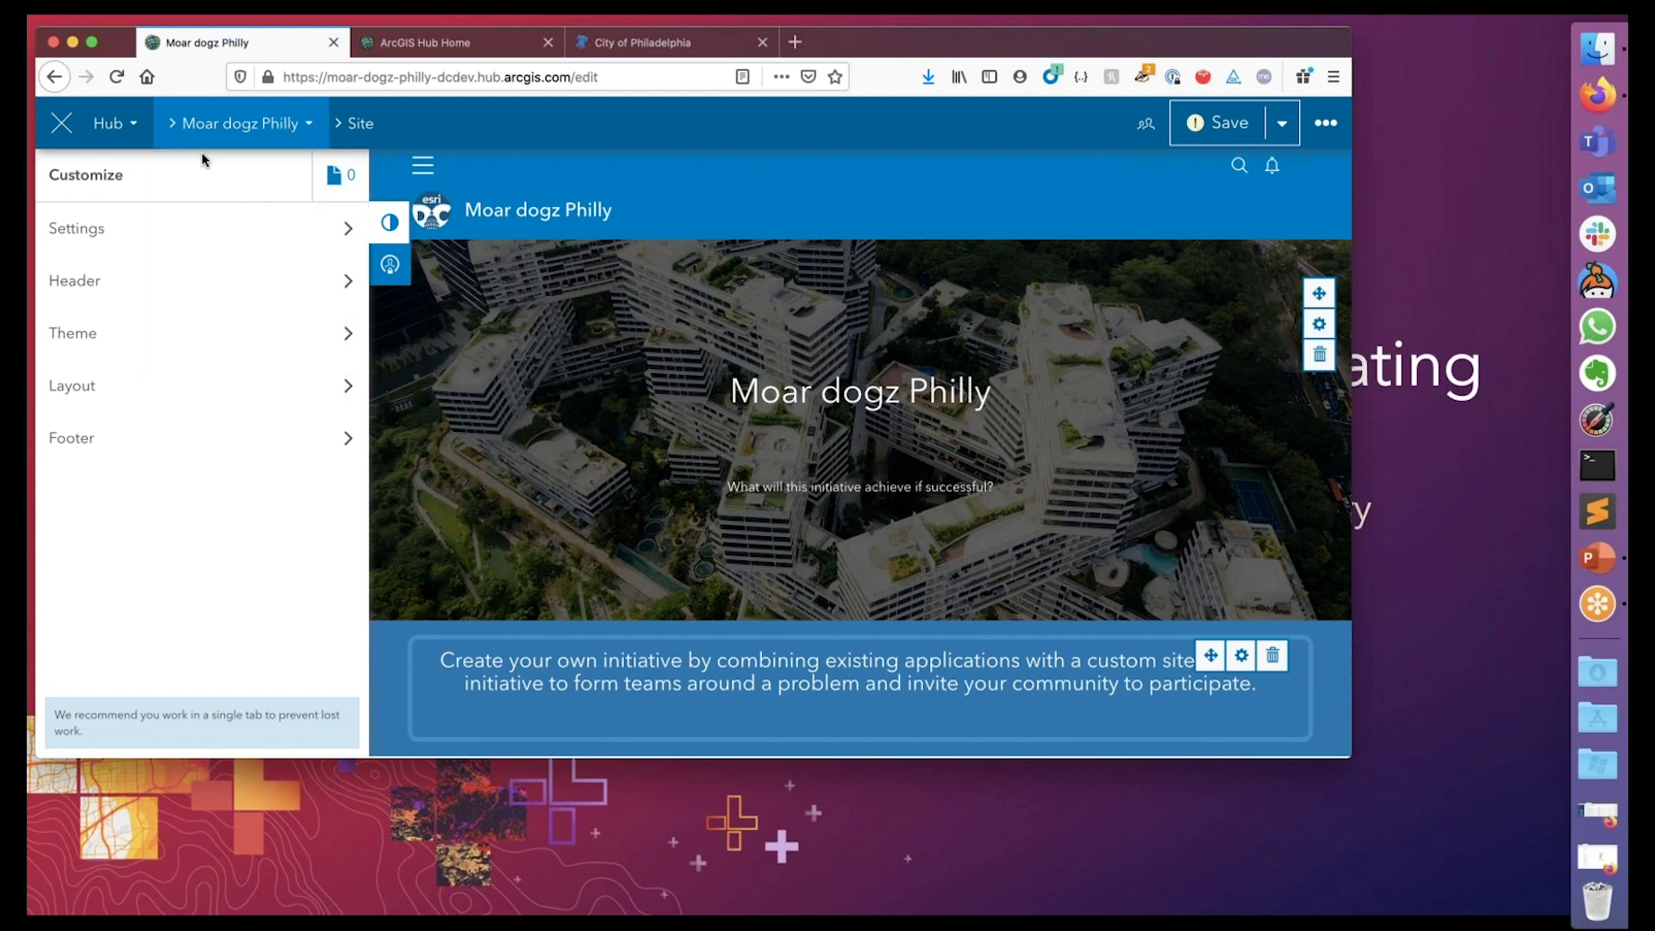
{"action": "left_click", "coordinate": [241, 127]}
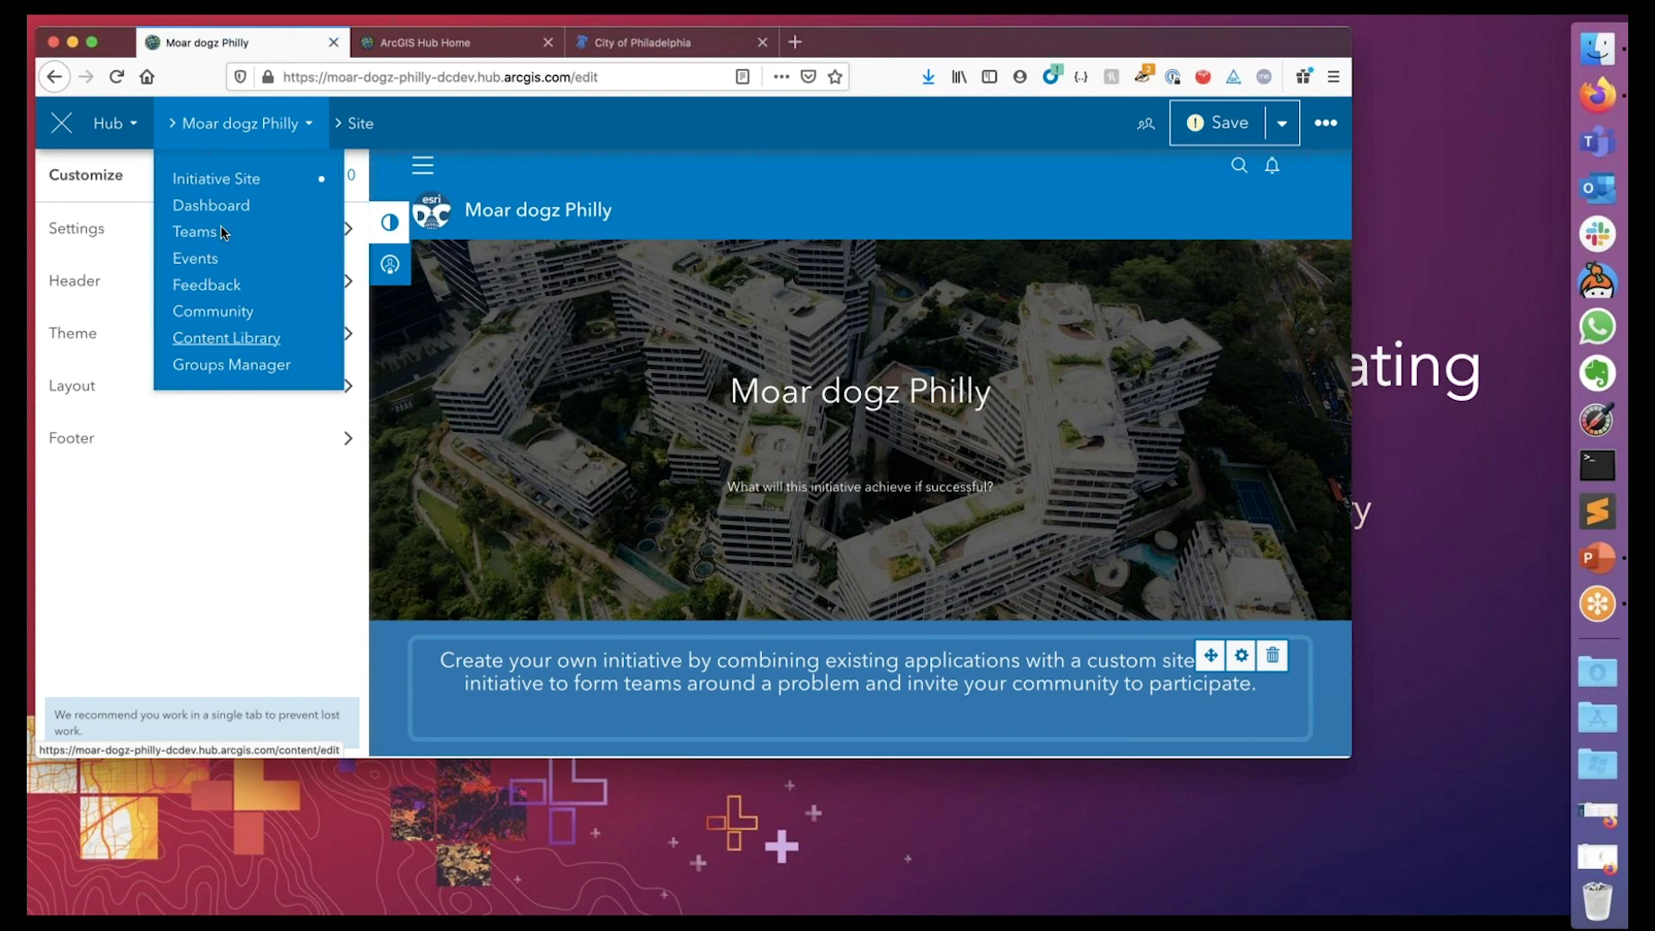
{"action": "left_click", "coordinate": [220, 229]}
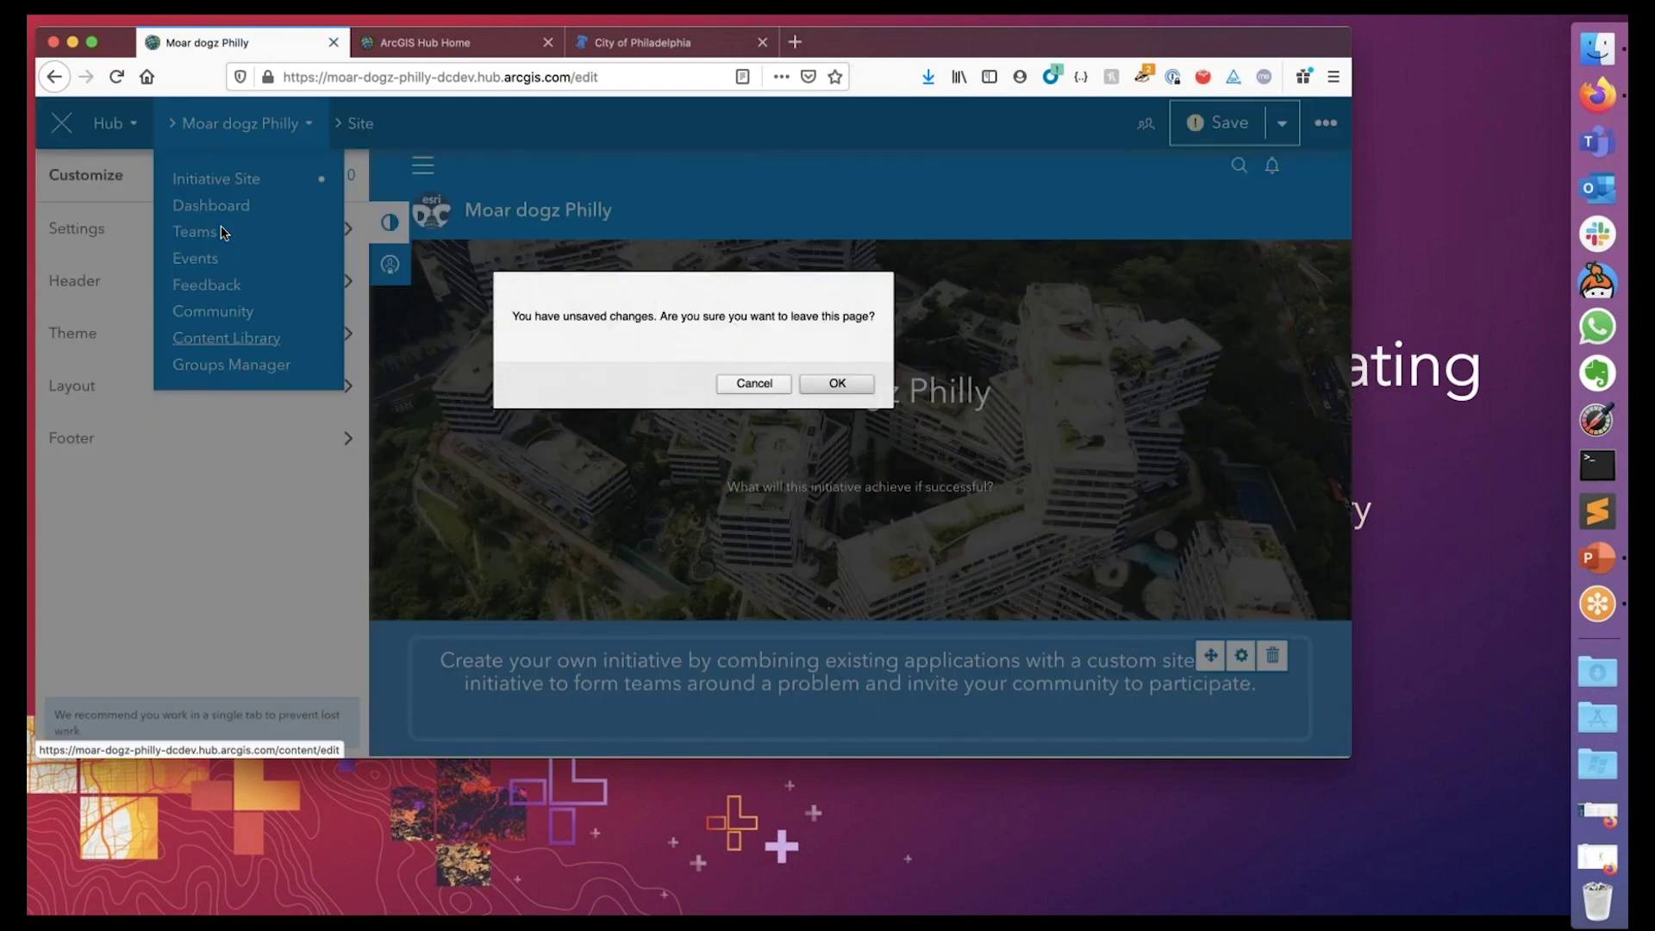
{"action": "left_click", "coordinate": [754, 383]}
Save the site's unsaved changes and publish its draft
{"action": "left_click", "coordinate": [1287, 135]}
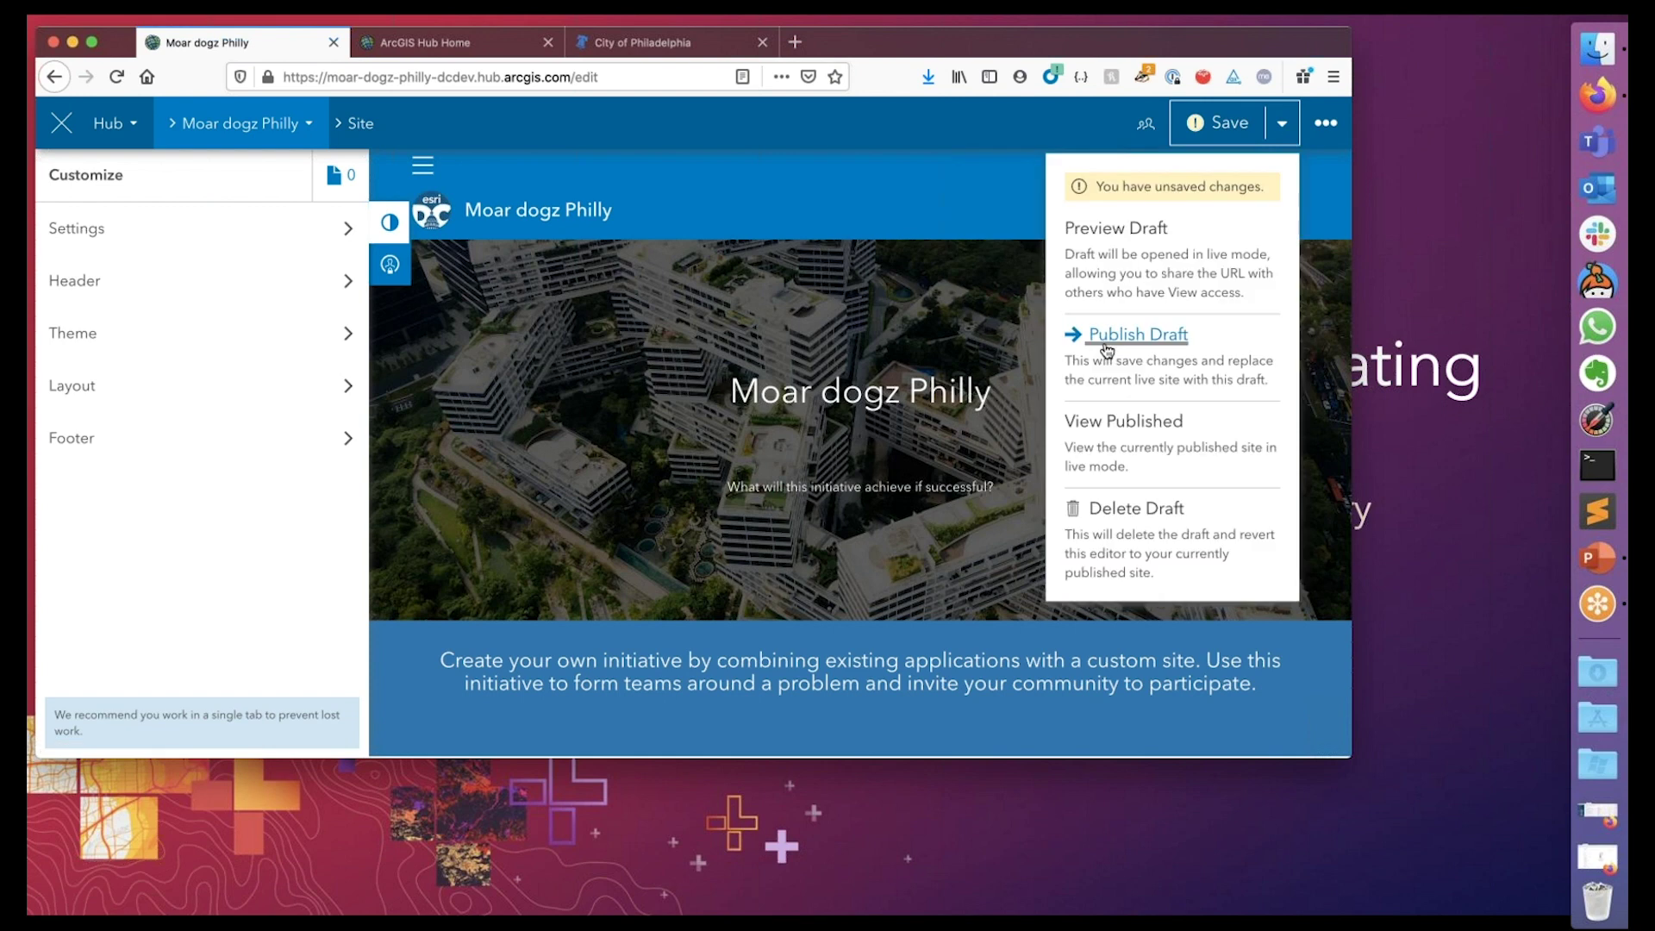
{"action": "left_click", "coordinate": [1108, 333]}
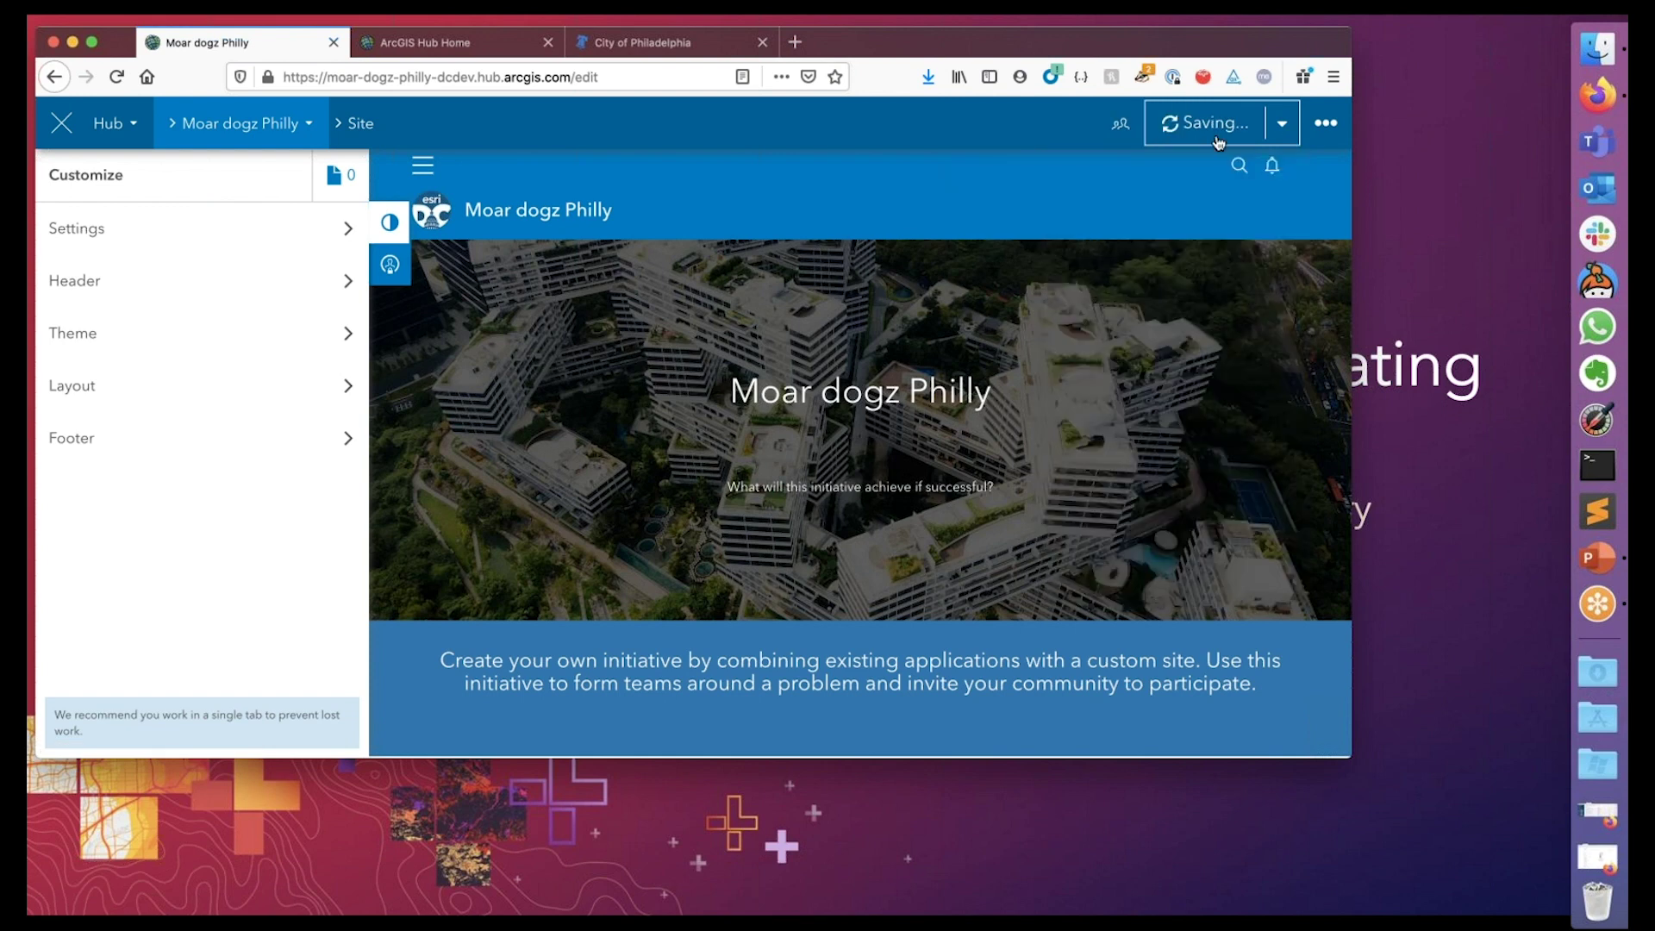
{"action": "left_click", "coordinate": [1277, 137]}
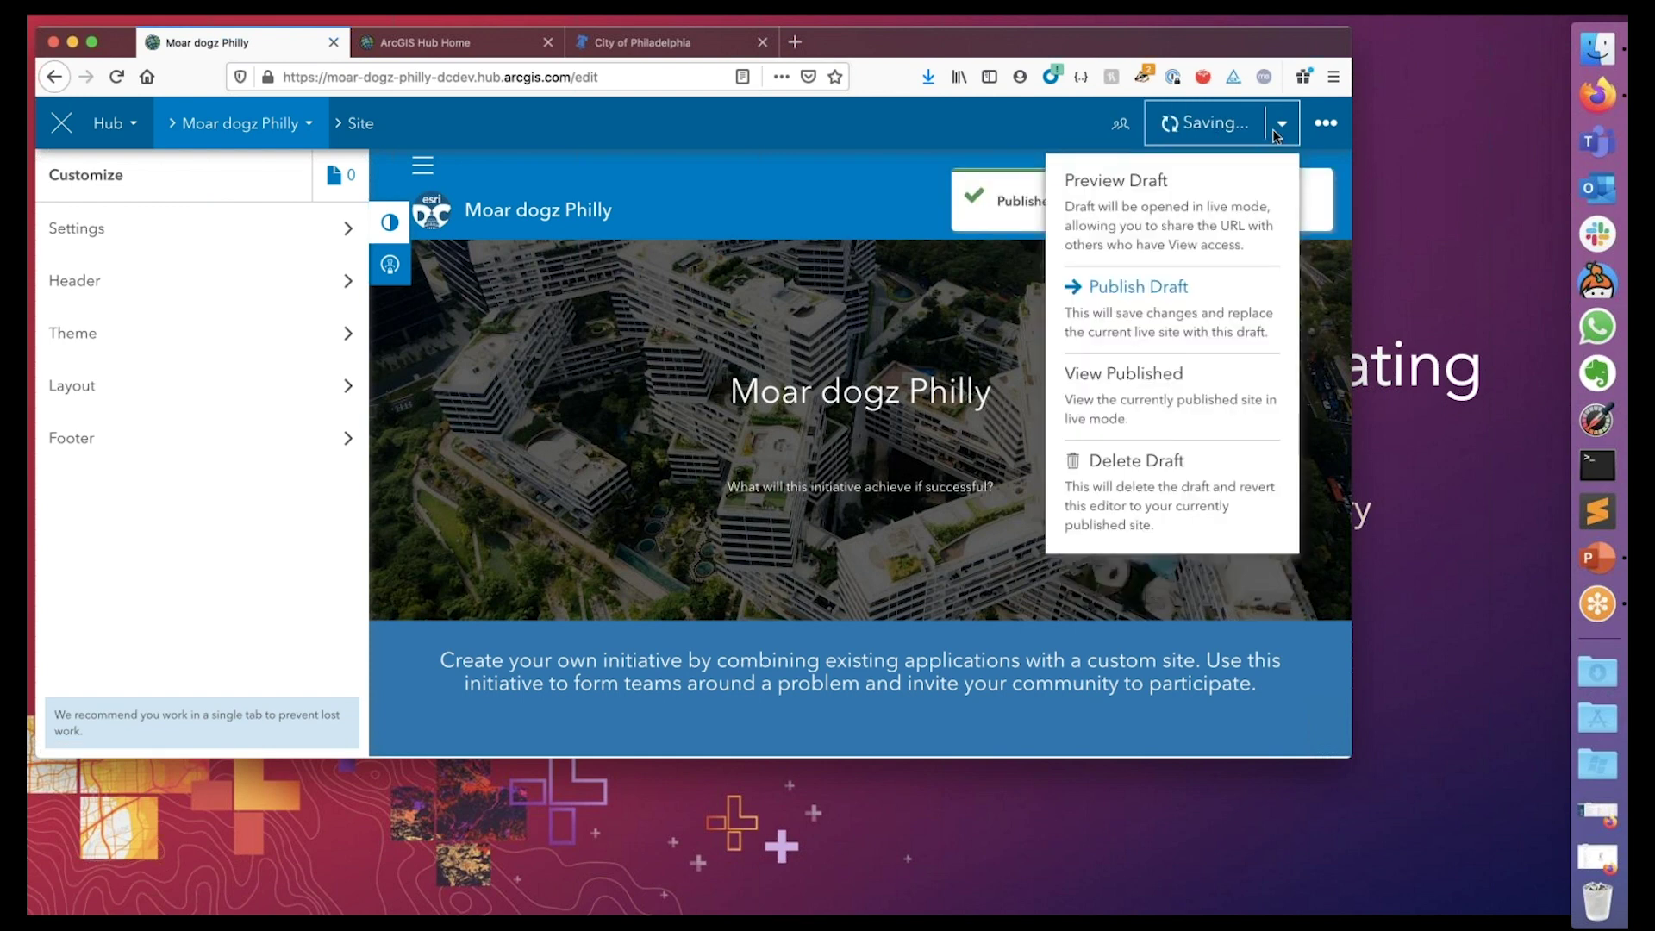
{"action": "left_click", "coordinate": [240, 127]}
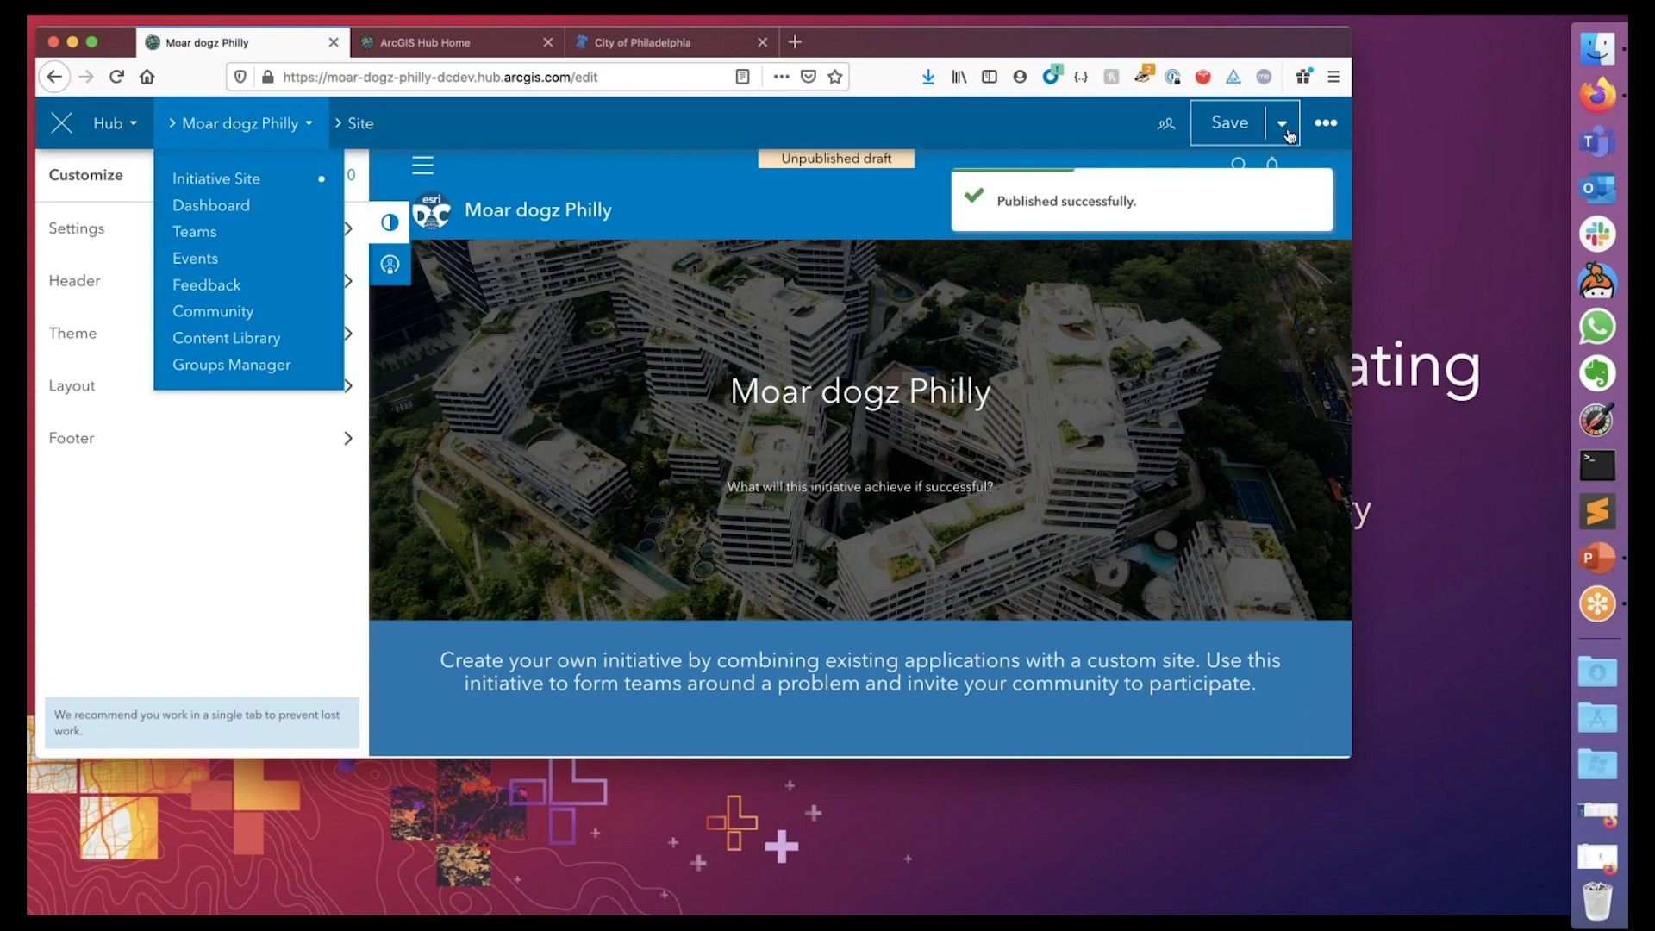
{"action": "left_click", "coordinate": [1283, 122]}
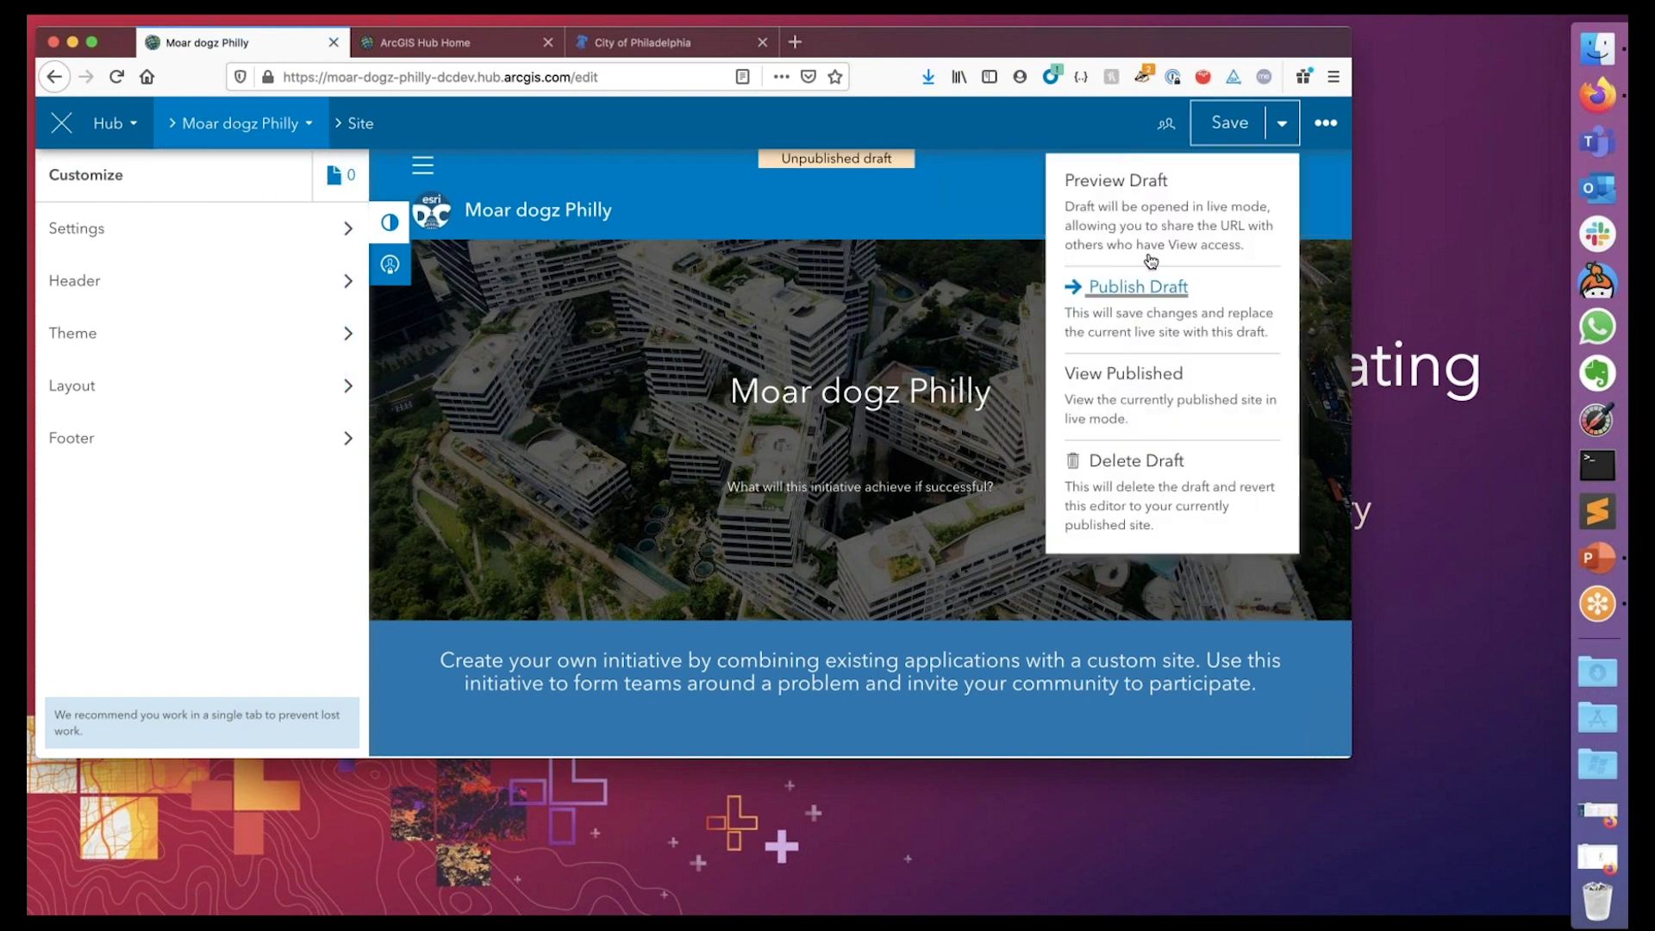
{"action": "left_click", "coordinate": [1144, 289]}
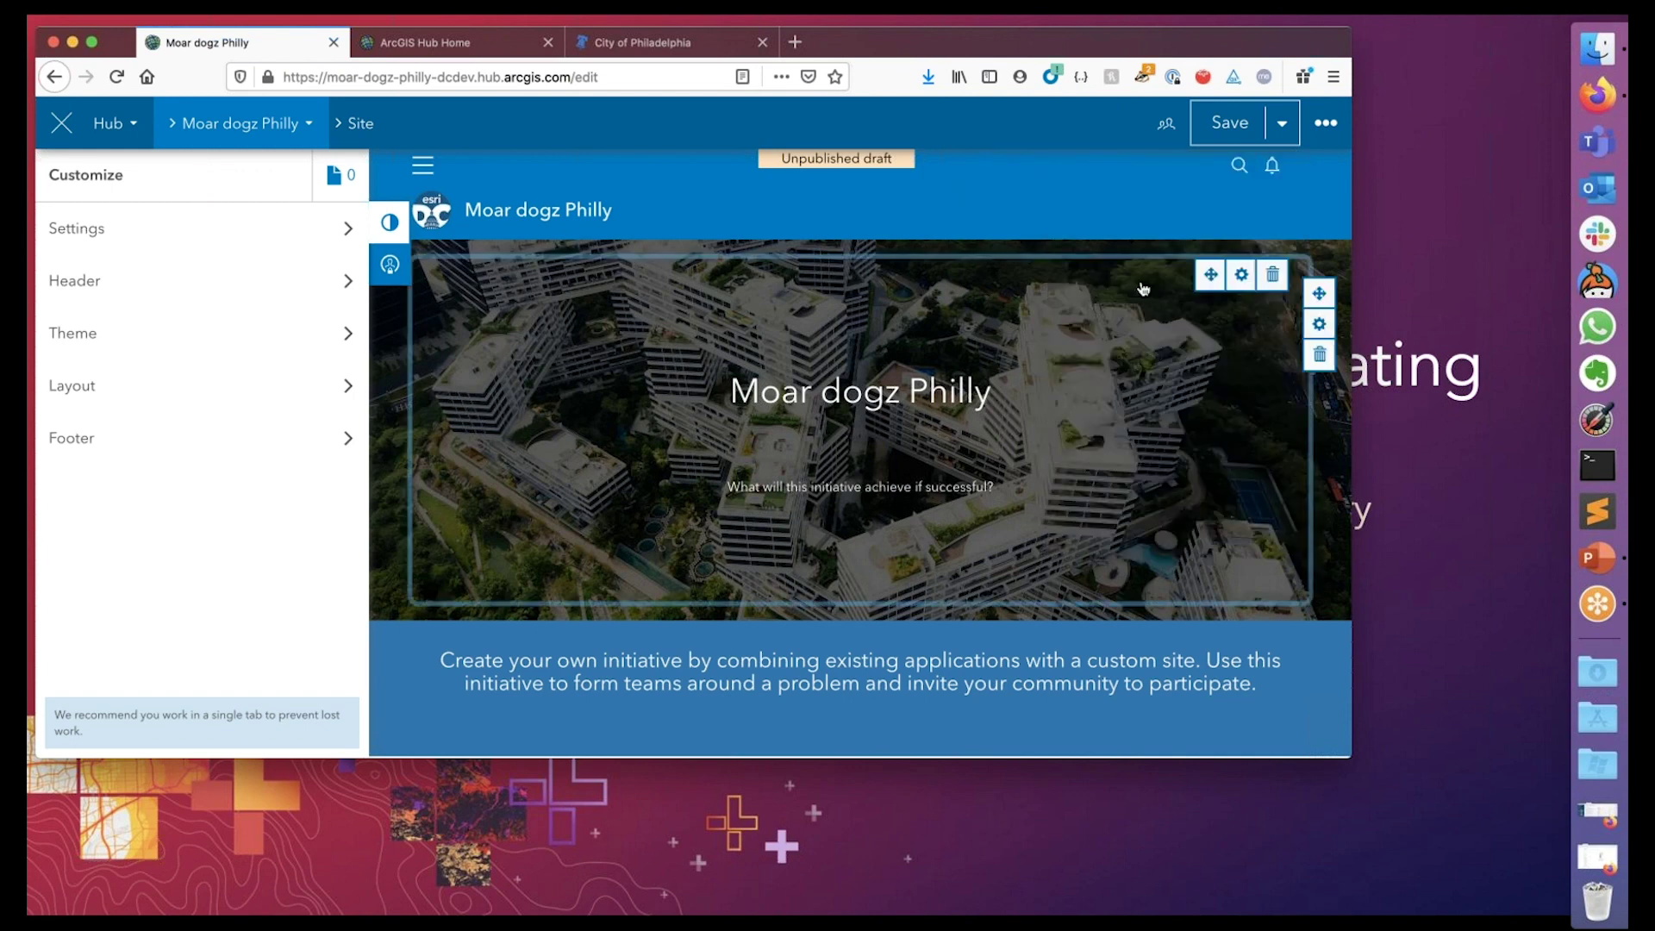
Open the initiative's Content Library and examine its options for creating new content
{"action": "left_click", "coordinate": [241, 124]}
{"action": "left_click", "coordinate": [204, 345]}
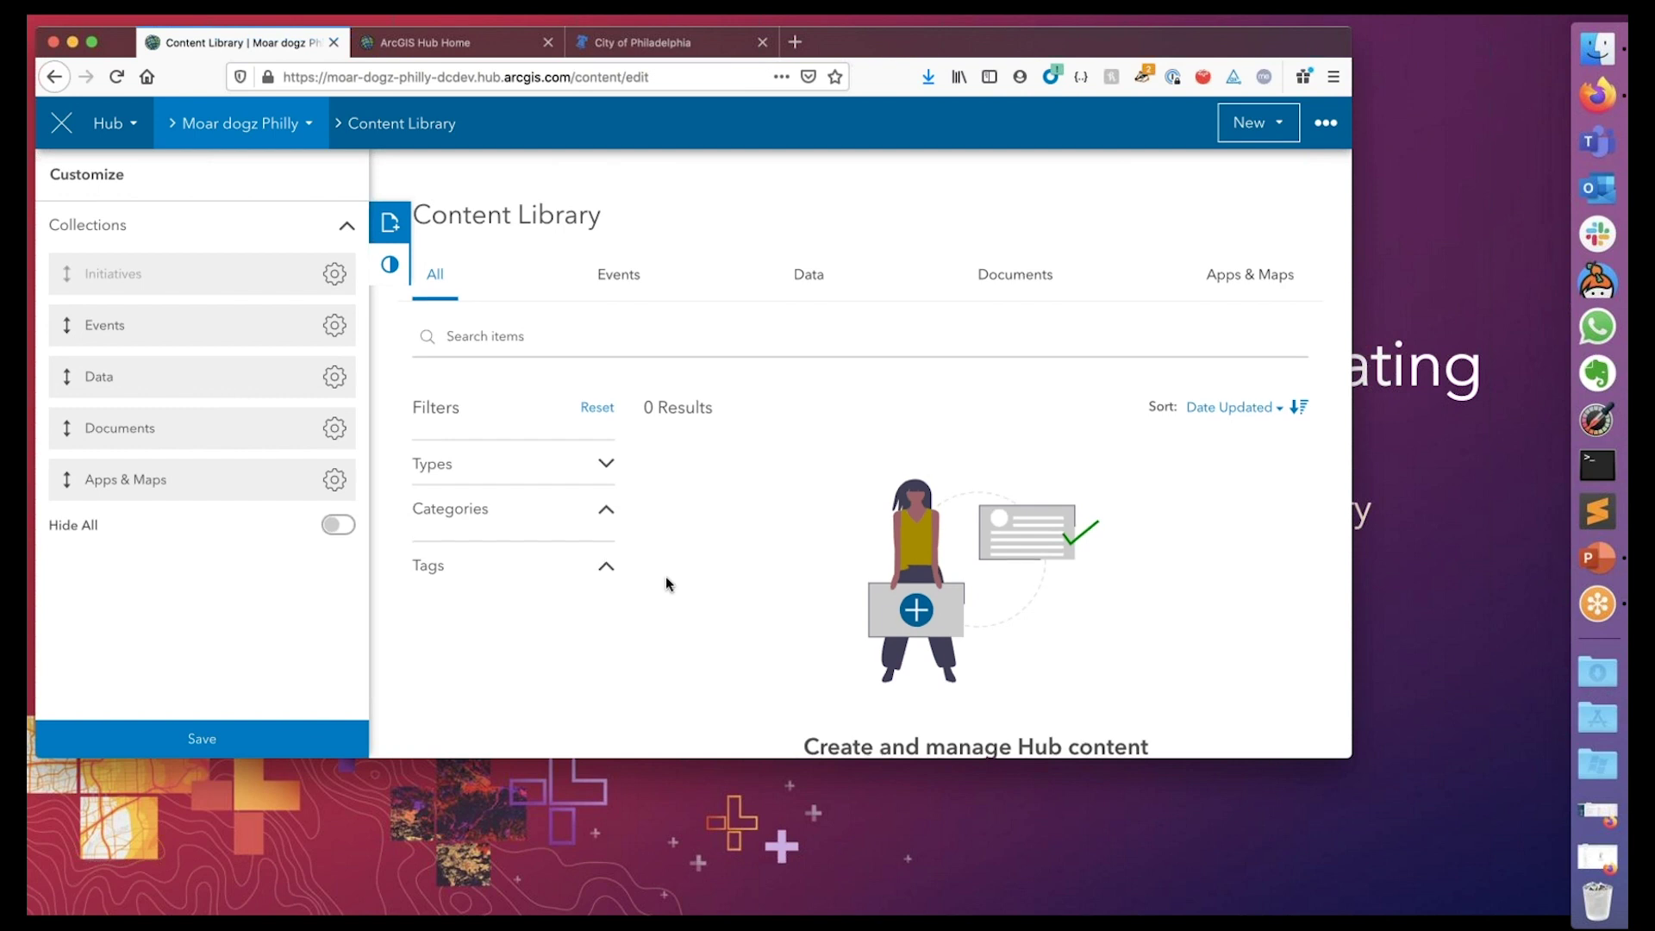
{"action": "scroll", "coordinate": [665, 576], "scroll_direction": "down", "scroll_amount": 2}
{"action": "scroll", "coordinate": [666, 576], "scroll_direction": "down", "scroll_amount": 4}
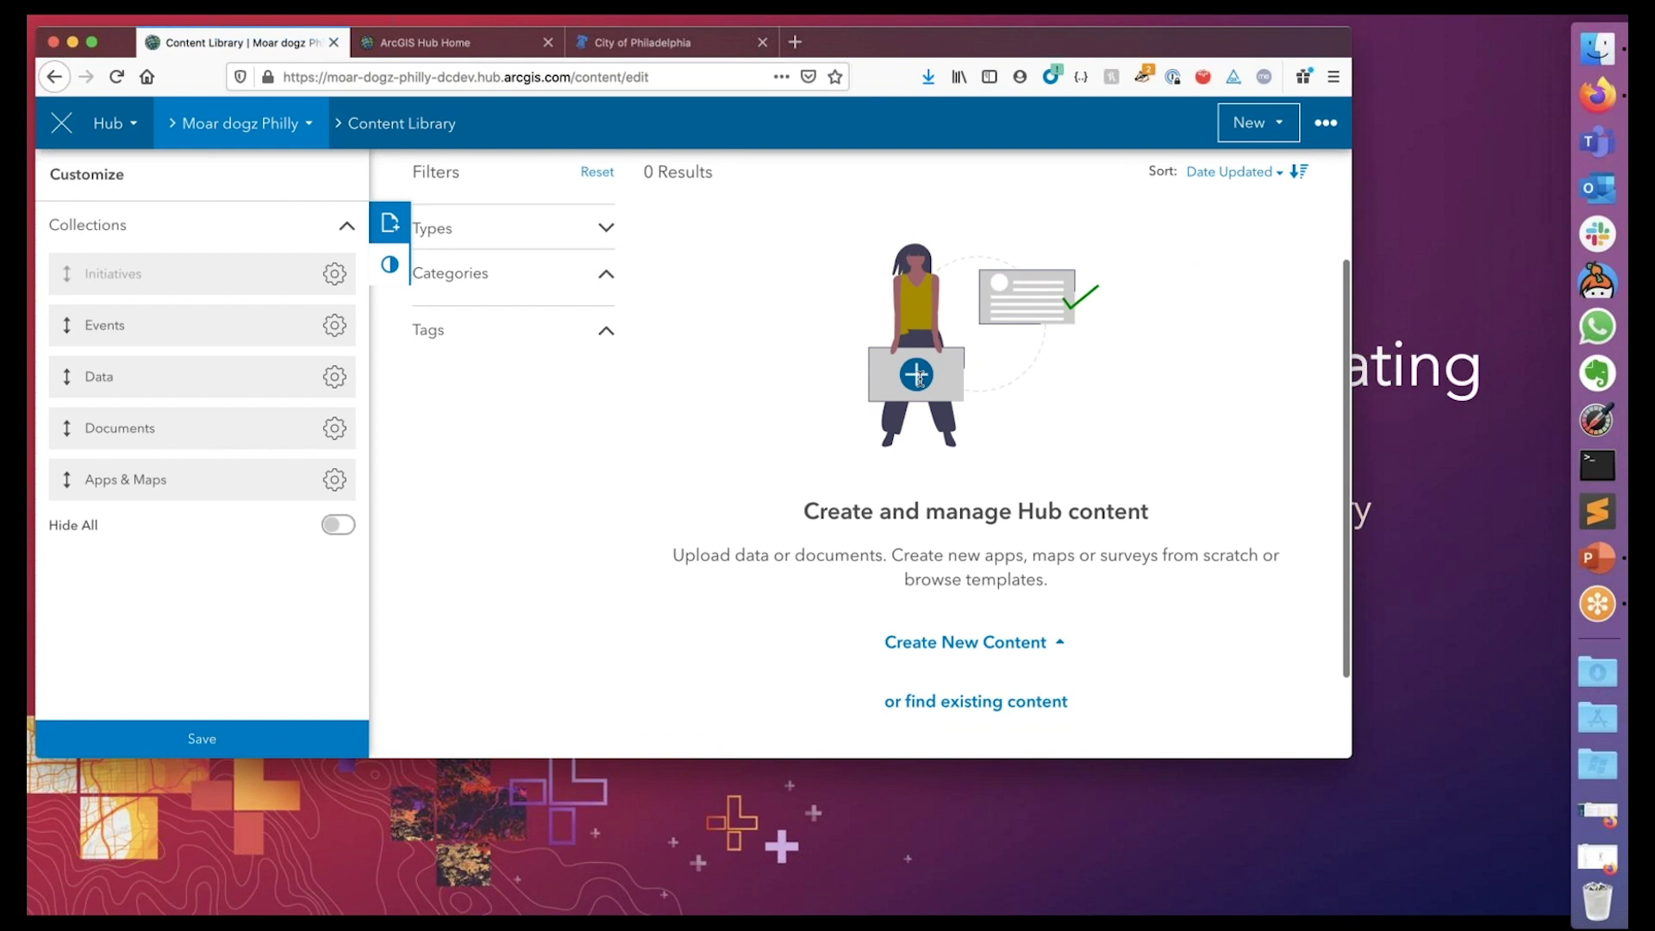
{"action": "left_click", "coordinate": [959, 643]}
{"action": "left_click", "coordinate": [1246, 164]}
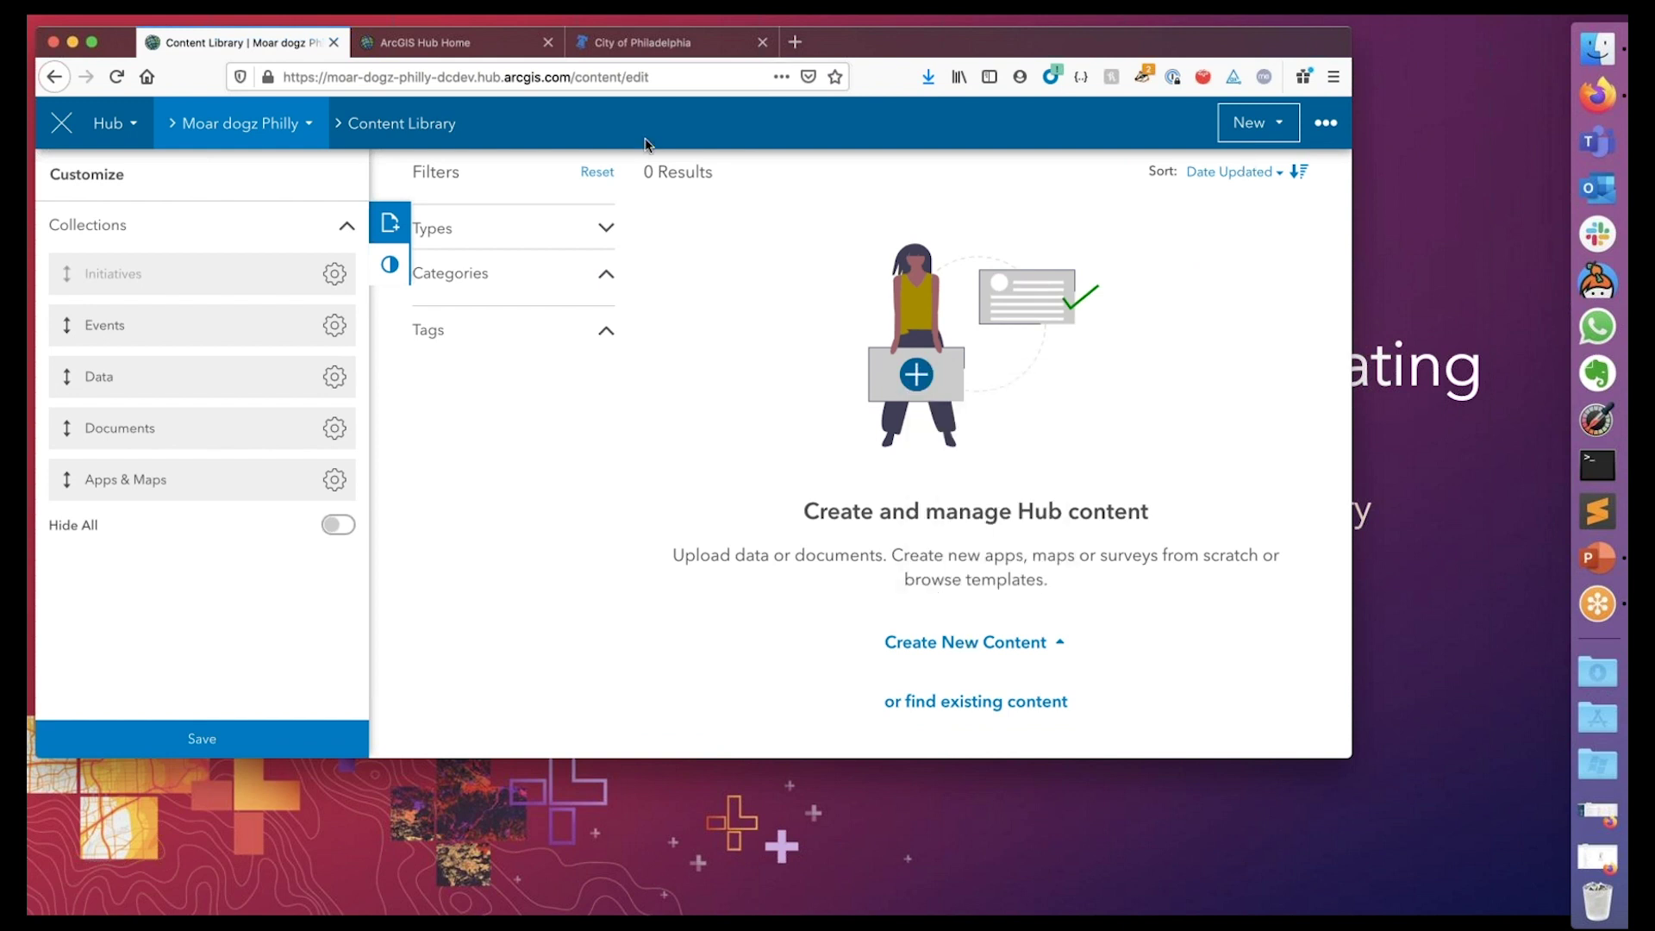
Create a new Web Map app titled "Webmap Example" from the Content Library
{"action": "left_click", "coordinate": [1289, 123]}
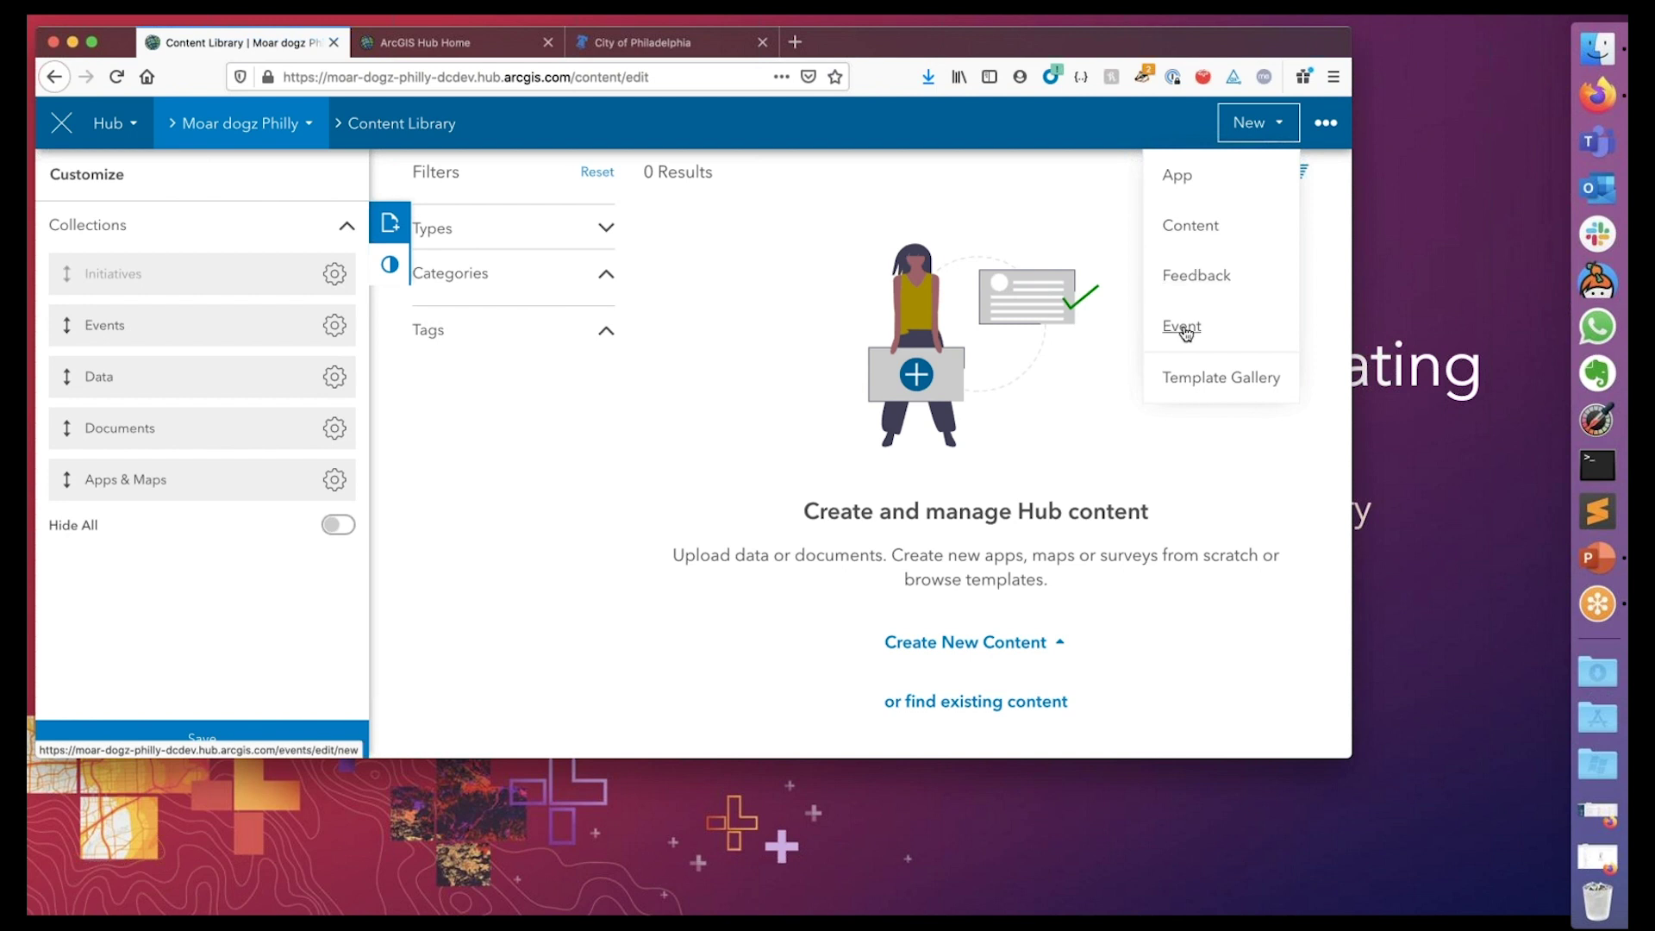
{"action": "left_click", "coordinate": [1187, 190]}
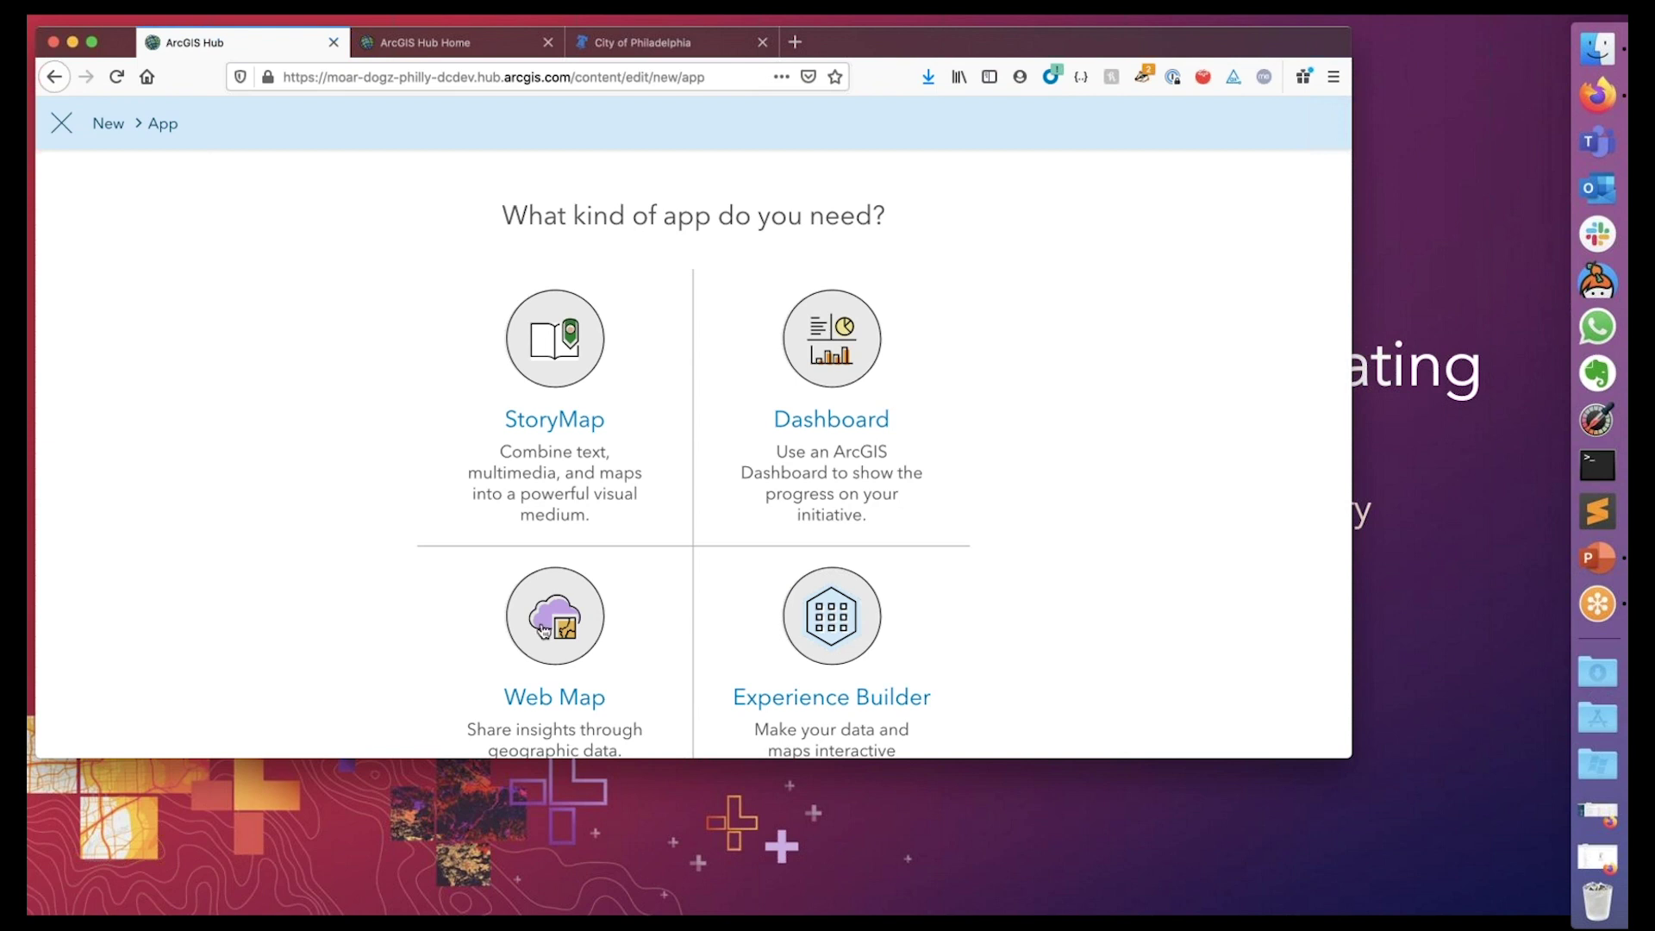
{"action": "scroll", "coordinate": [544, 630], "scroll_direction": "down", "scroll_amount": 3}
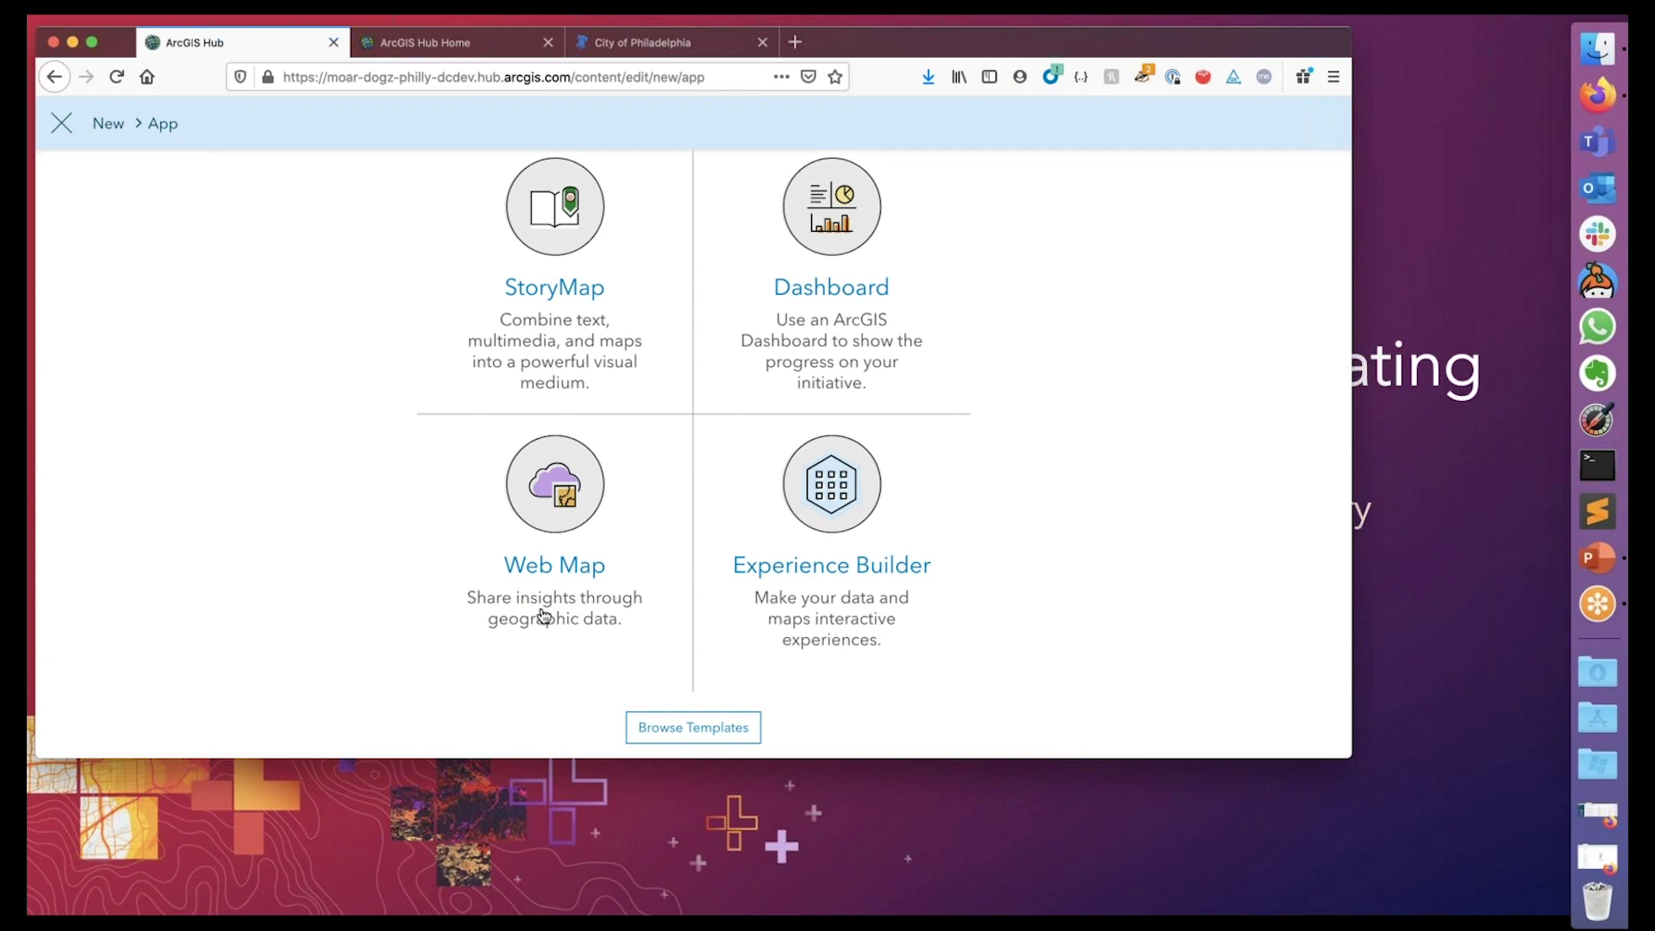
{"action": "left_click", "coordinate": [552, 527]}
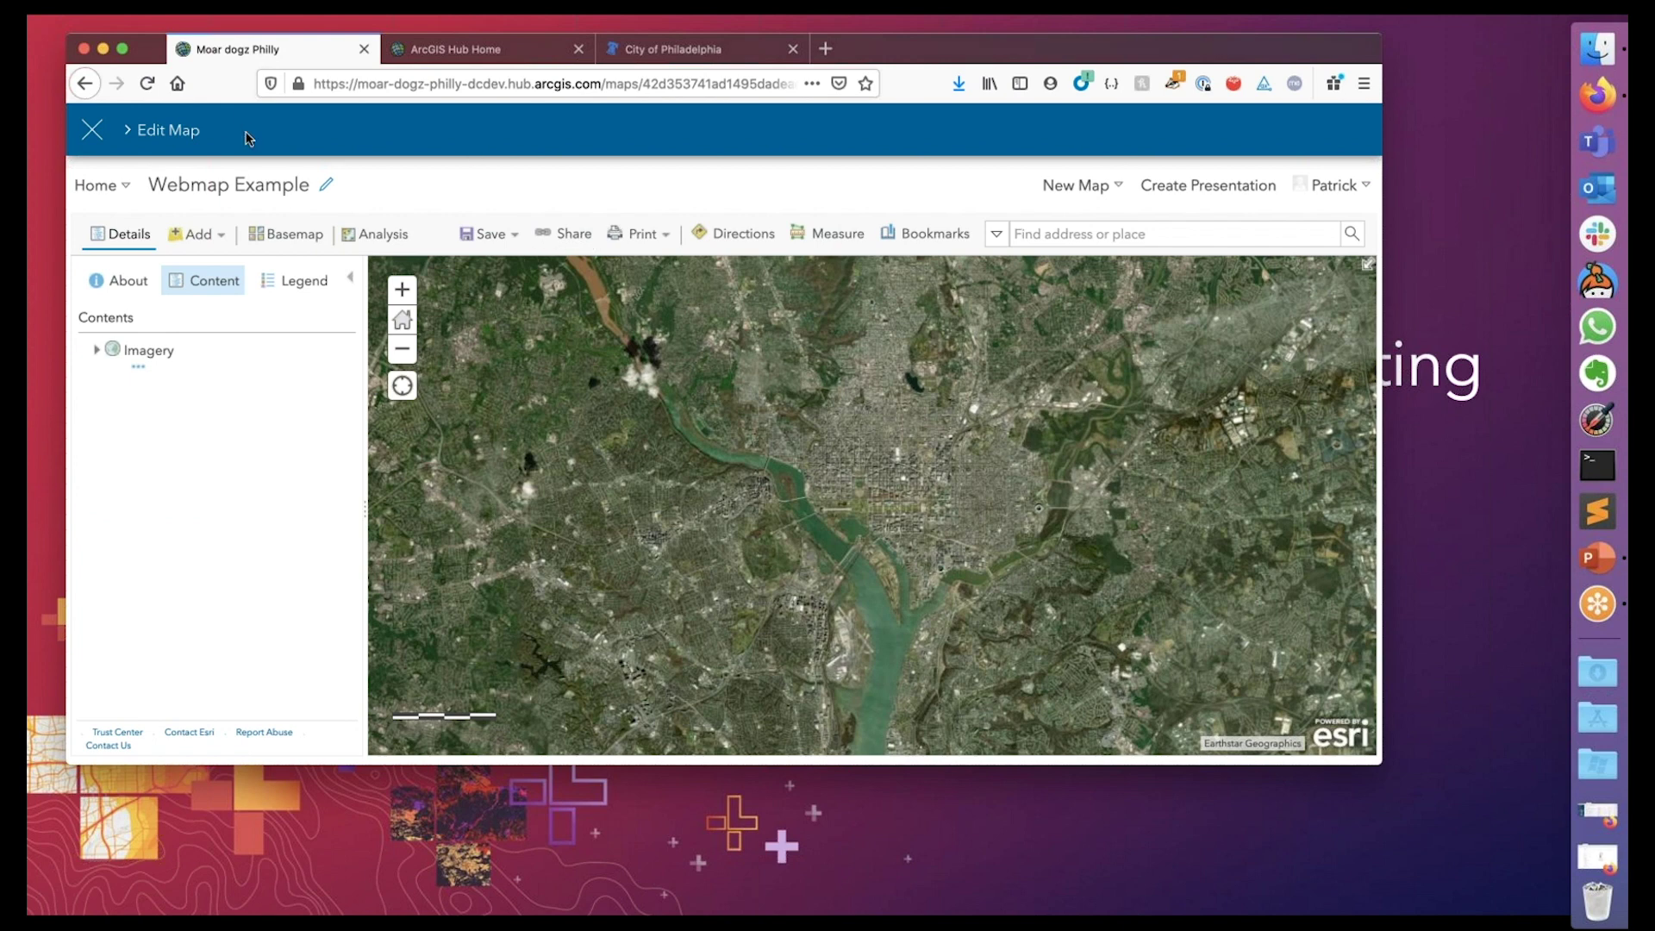
Leave the map editor for the initiative's Content Library, signing in to ArcGIS again
{"action": "left_click", "coordinate": [87, 83]}
{"action": "right_click", "coordinate": [90, 85]}
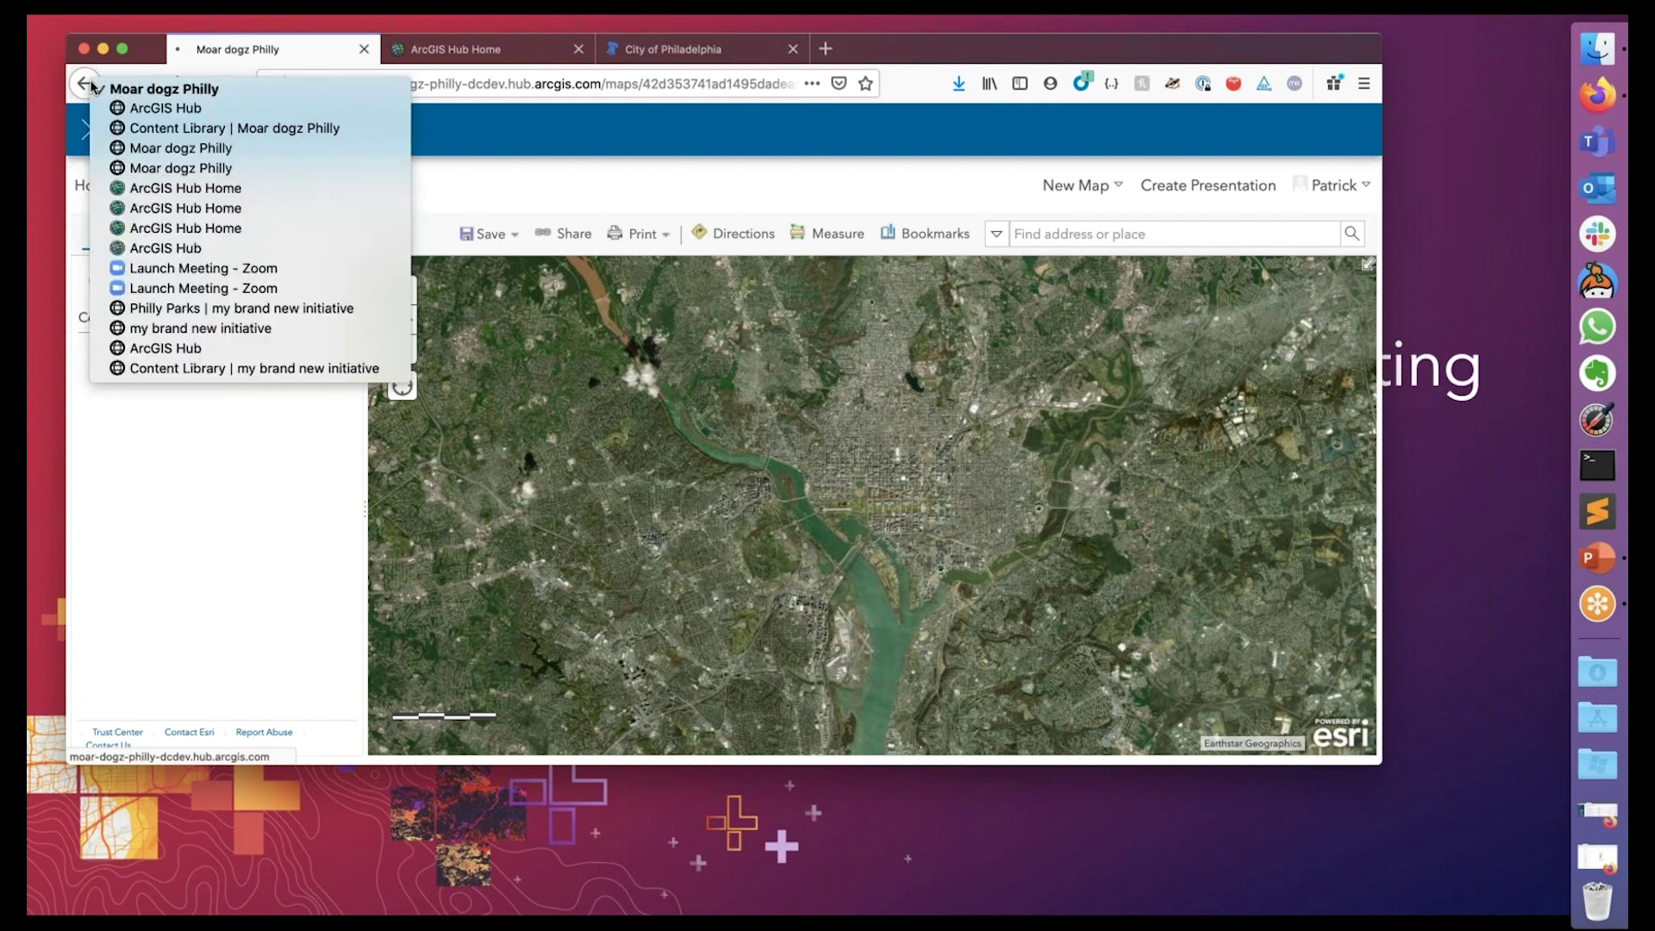
{"action": "left_click", "coordinate": [199, 127]}
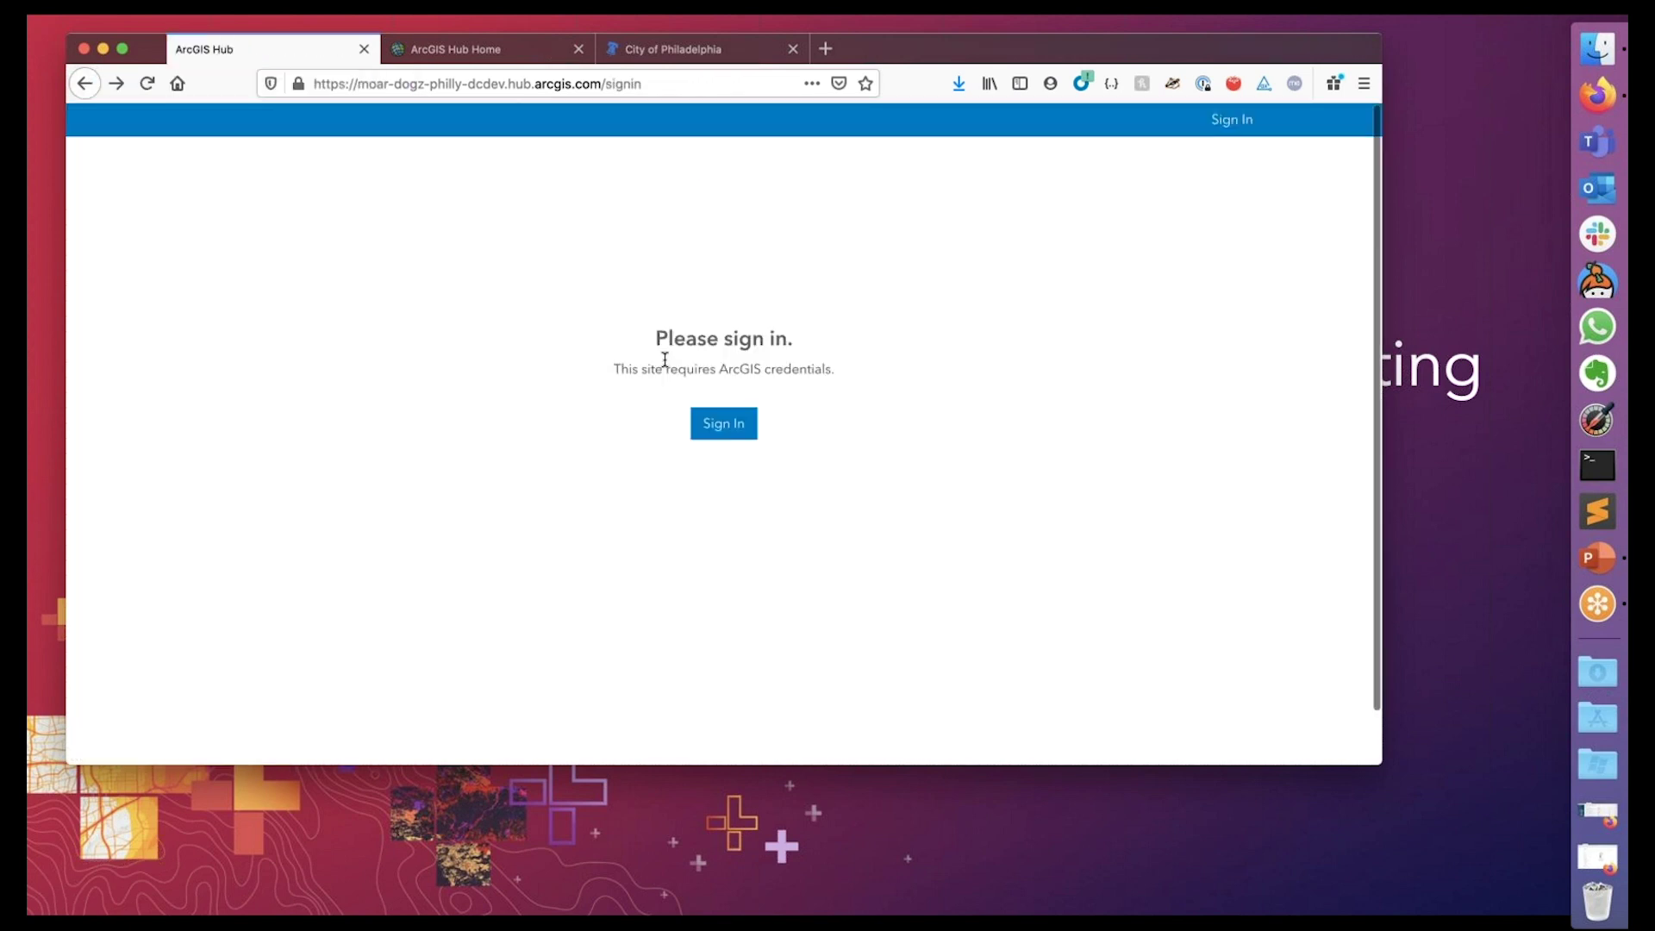
{"action": "left_click", "coordinate": [722, 424]}
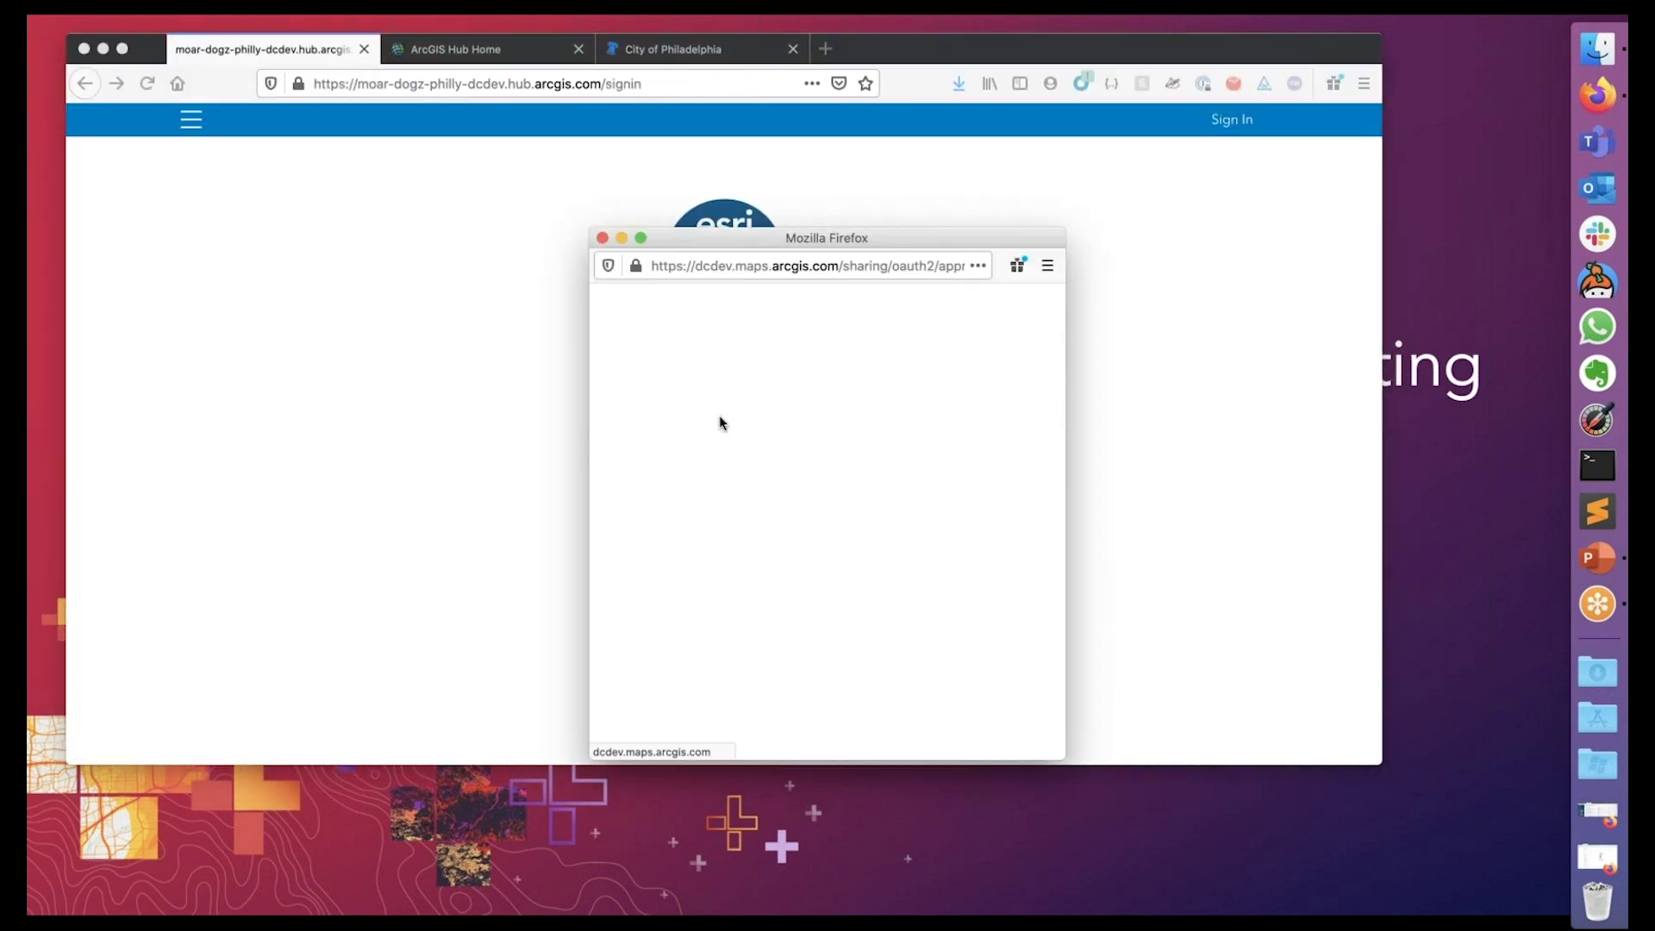
{"action": "left_click", "coordinate": [888, 574]}
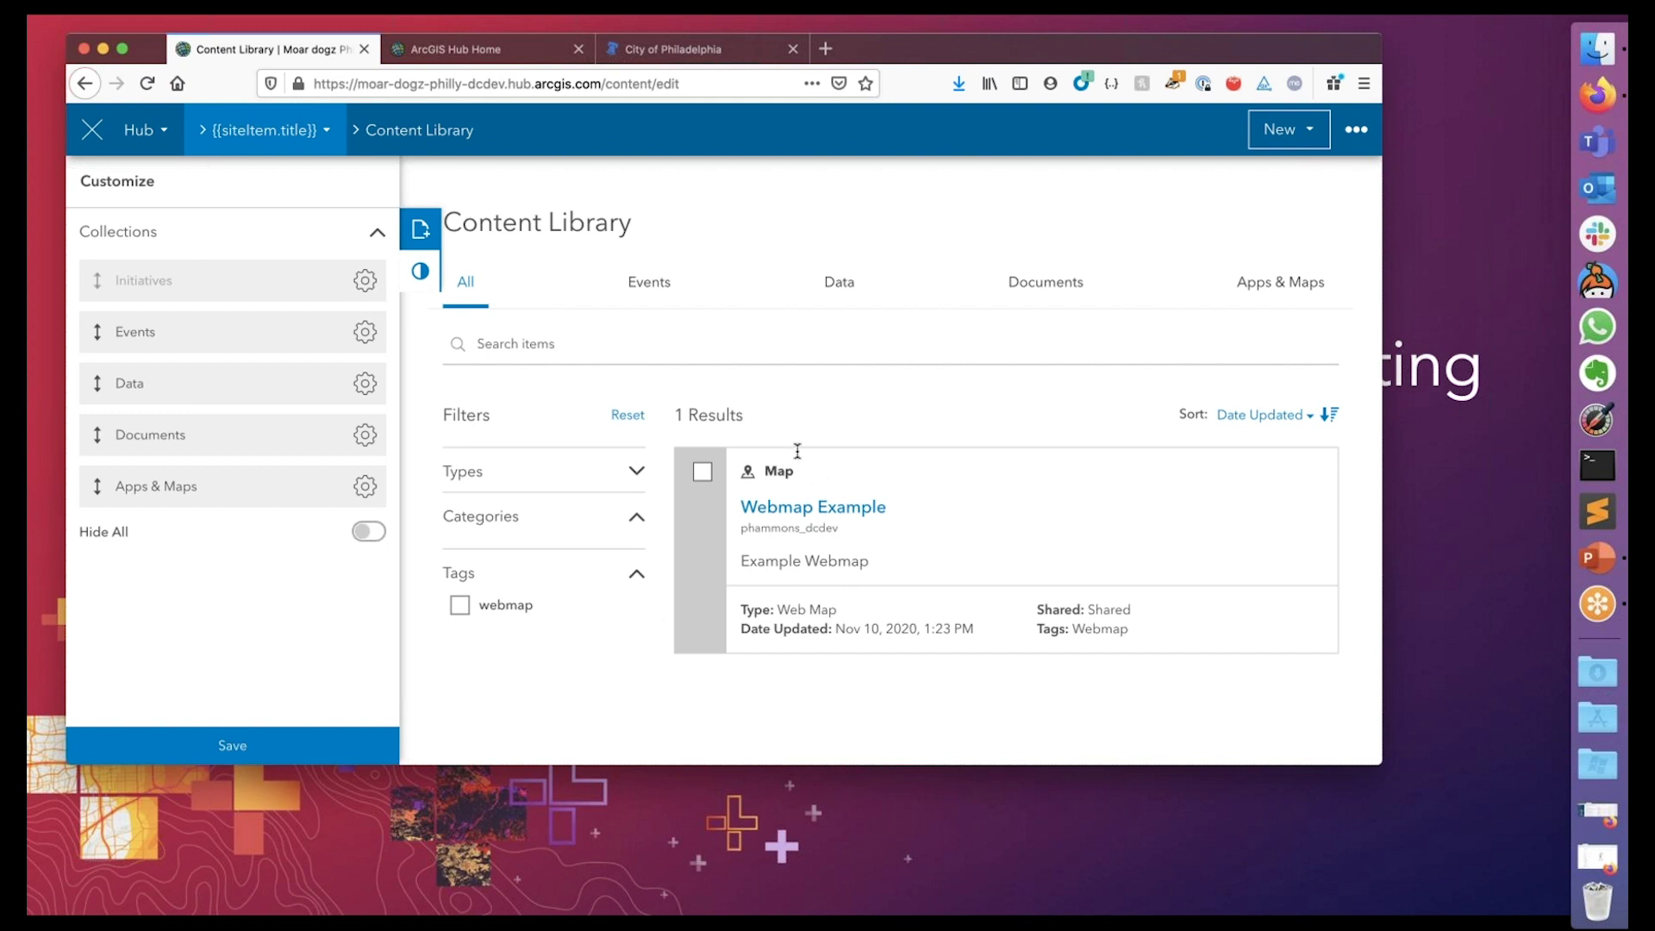
Examine the kinds of new app offered for the Content Library and open the app templates for browsing
{"action": "left_click", "coordinate": [1305, 147]}
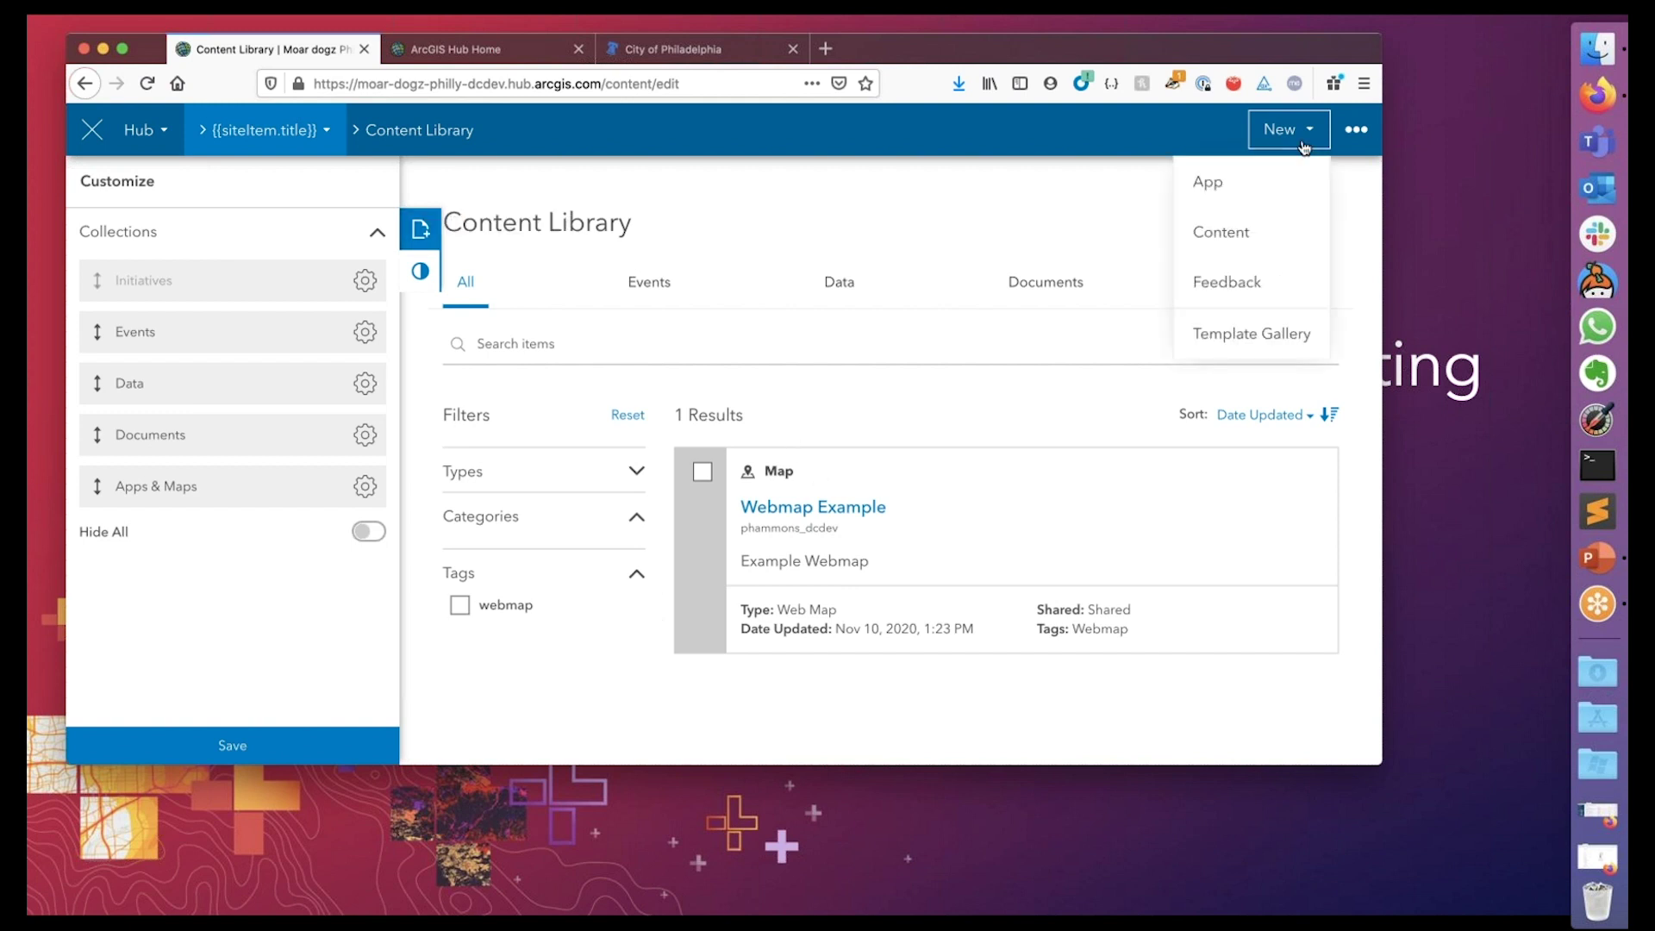
{"action": "left_click", "coordinate": [1220, 189]}
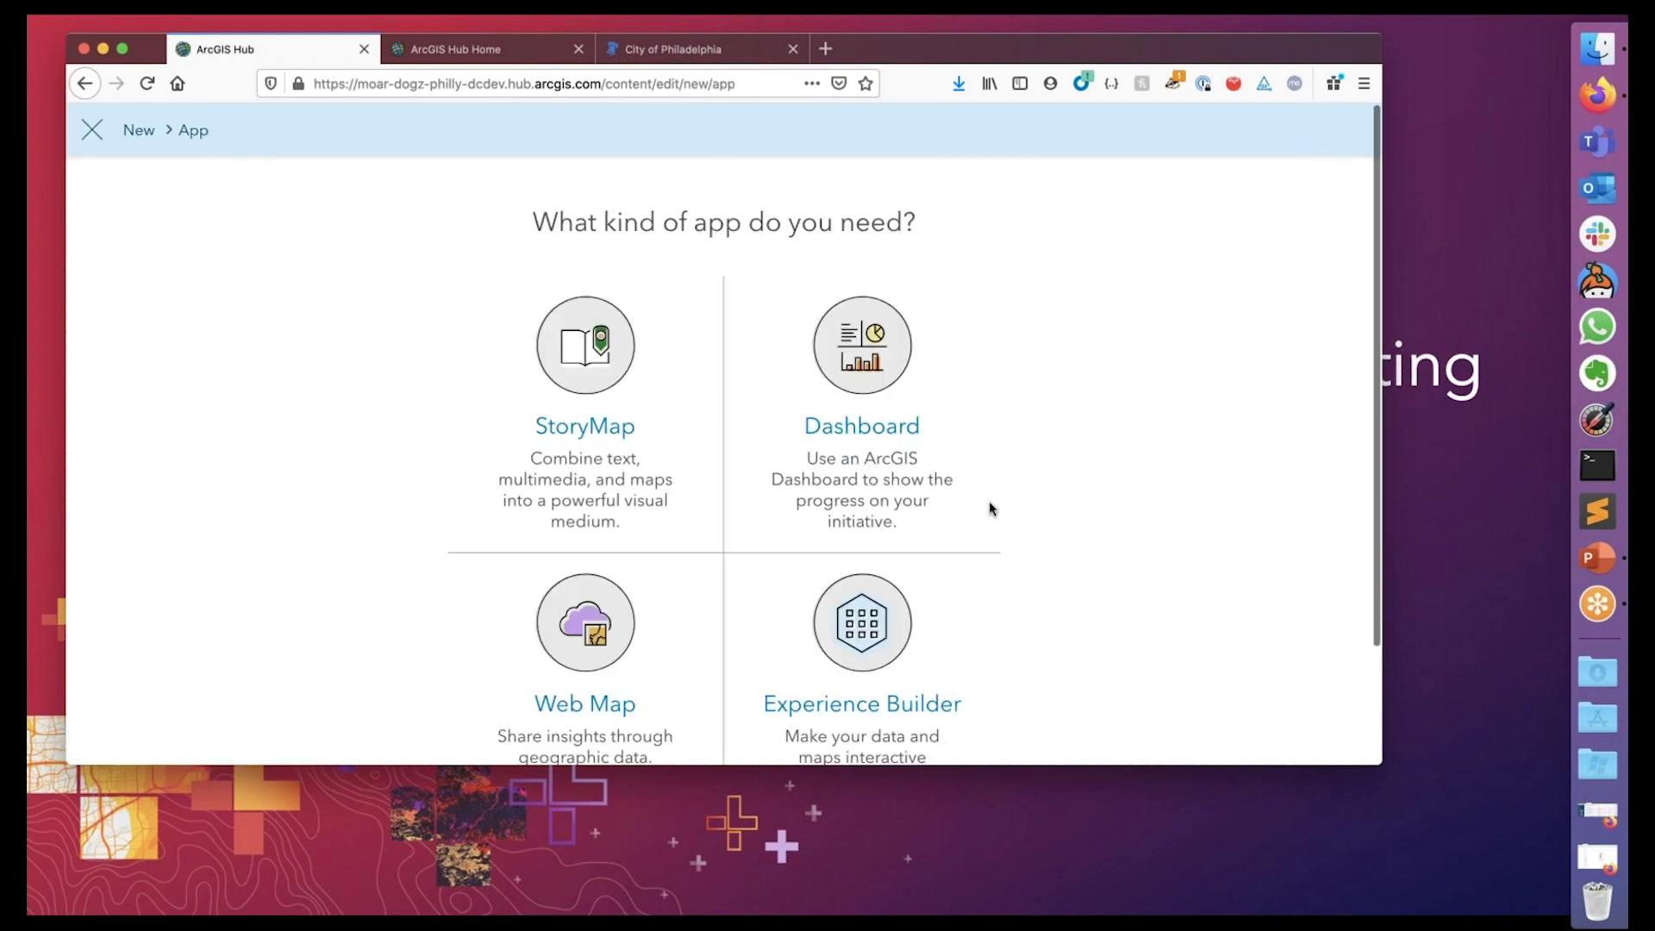
{"action": "scroll", "coordinate": [1073, 523], "scroll_direction": "down", "scroll_amount": 1}
{"action": "scroll", "coordinate": [1071, 523], "scroll_direction": "down", "scroll_amount": 4}
{"action": "scroll", "coordinate": [1052, 533], "scroll_direction": "up", "scroll_amount": 4}
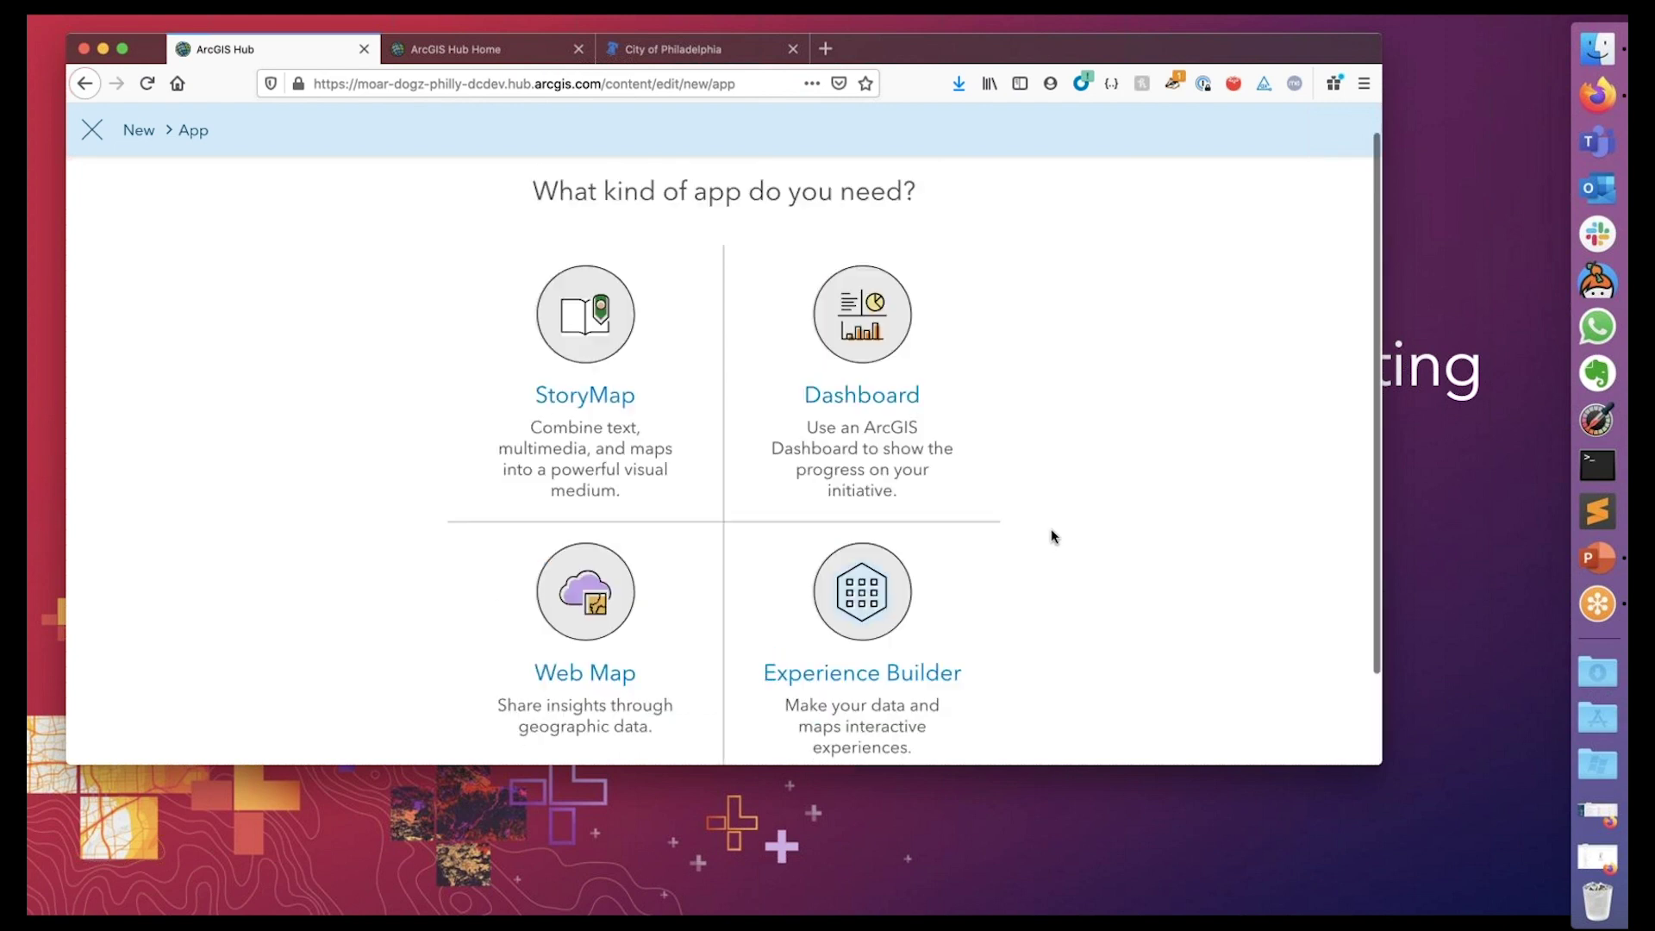
{"action": "scroll", "coordinate": [1051, 532], "scroll_direction": "down", "scroll_amount": 2}
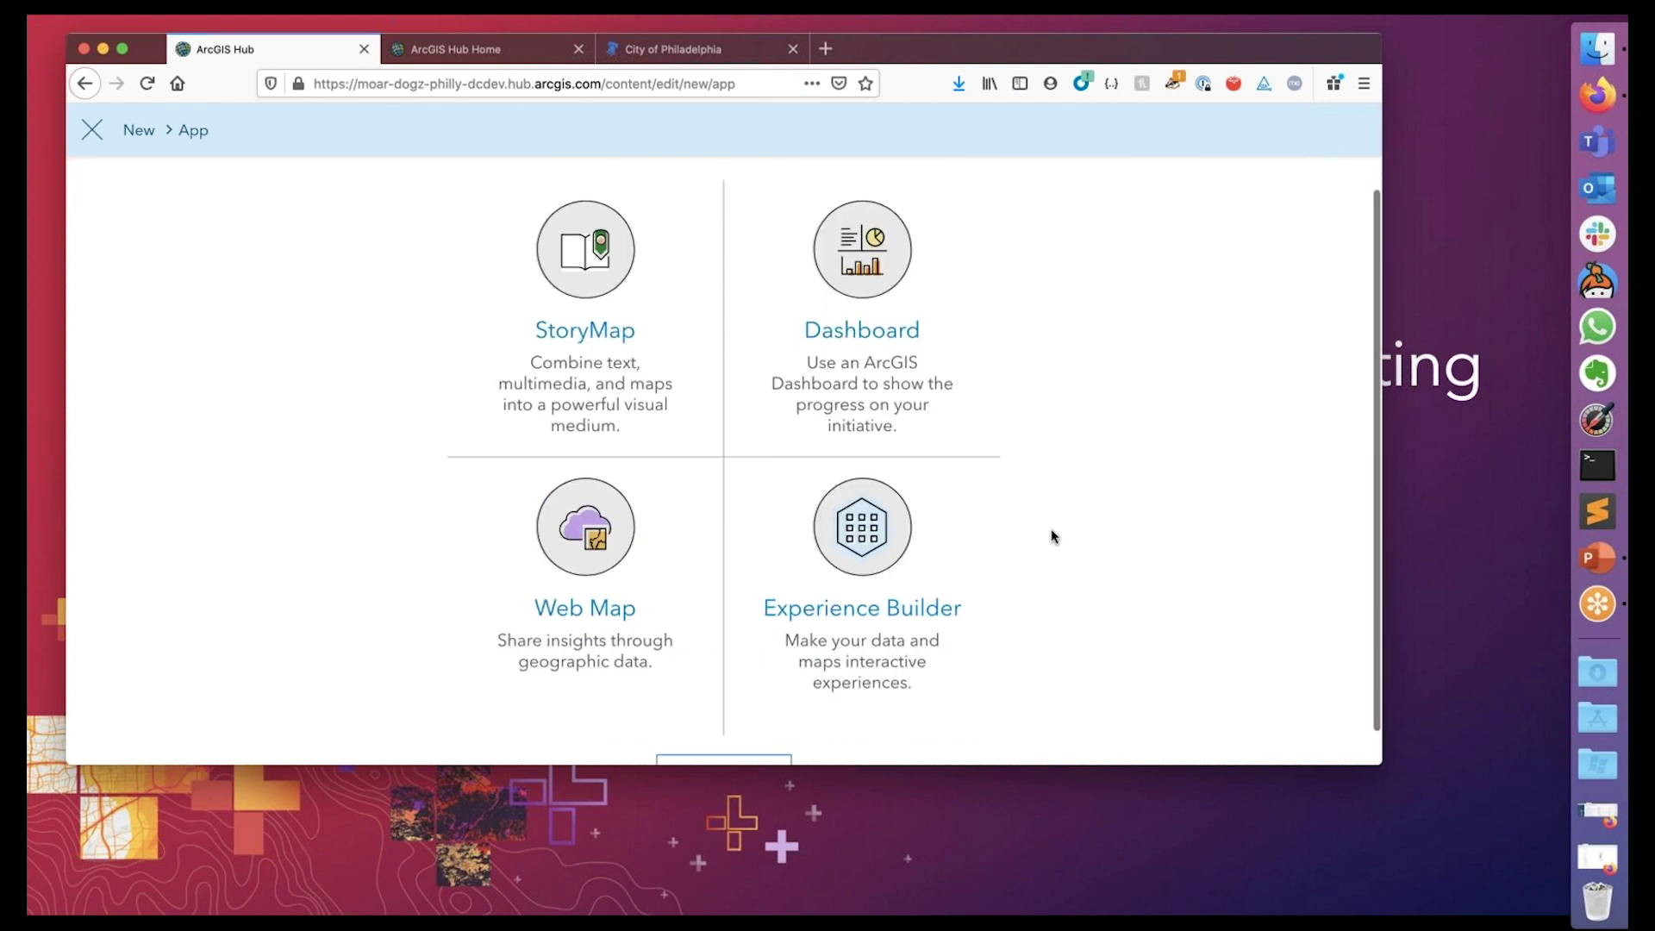
{"action": "scroll", "coordinate": [1052, 529], "scroll_direction": "down", "scroll_amount": 1}
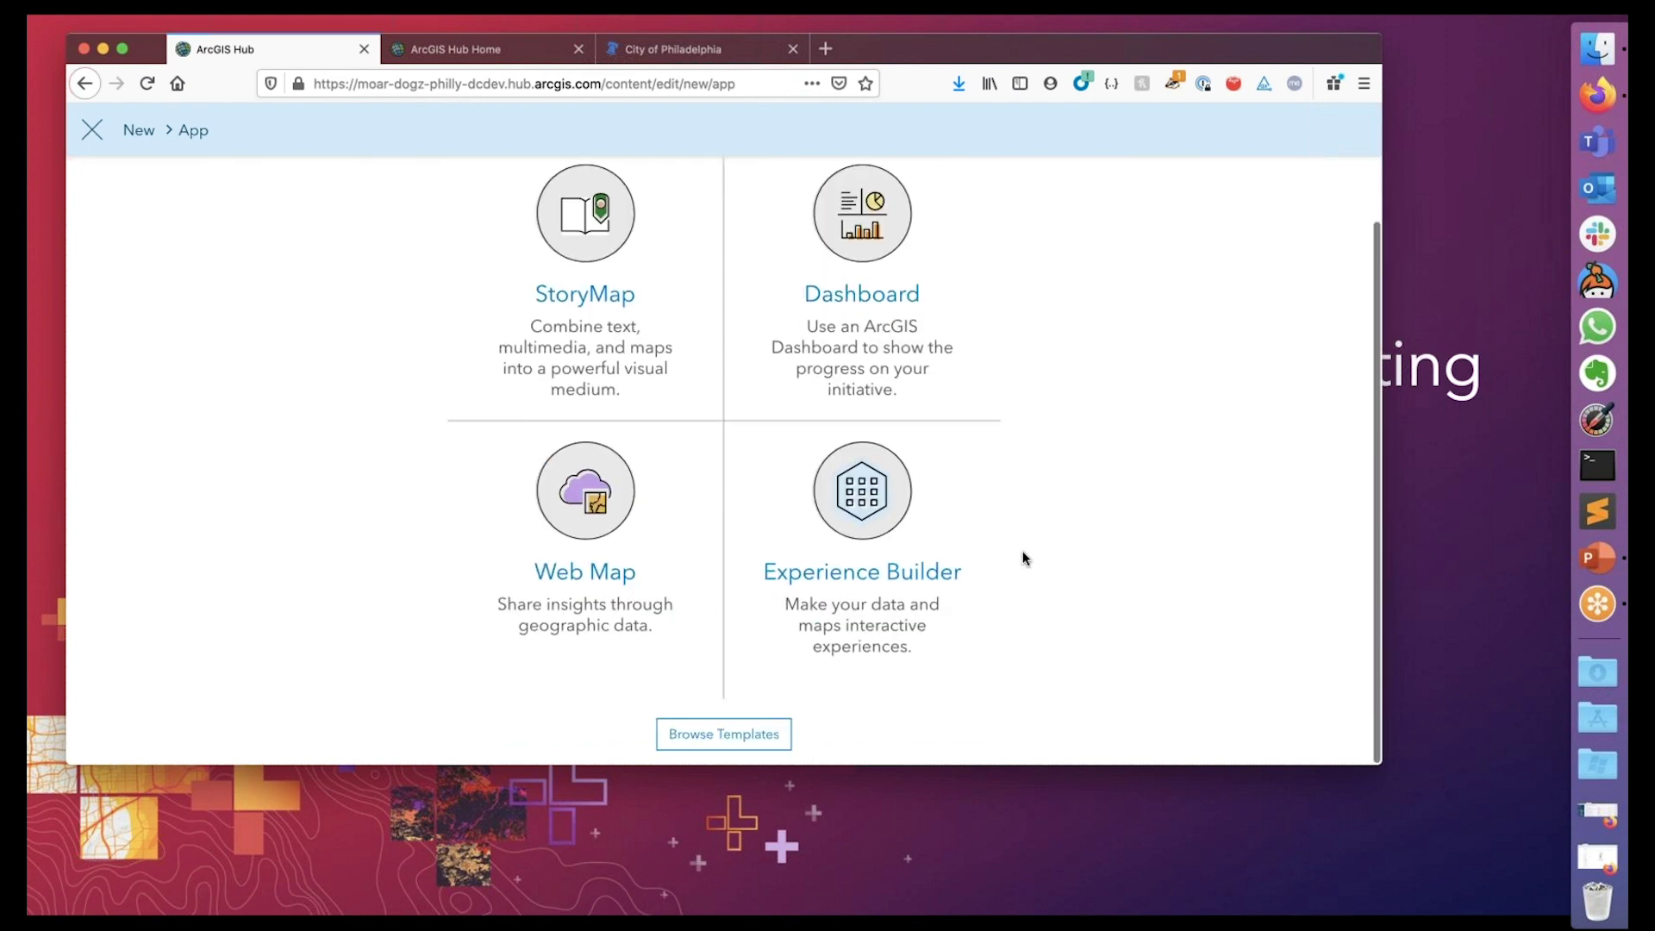
{"action": "left_click", "coordinate": [752, 738]}
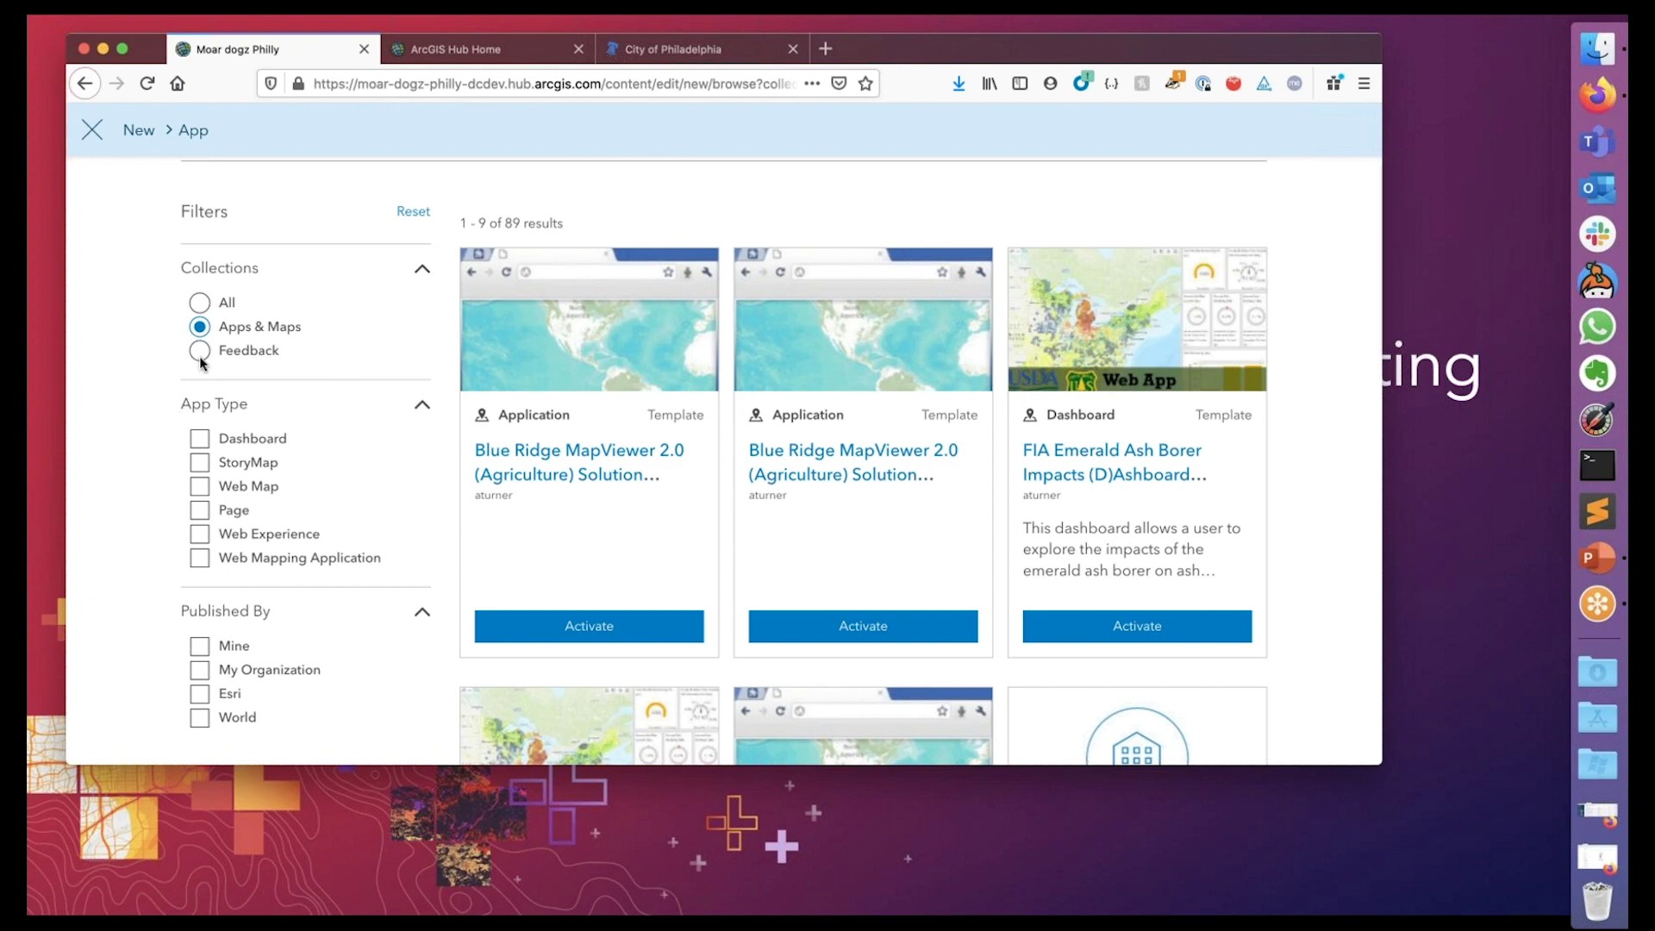
Filter the templates to all collections and to those published by World
{"action": "scroll", "coordinate": [199, 357], "scroll_direction": "down", "scroll_amount": 1}
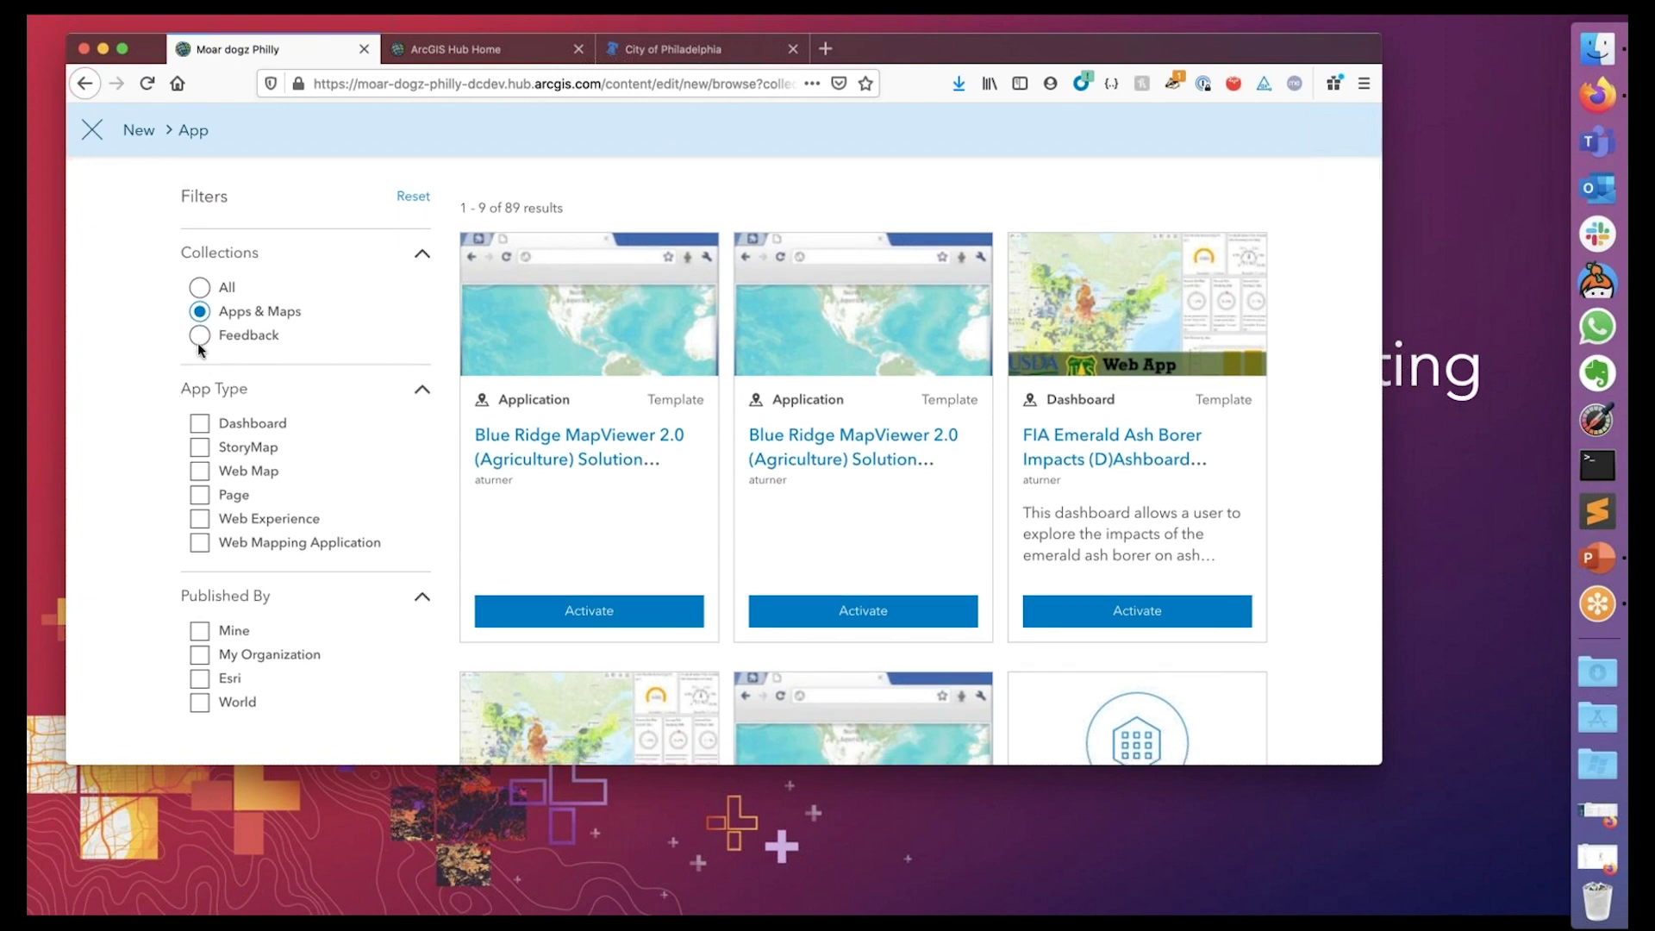
{"action": "left_click", "coordinate": [200, 293]}
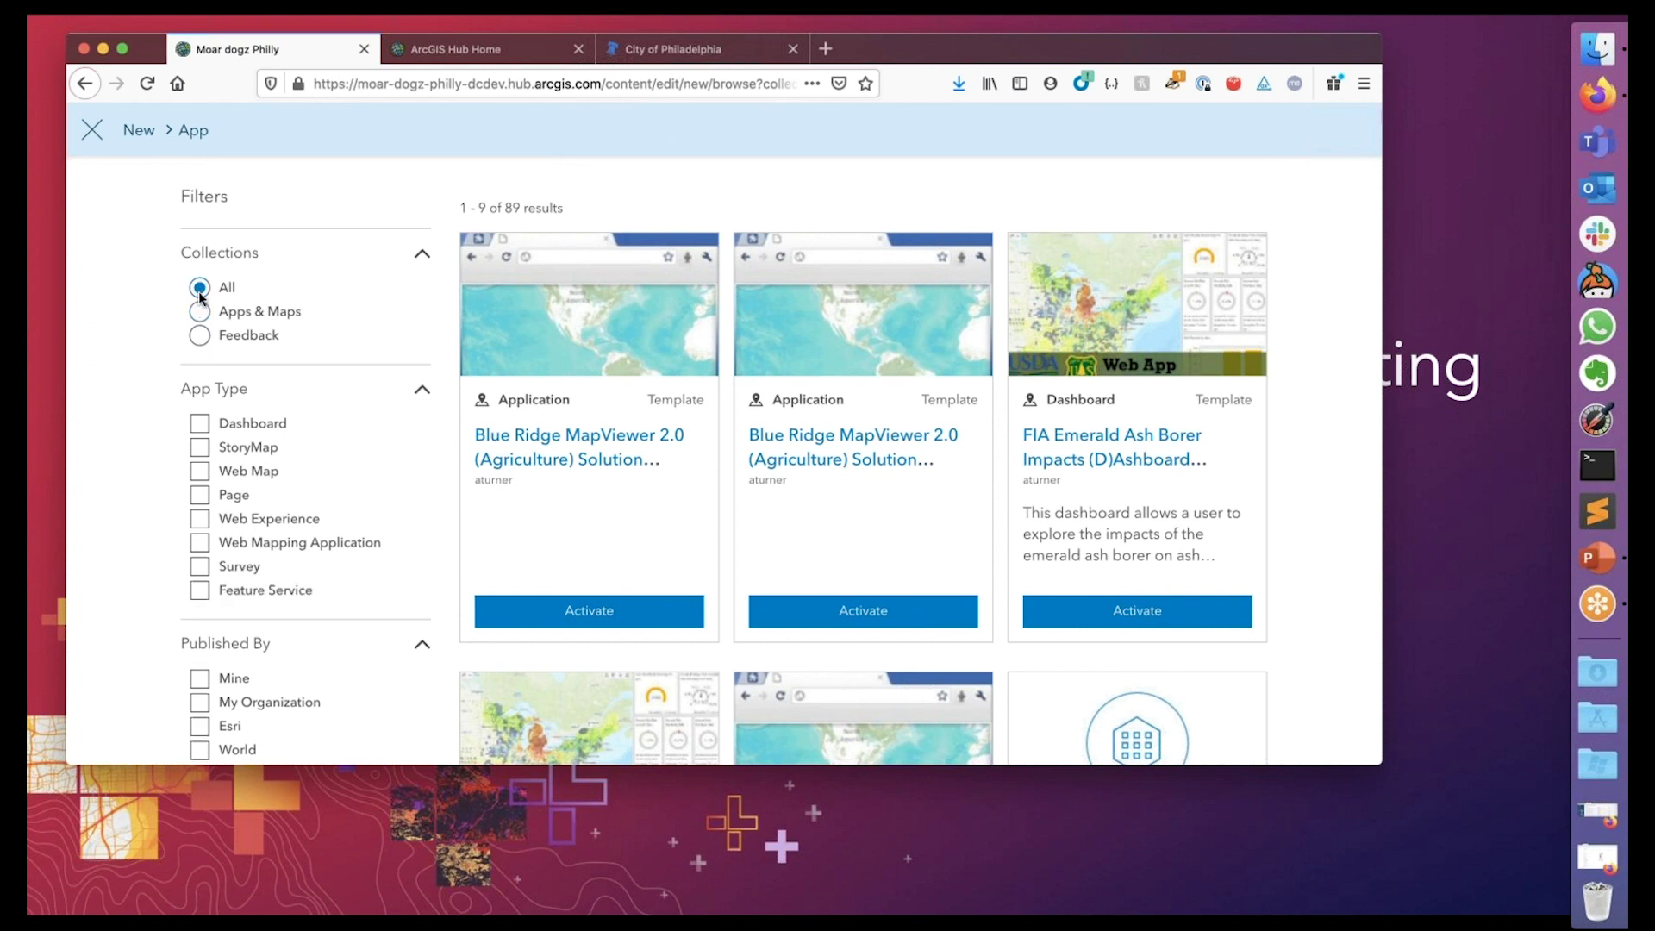
{"action": "left_click", "coordinate": [200, 749]}
{"action": "scroll", "coordinate": [203, 689], "scroll_direction": "down", "scroll_amount": 2}
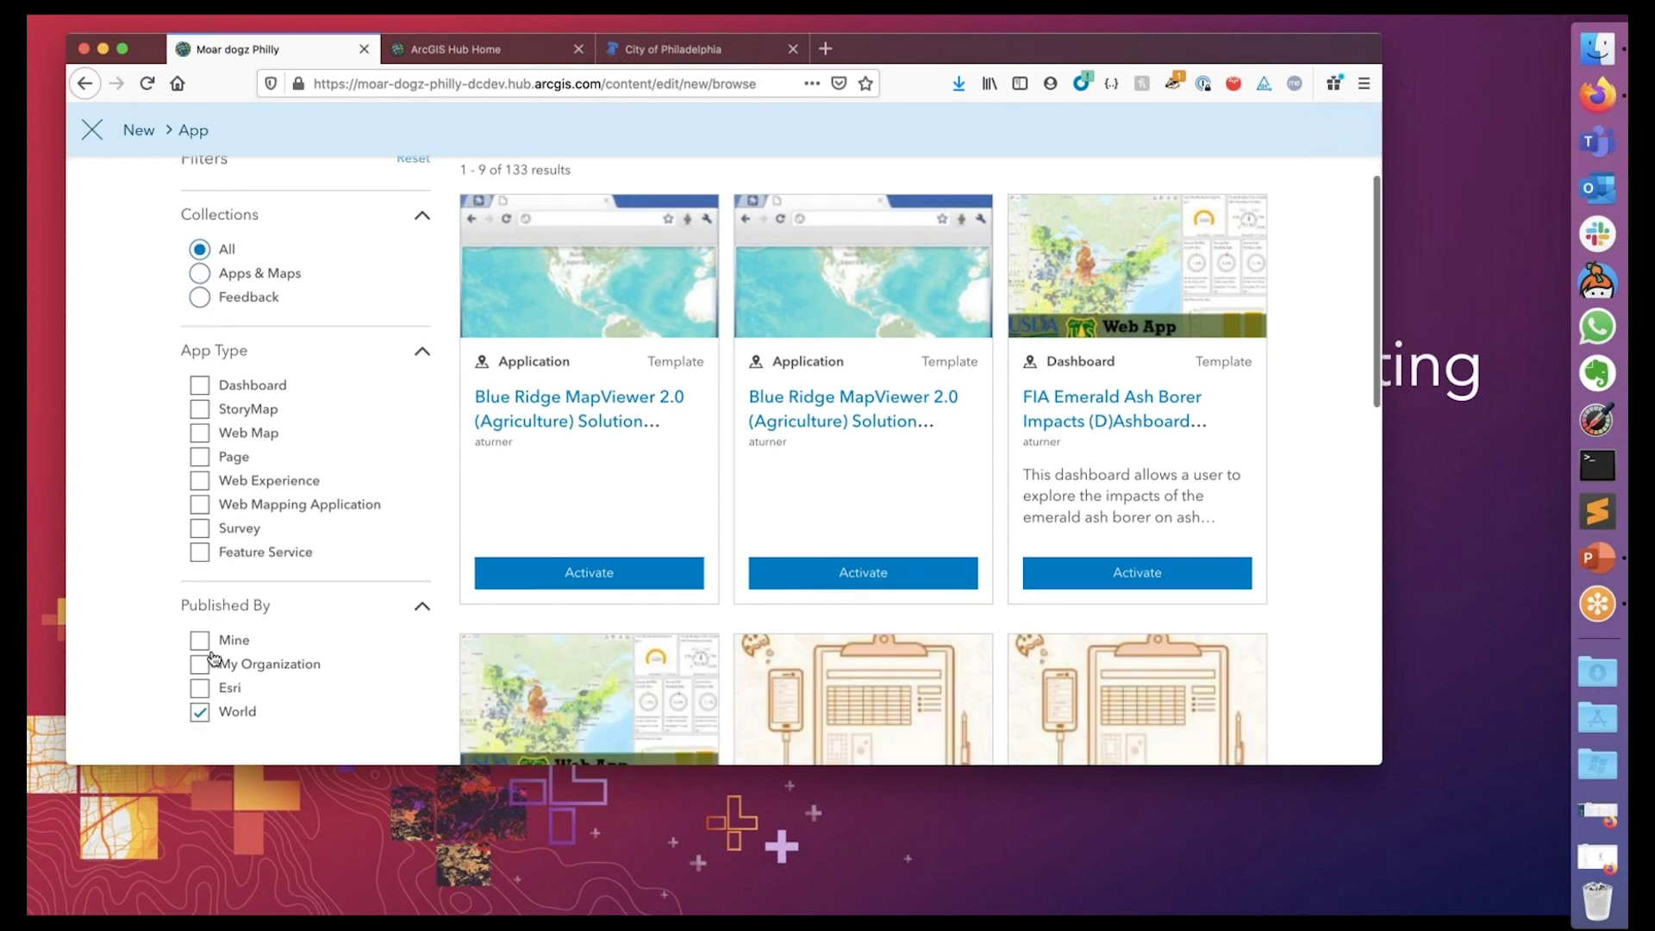
{"action": "scroll", "coordinate": [288, 187], "scroll_direction": "up", "scroll_amount": 3}
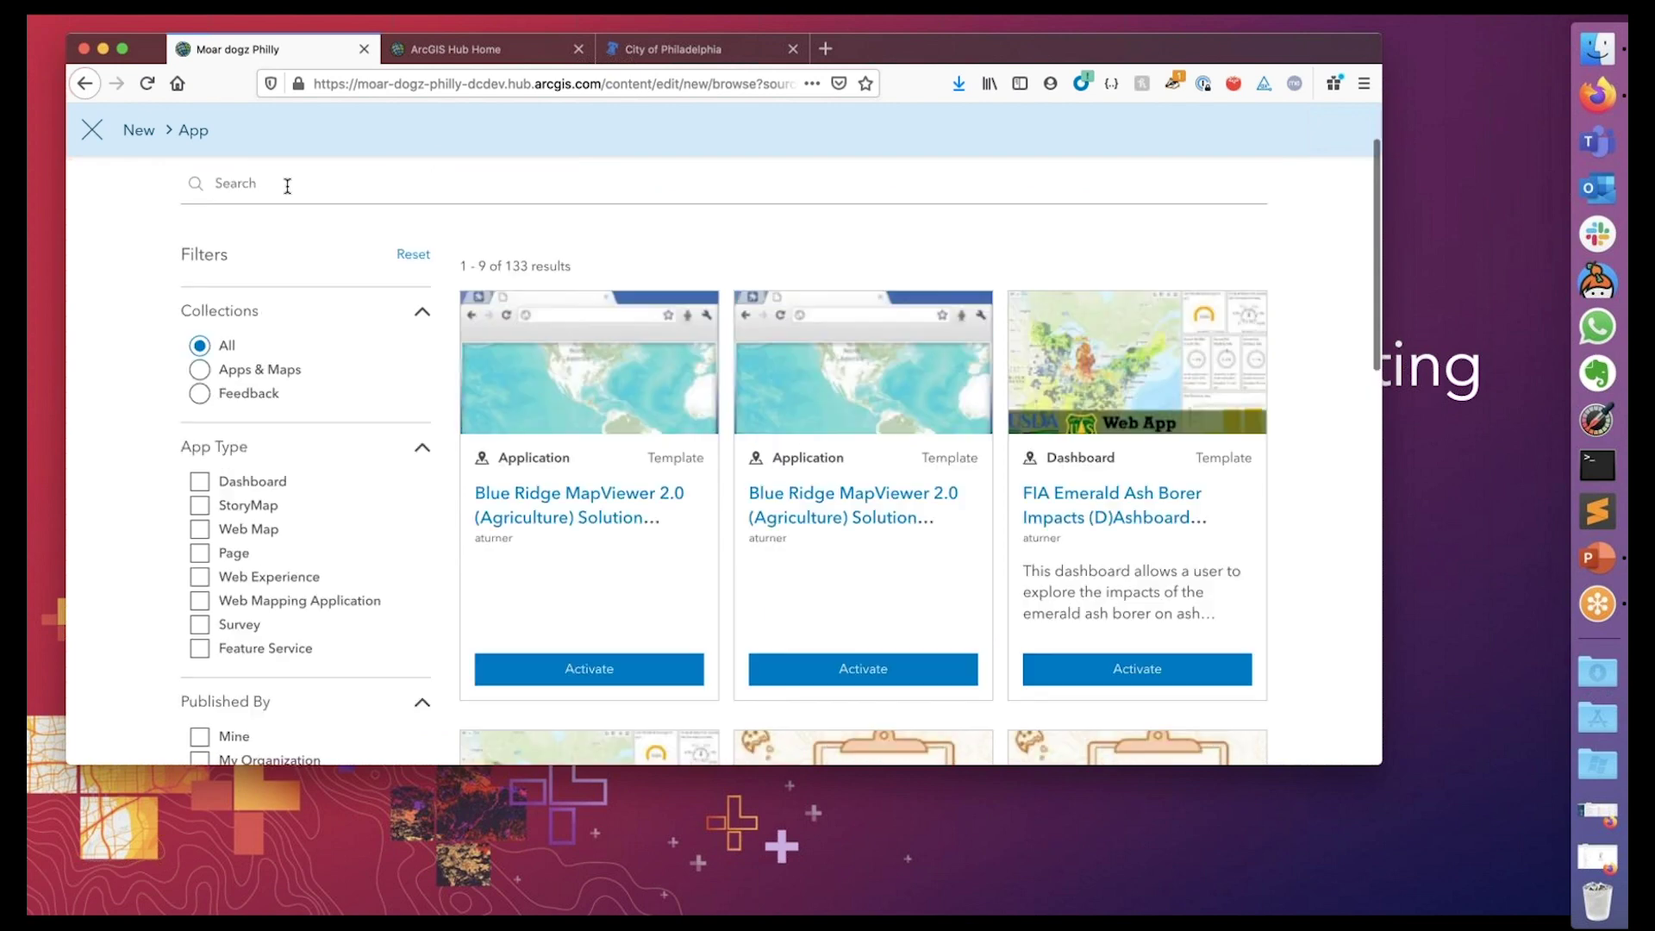
Search the filtered templates for "parks"
{"action": "left_click", "coordinate": [287, 186]}
{"action": "type", "text": "pak"}
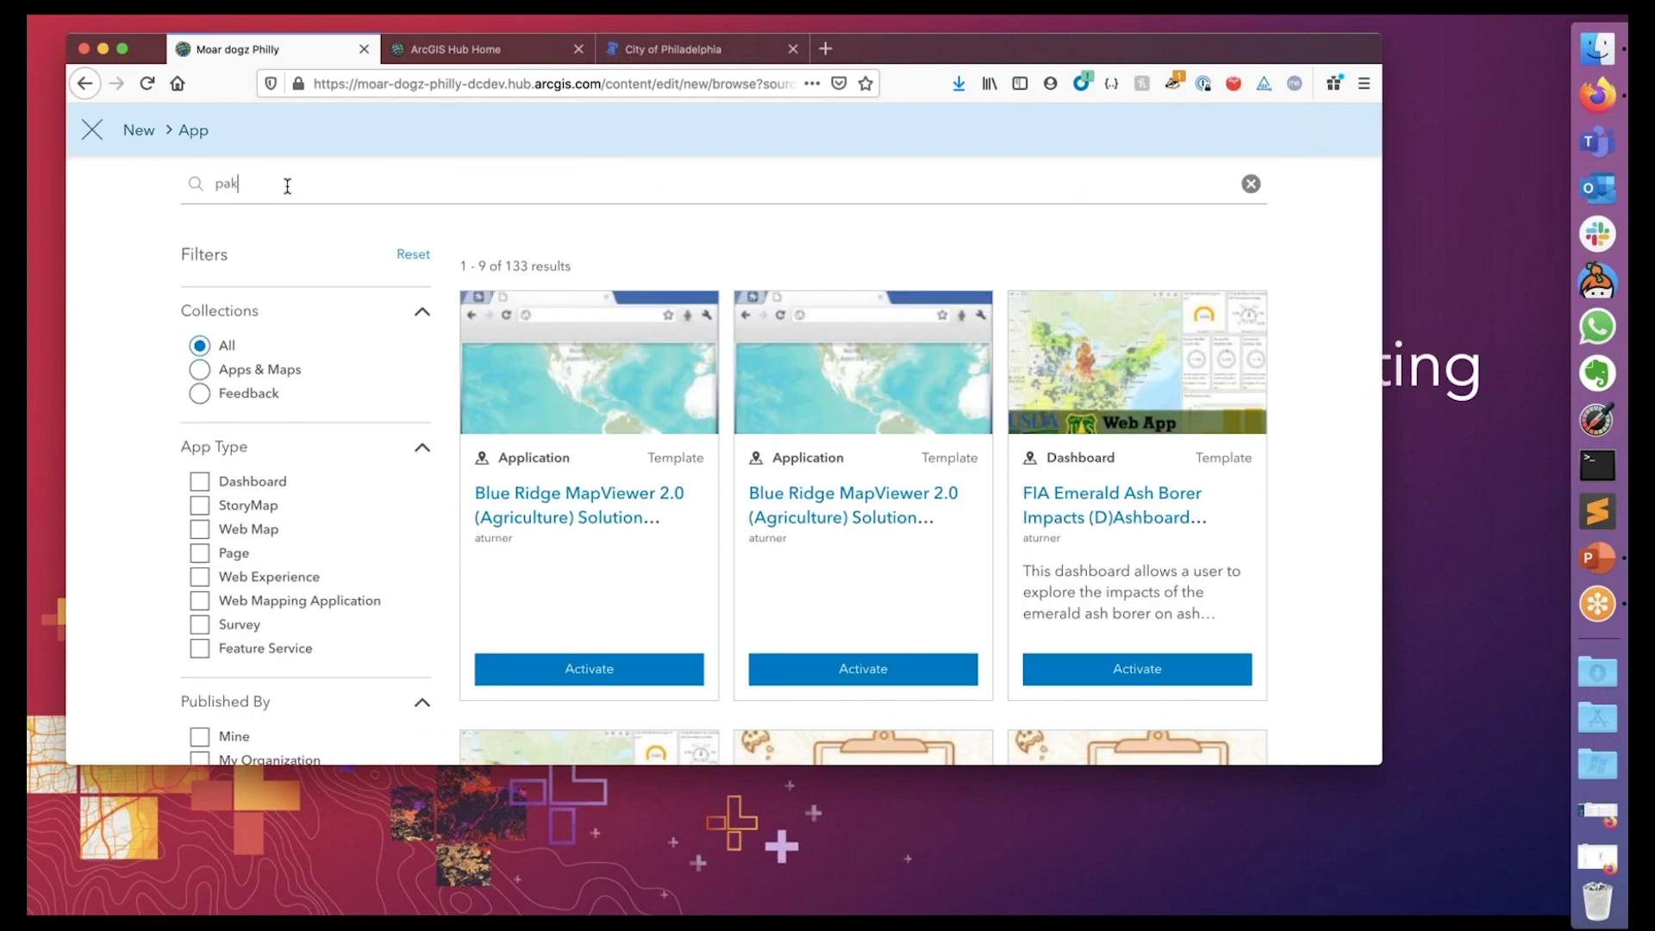
{"action": "key", "text": "BackSpace"}
{"action": "type", "text": "rks"}
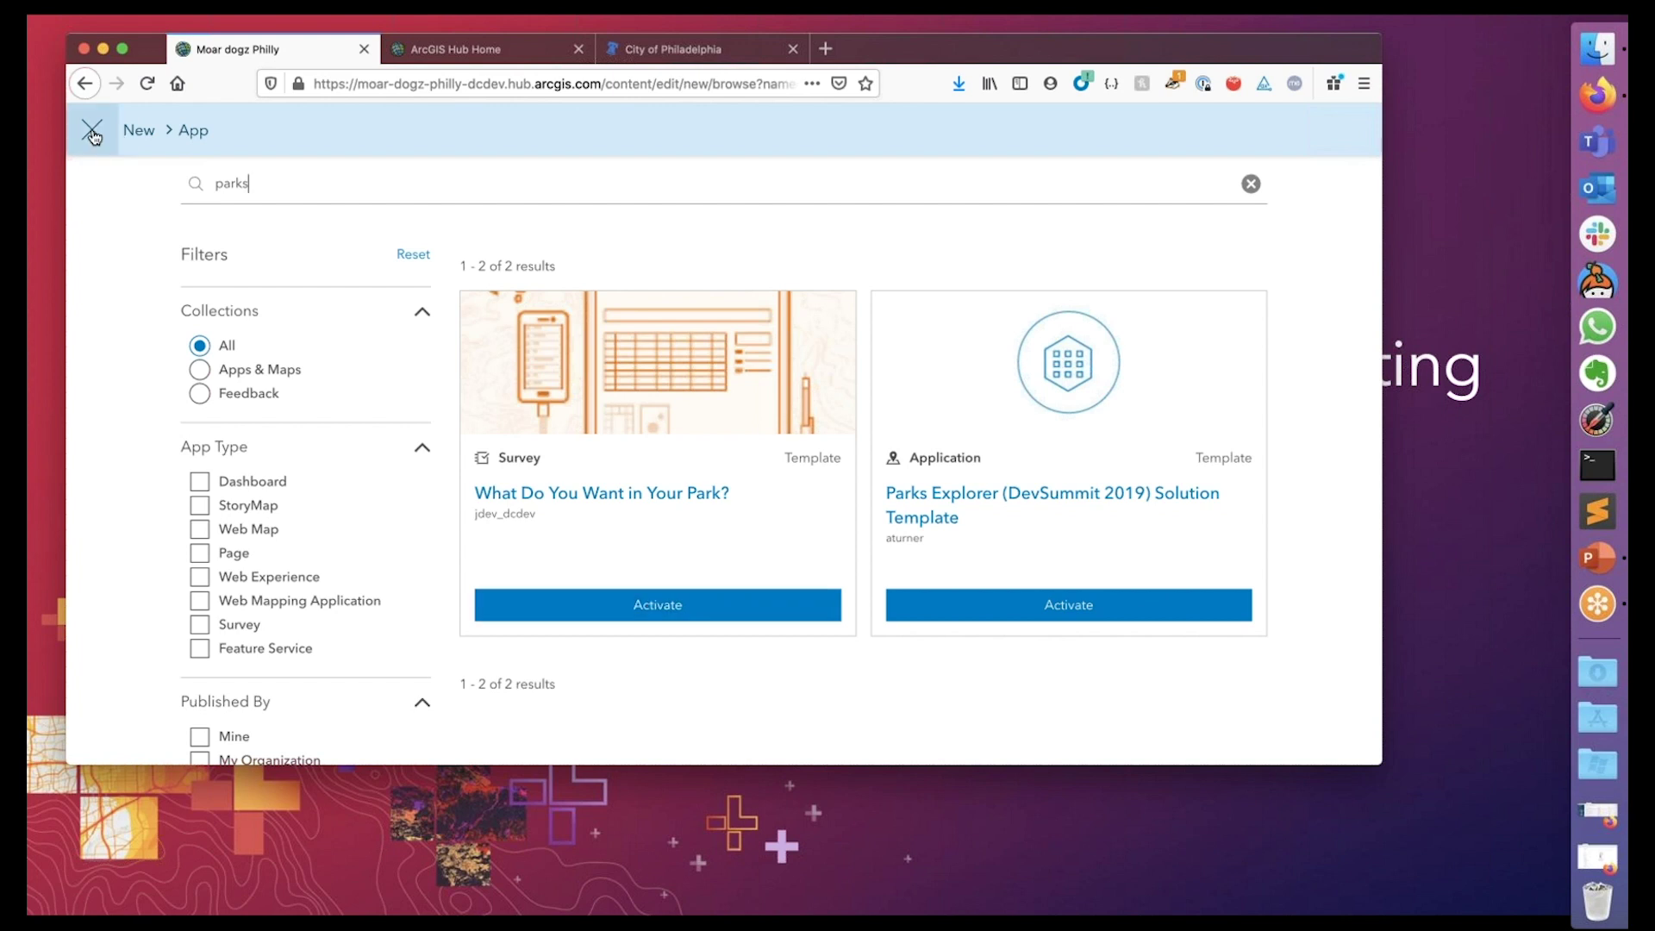
Leave the template gallery for the initiative's Content Library and reload the page
{"action": "right_click", "coordinate": [84, 83]}
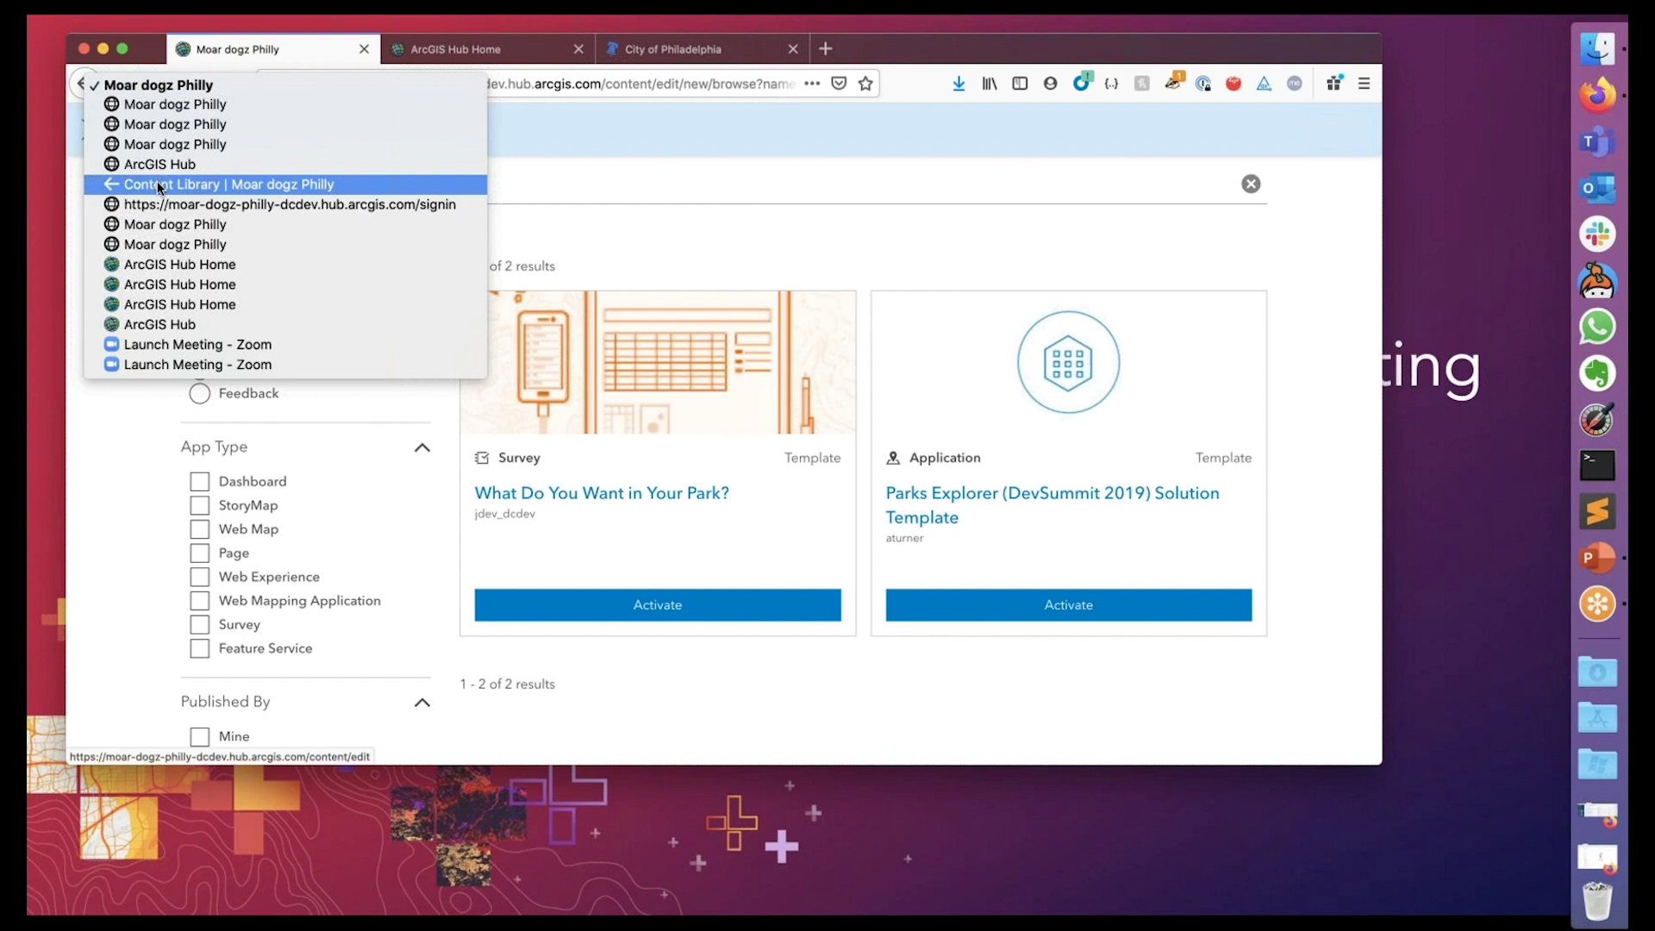
{"action": "left_click", "coordinate": [158, 184]}
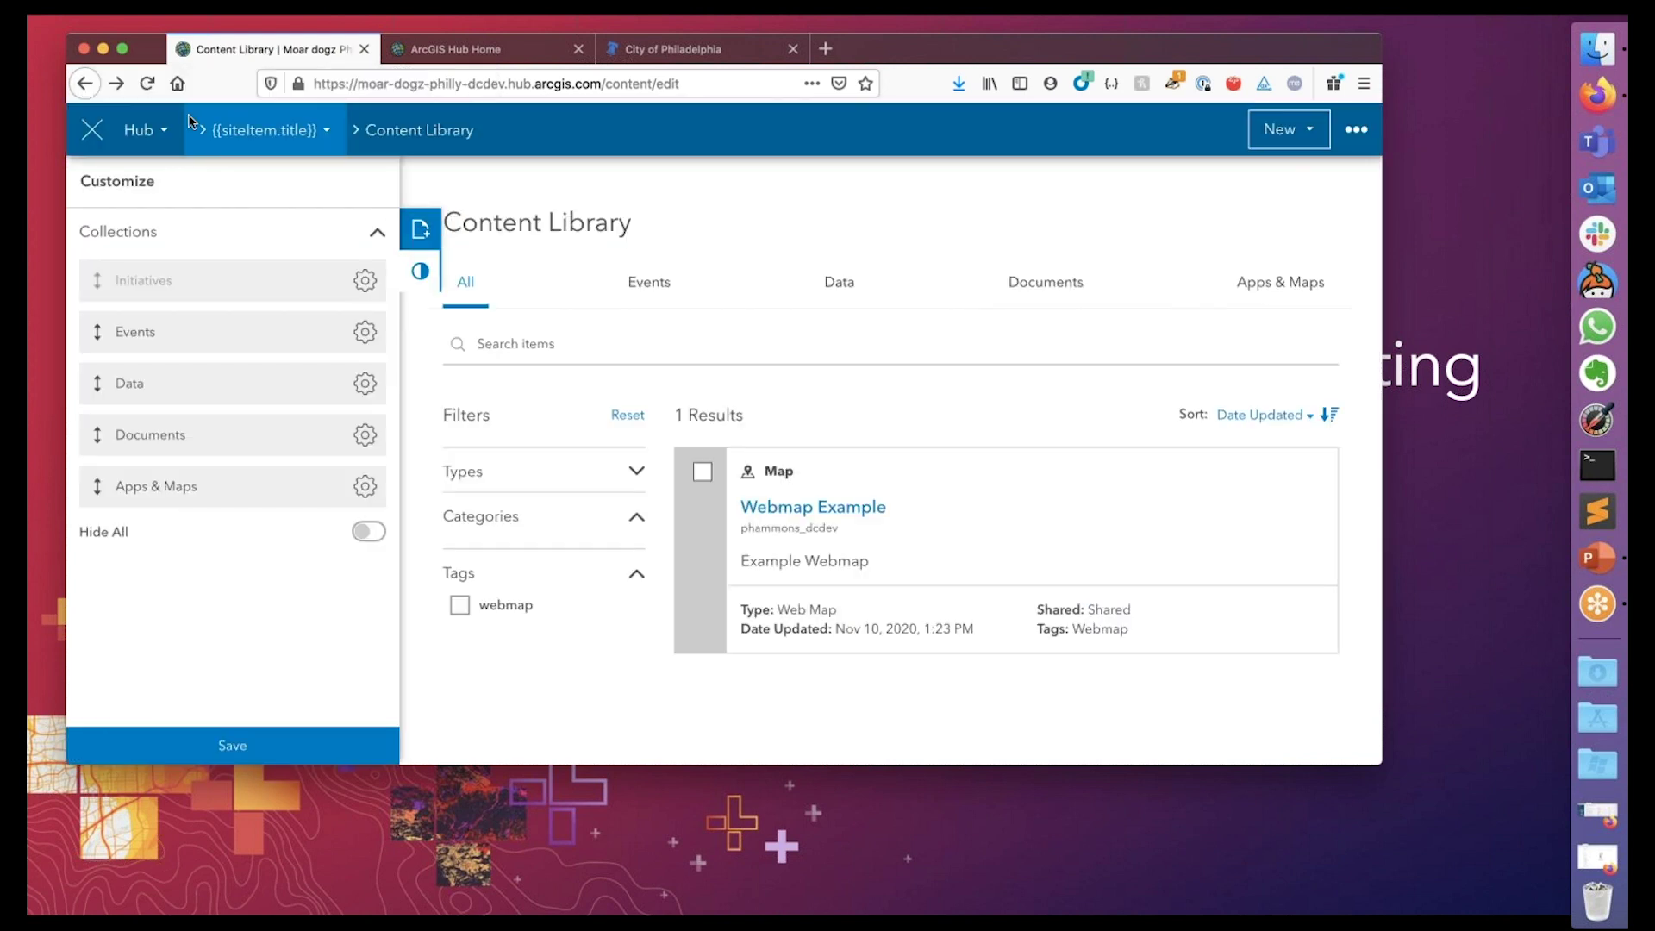
{"action": "left_click", "coordinate": [147, 83]}
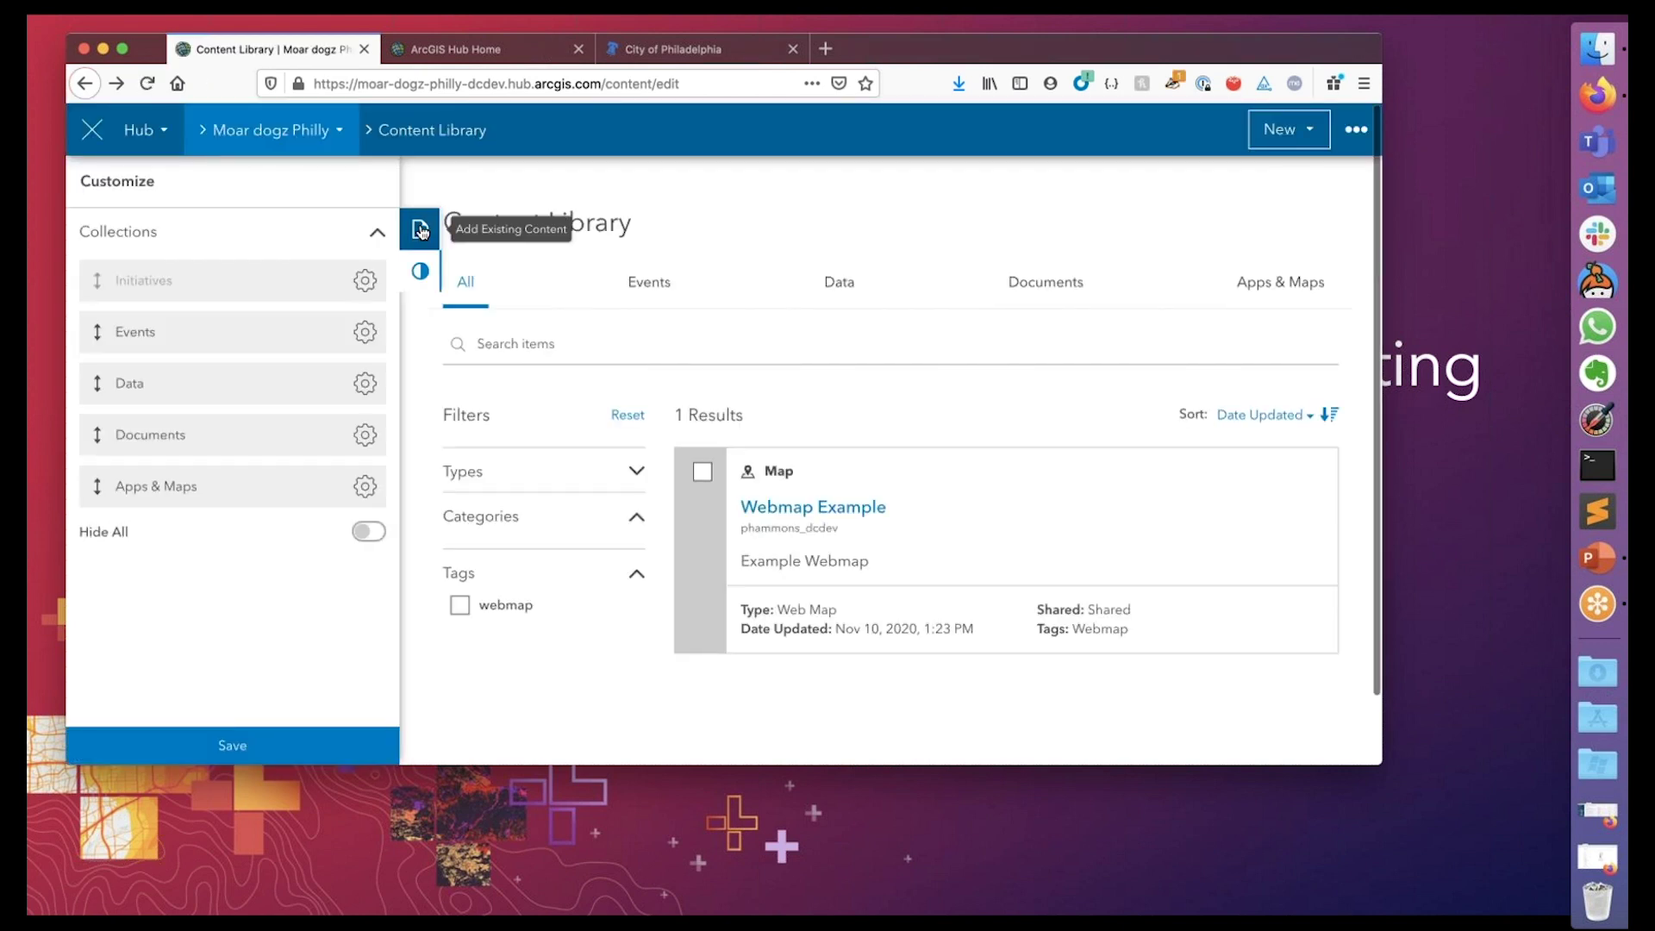
Add the existing survey "What Do You Want in Your Park?" from My Organization's Feedback collection to the Content Library
{"action": "left_click", "coordinate": [420, 228]}
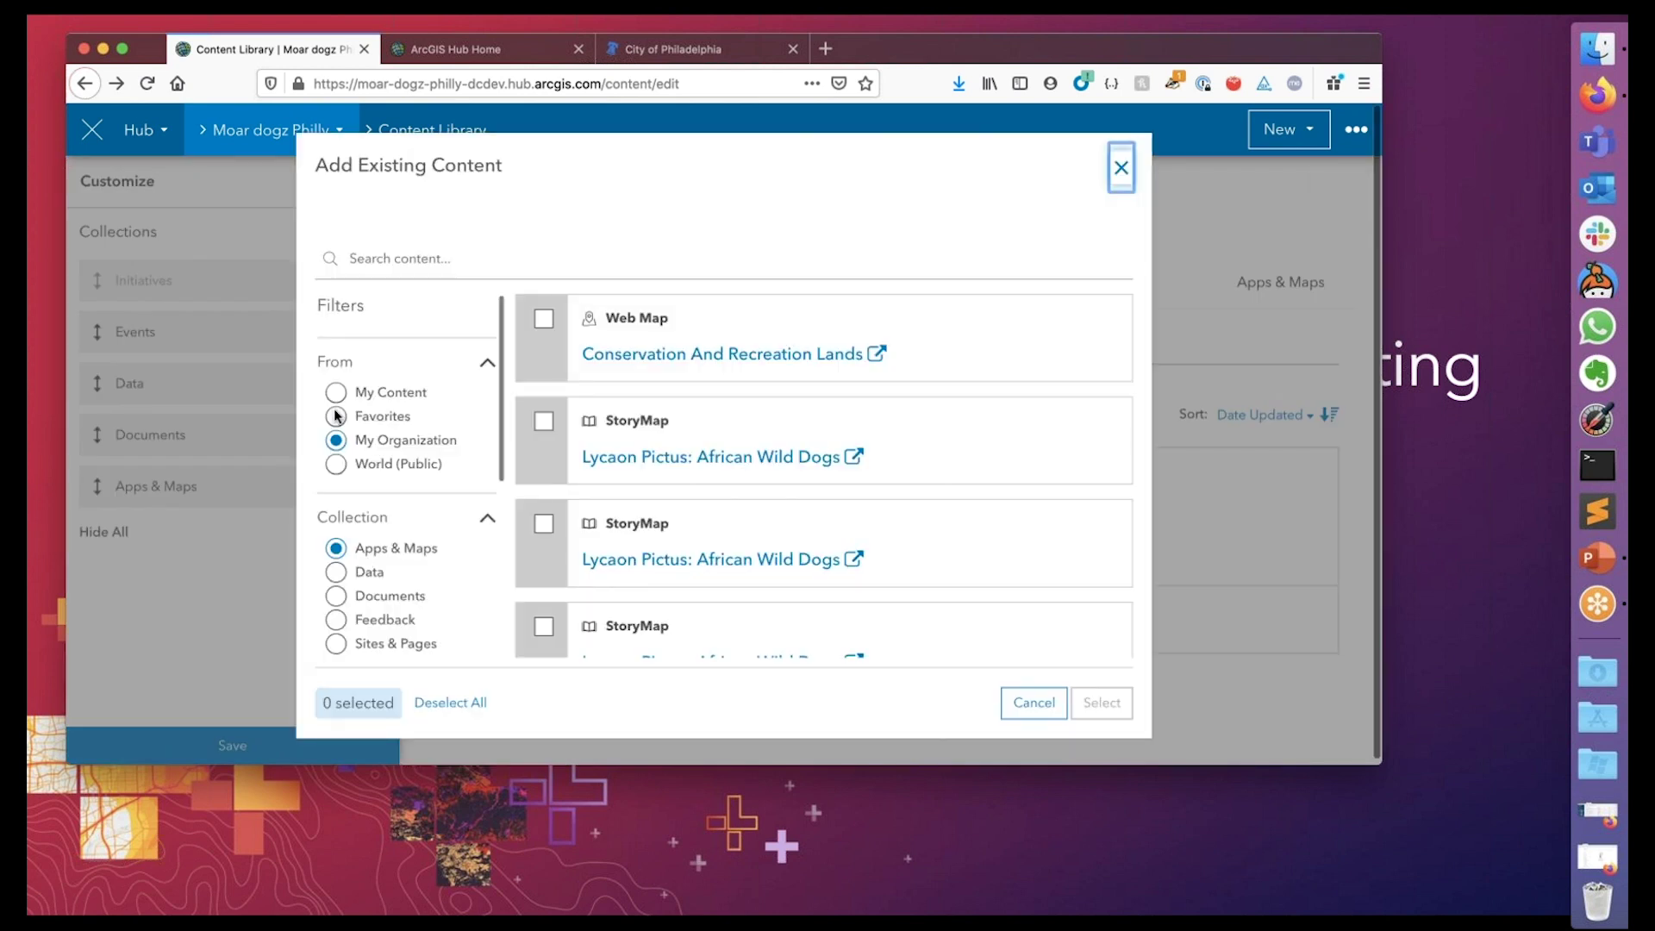
{"action": "left_click", "coordinate": [336, 392]}
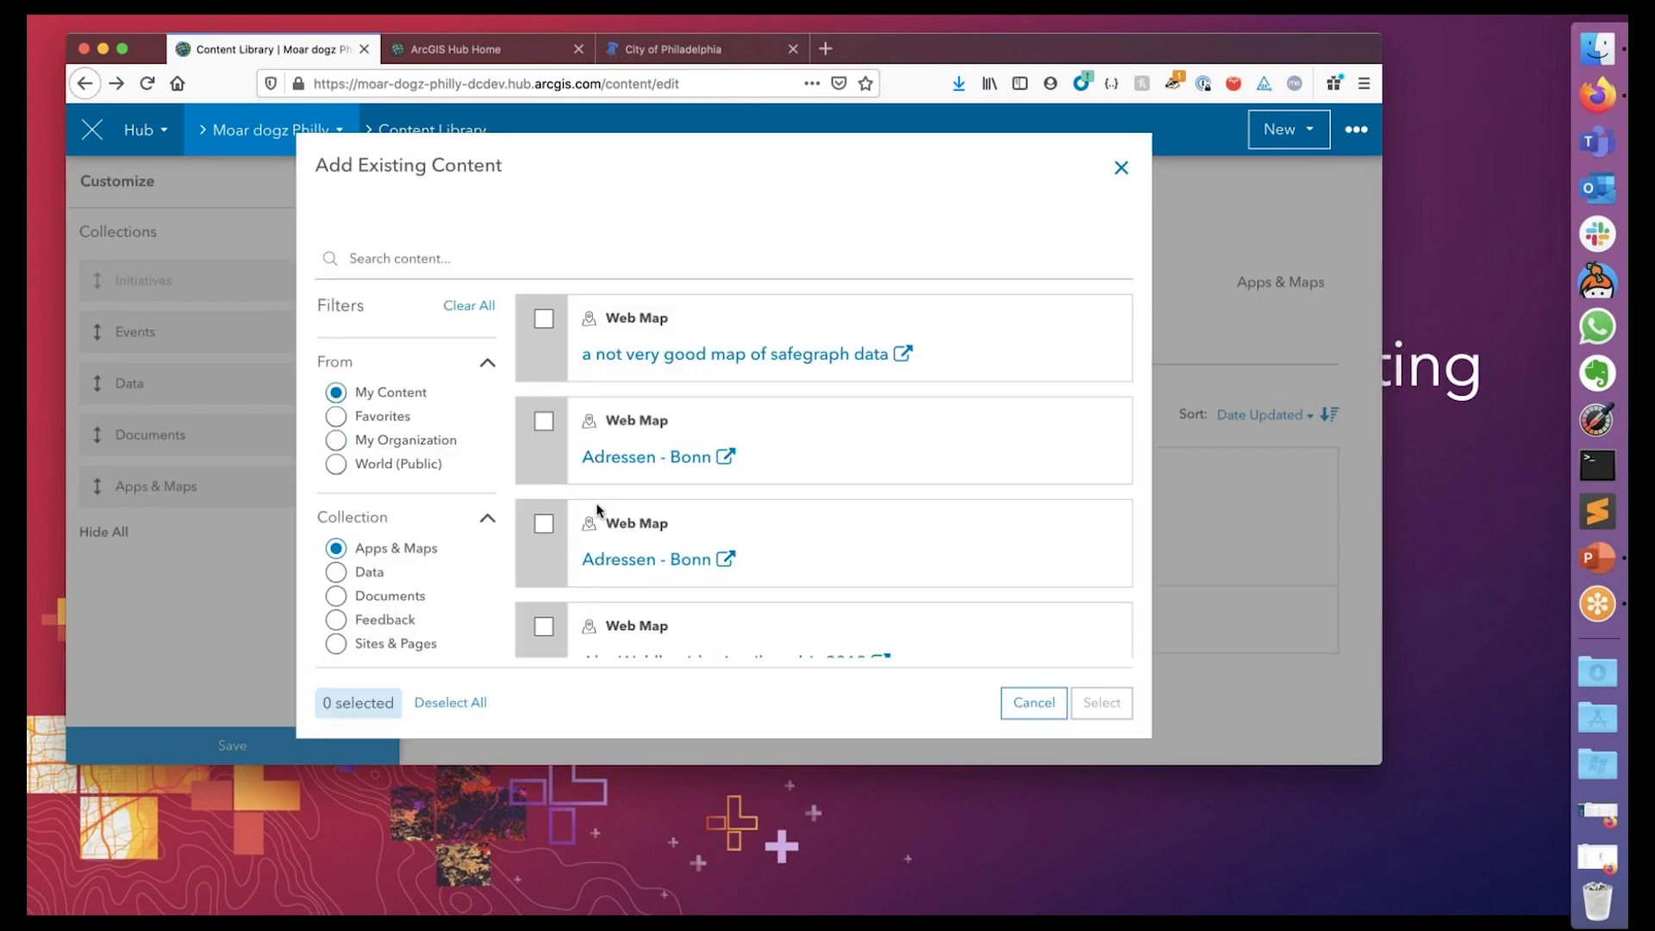
{"action": "scroll", "coordinate": [596, 503], "scroll_direction": "down", "scroll_amount": 2}
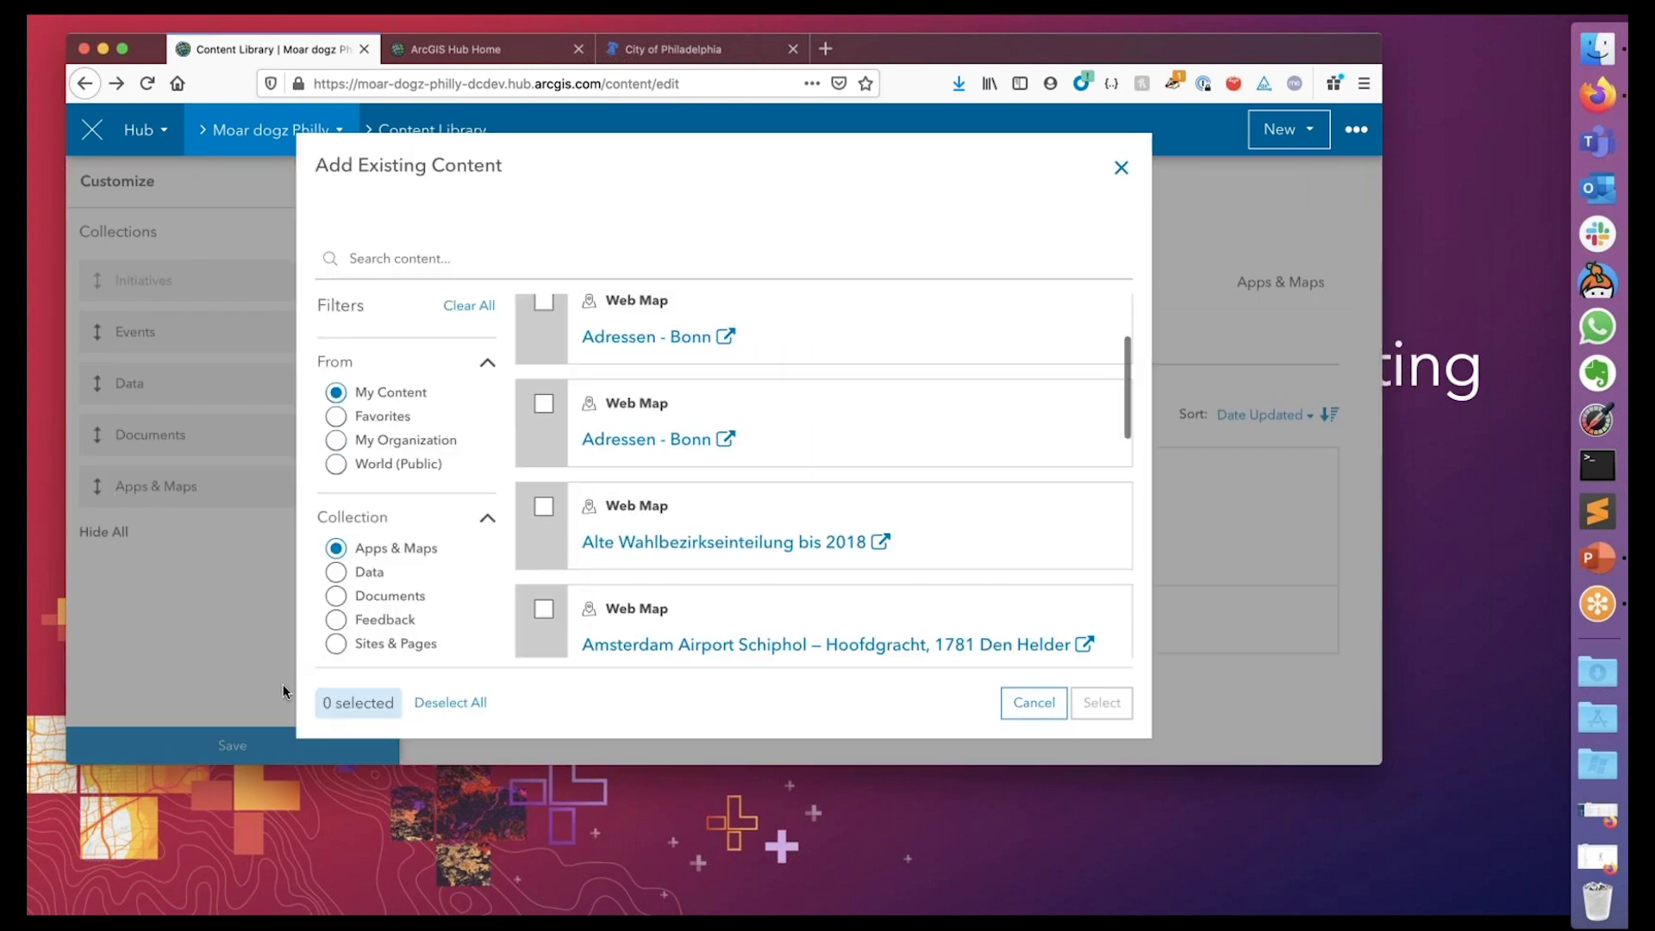
{"action": "left_click", "coordinate": [336, 622]}
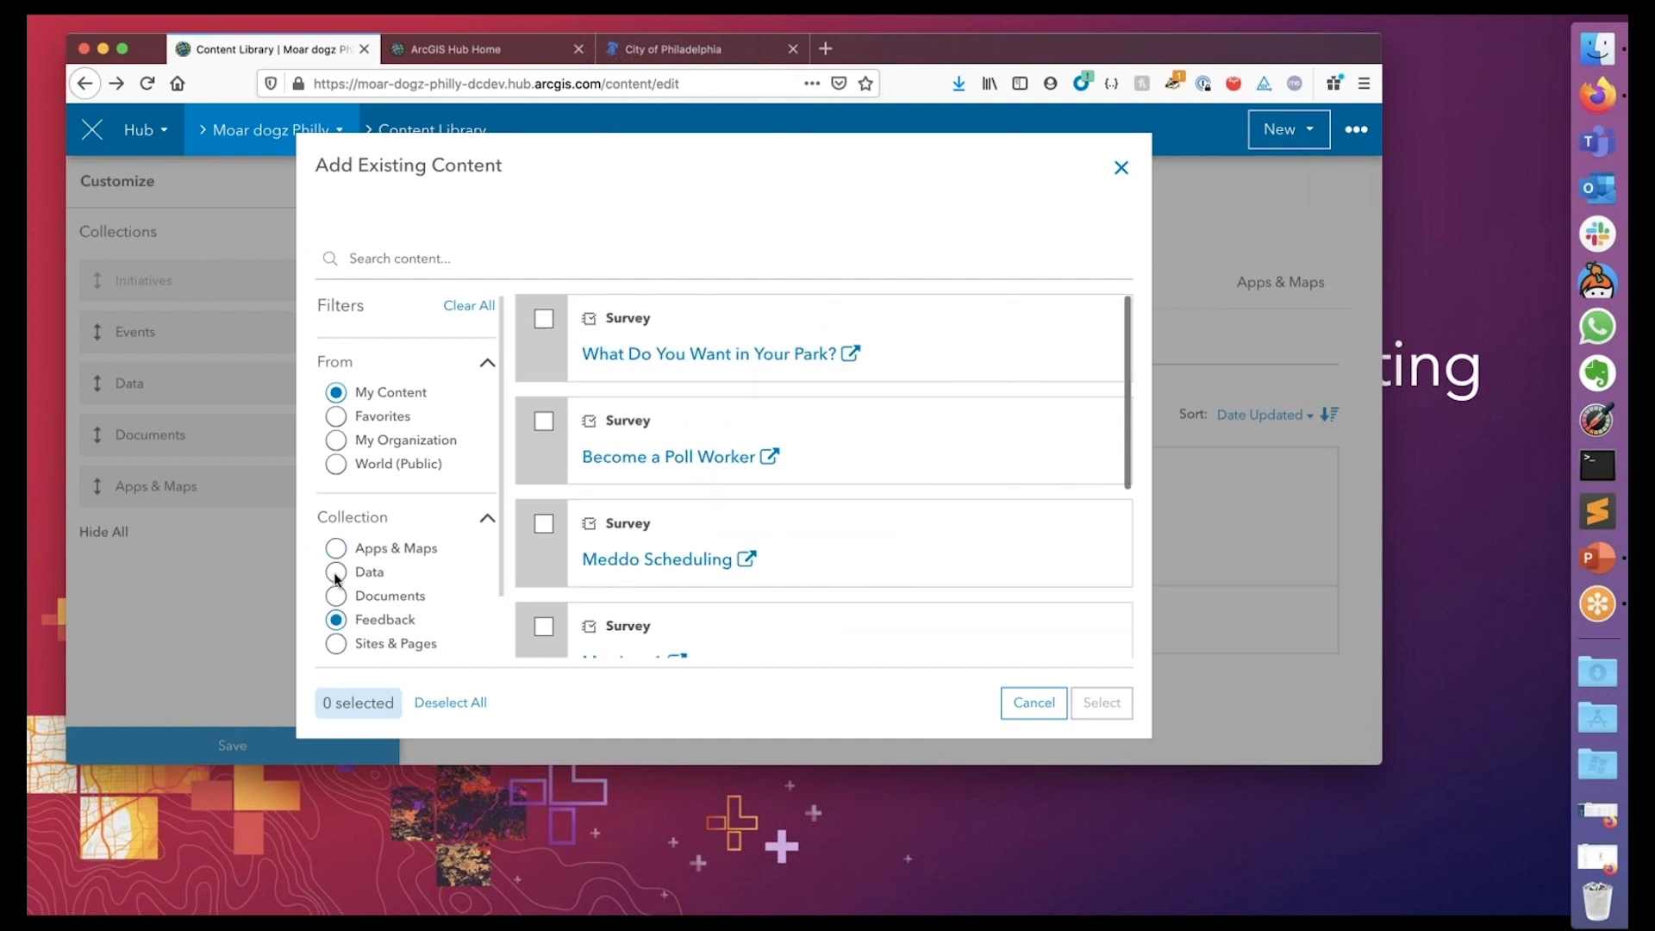
{"action": "left_click", "coordinate": [336, 440]}
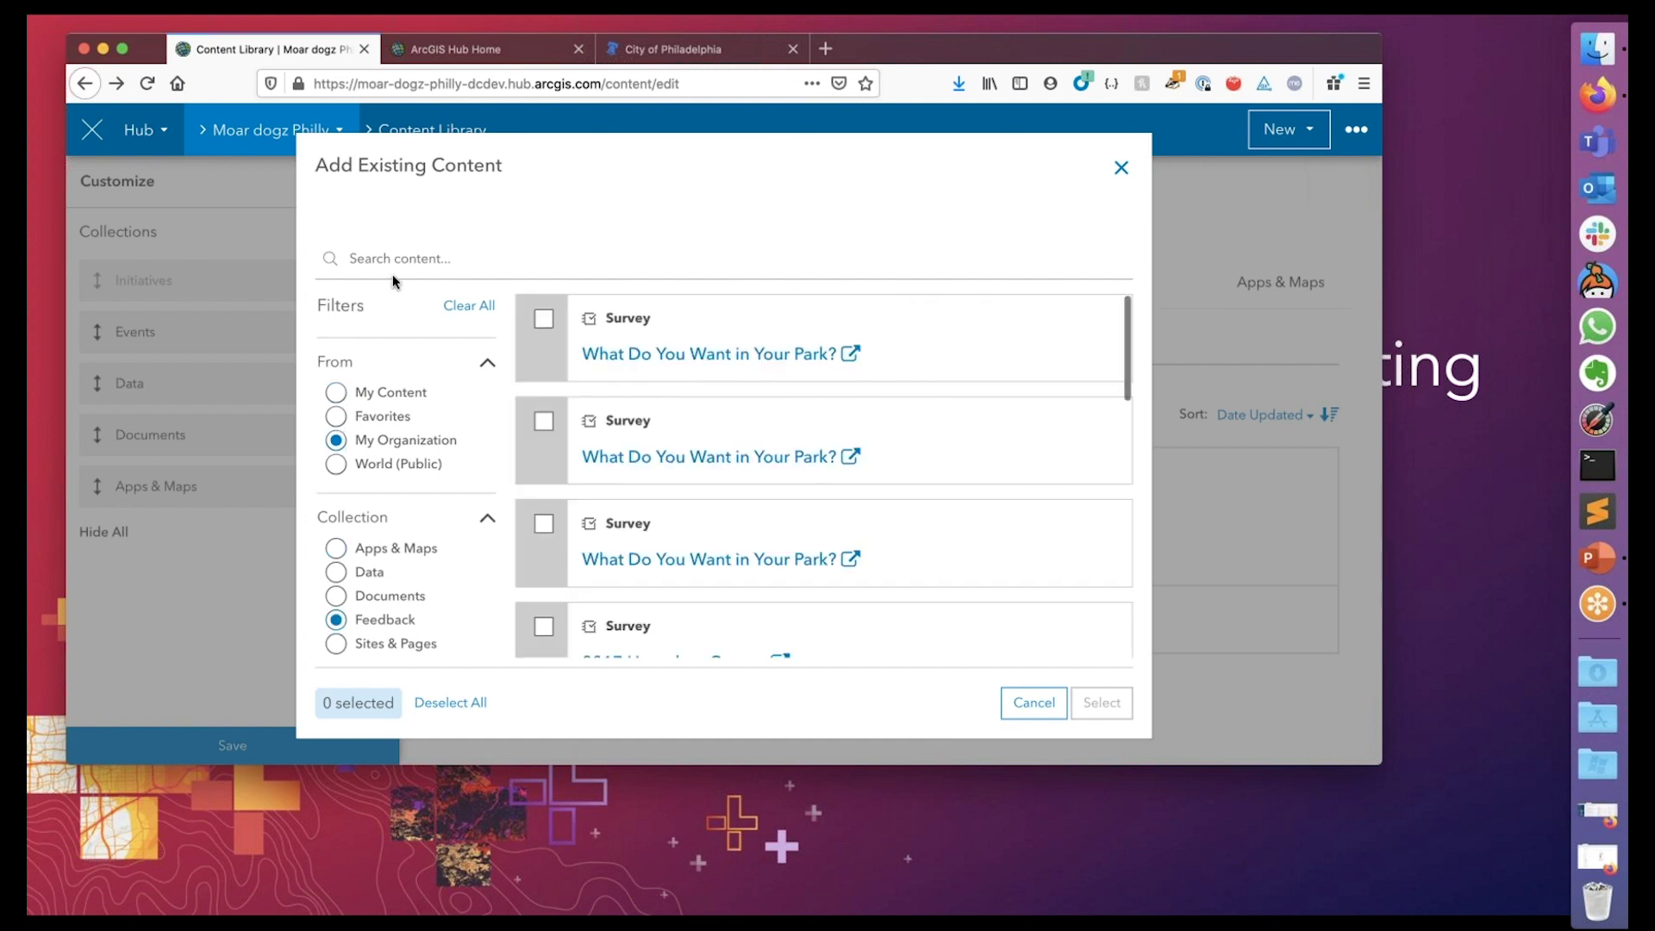
{"action": "left_click", "coordinate": [544, 319]}
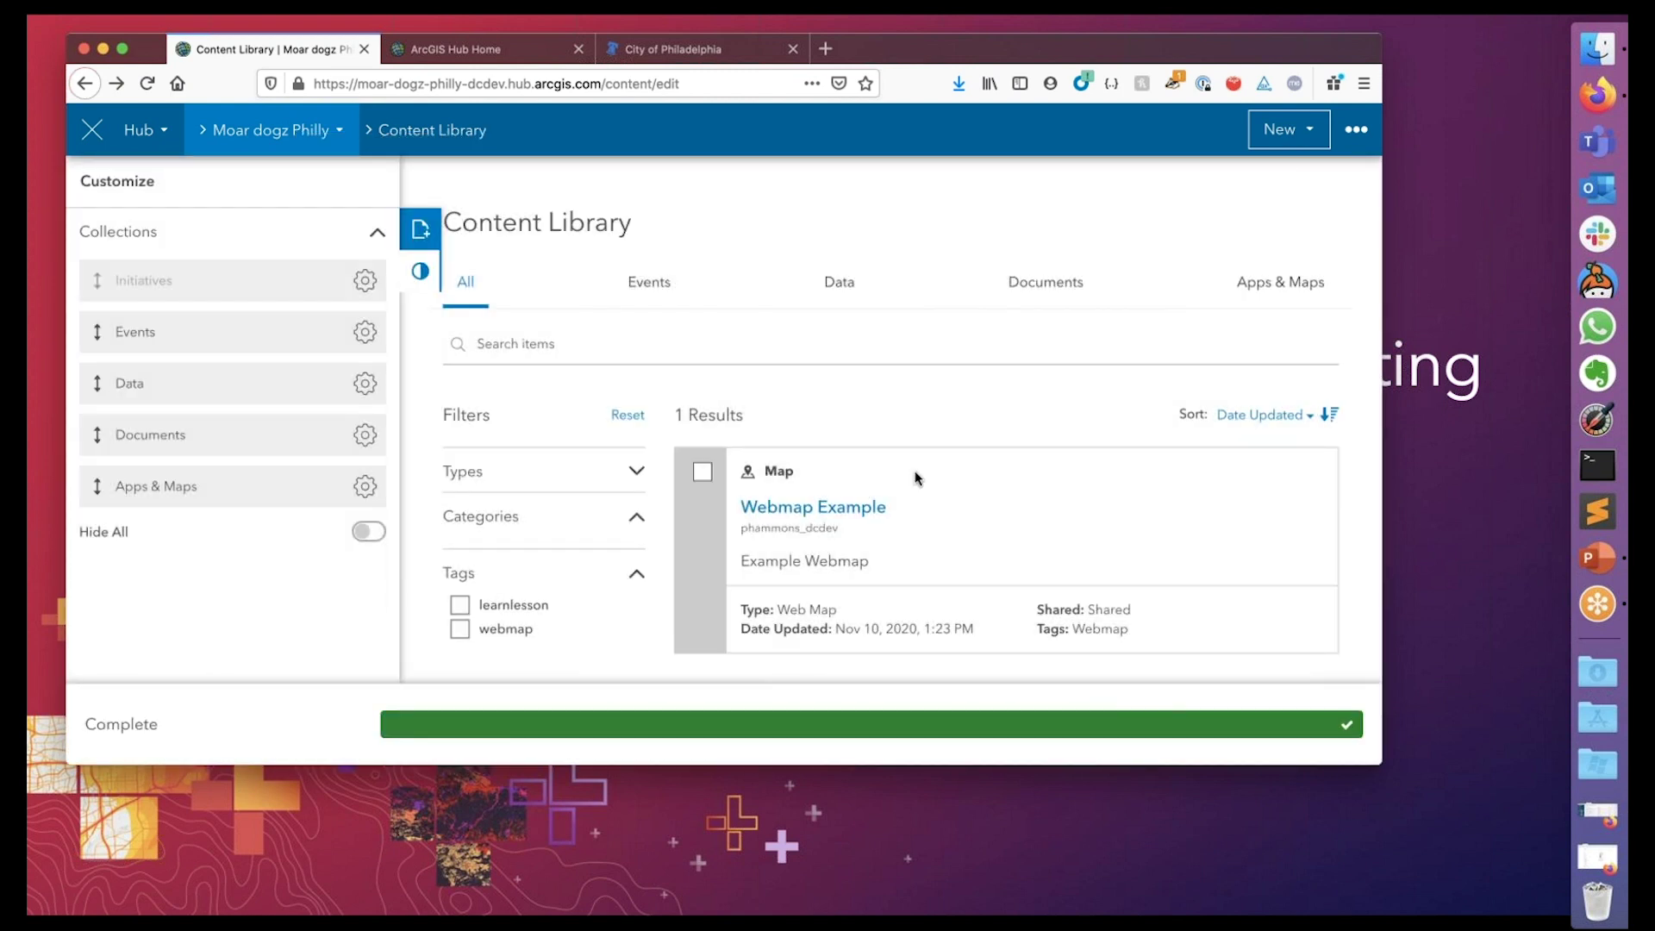
Open the initiative site's layout for editing and place a Survey card between the blue introduction row and "Our Progress So Far"
{"action": "scroll", "coordinate": [880, 451], "scroll_direction": "down", "scroll_amount": 3}
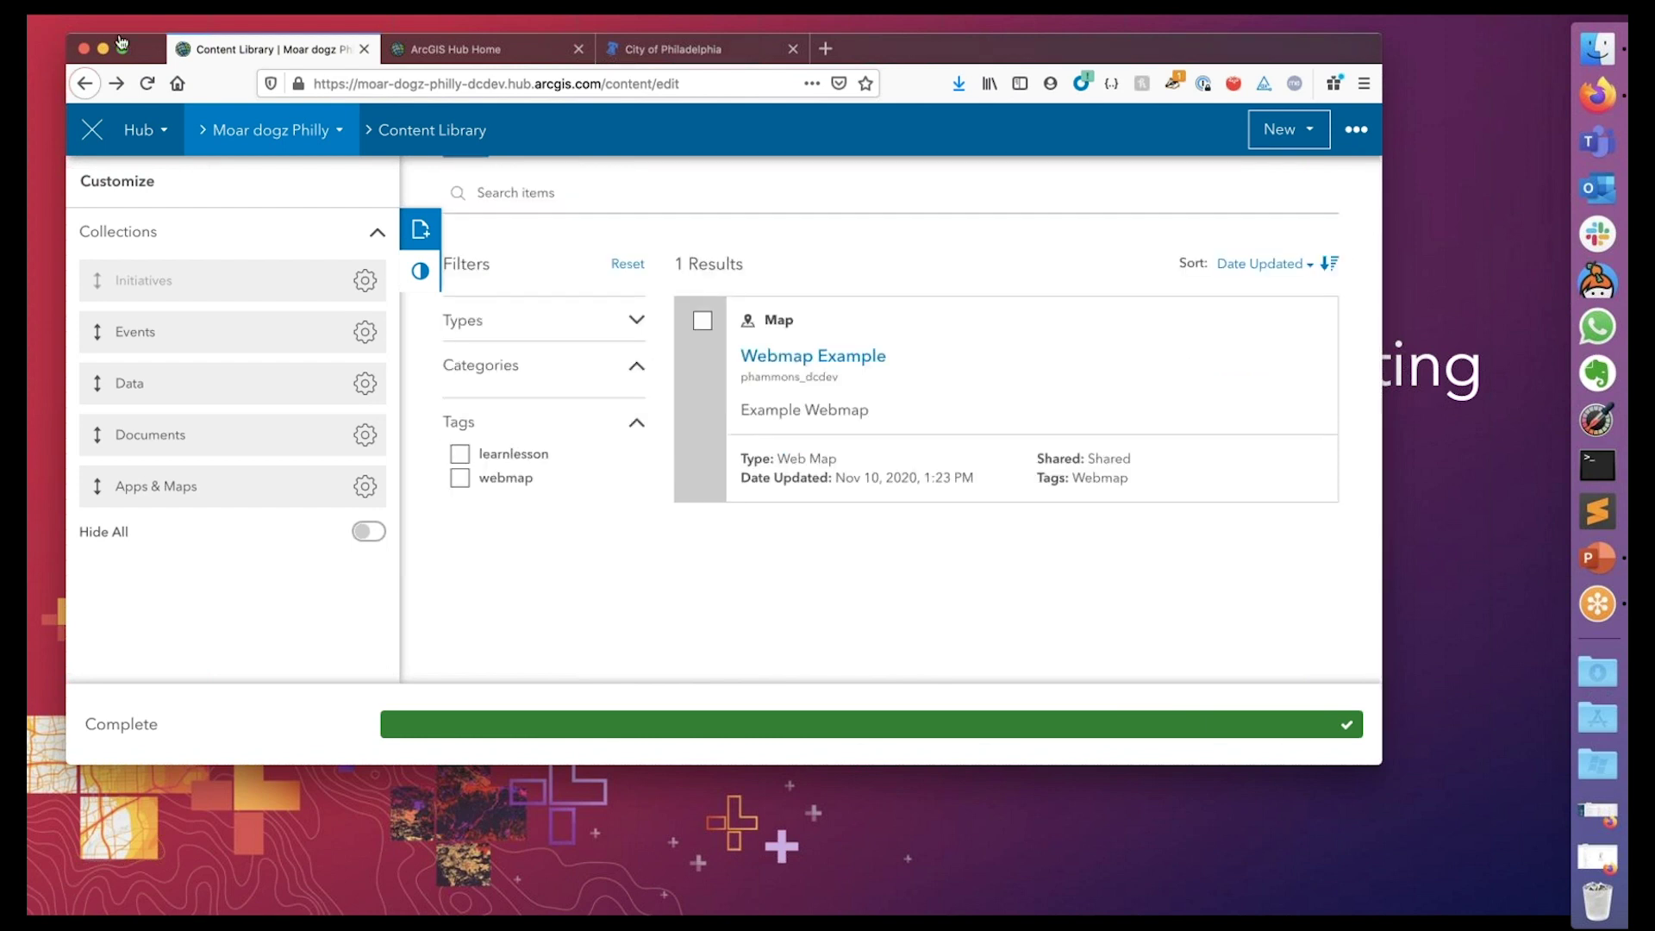
{"action": "left_click", "coordinate": [261, 138]}
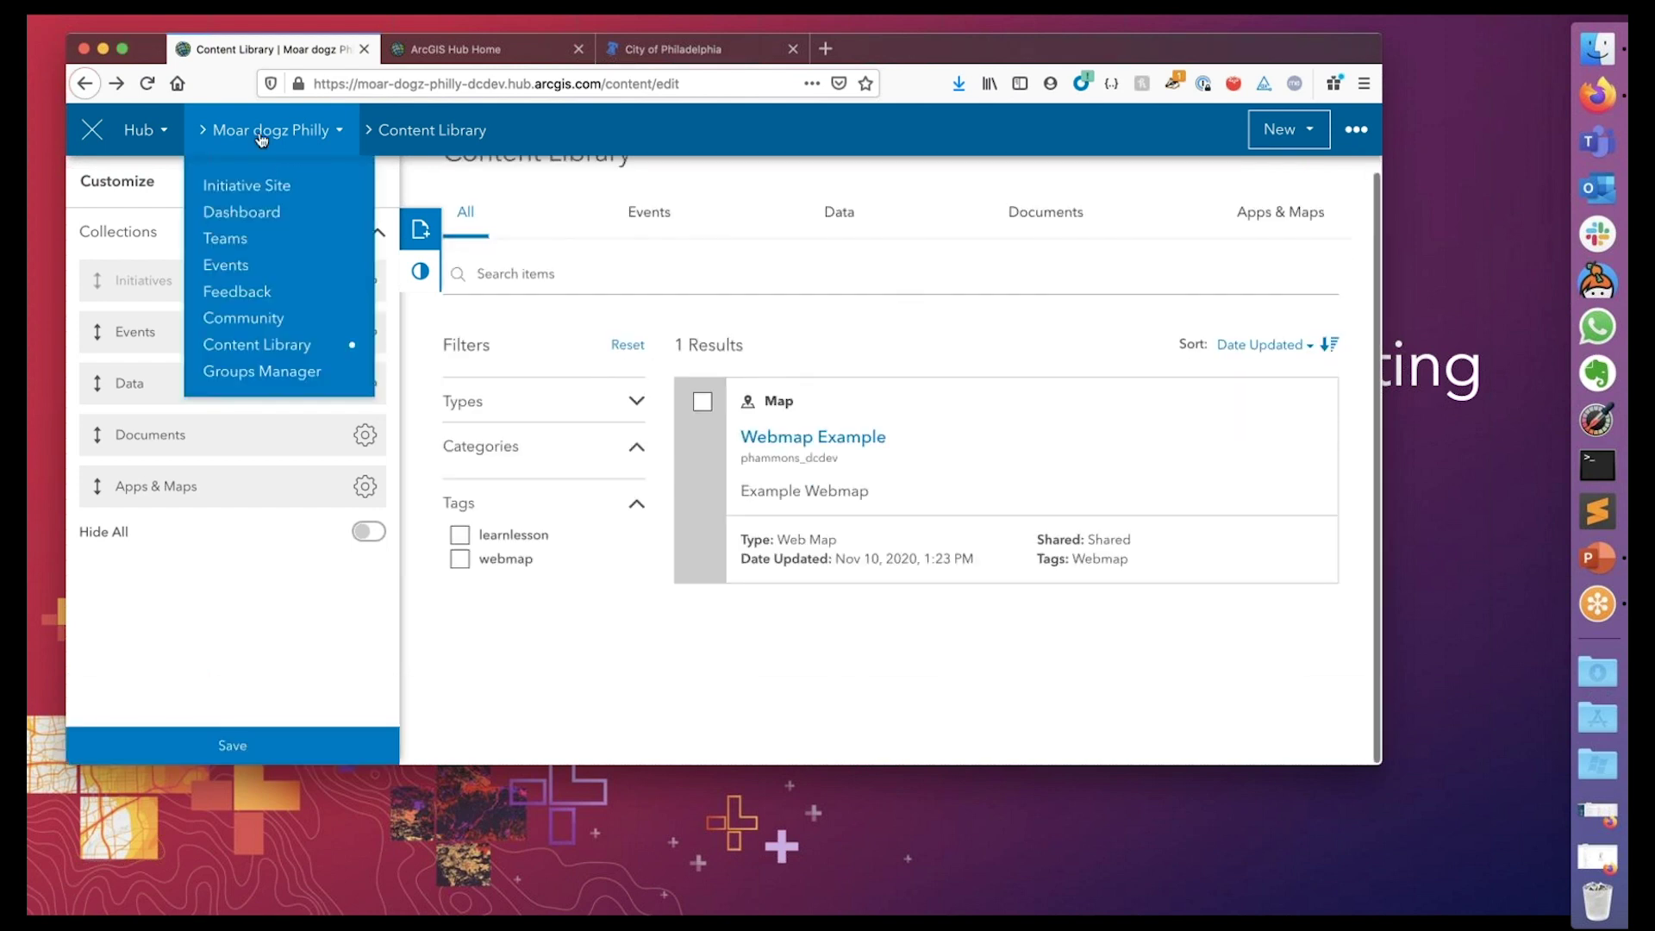
{"action": "left_click", "coordinate": [241, 197]}
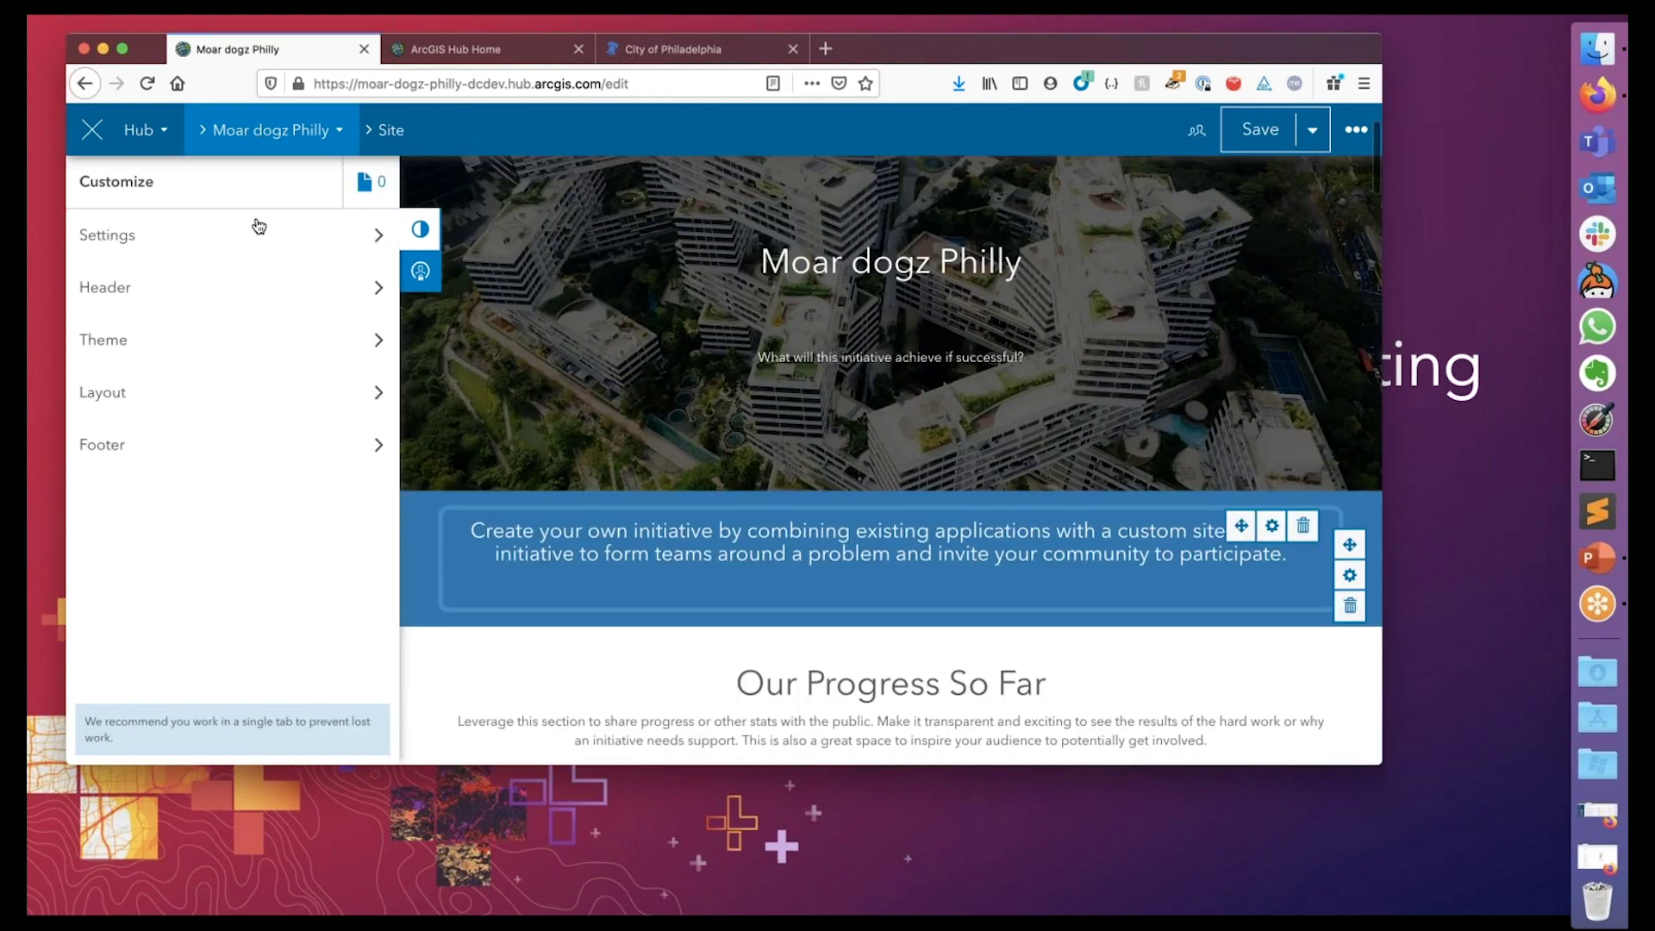
{"action": "left_click", "coordinate": [113, 384]}
{"action": "scroll", "coordinate": [115, 405], "scroll_direction": "down", "scroll_amount": 1}
{"action": "left_click_drag", "start_coordinate": [157, 509], "coordinate": [888, 561]}
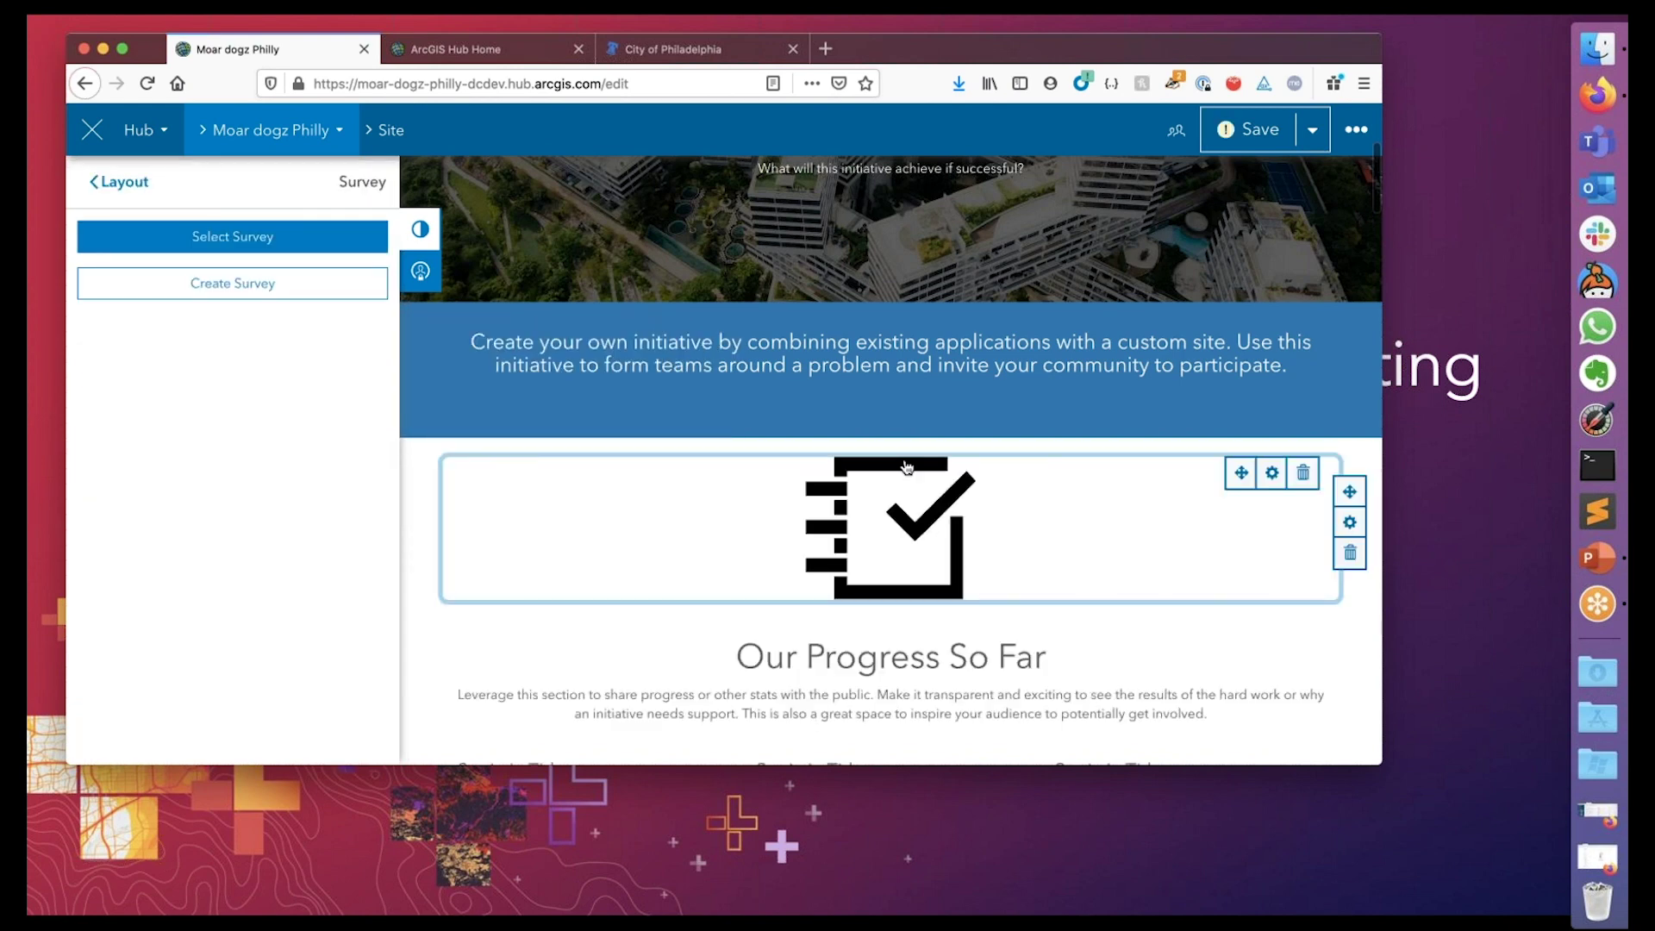
Assign the Current Initiative's survey "What Do You Want in Your Park?" to the Survey card
{"action": "left_click", "coordinate": [193, 251]}
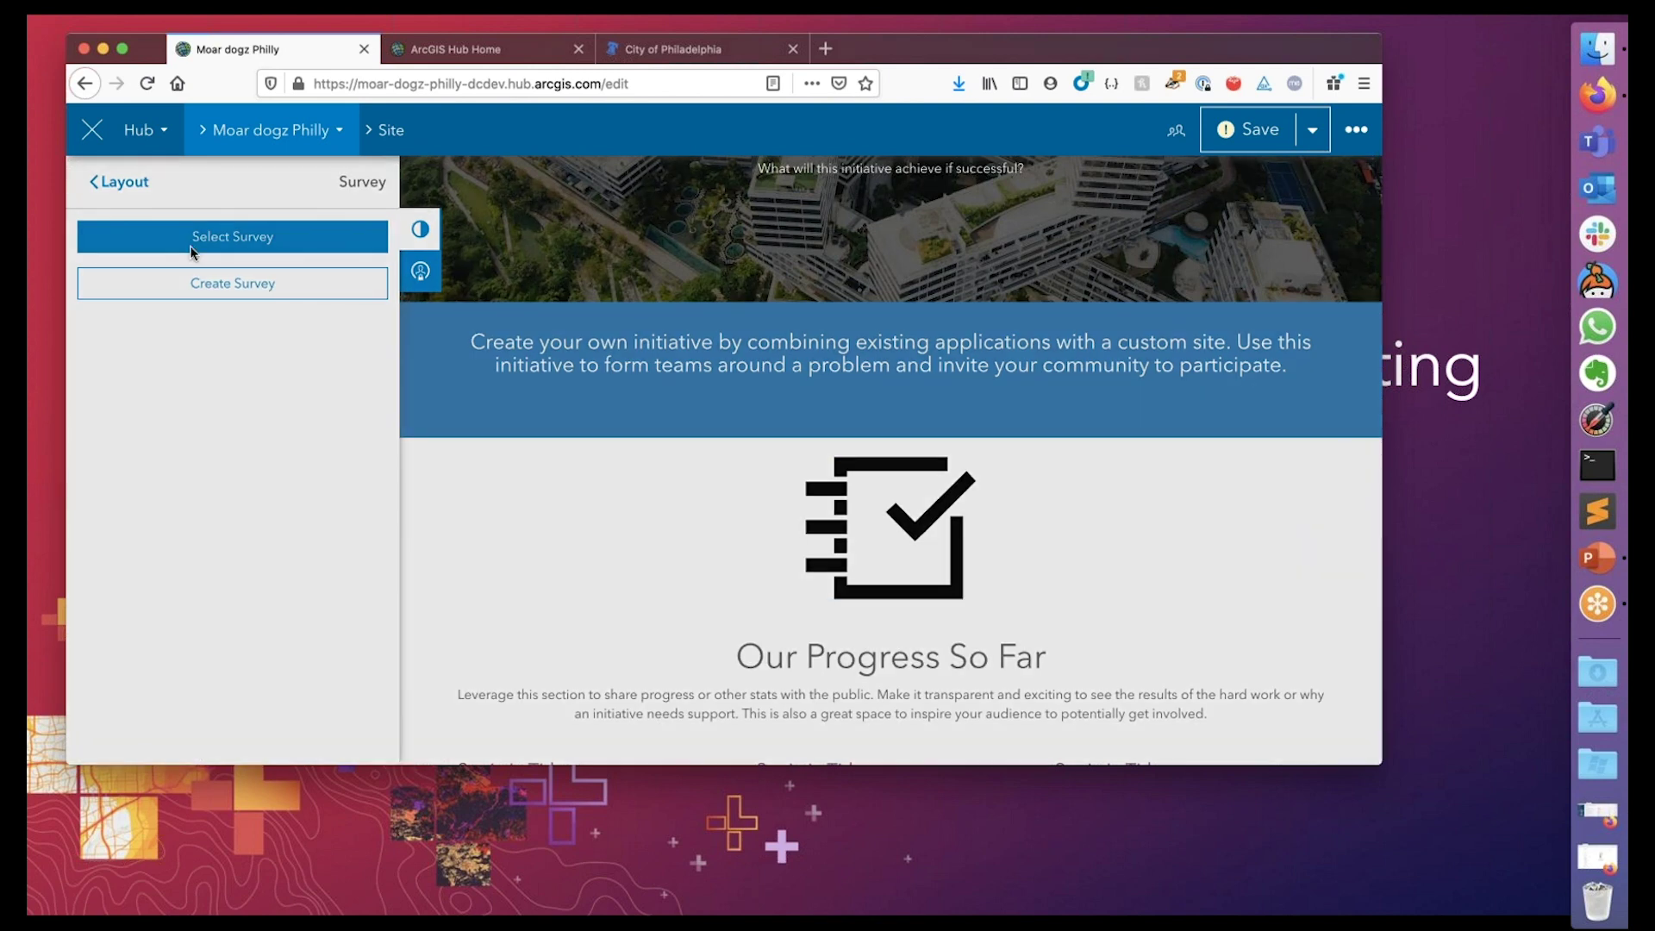
{"action": "left_click", "coordinate": [336, 445]}
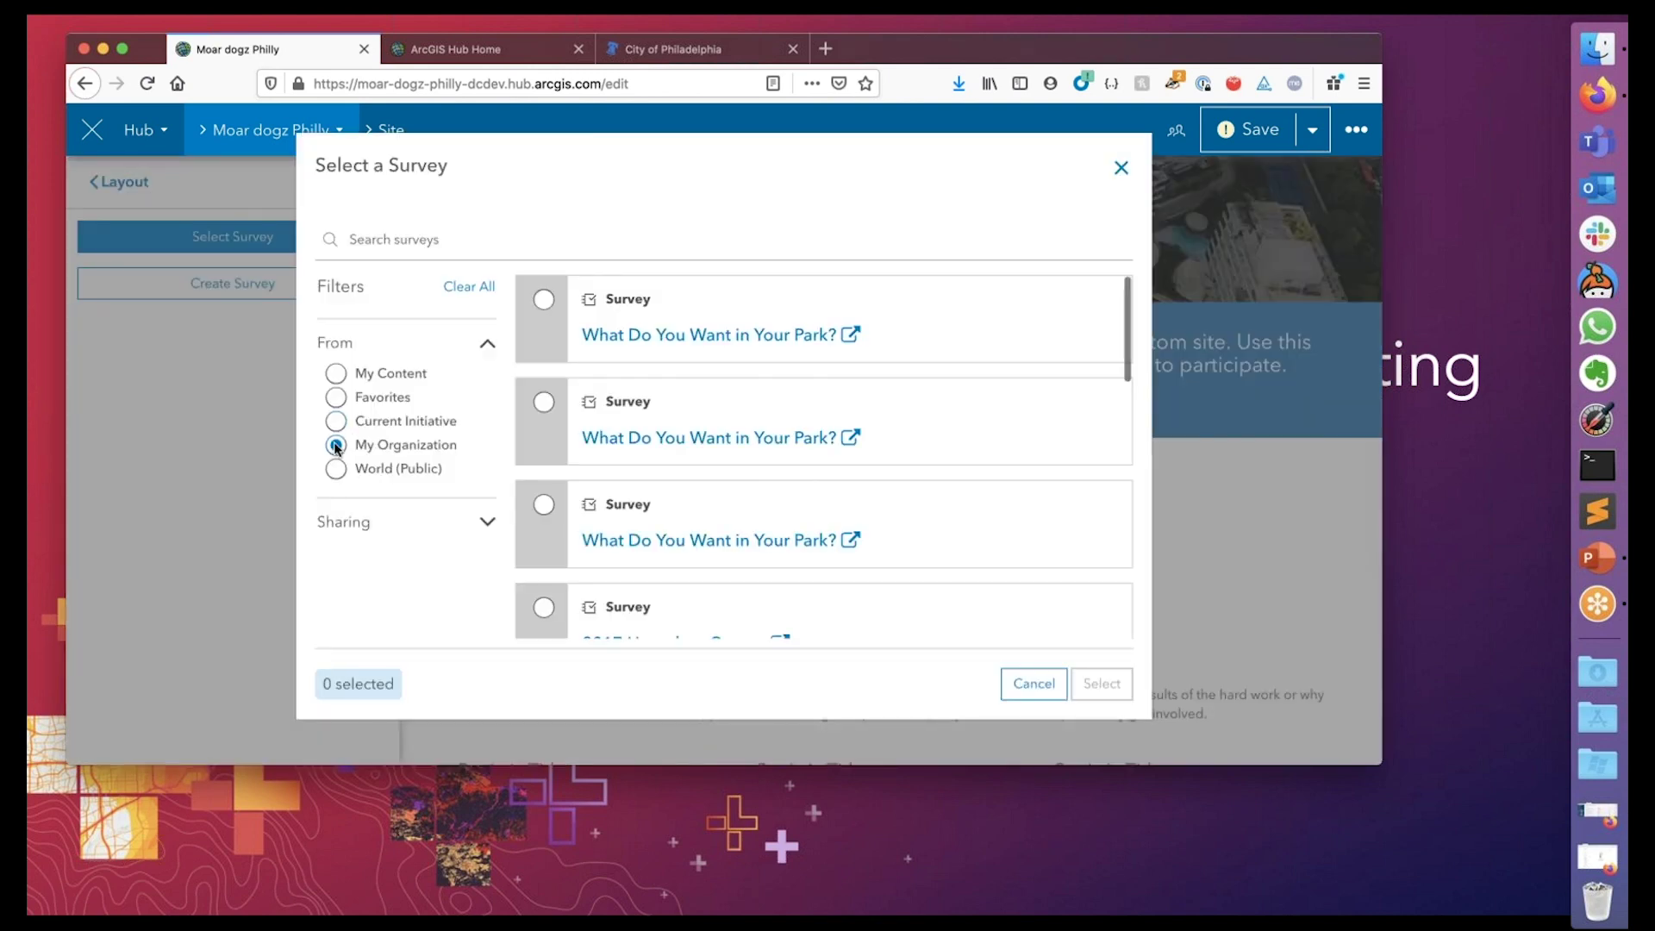
{"action": "left_click", "coordinate": [336, 421]}
{"action": "left_click", "coordinate": [544, 300]}
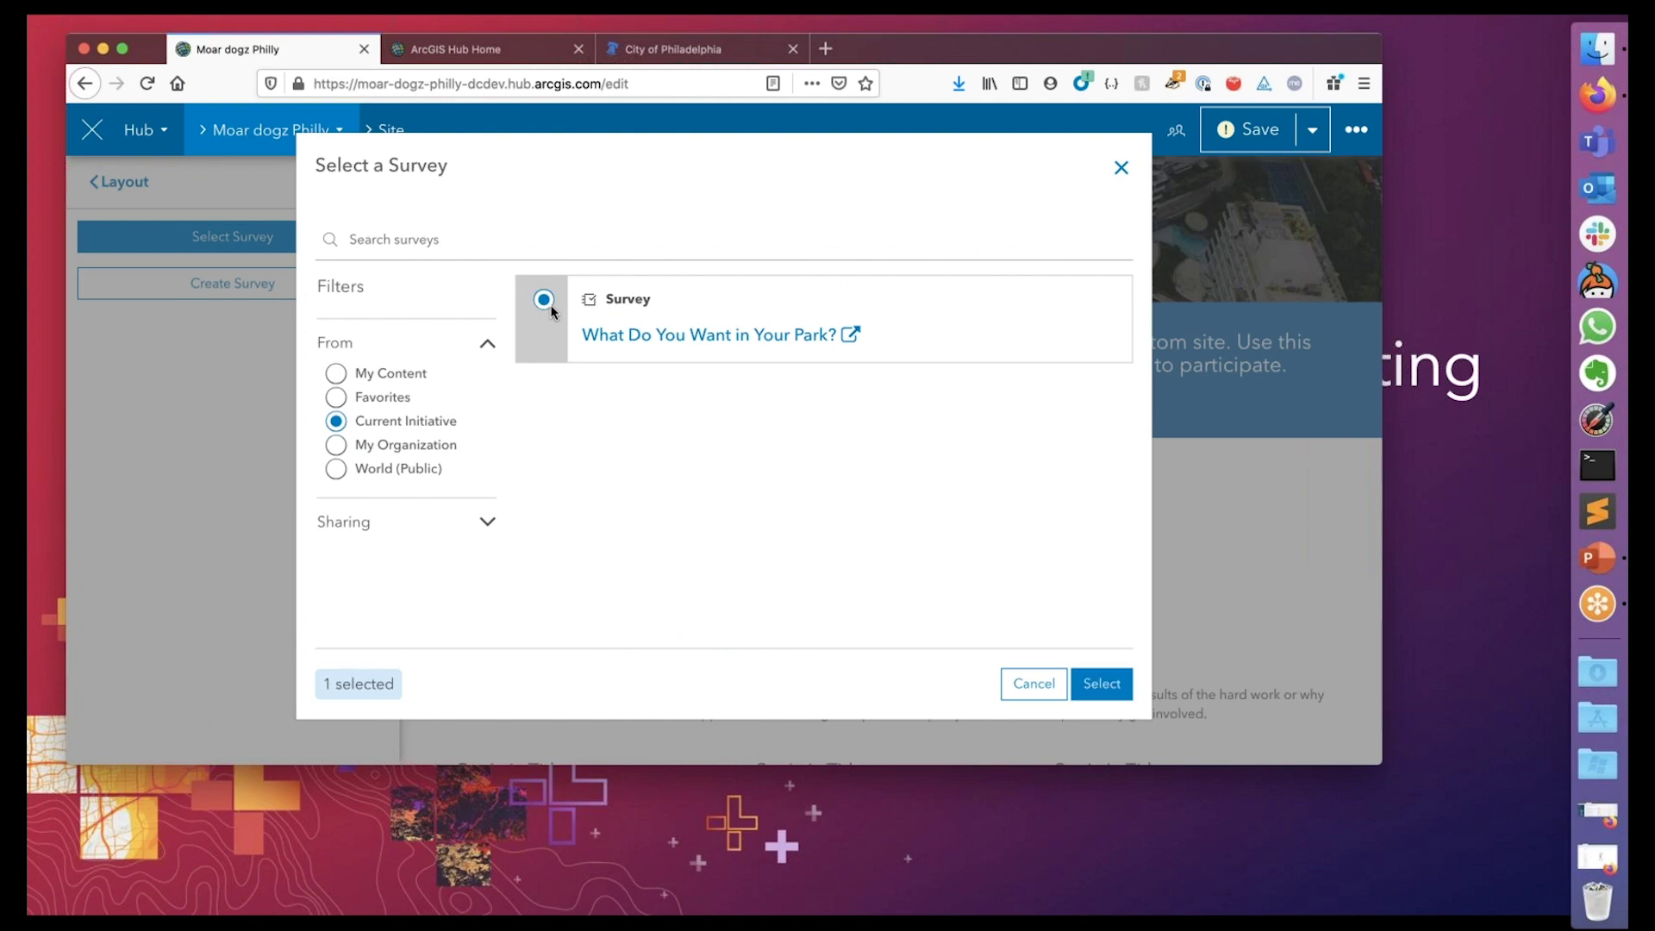
{"action": "left_click", "coordinate": [1112, 684]}
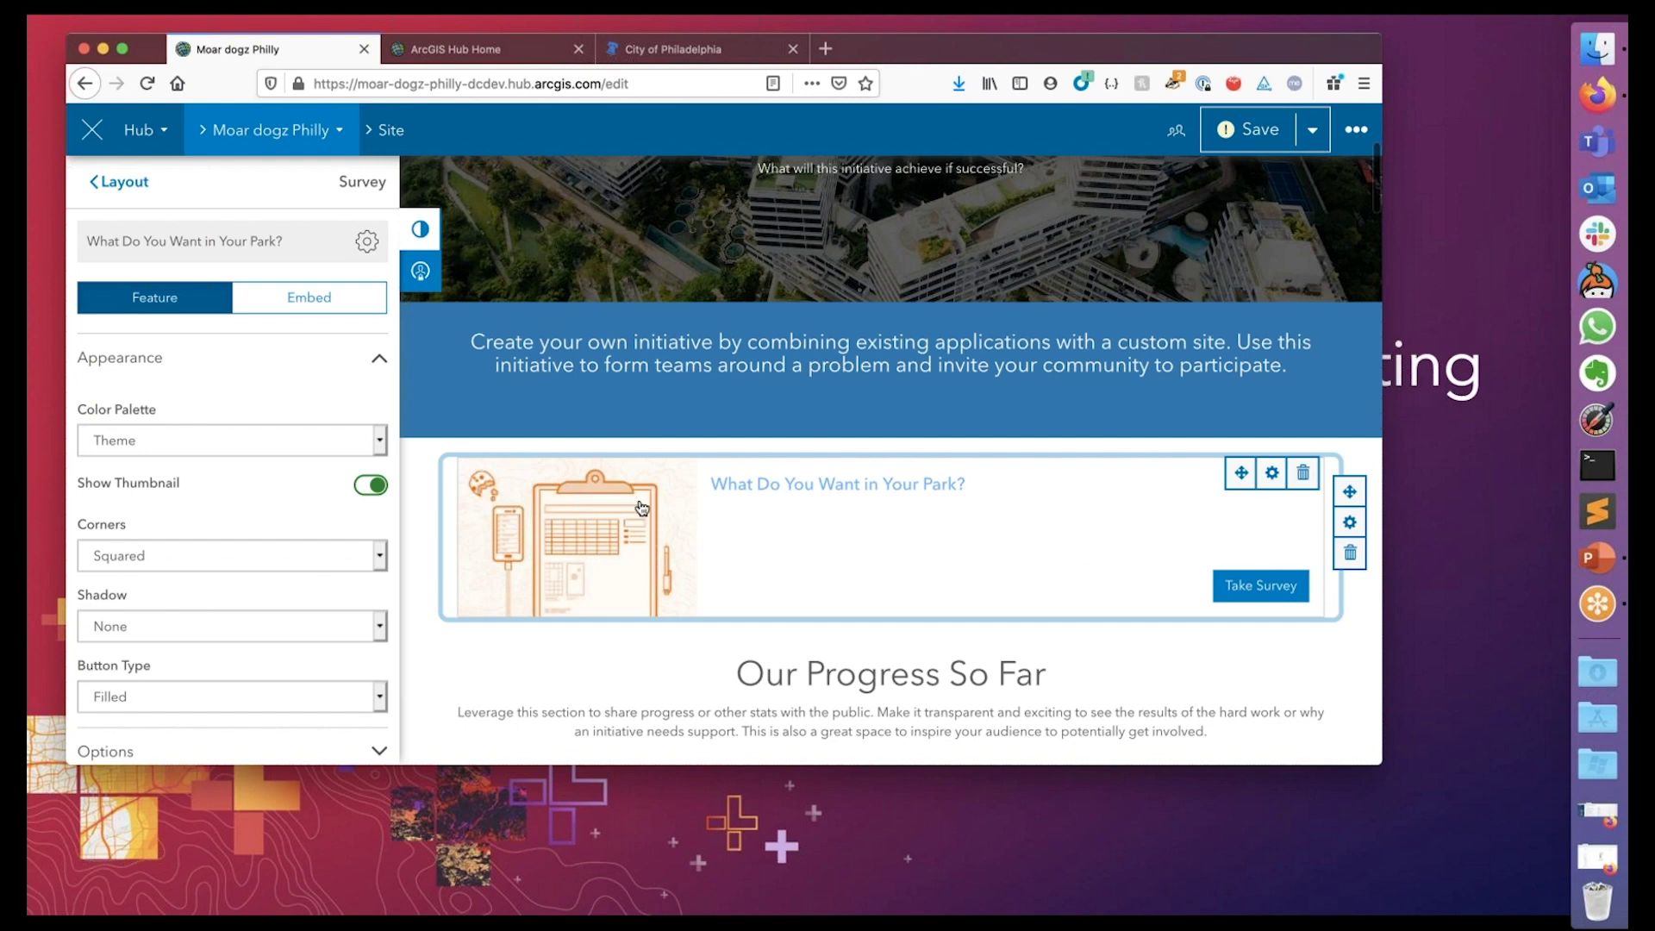
Switch the survey card's display from Feature to Embed and review the embedded form on the page
{"action": "scroll", "coordinate": [158, 530], "scroll_direction": "down", "scroll_amount": 1}
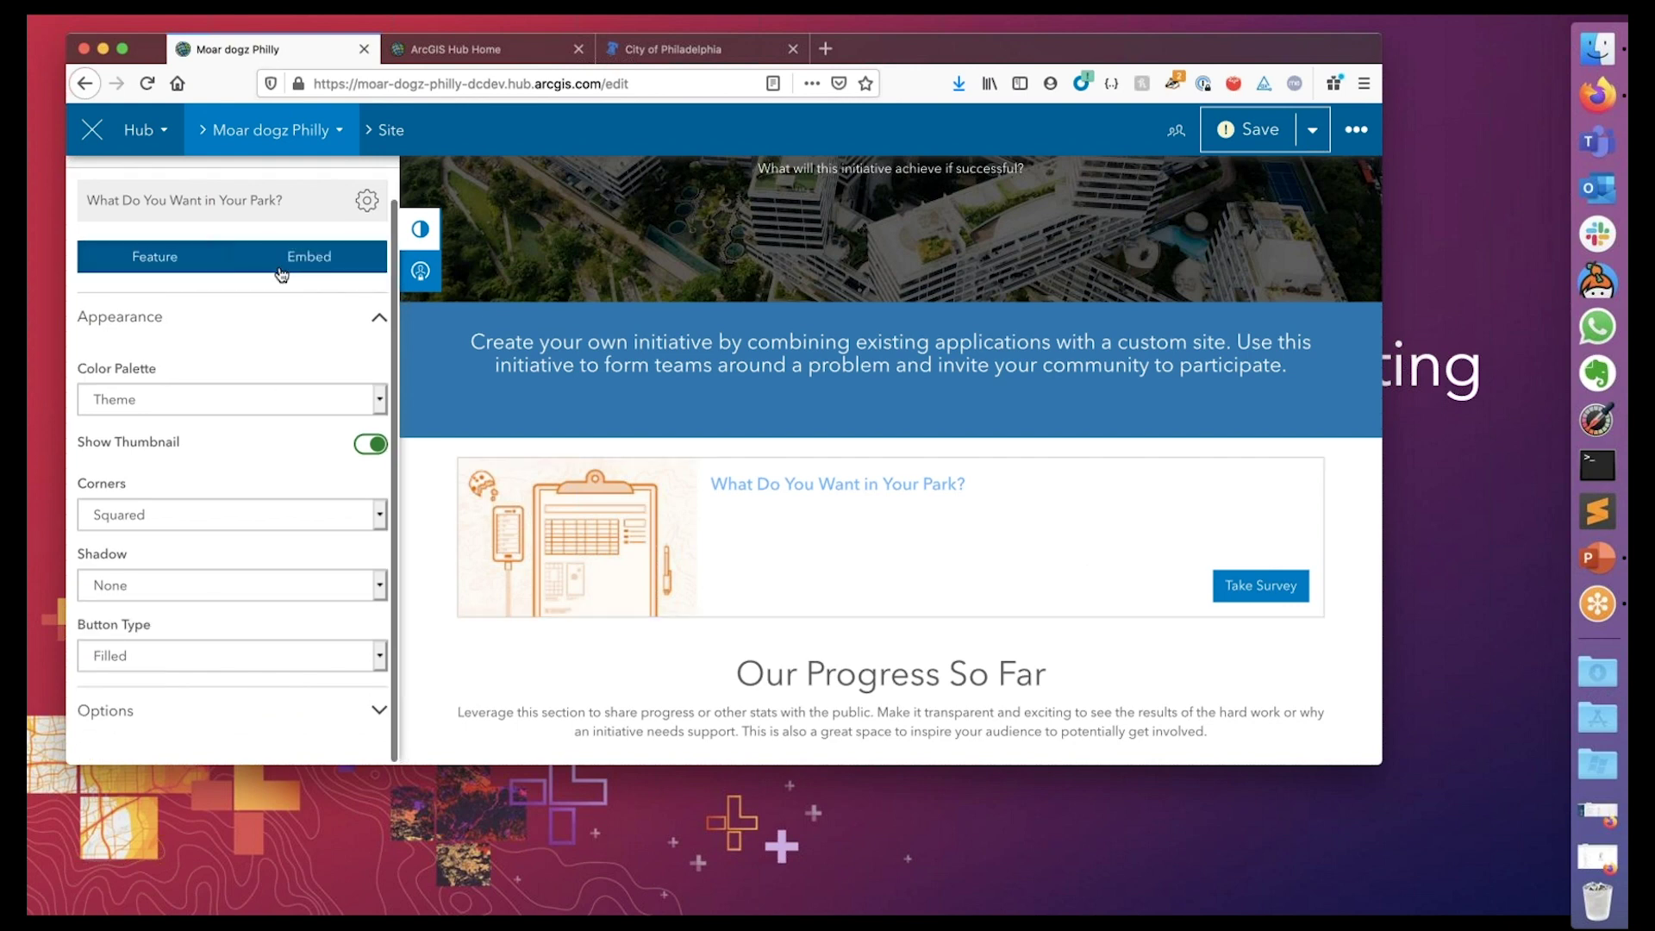
{"action": "scroll", "coordinate": [281, 273], "scroll_direction": "up", "scroll_amount": 1}
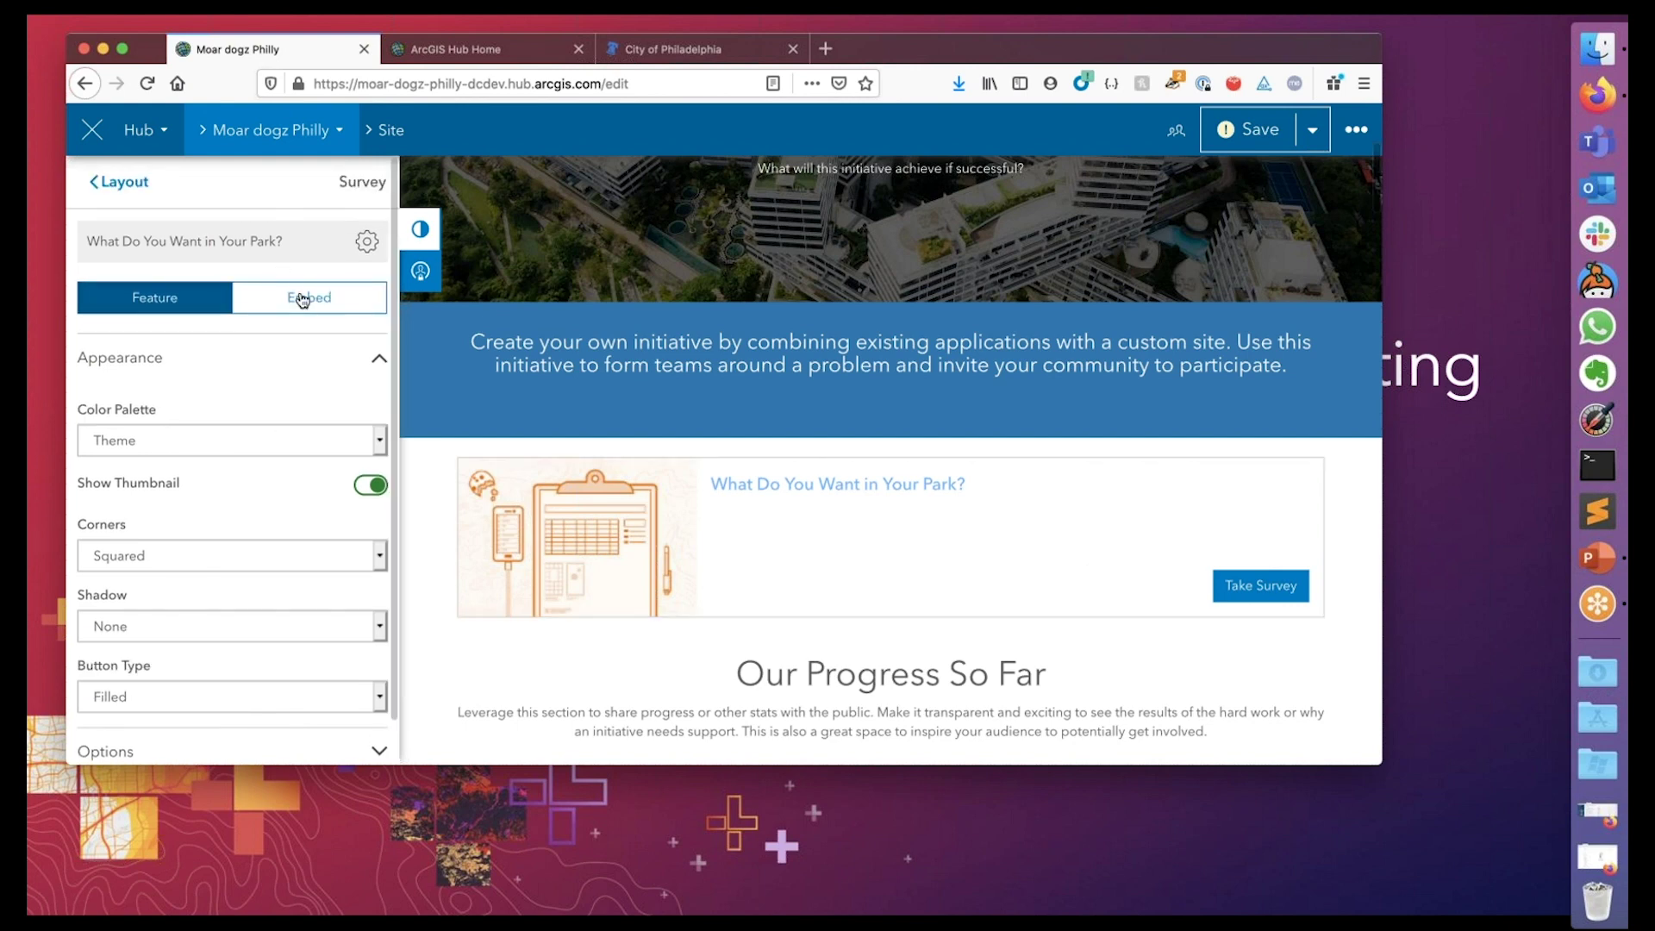
{"action": "left_click", "coordinate": [302, 297]}
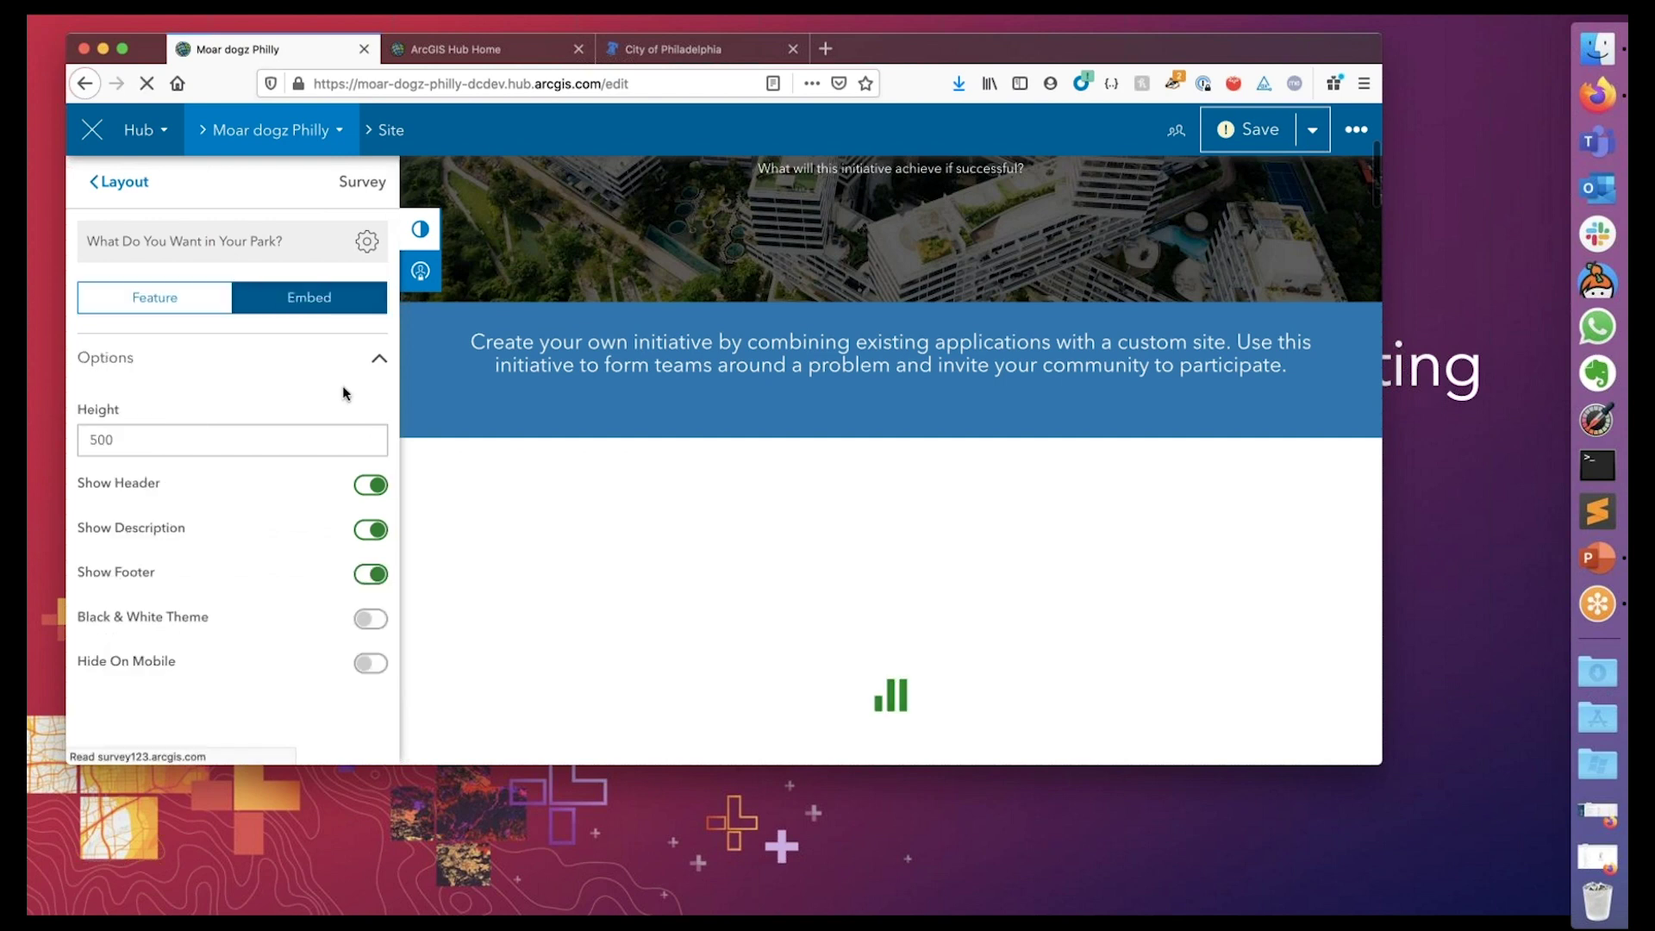
{"action": "scroll", "coordinate": [471, 429], "scroll_direction": "down", "scroll_amount": 2}
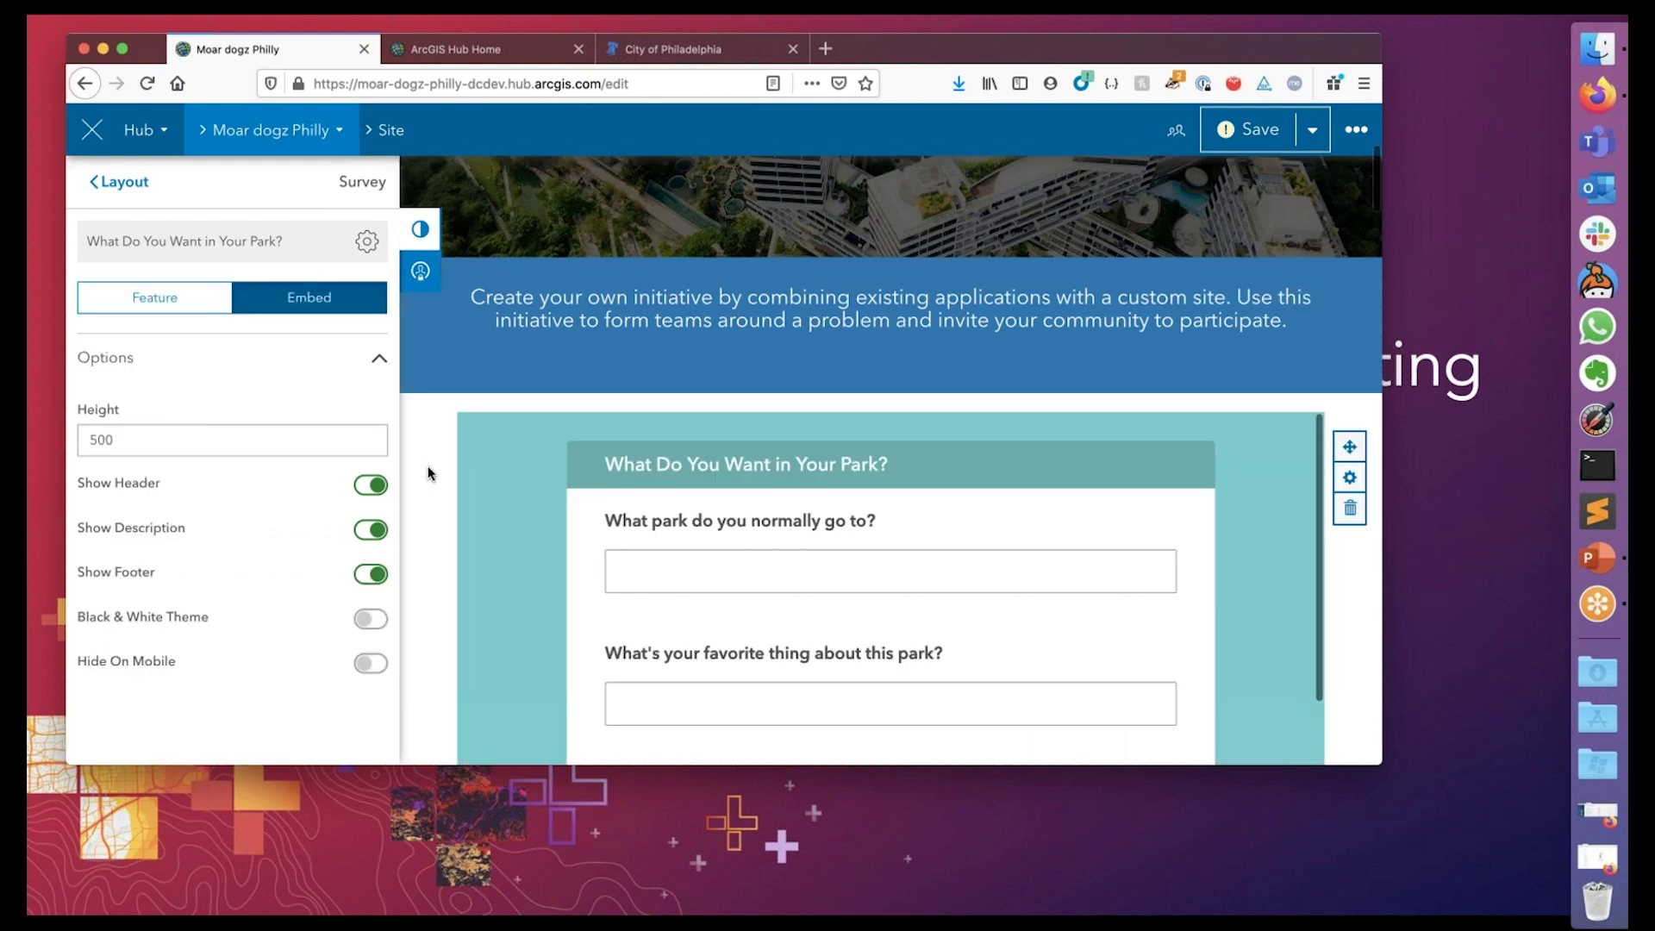
{"action": "scroll", "coordinate": [429, 473], "scroll_direction": "down", "scroll_amount": 3}
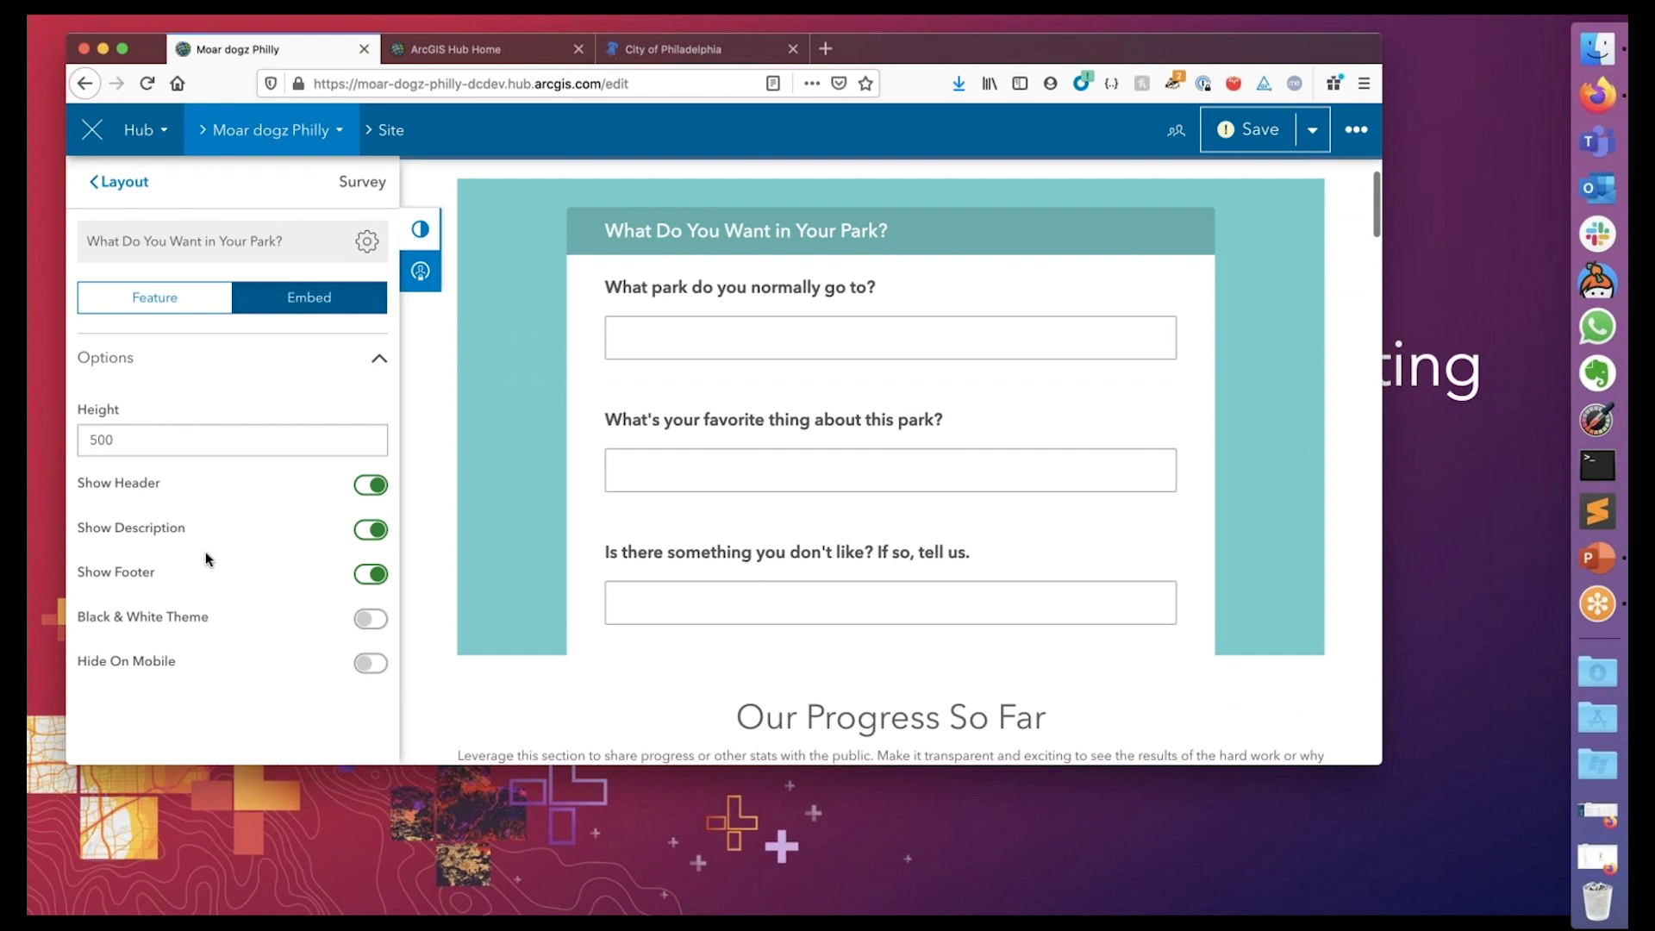
Try the survey card's Hide On Mobile option with a narrower browser window, then switch the option off again
{"action": "left_click", "coordinate": [362, 665]}
{"action": "left_click_drag", "start_coordinate": [1385, 695], "coordinate": [1304, 789]}
{"action": "left_click", "coordinate": [376, 663]}
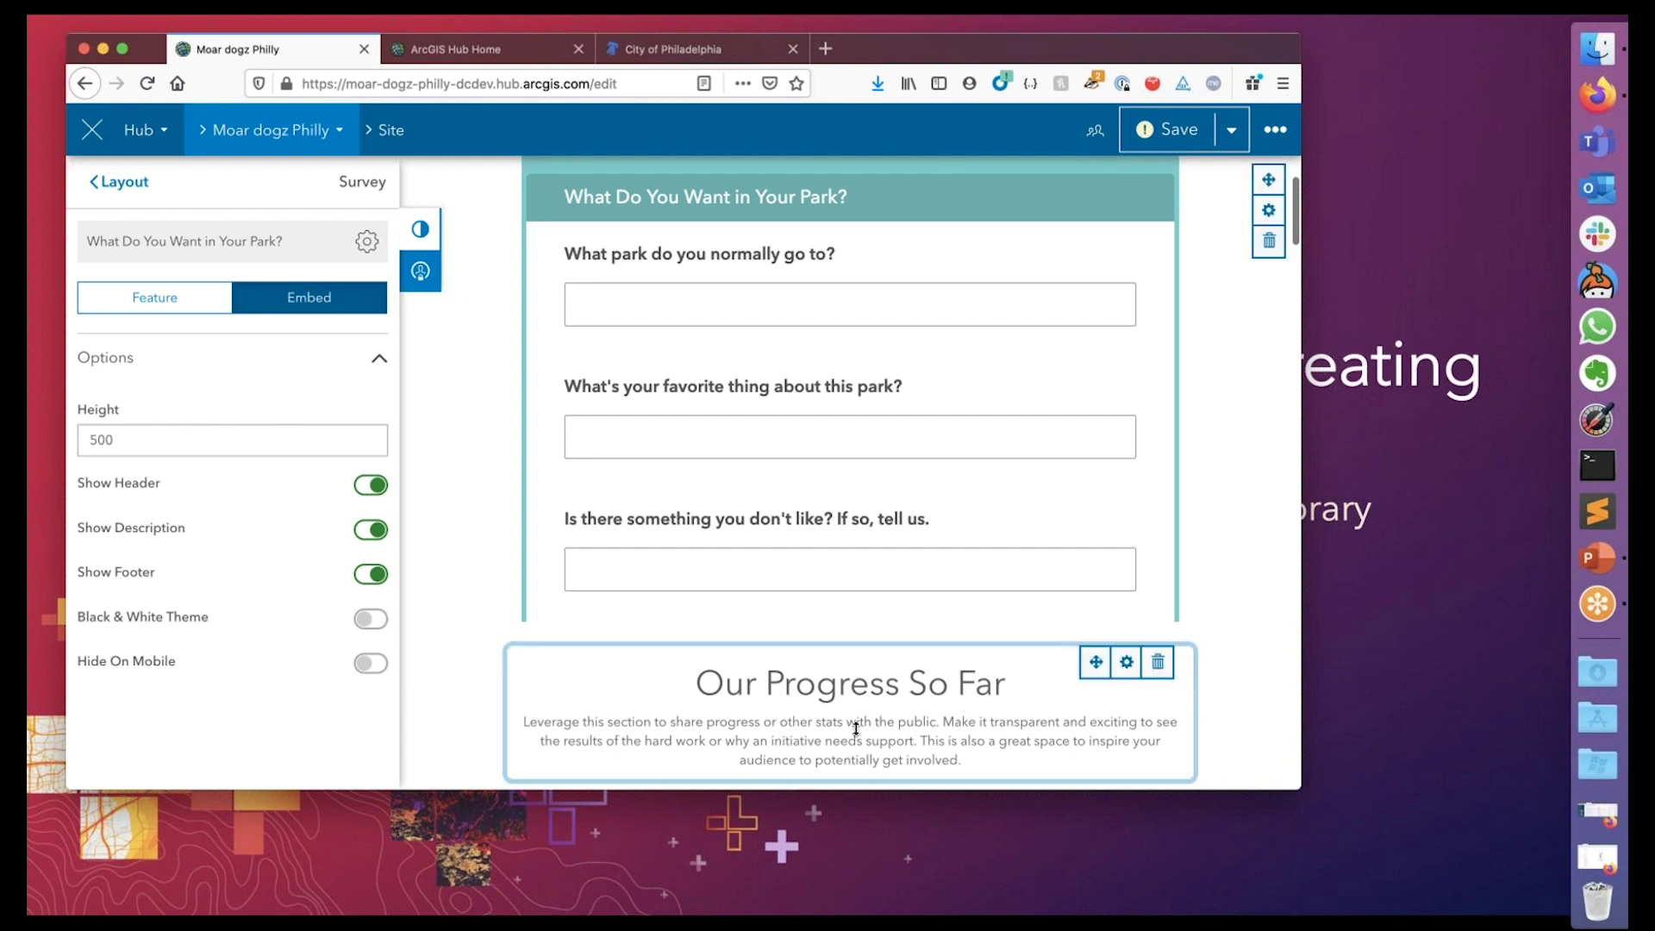
Place a Map card beside the survey card in the row above "Our Progress So Far"
{"action": "scroll", "coordinate": [1105, 644], "scroll_direction": "up", "scroll_amount": 2}
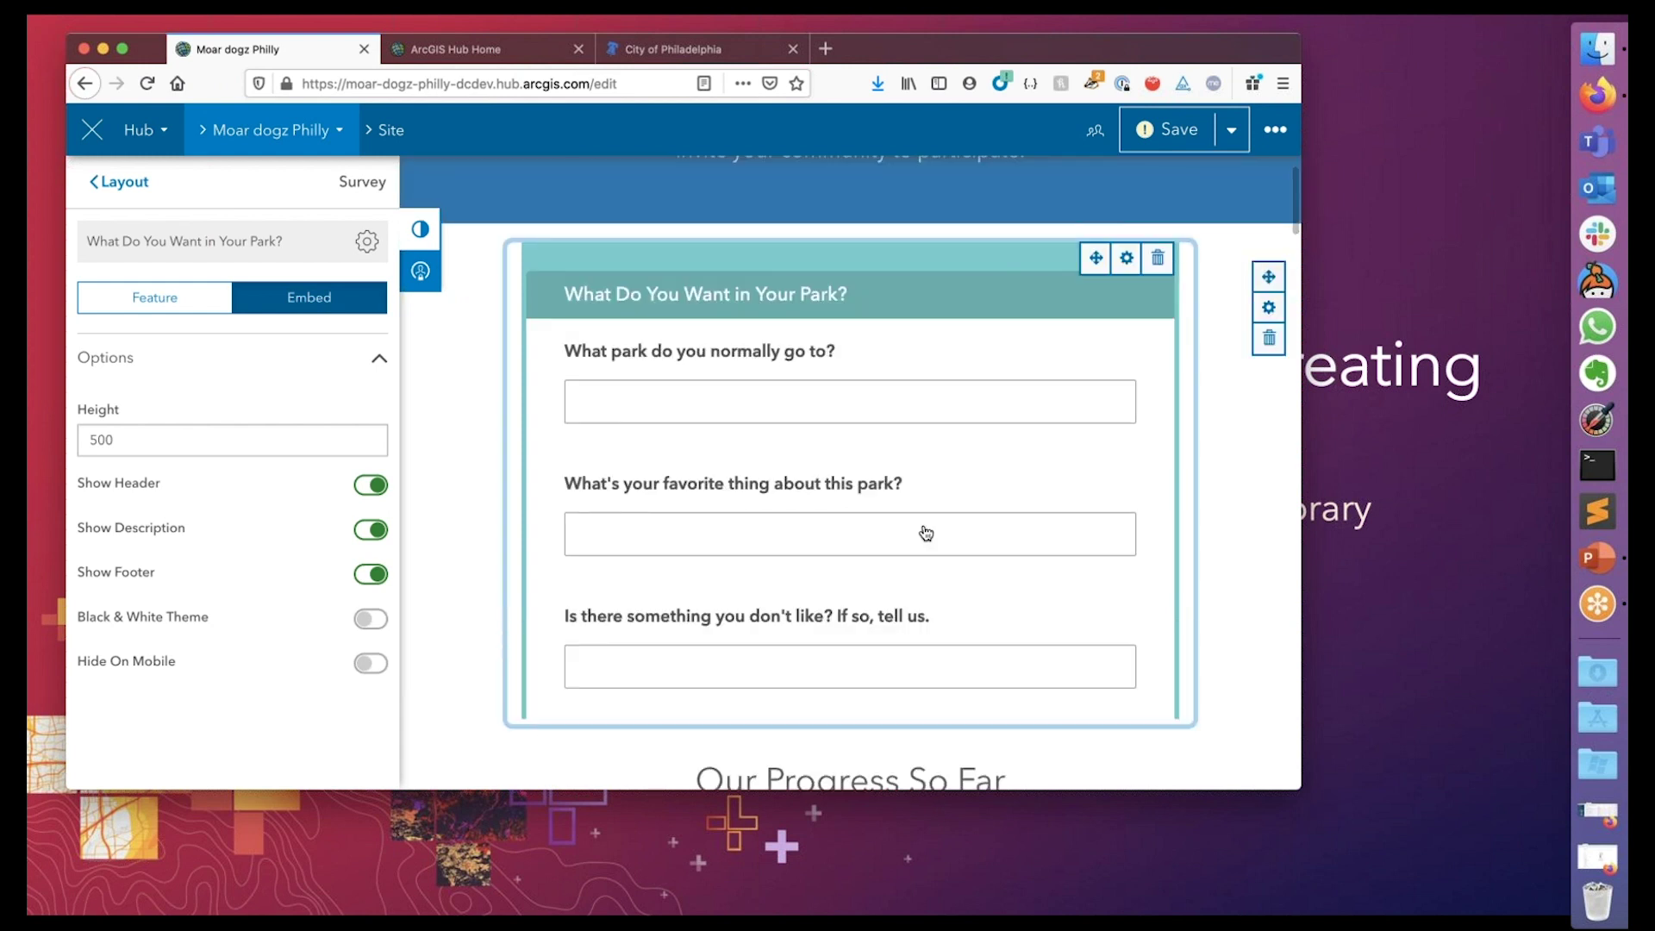
{"action": "left_click", "coordinate": [97, 181]}
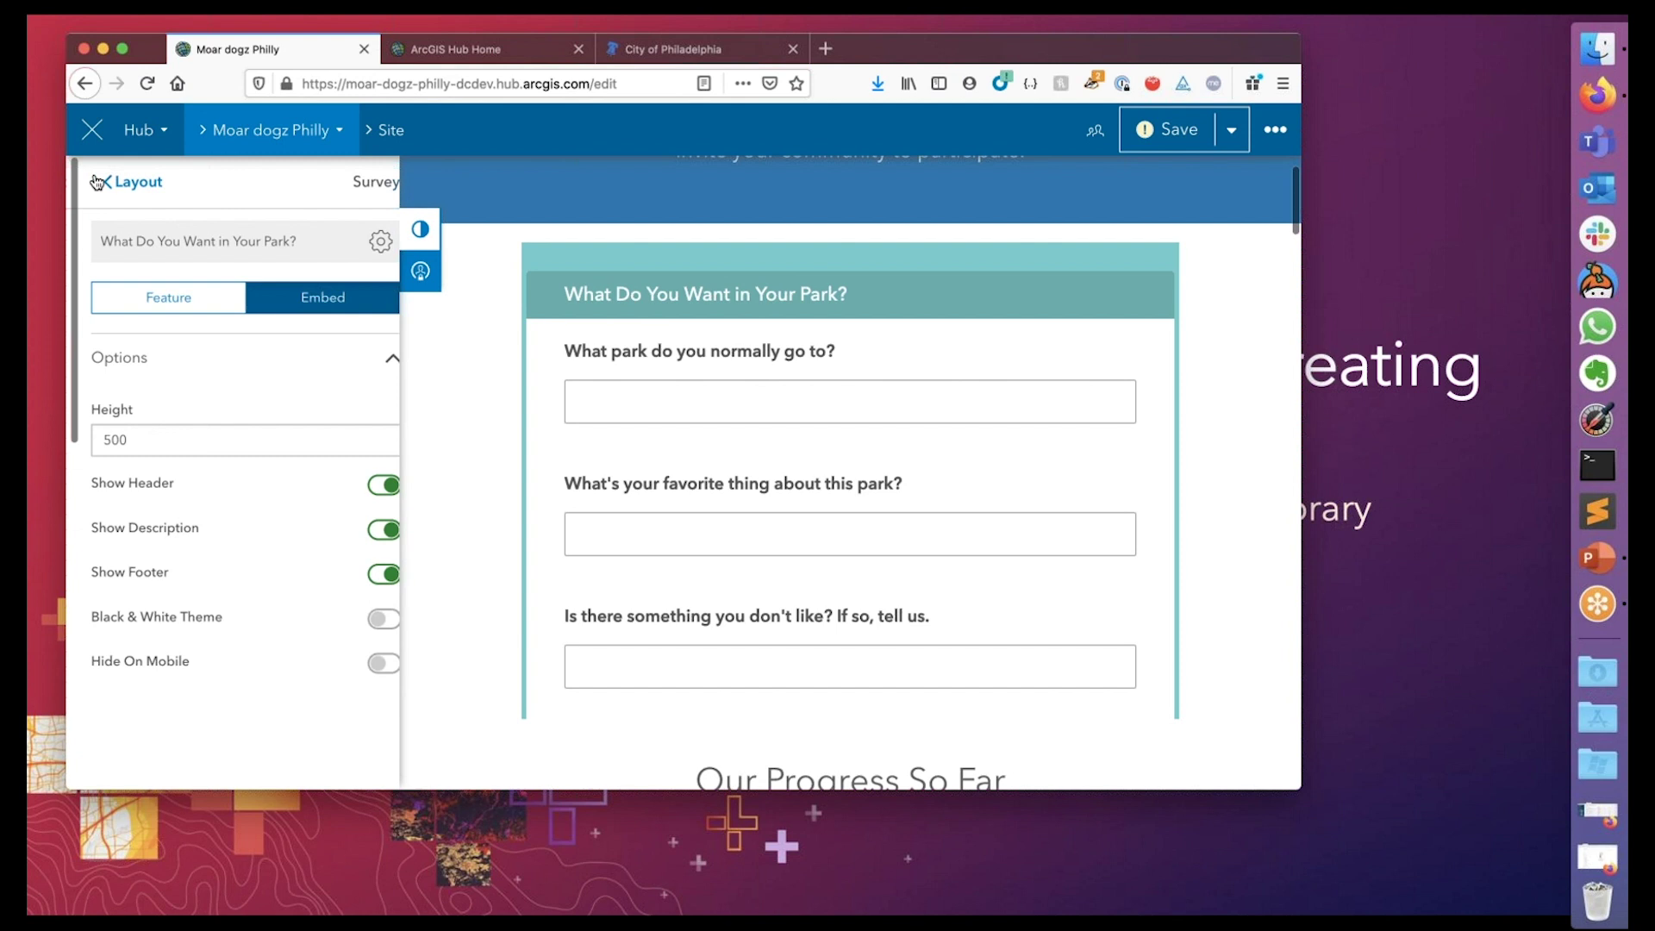
{"action": "scroll", "coordinate": [207, 579], "scroll_direction": "down", "scroll_amount": 3}
{"action": "left_click_drag", "start_coordinate": [207, 580], "coordinate": [1164, 473]}
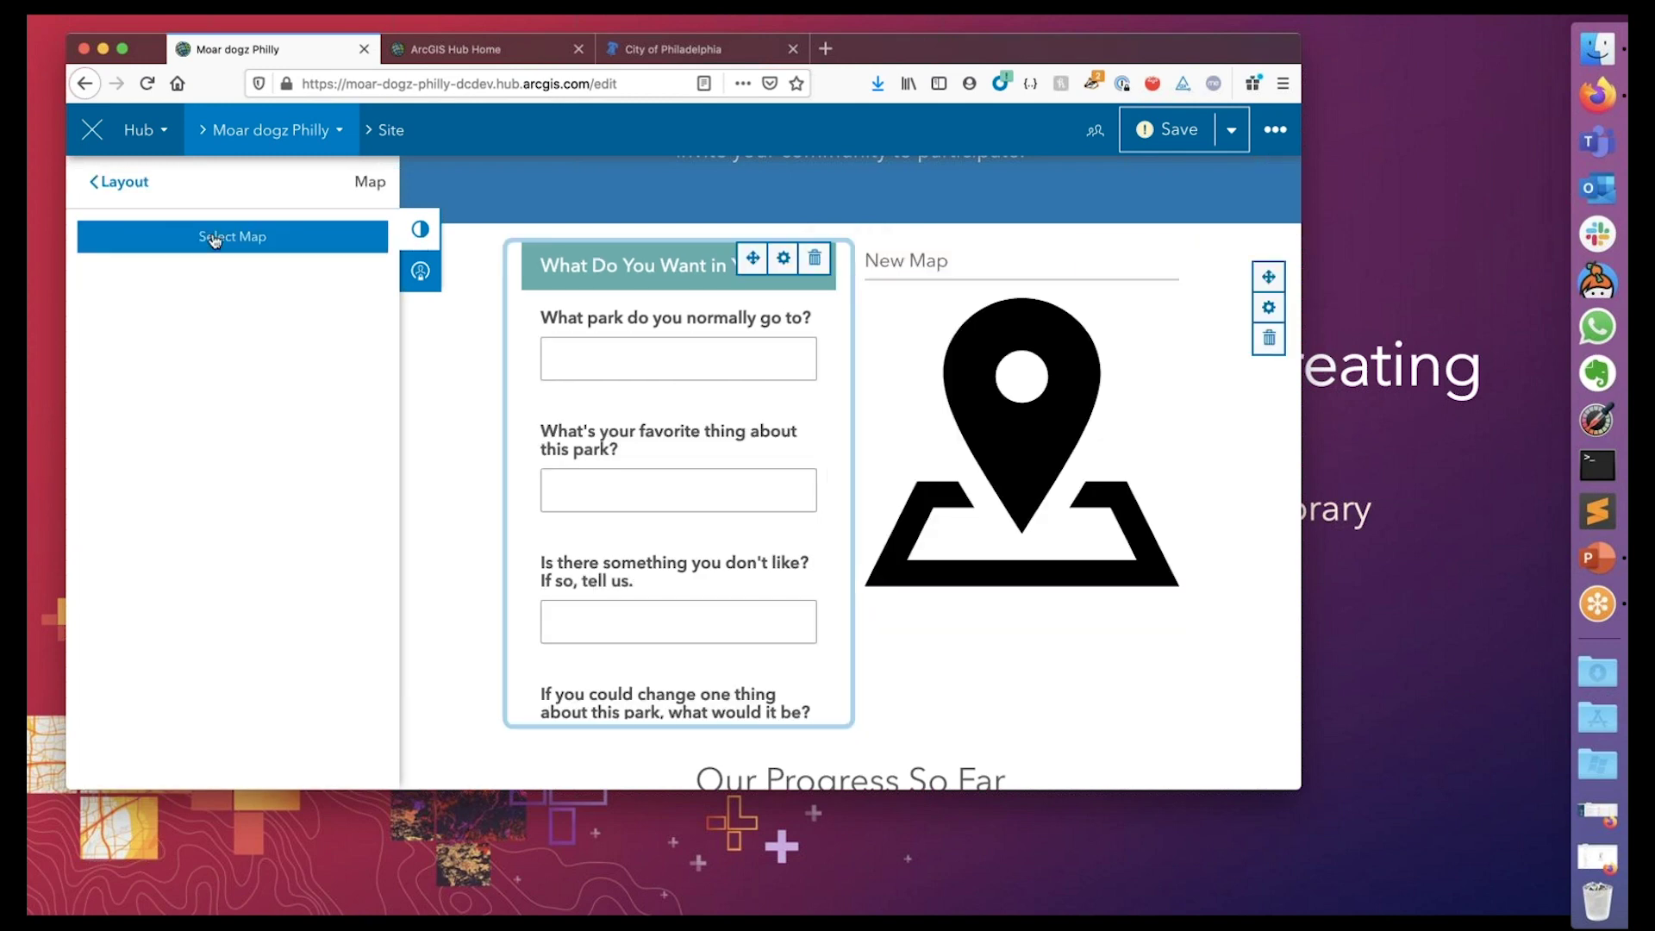
Assign the organization's "Philly Parks" map to the Map card, filtering for web maps and searching for "philly"
{"action": "left_click", "coordinate": [371, 237]}
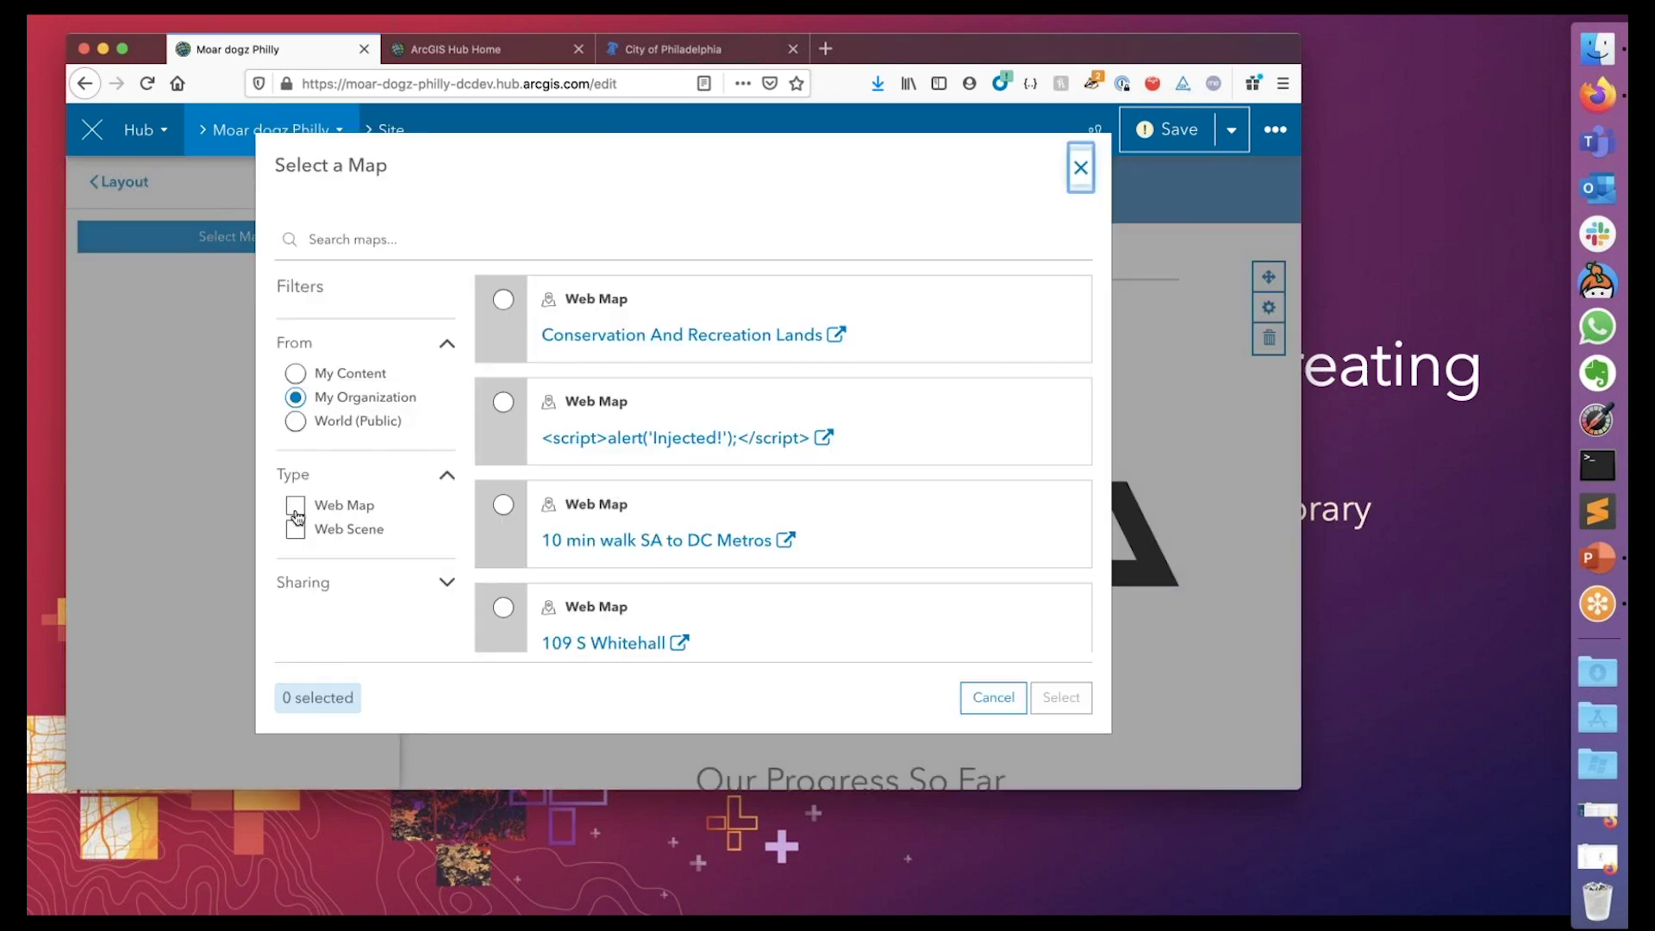
{"action": "left_click", "coordinate": [294, 512]}
{"action": "left_click", "coordinate": [290, 373]}
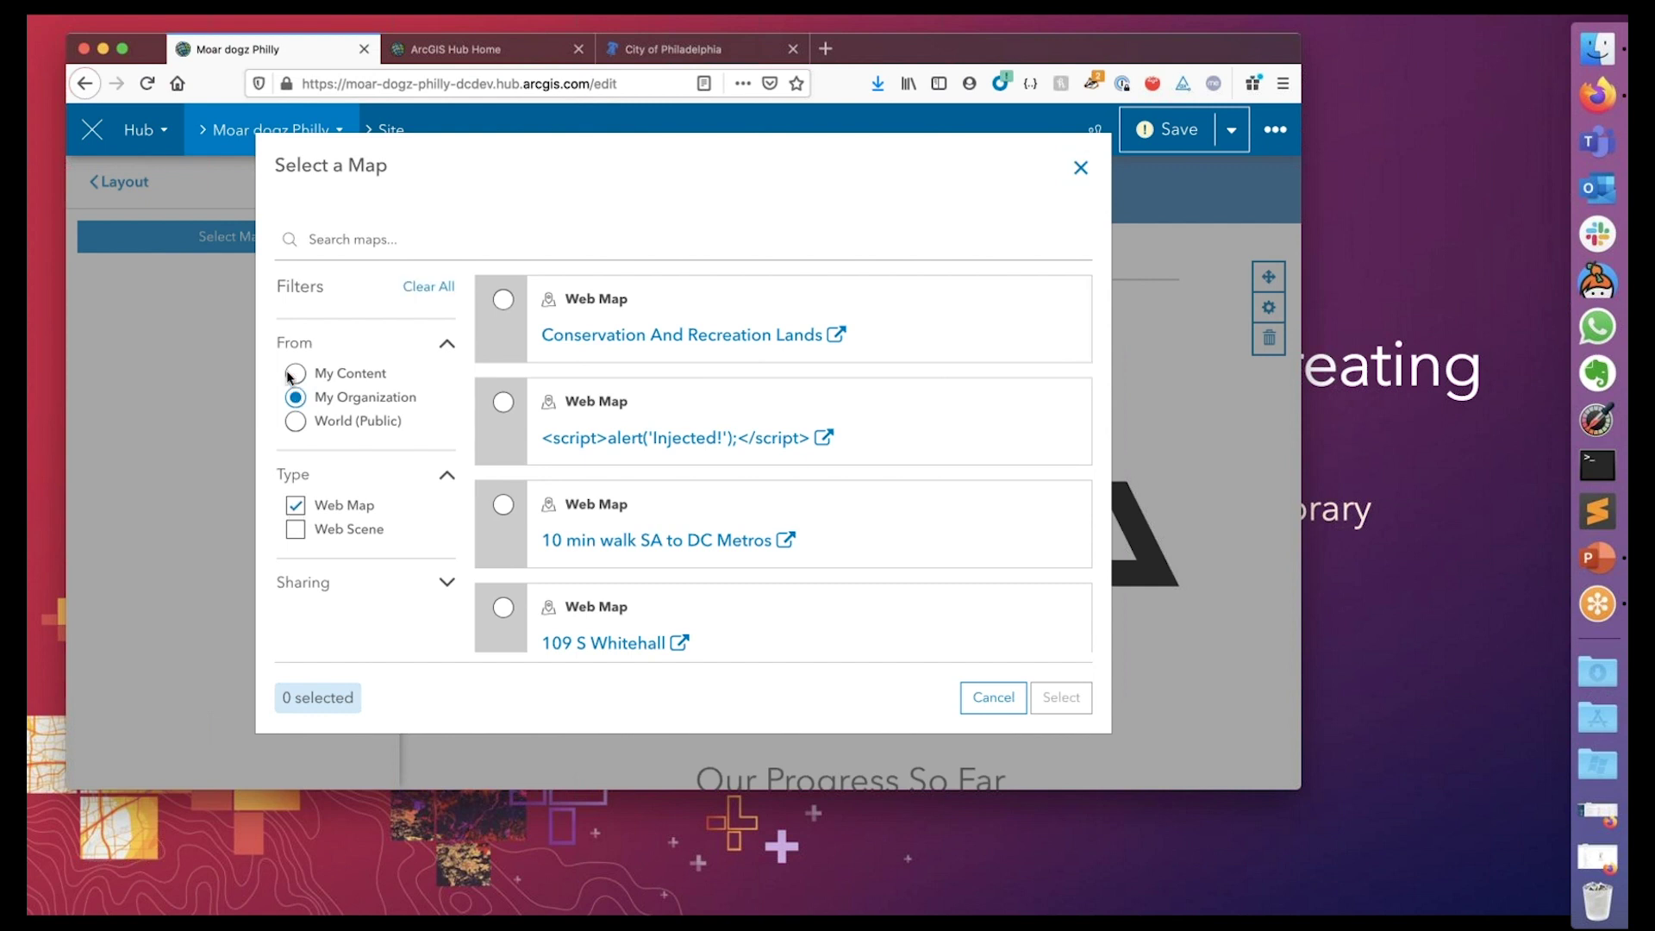
{"action": "scroll", "coordinate": [467, 437], "scroll_direction": "down", "scroll_amount": 3}
{"action": "scroll", "coordinate": [468, 437], "scroll_direction": "up", "scroll_amount": 3}
{"action": "left_click", "coordinate": [295, 398]}
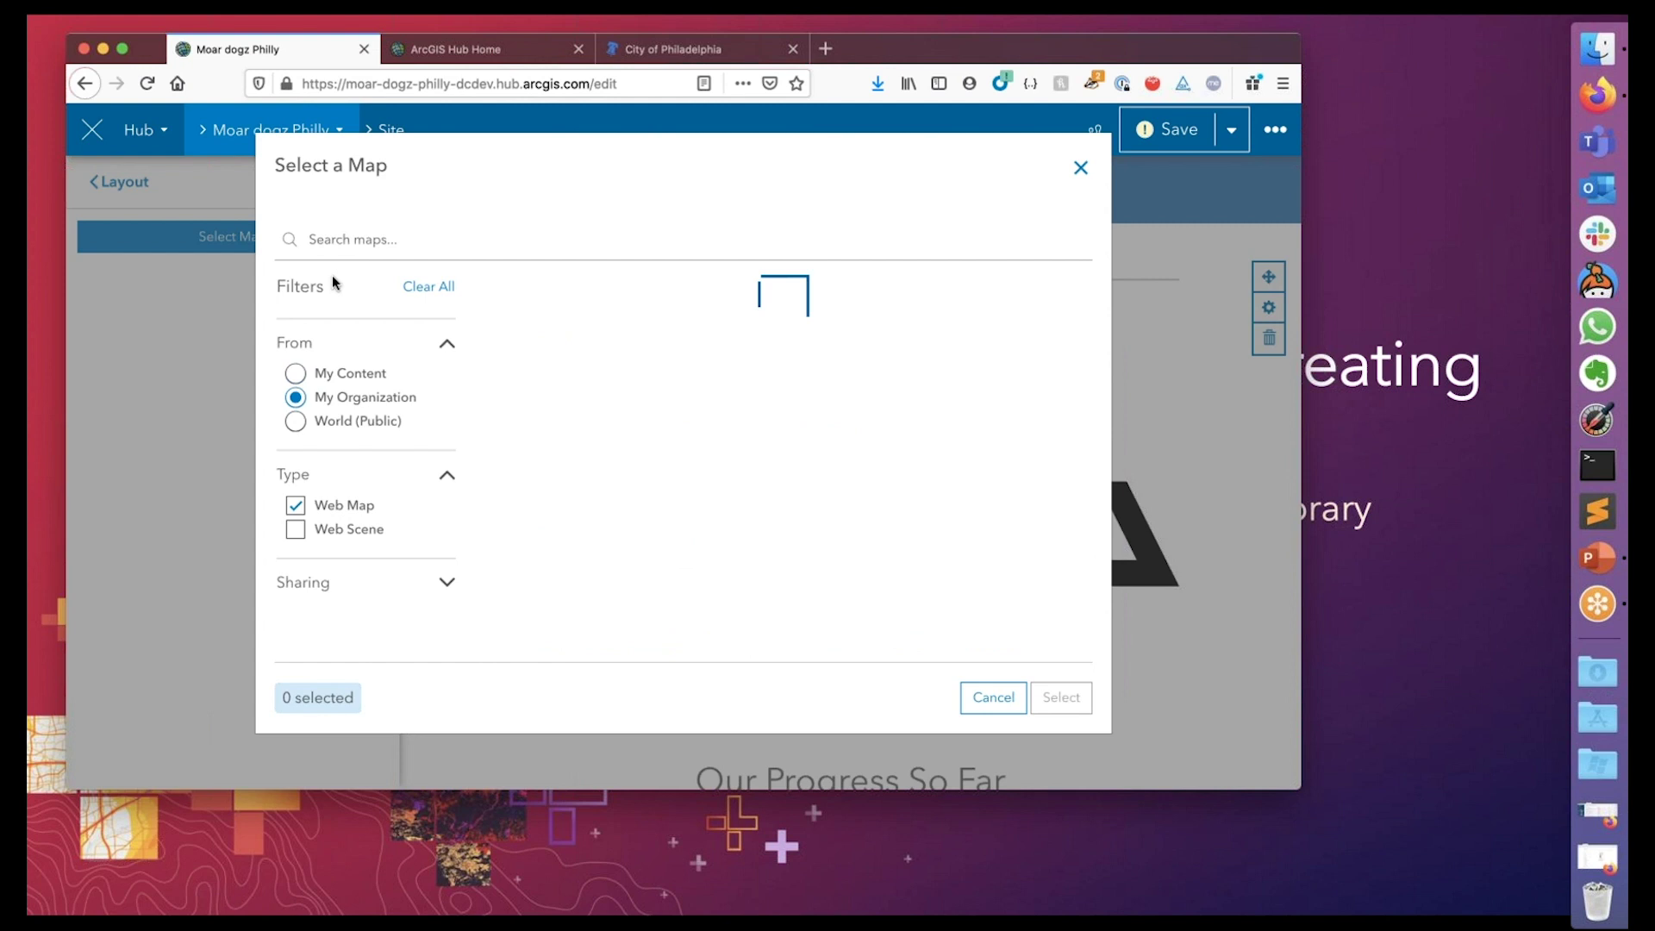
{"action": "left_click", "coordinate": [332, 248]}
{"action": "type", "text": "philly"}
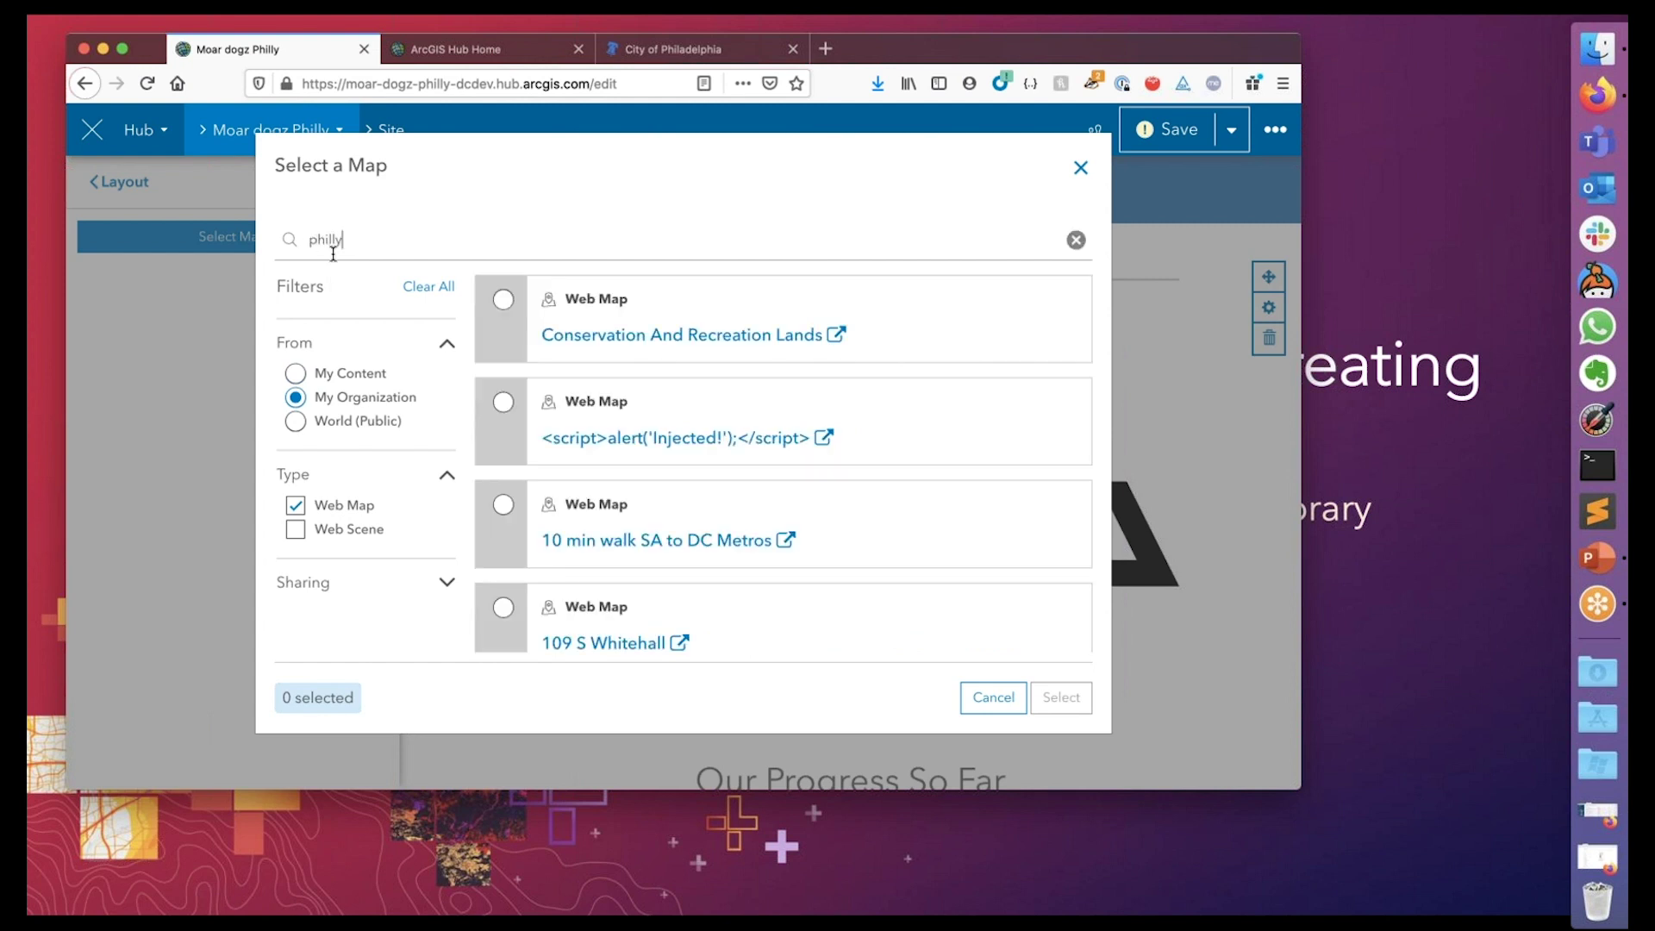
{"action": "left_click", "coordinate": [504, 402]}
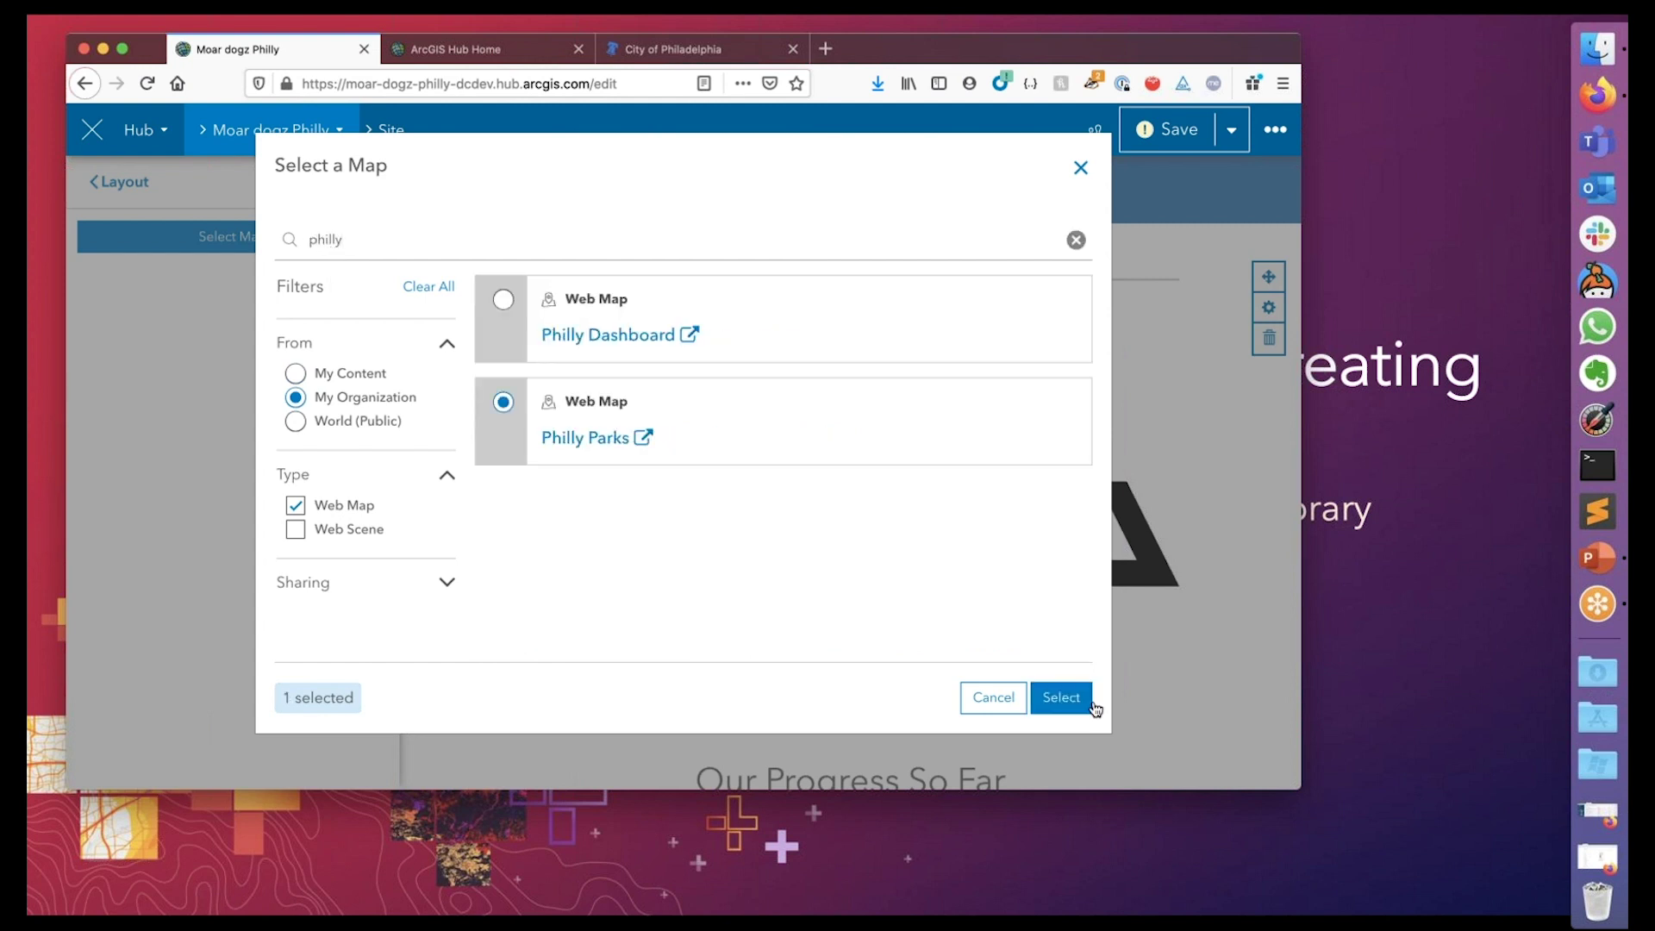
{"action": "left_click", "coordinate": [1061, 697]}
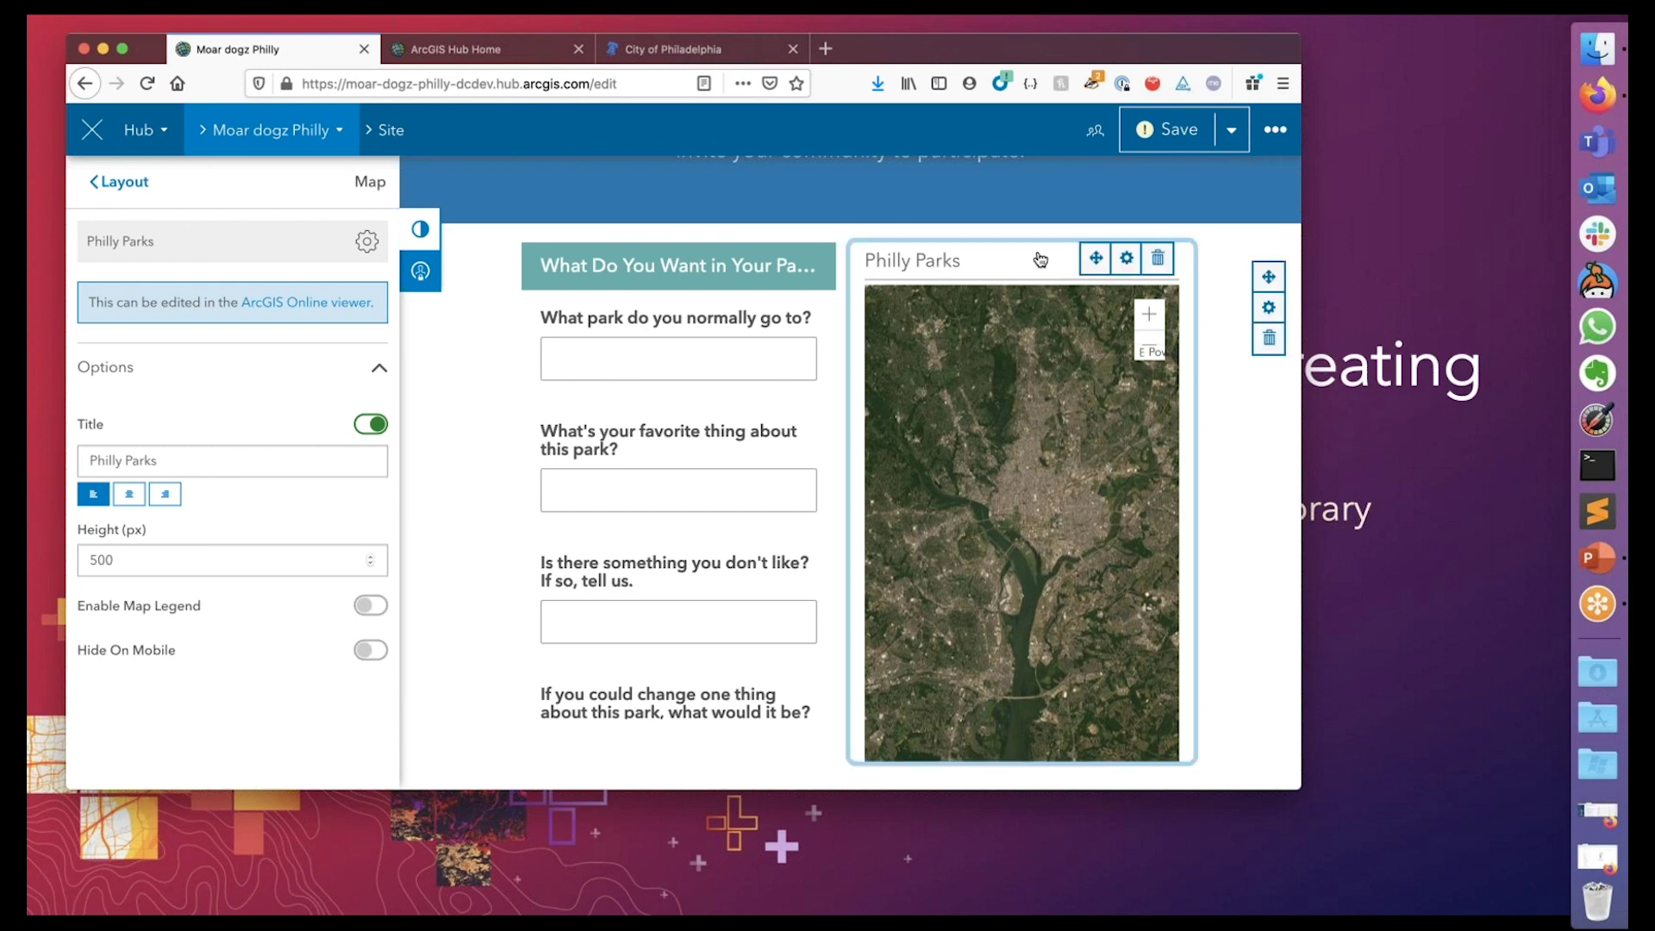
Move the Philly Parks map card above the survey card so that it spans the full row width
{"action": "left_click_drag", "start_coordinate": [1095, 259], "coordinate": [871, 248]}
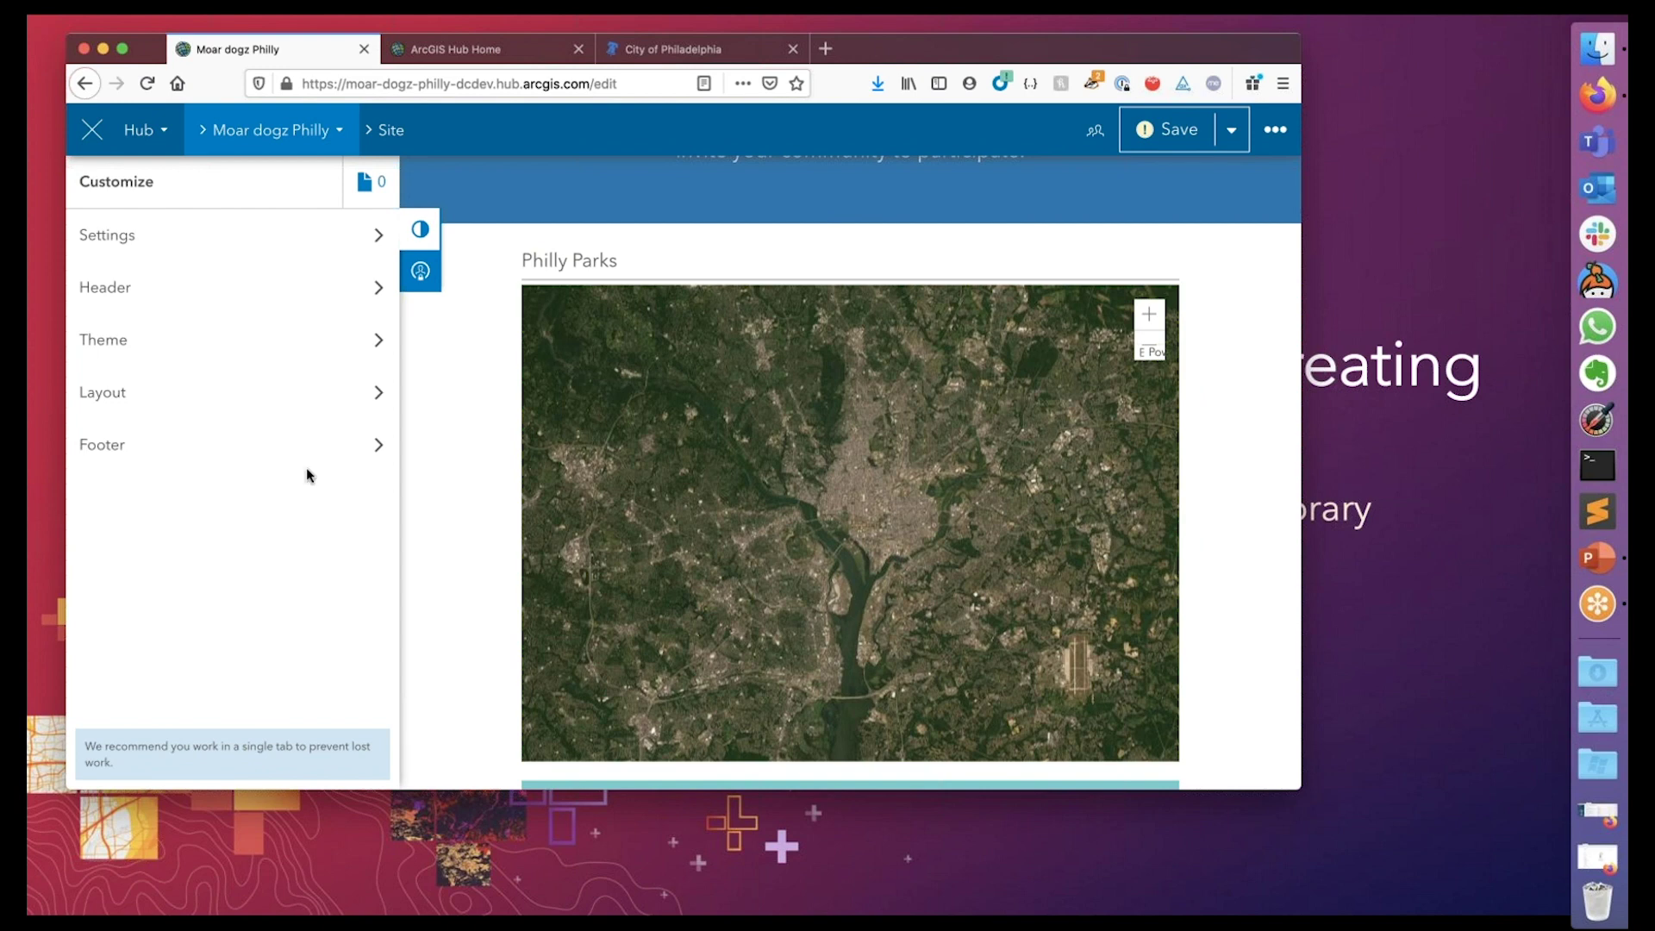
{"action": "scroll", "coordinate": [438, 483], "scroll_direction": "down", "scroll_amount": 1}
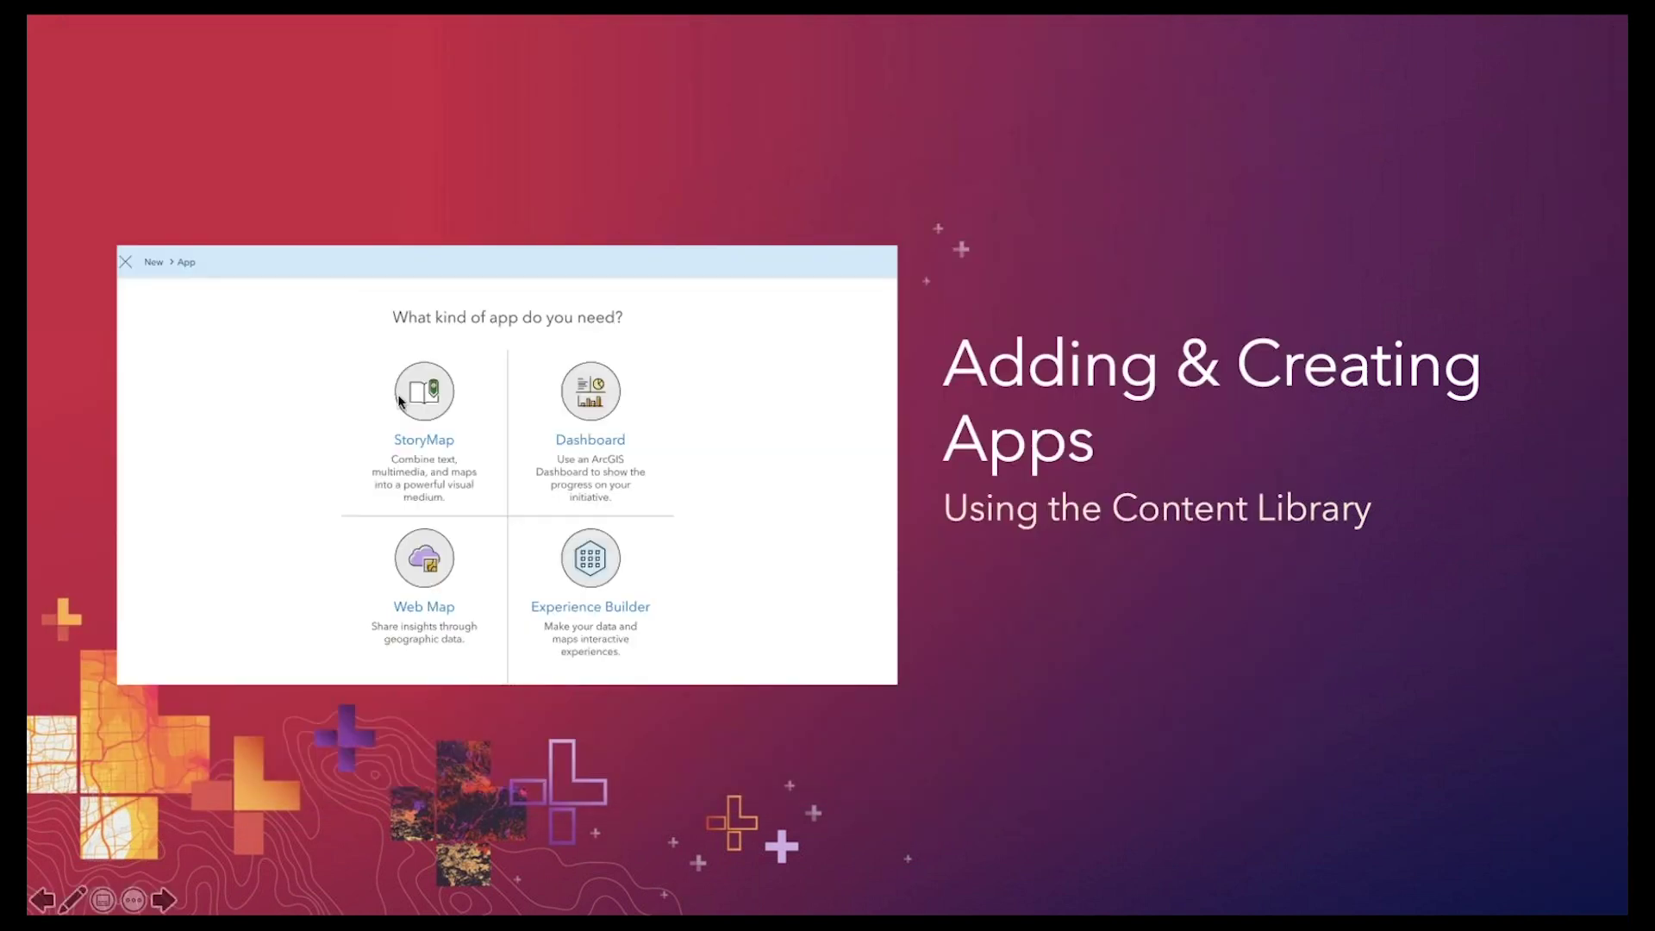
{"action": "key", "text": "Right"}
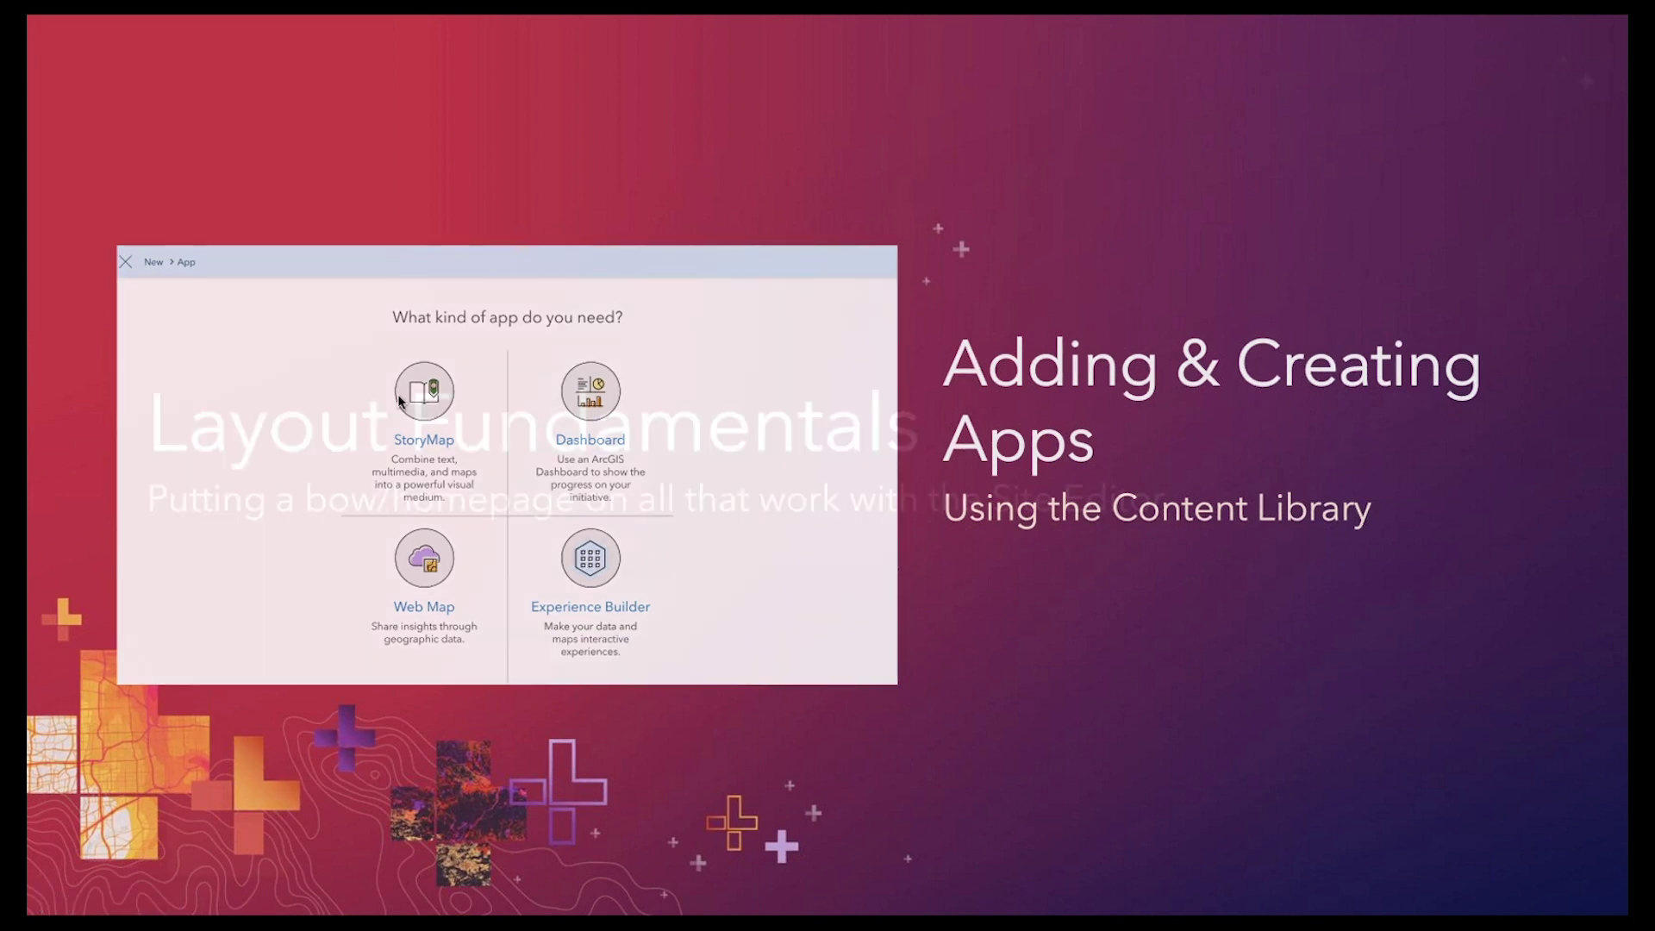
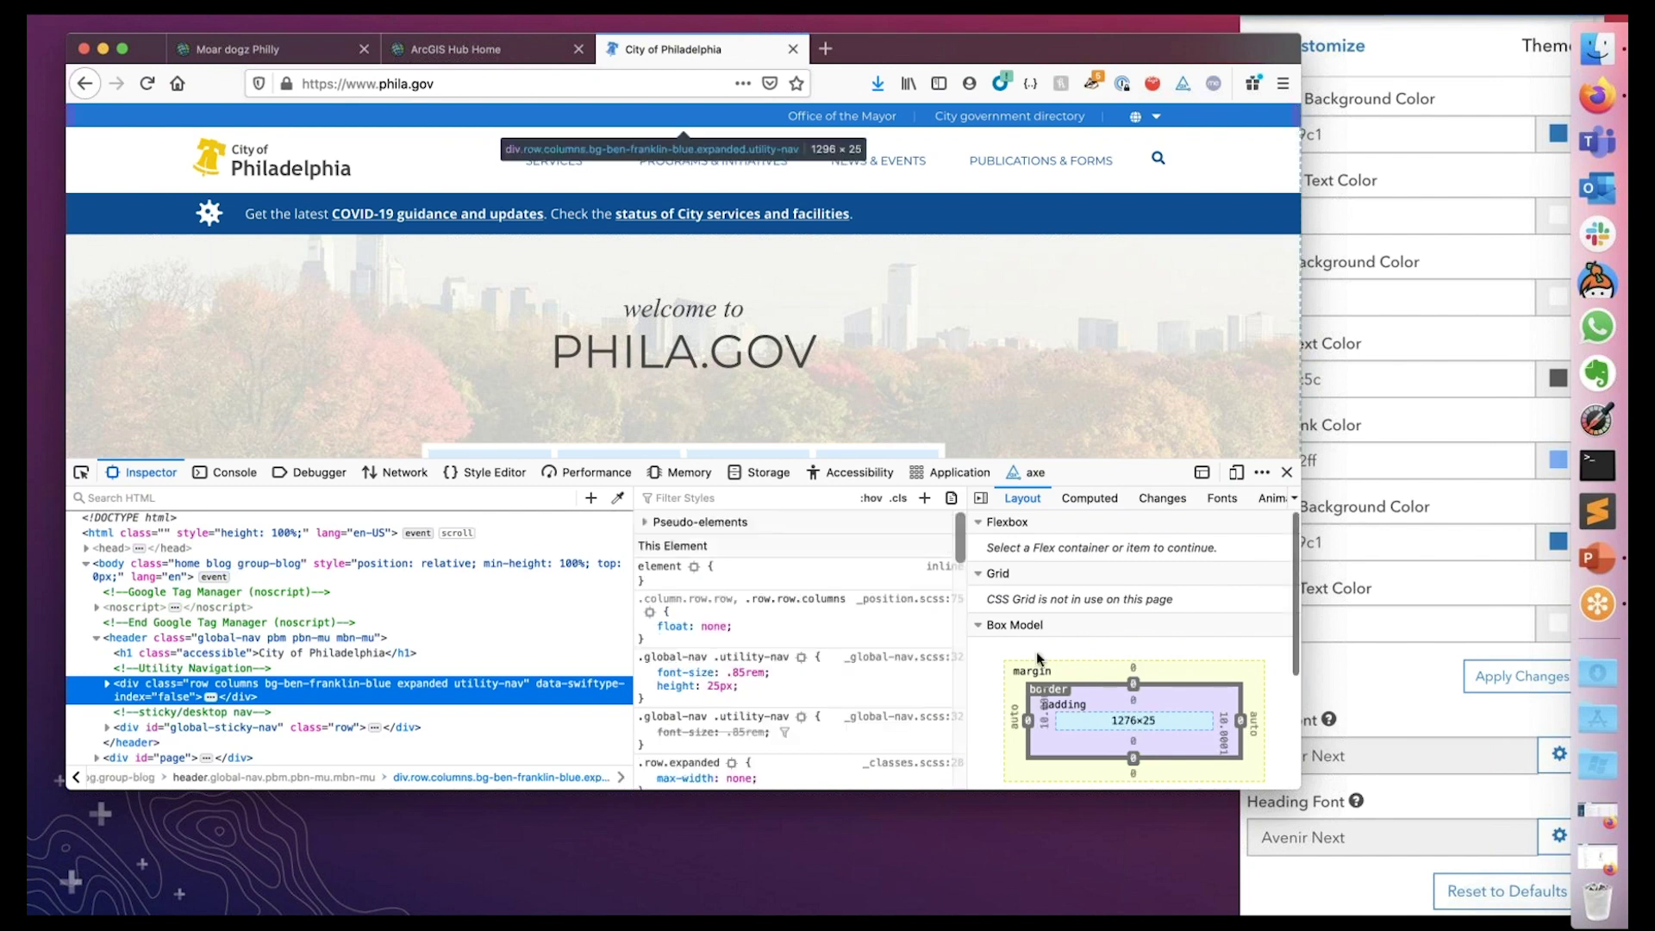
Copy the background color value #2176d2 from the phila.gov utility navigation's ".bg-ben-franklin-blue" style rule
{"action": "scroll", "coordinate": [1038, 658], "scroll_direction": "down", "scroll_amount": 2}
{"action": "scroll", "coordinate": [793, 673], "scroll_direction": "down", "scroll_amount": 5}
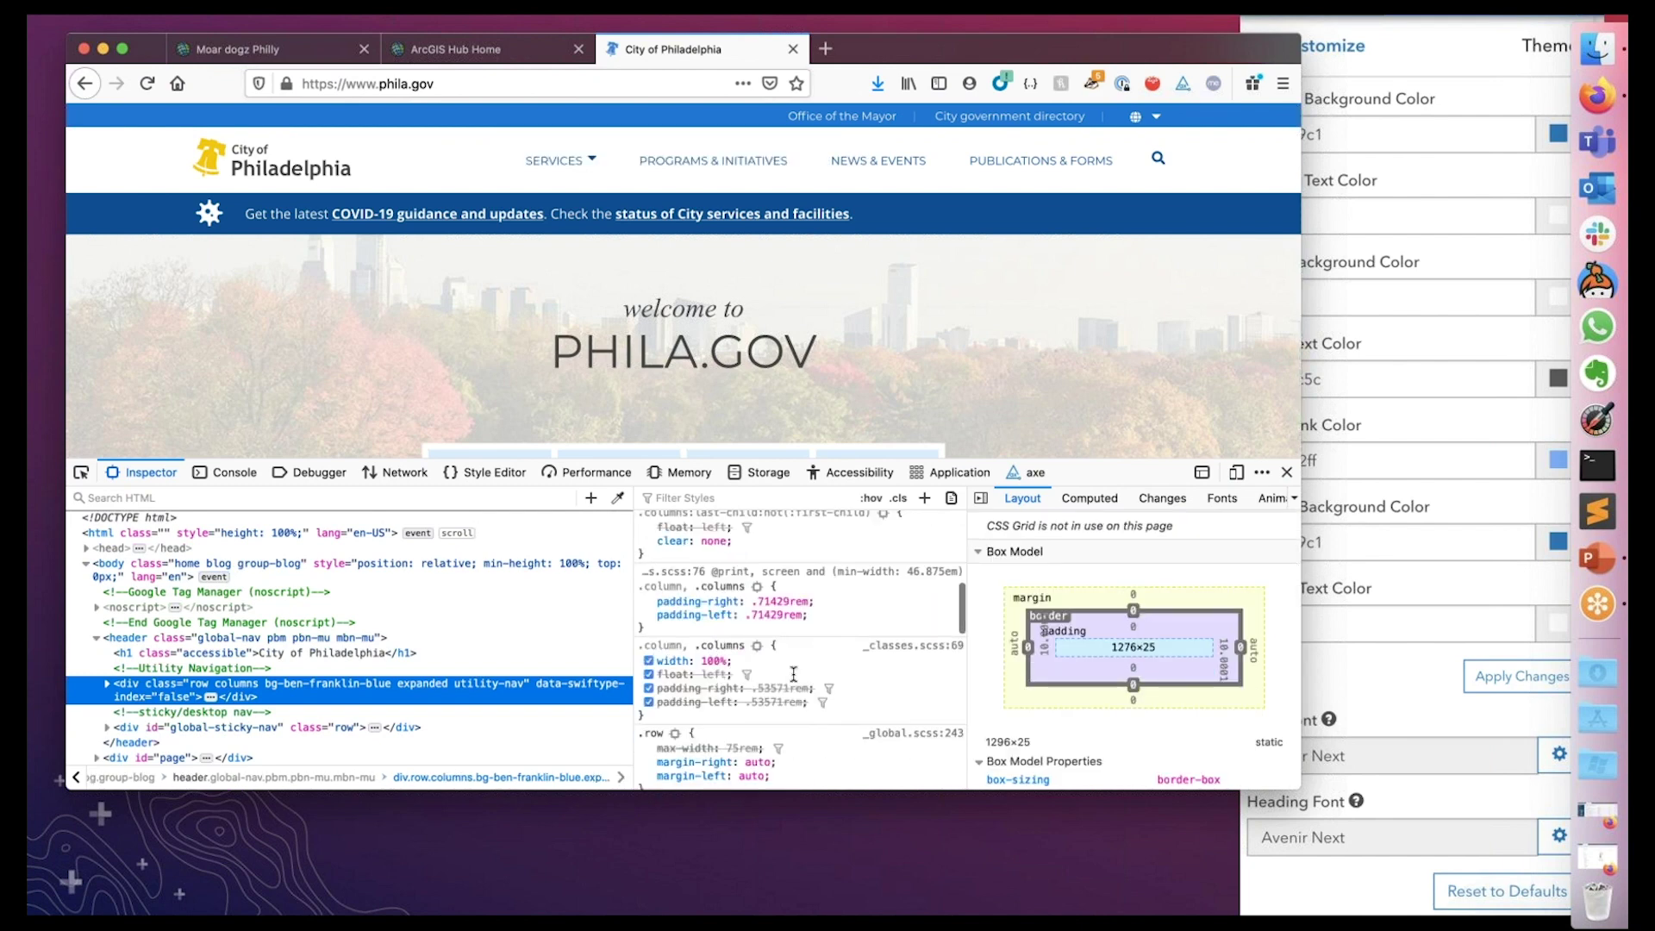
{"action": "scroll", "coordinate": [793, 674], "scroll_direction": "down", "scroll_amount": 3}
{"action": "left_click", "coordinate": [814, 665]}
{"action": "key", "text": "ctrl+c"}
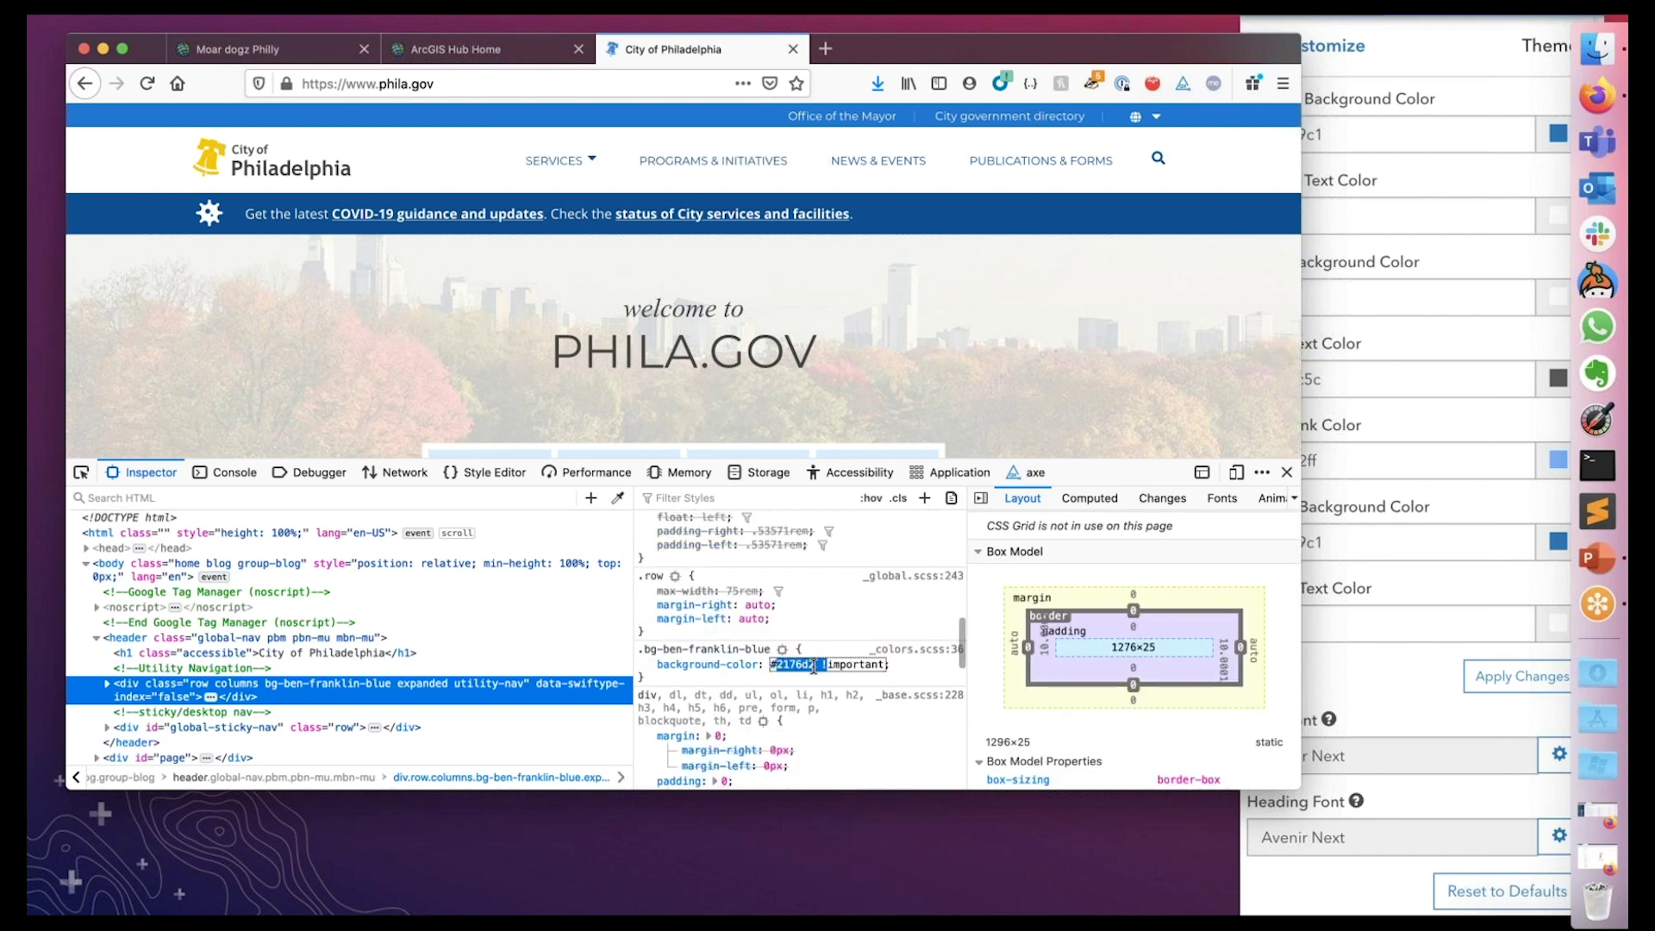
Set the site theme's Global Nav Background Color to #2176d2 and copy the cleaned-up value
{"action": "left_click", "coordinate": [278, 45]}
{"action": "left_click", "coordinate": [120, 183]}
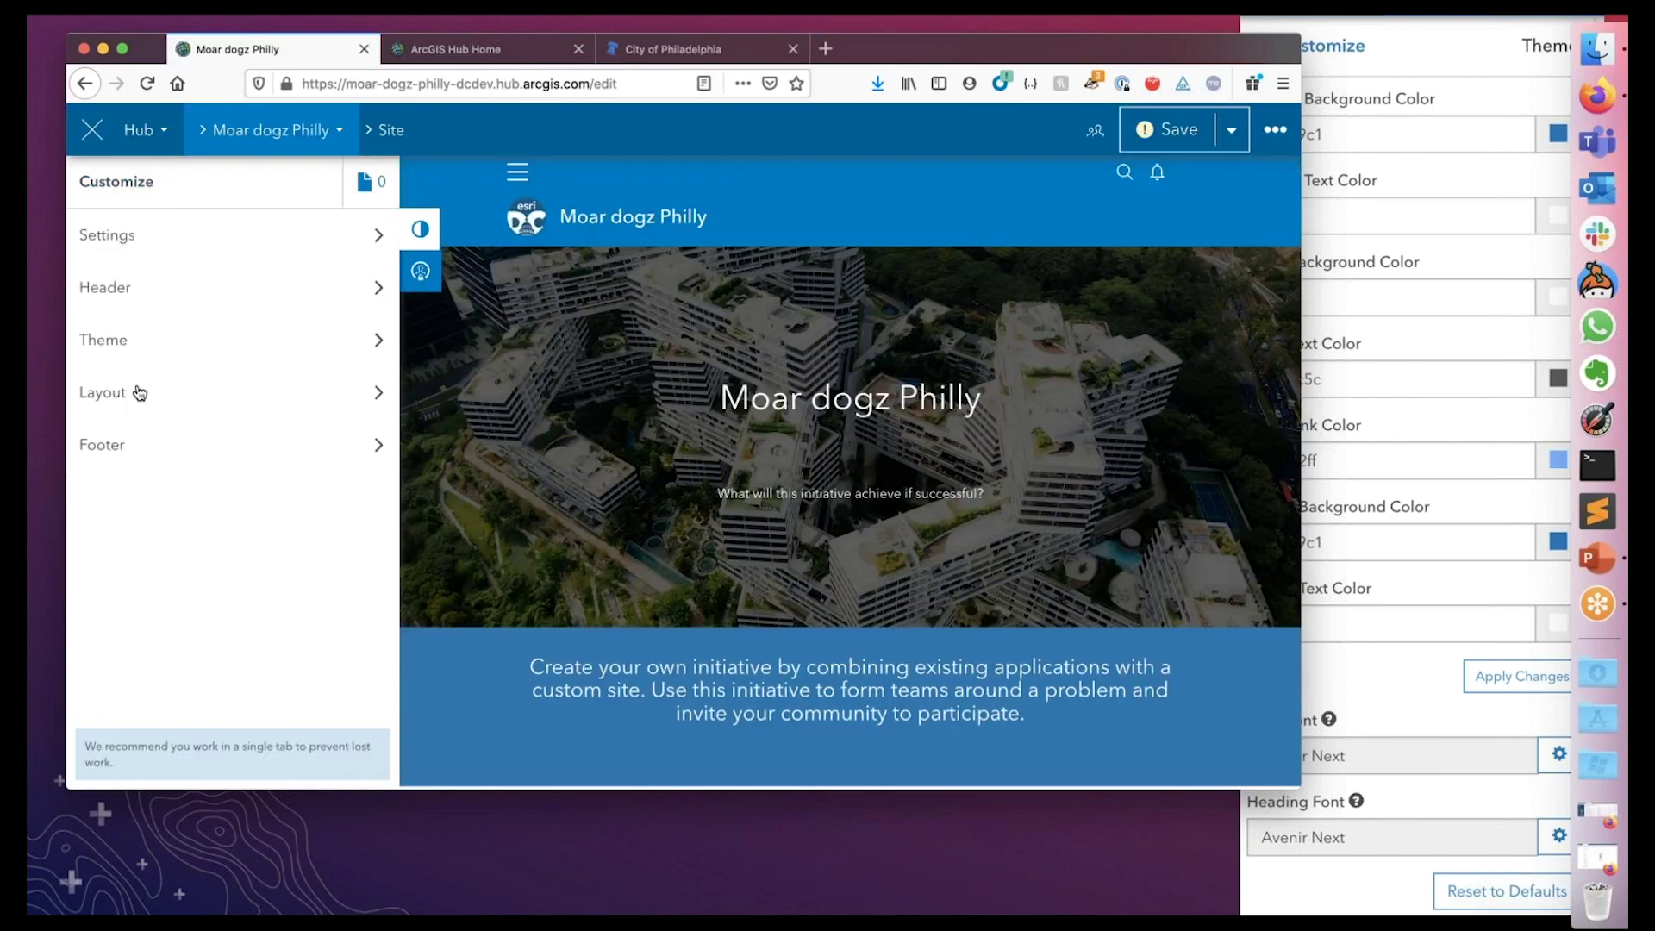
{"action": "left_click", "coordinate": [121, 345]}
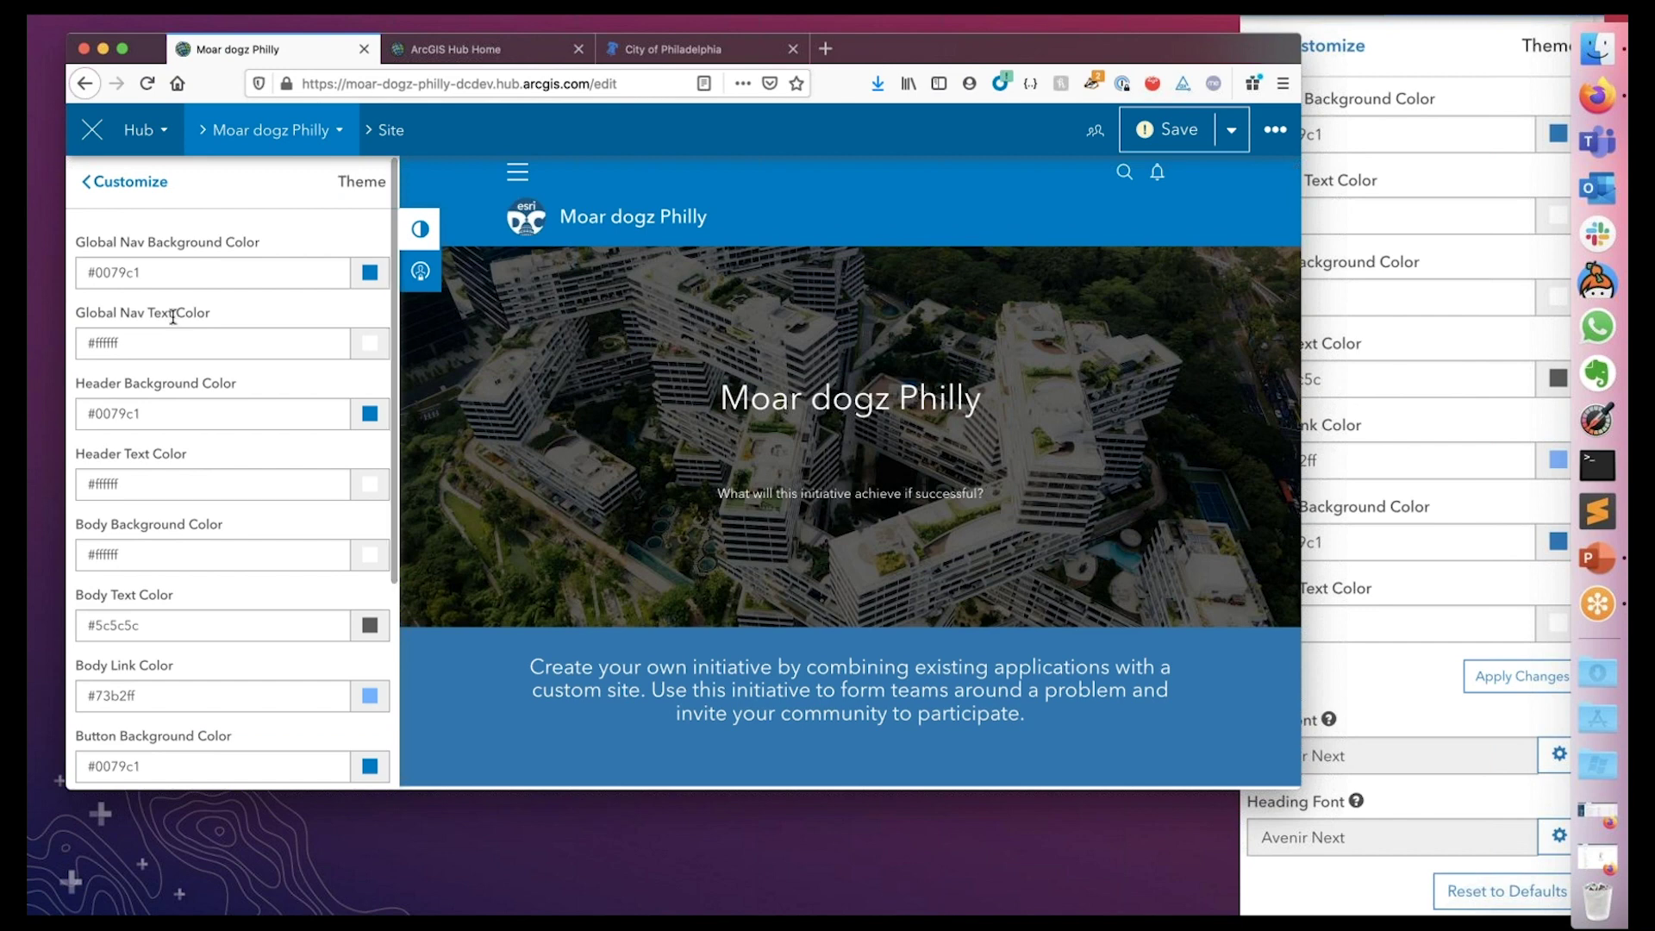
{"action": "left_click_drag", "start_coordinate": [146, 270], "coordinate": [74, 265]}
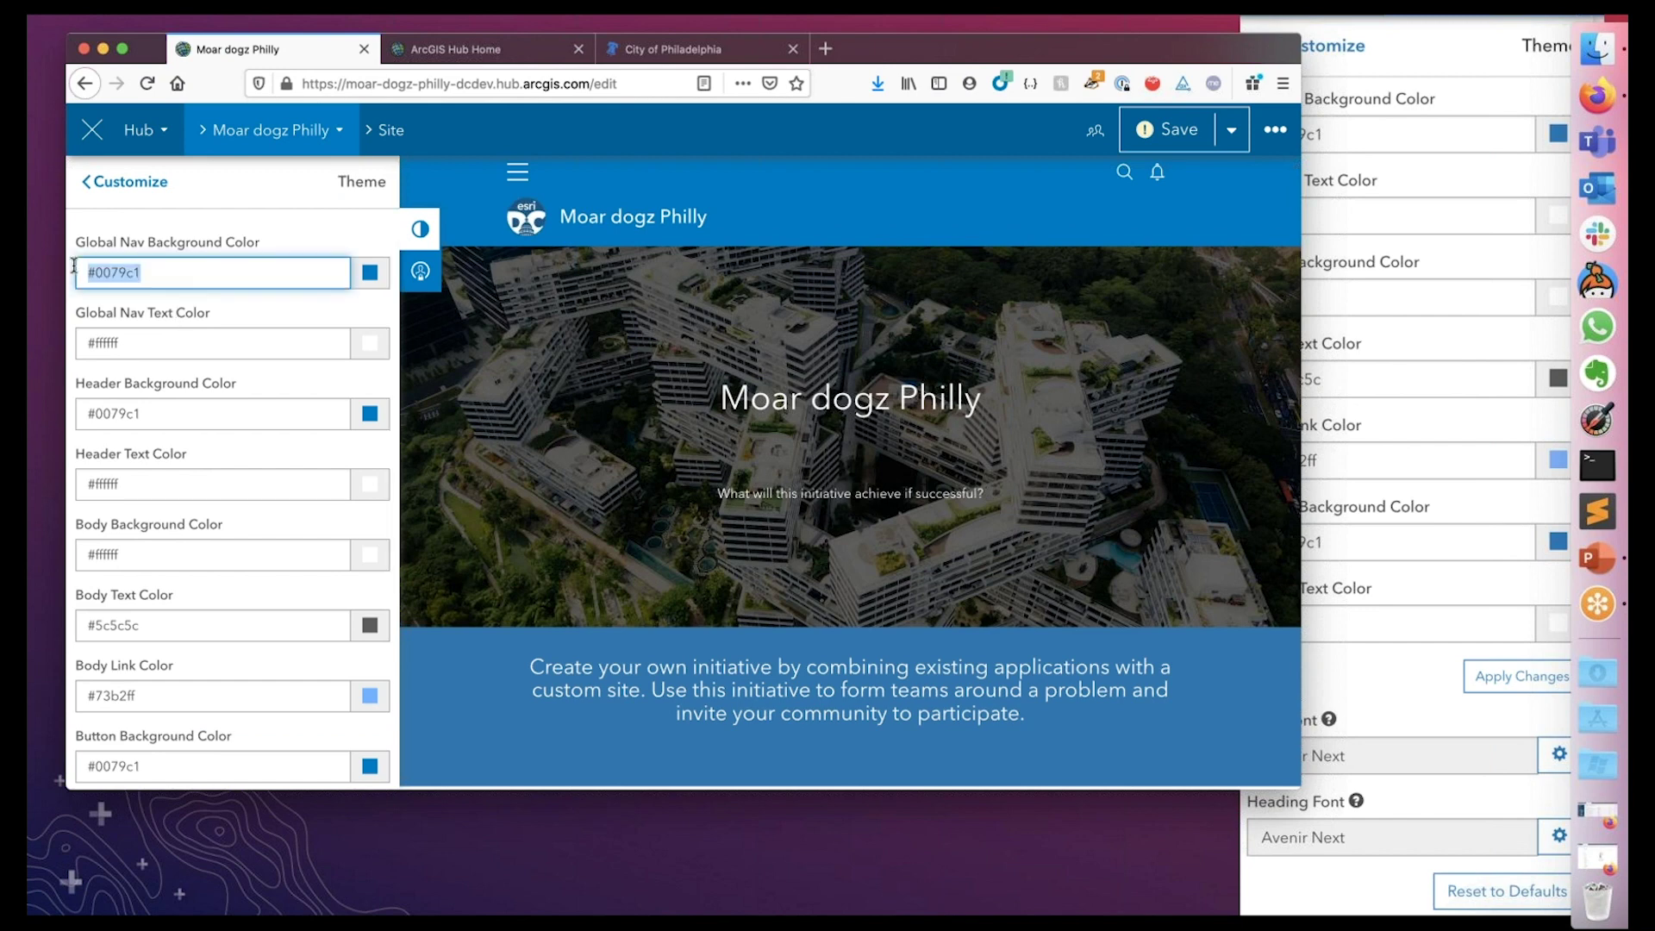
{"action": "key", "text": "ctrl+v"}
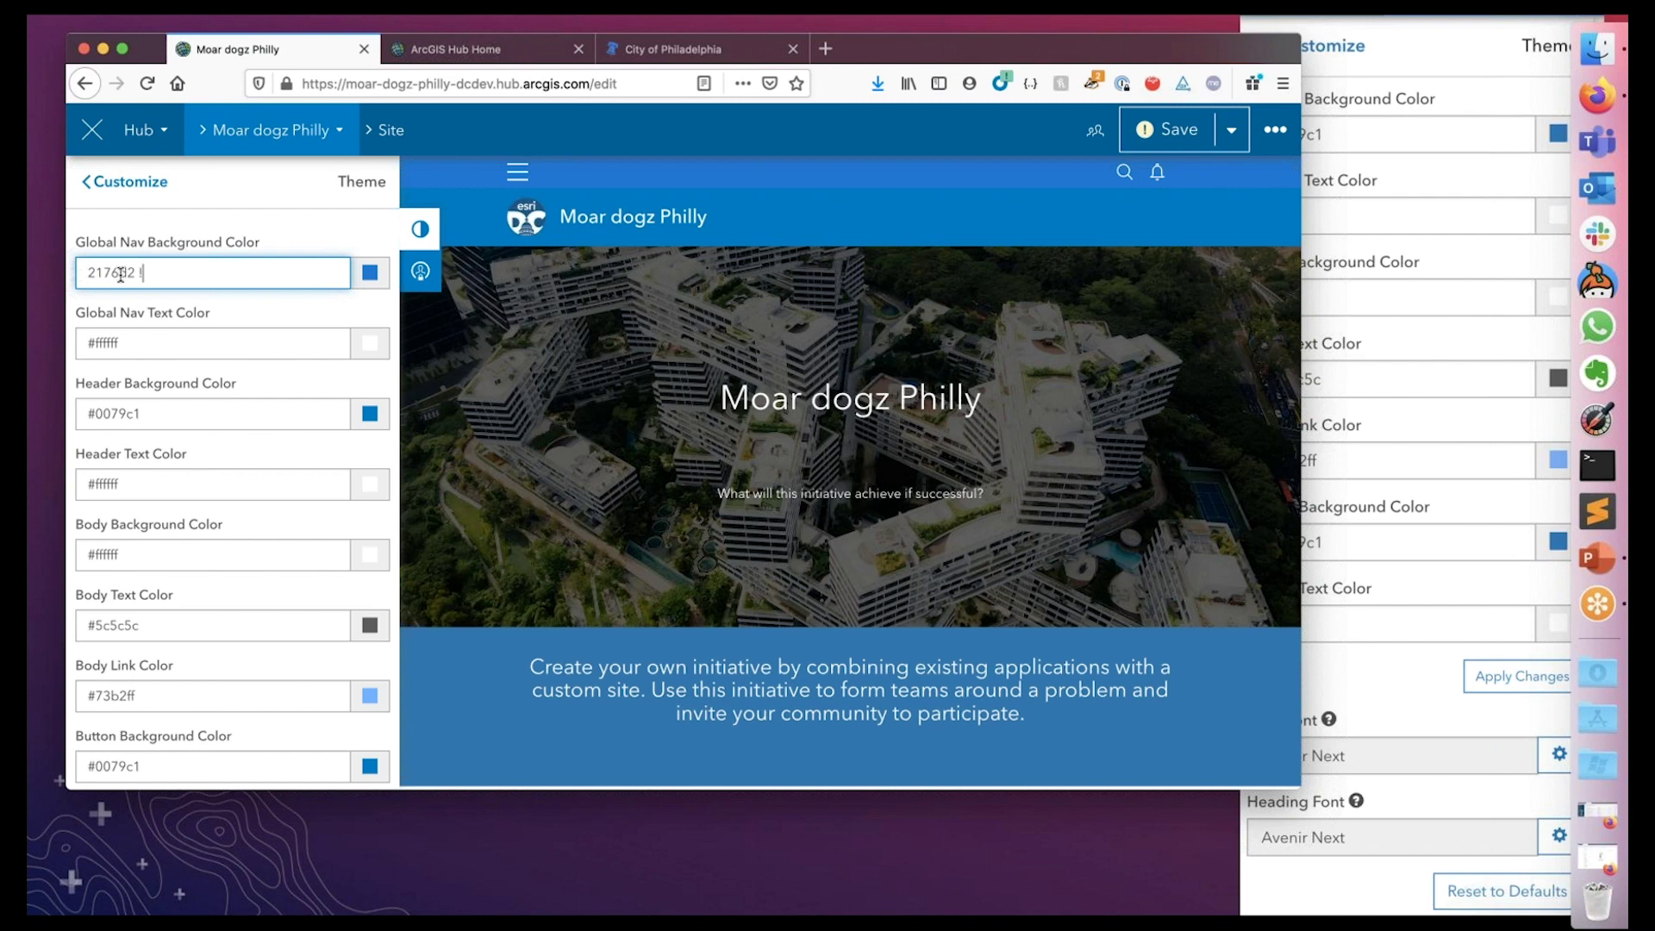
{"action": "key", "text": "super+Left"}
{"action": "type", "text": "#"}
{"action": "key", "text": "Tab"}
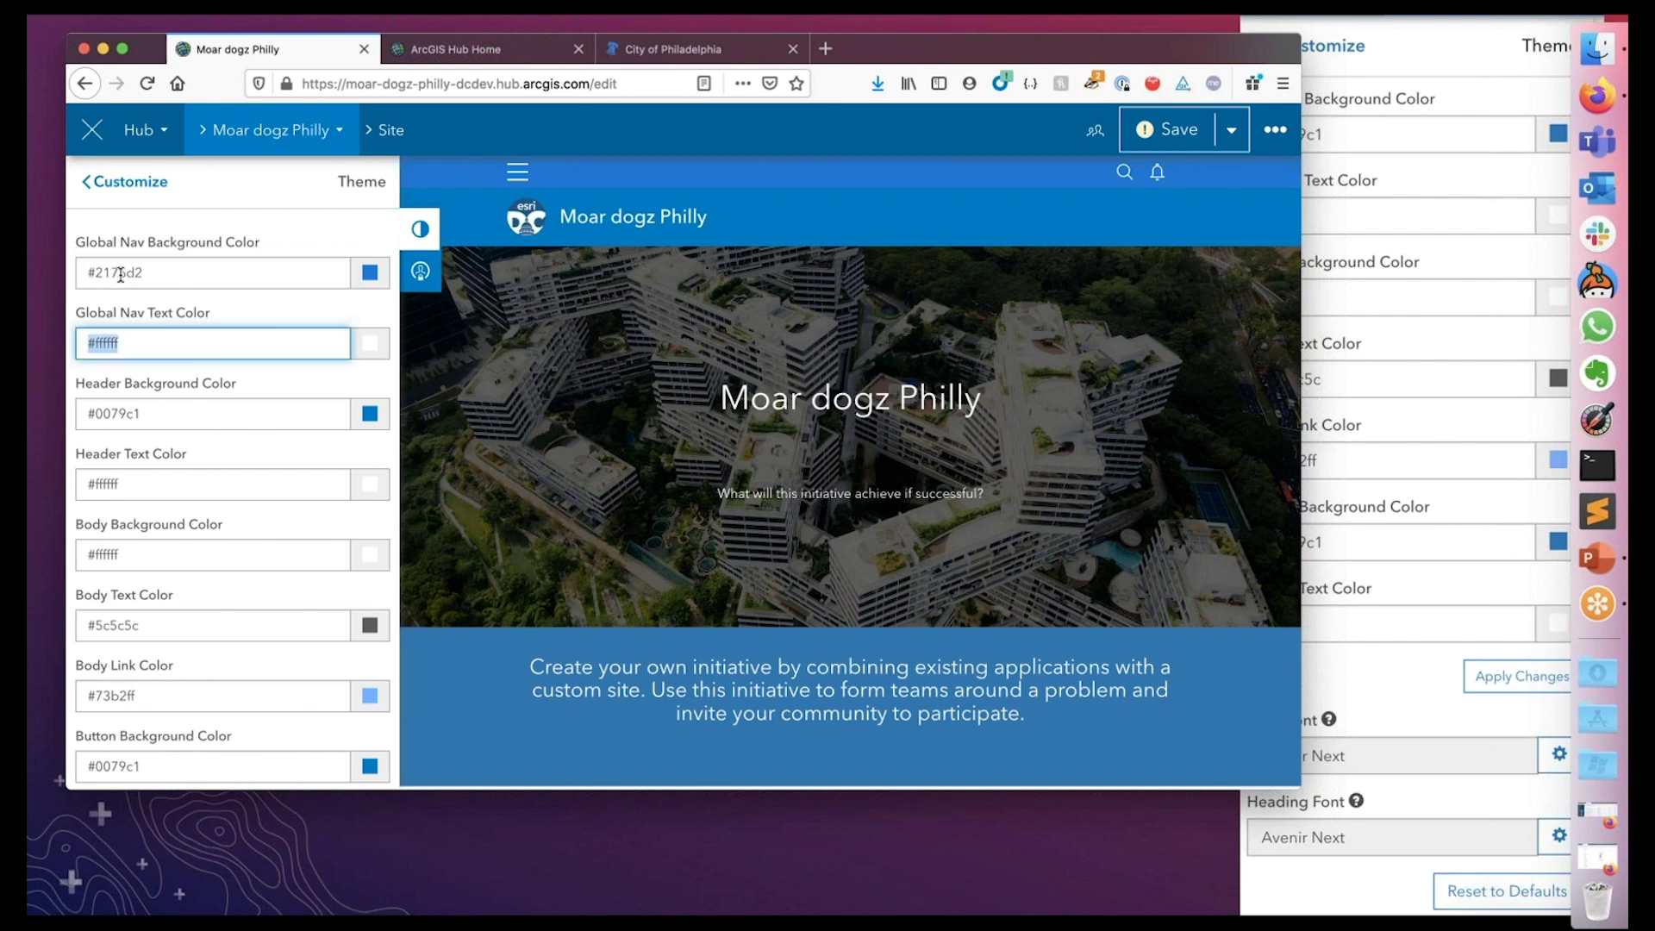
{"action": "triple_click", "coordinate": [152, 271]}
{"action": "key", "text": "super+c"}
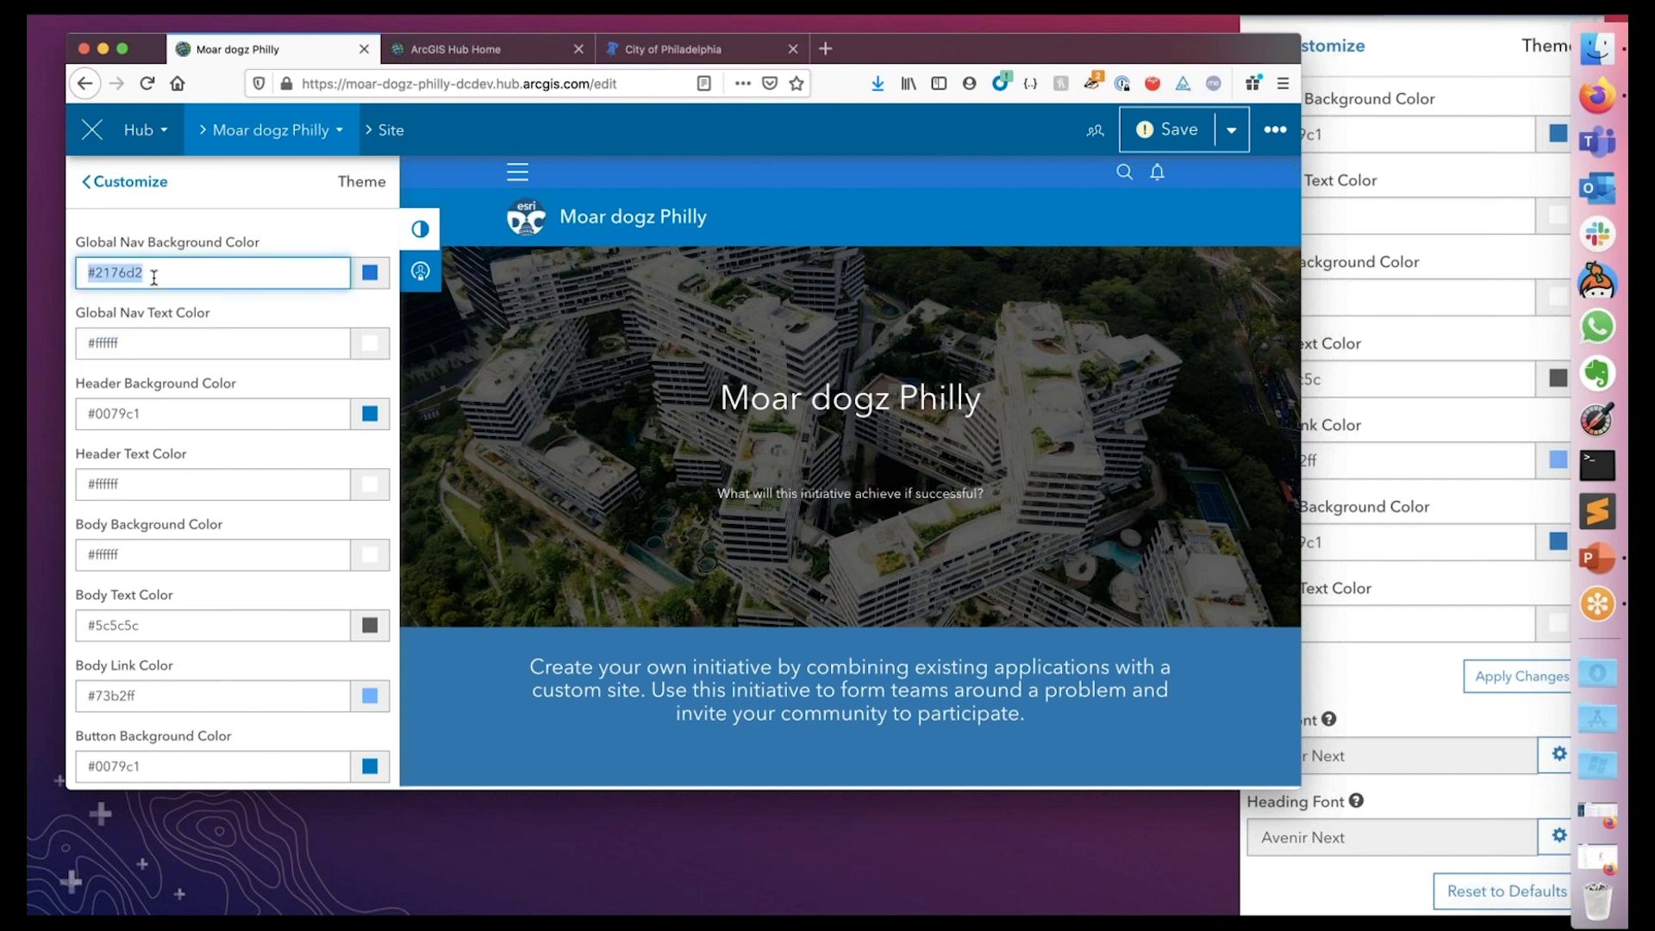
Set the theme's Header Background Color to #fff
{"action": "left_click", "coordinate": [131, 347]}
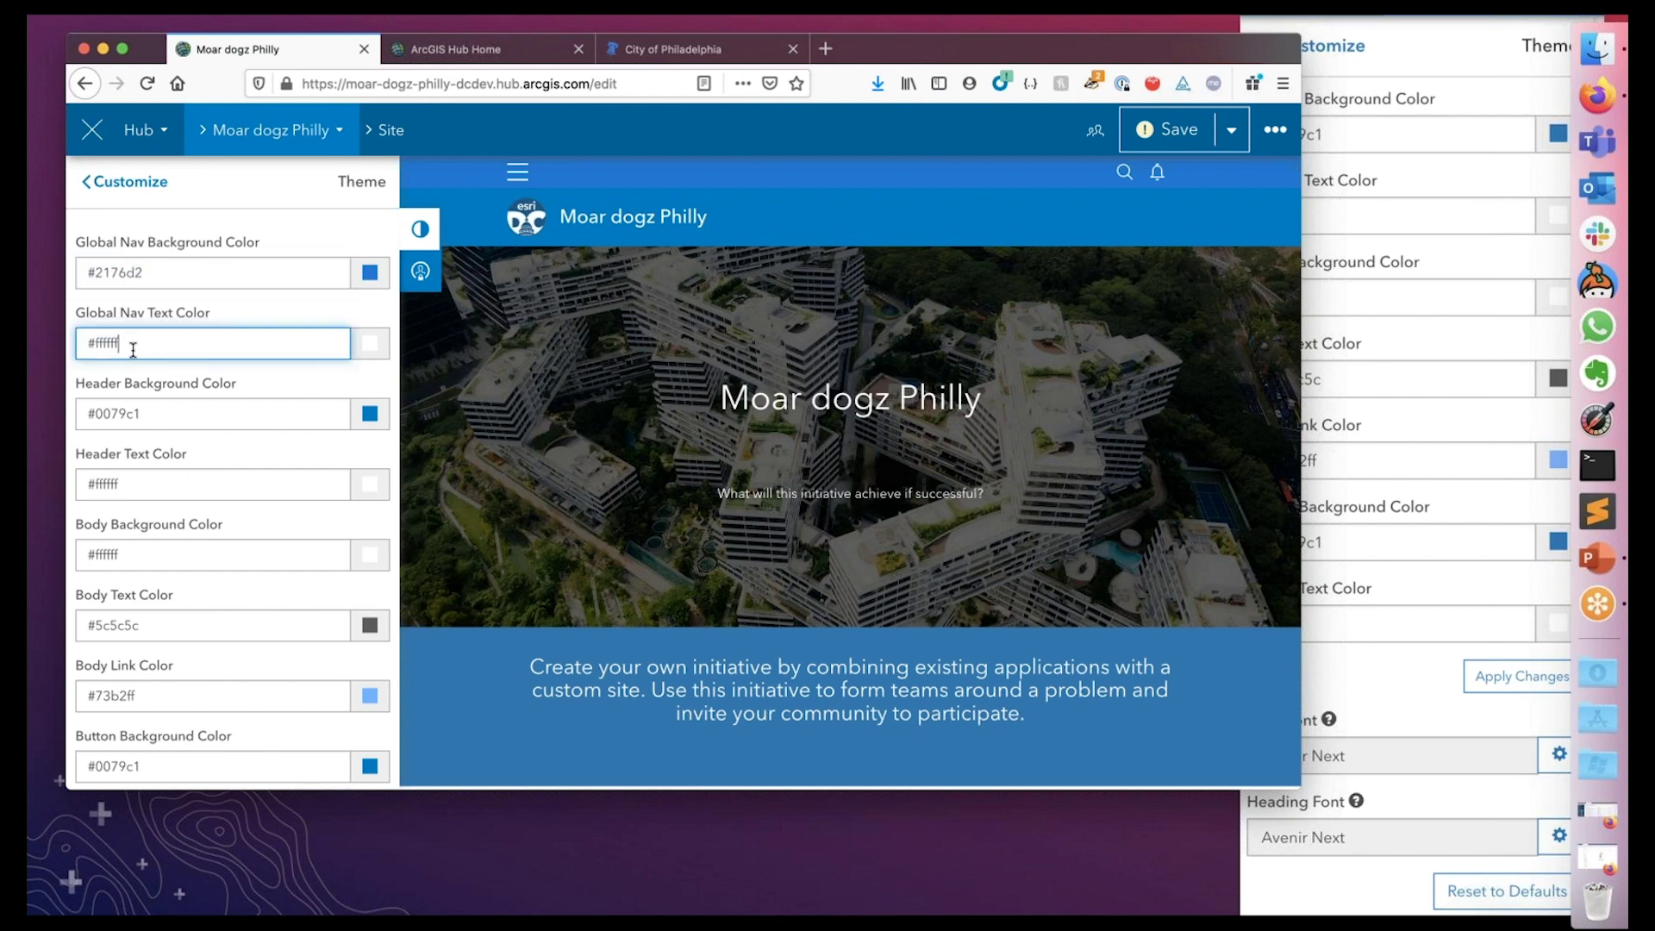
{"action": "left_click_drag", "start_coordinate": [156, 413], "coordinate": [97, 414]}
{"action": "type", "text": "fff"}
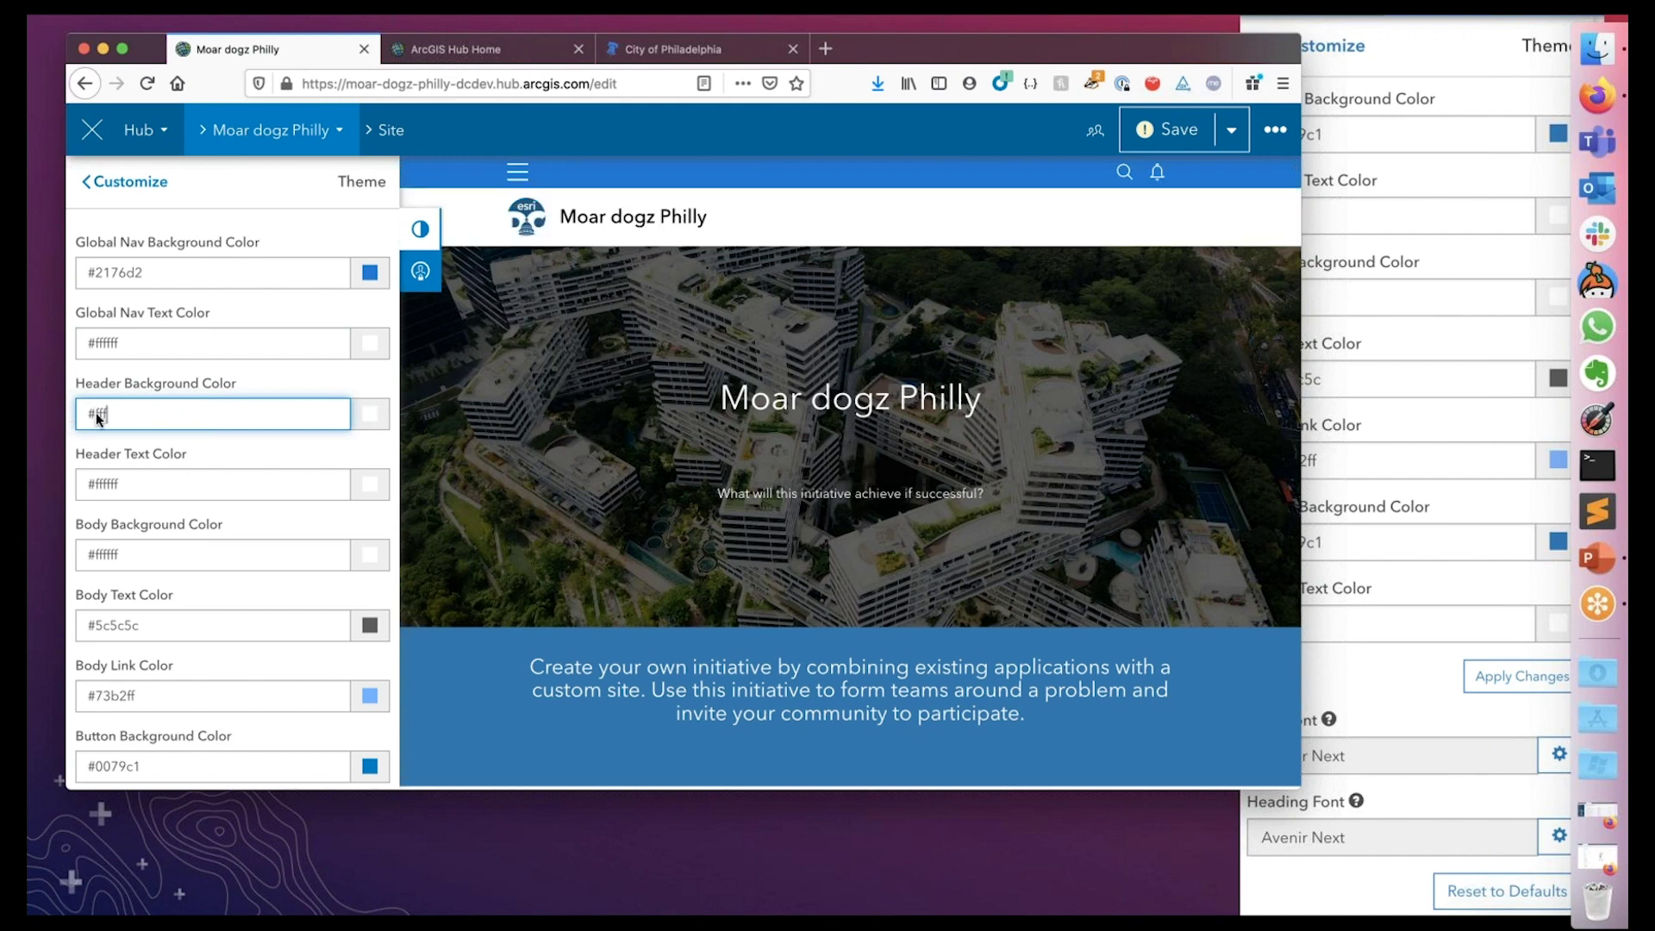
{"action": "scroll", "coordinate": [188, 467], "scroll_direction": "down", "scroll_amount": 2}
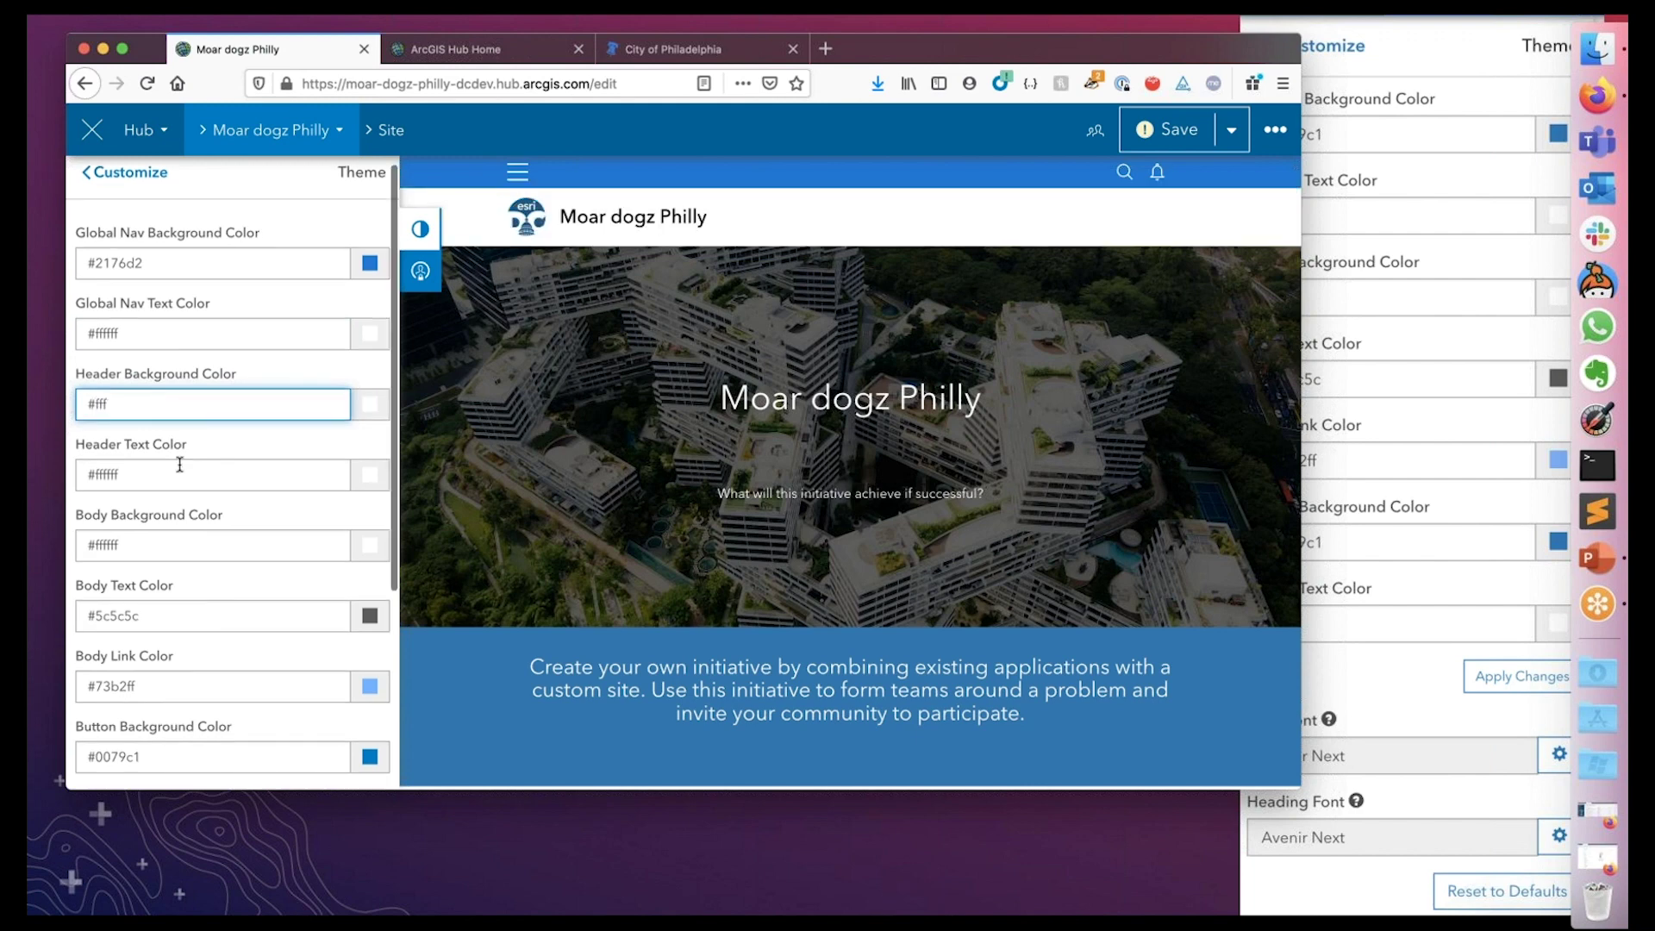
{"action": "scroll", "coordinate": [188, 468], "scroll_direction": "down", "scroll_amount": 4}
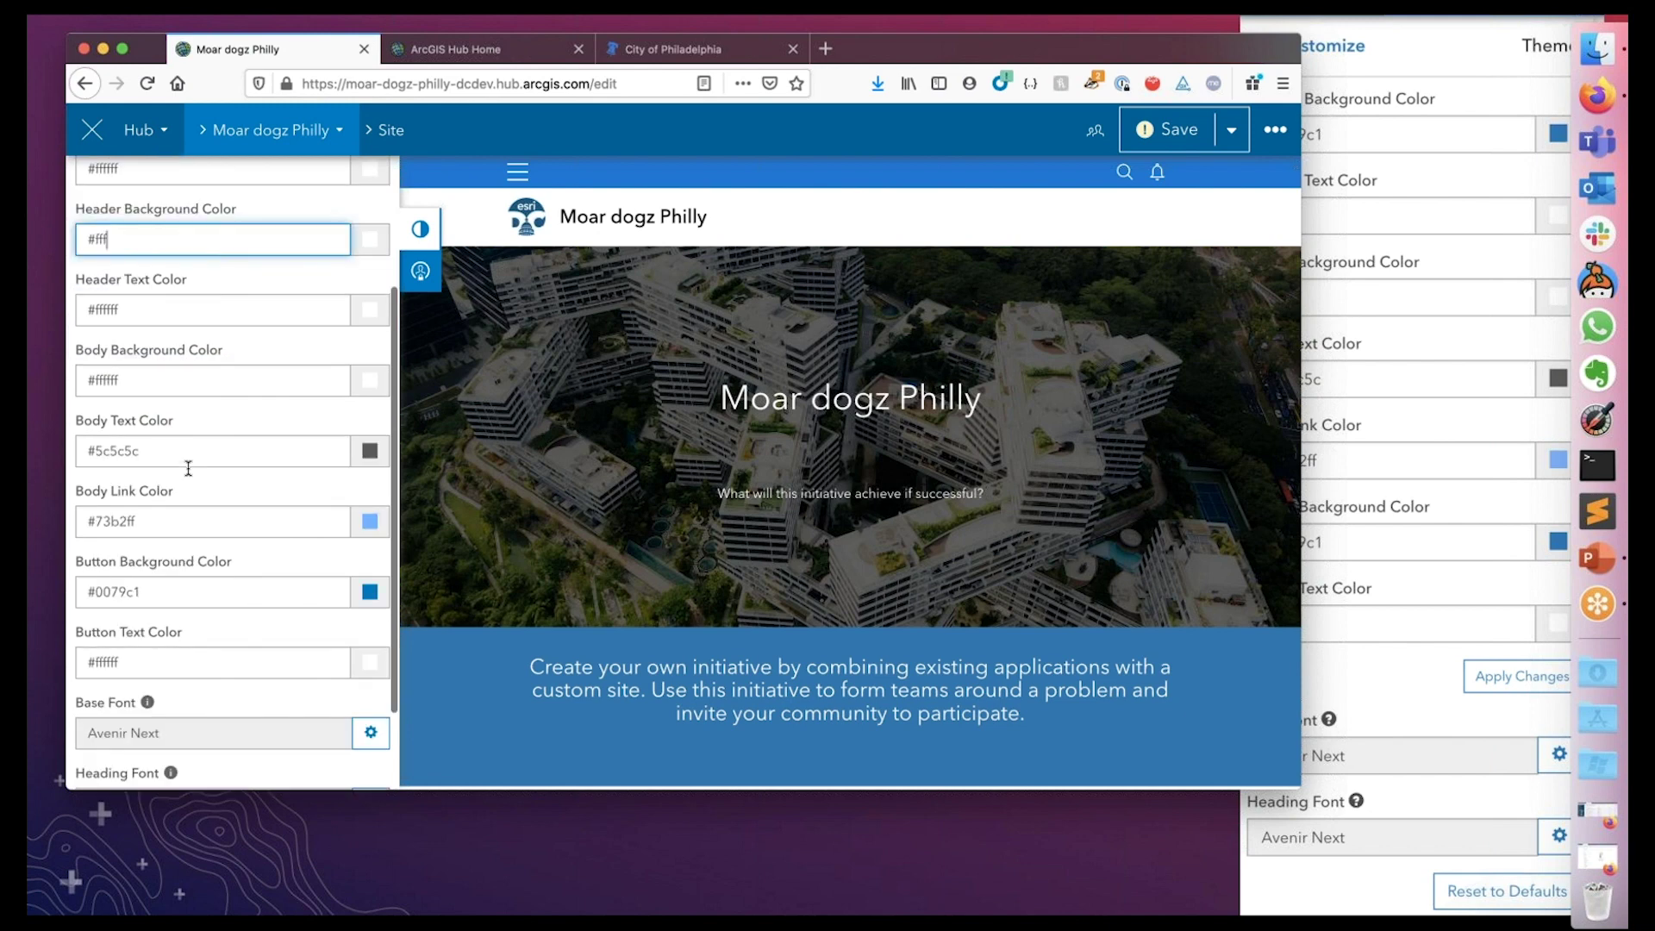
{"action": "scroll", "coordinate": [468, 650], "scroll_direction": "up", "scroll_amount": 1}
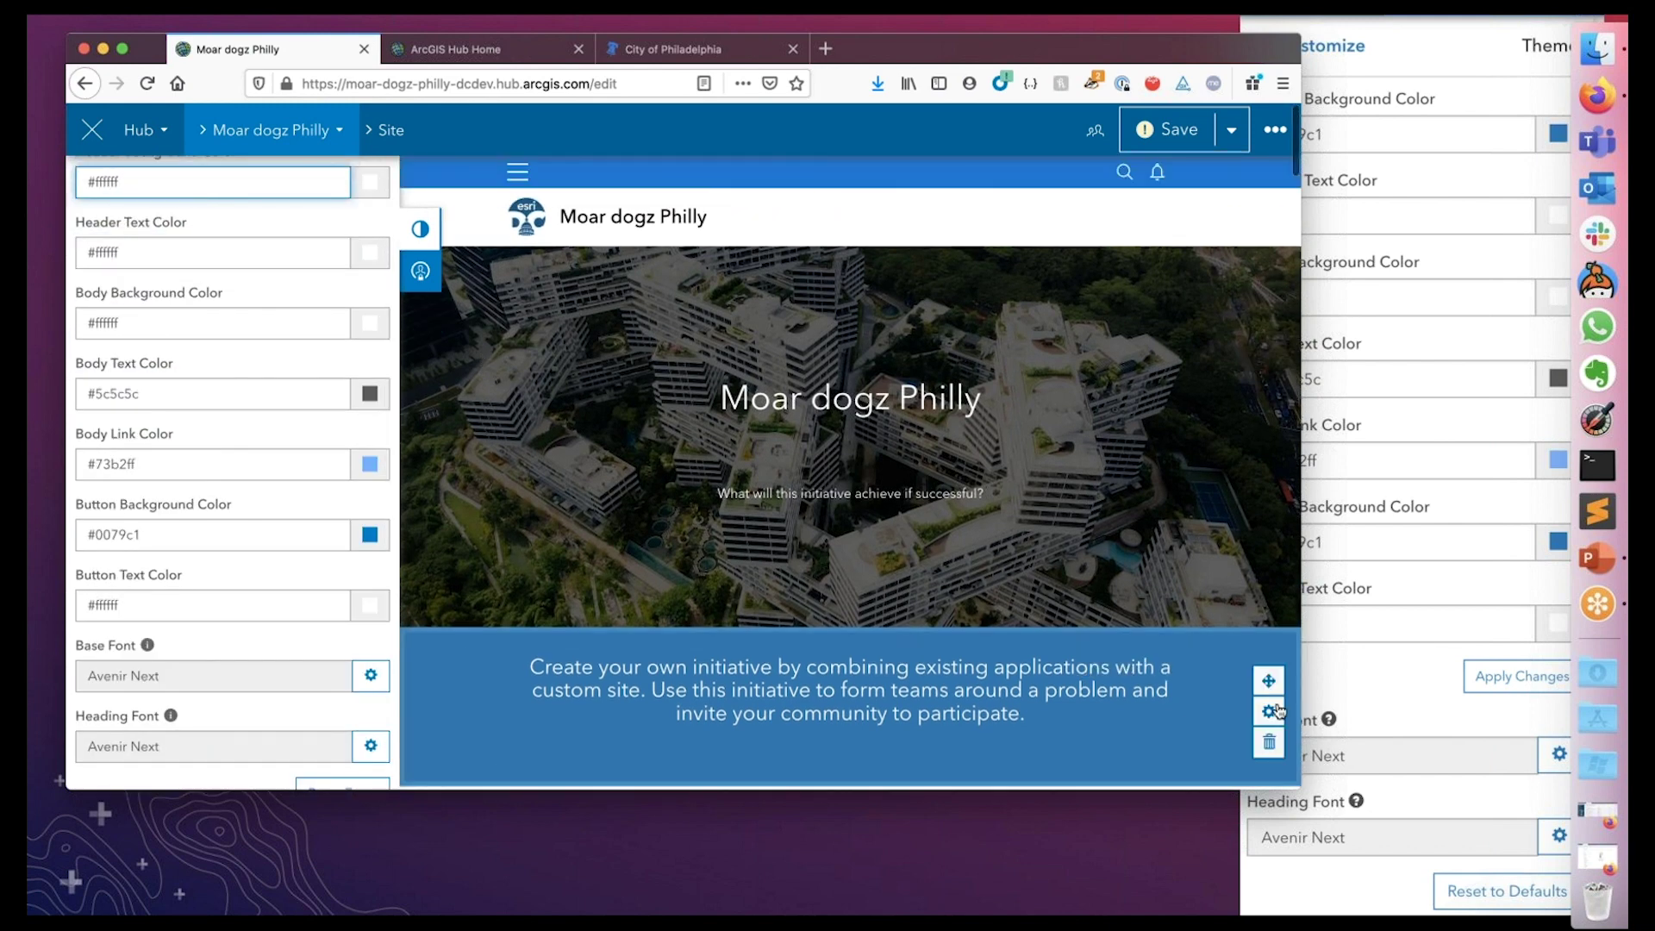
Set the background color of the blue introduction row below the banner to #2176d2
{"action": "left_click", "coordinate": [1269, 711]}
{"action": "left_click_drag", "start_coordinate": [229, 473], "coordinate": [43, 476]}
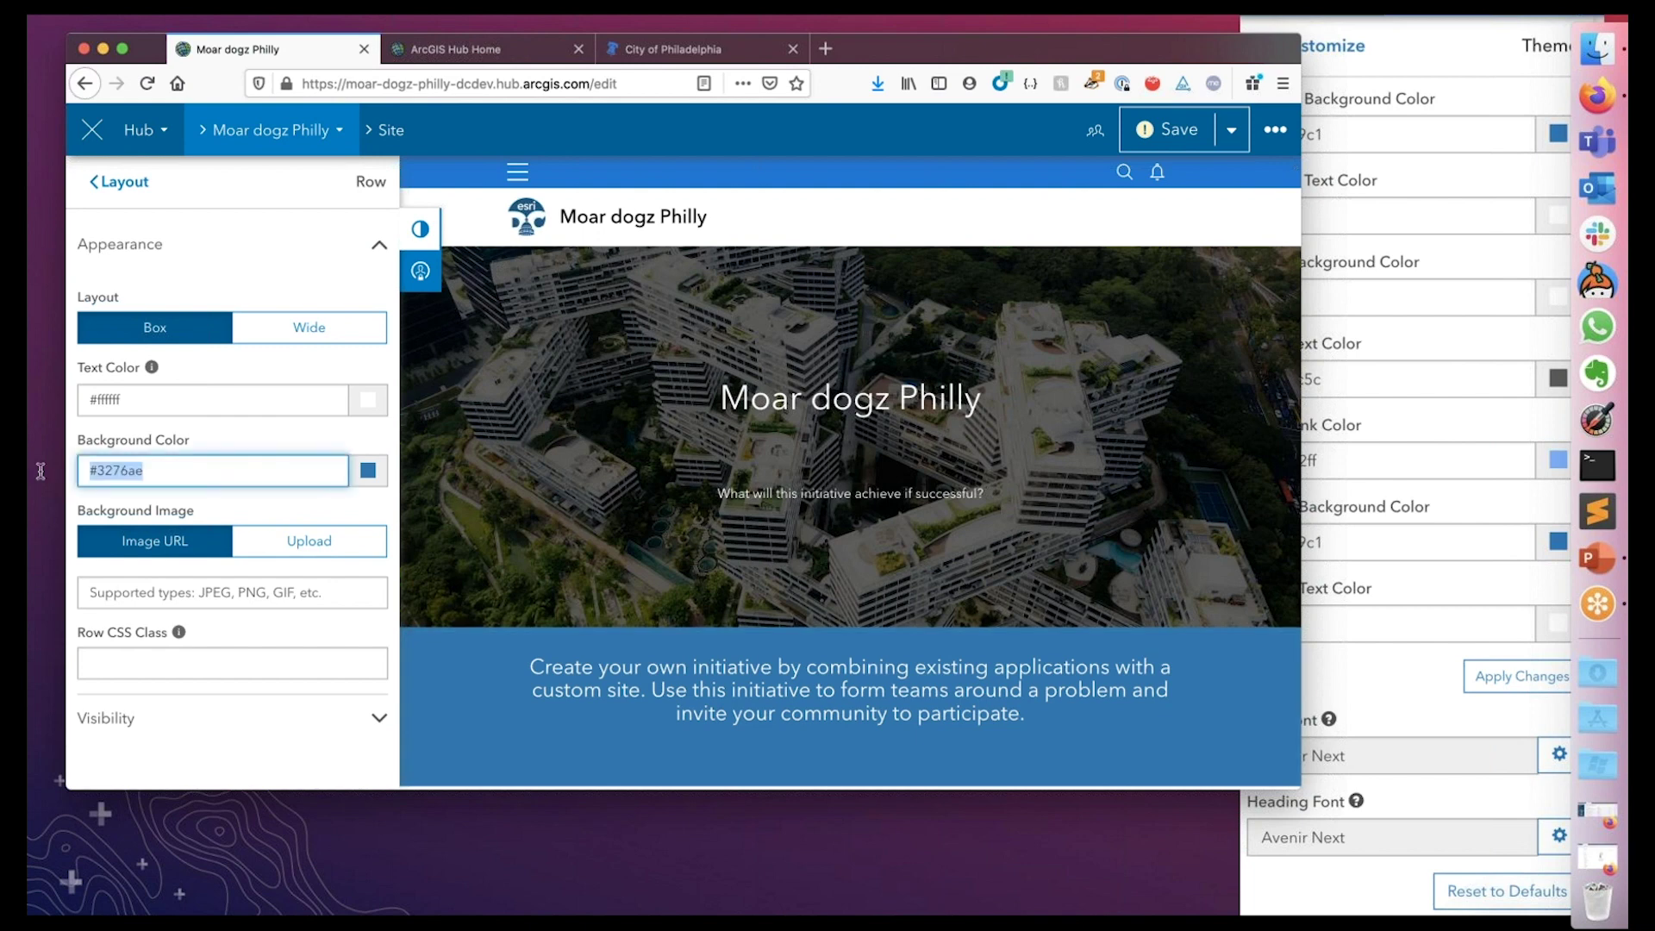
{"action": "key", "text": "super+v"}
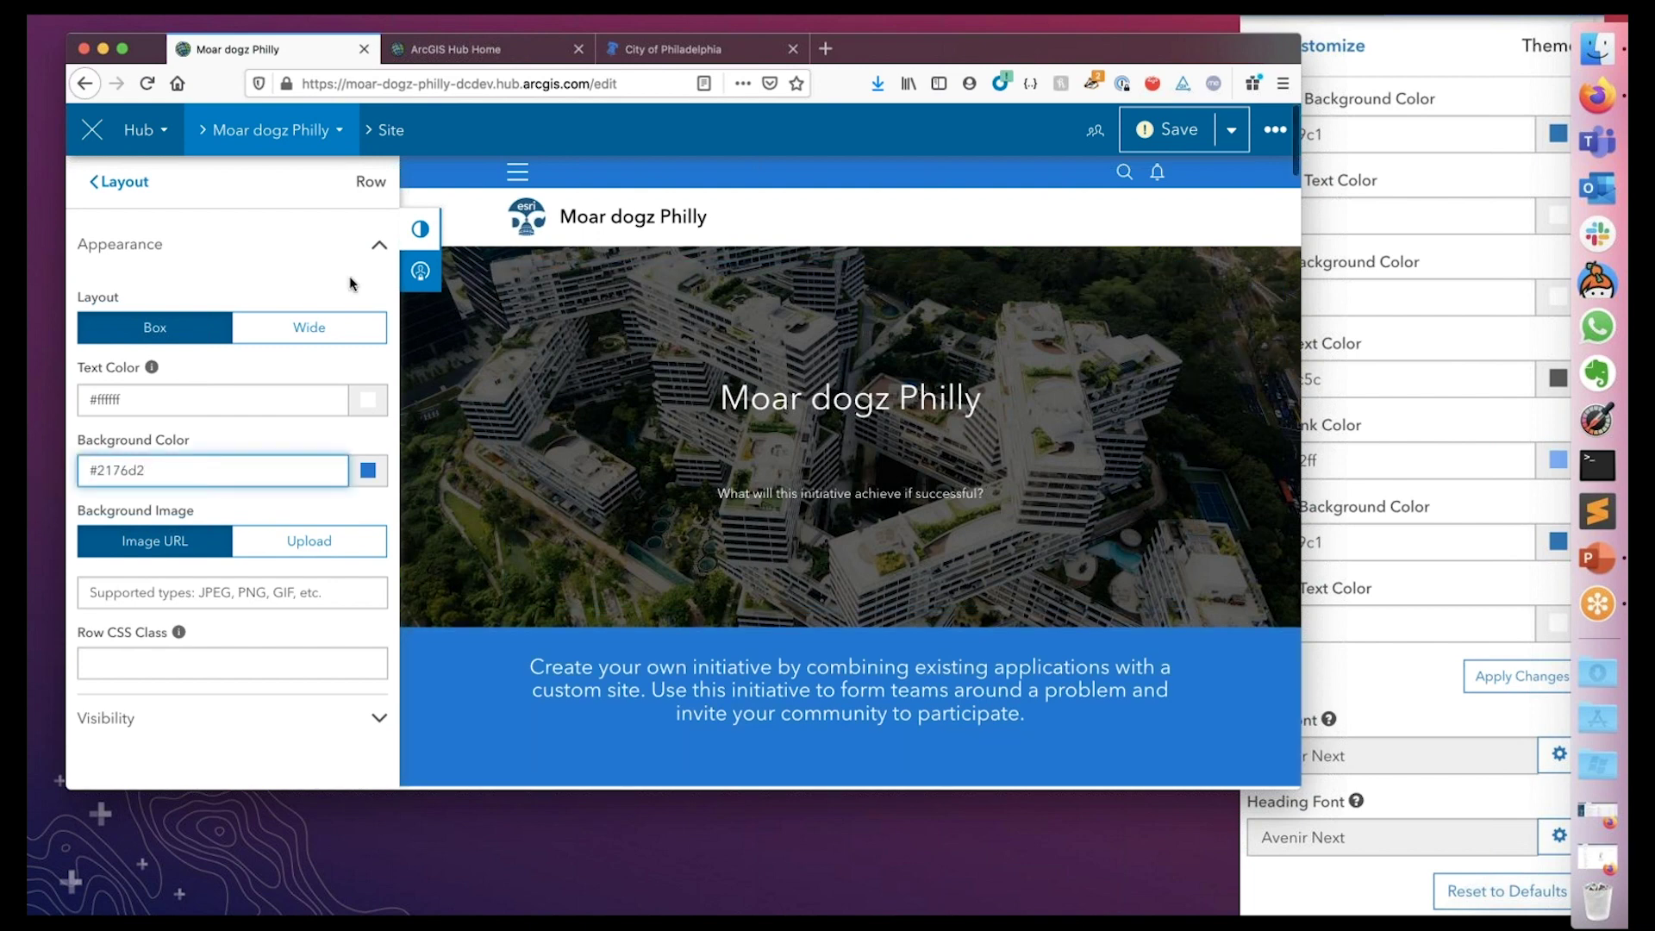
Return to the site's theme settings and review the remaining link, button and font options
{"action": "left_click", "coordinate": [118, 182]}
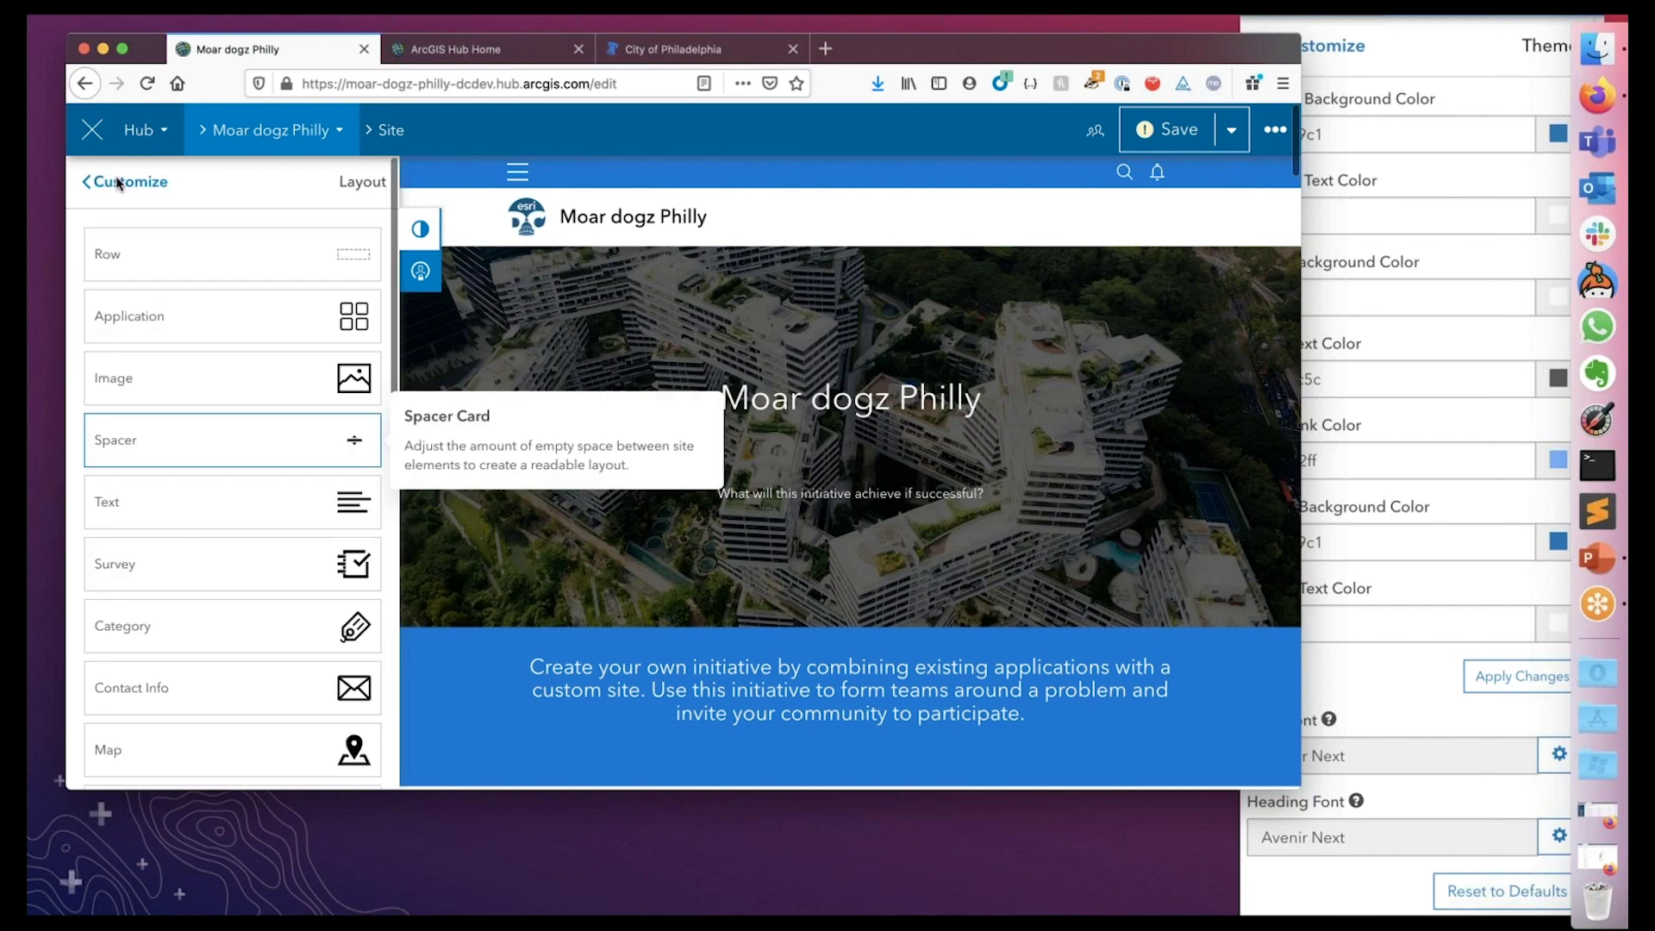
{"action": "left_click", "coordinate": [115, 178]}
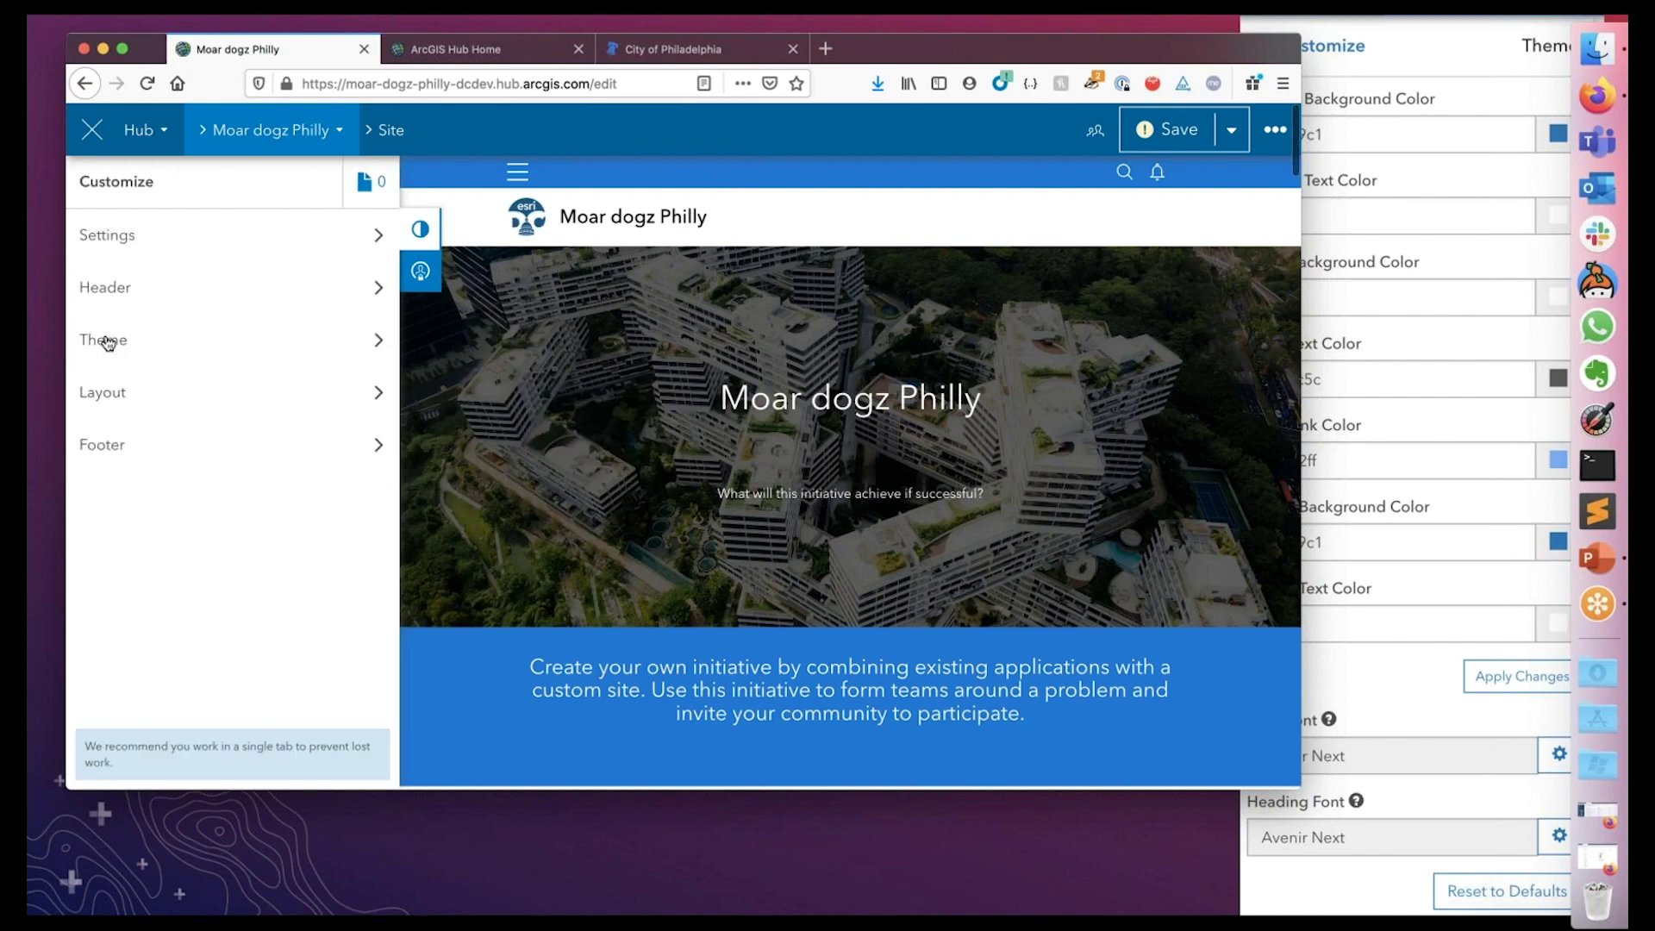
{"action": "left_click", "coordinate": [103, 340]}
{"action": "scroll", "coordinate": [163, 483], "scroll_direction": "down", "scroll_amount": 5}
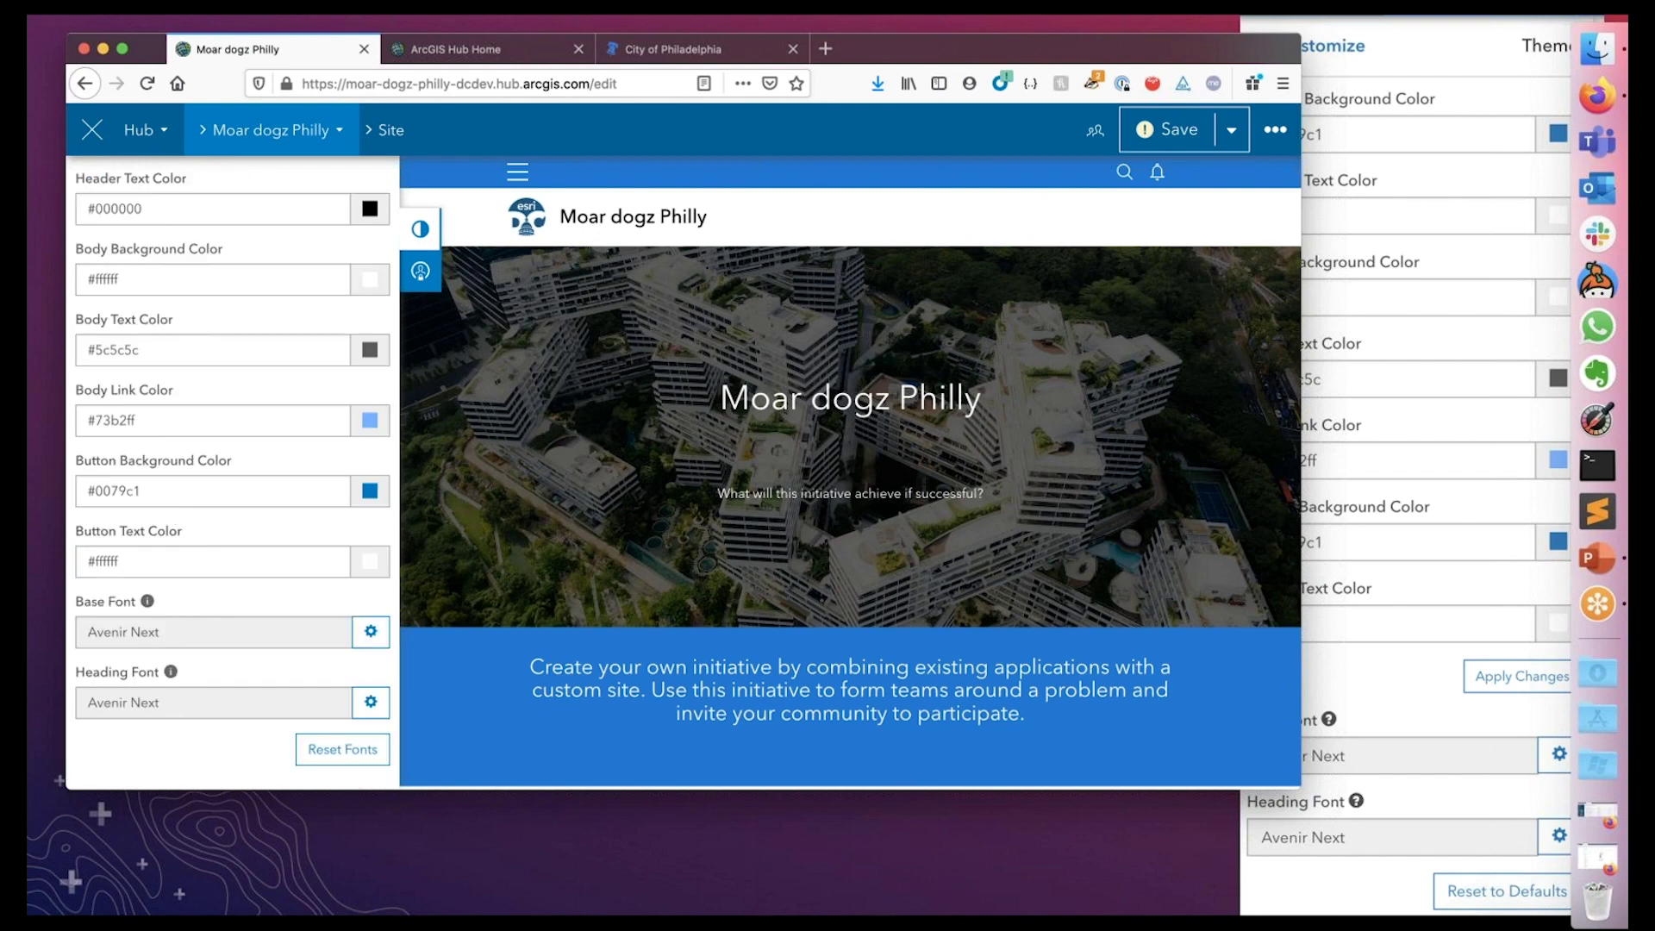
Inspect the description text of the Contracts Hub card on phila.gov and examine its font family and color rules
{"action": "left_click", "coordinate": [665, 45]}
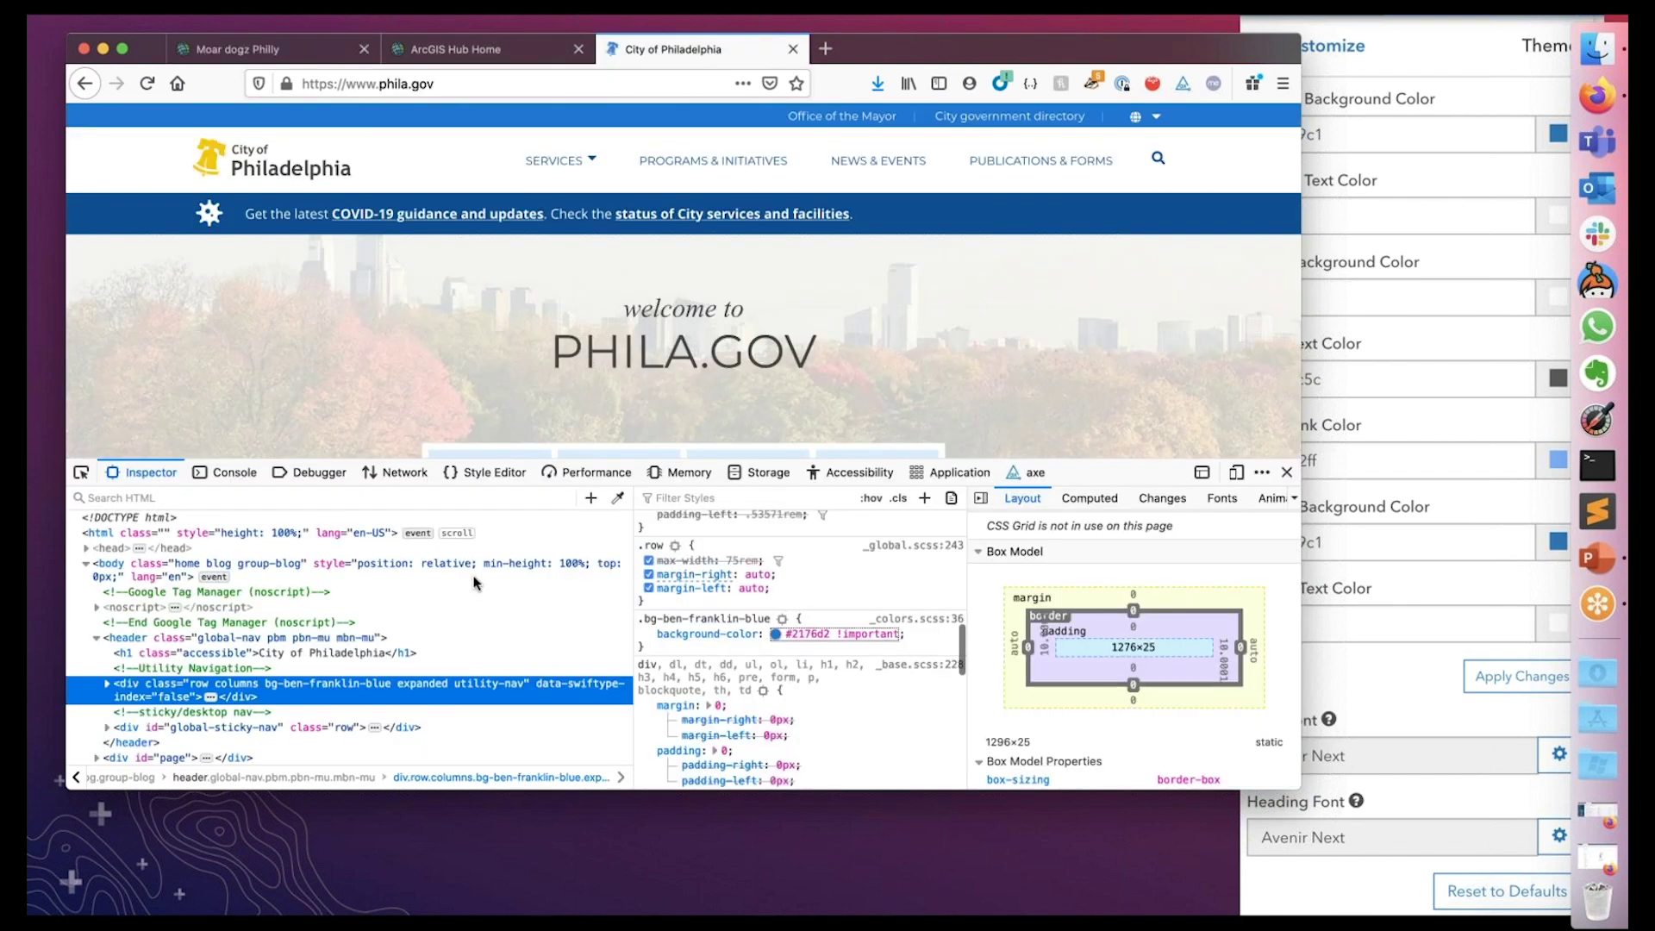
{"action": "scroll", "coordinate": [603, 342], "scroll_direction": "down", "scroll_amount": 5}
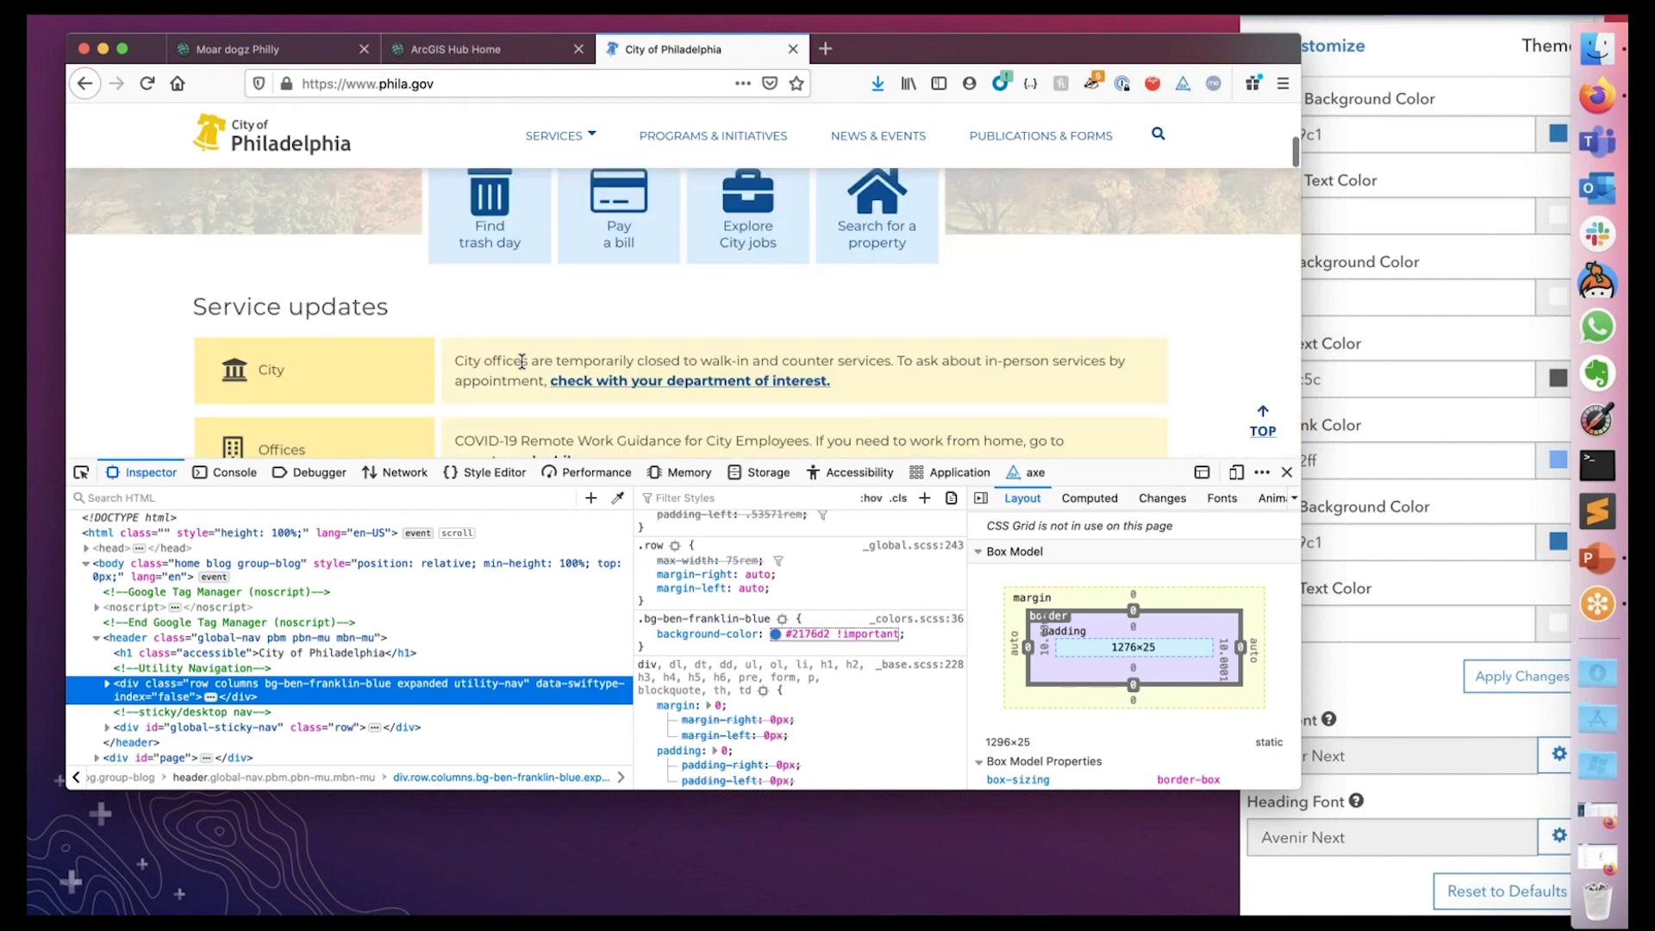
{"action": "right_click", "coordinate": [516, 360]}
{"action": "left_click", "coordinate": [152, 307]}
{"action": "scroll", "coordinate": [152, 307], "scroll_direction": "down", "scroll_amount": 5}
{"action": "scroll", "coordinate": [152, 306], "scroll_direction": "down", "scroll_amount": 10}
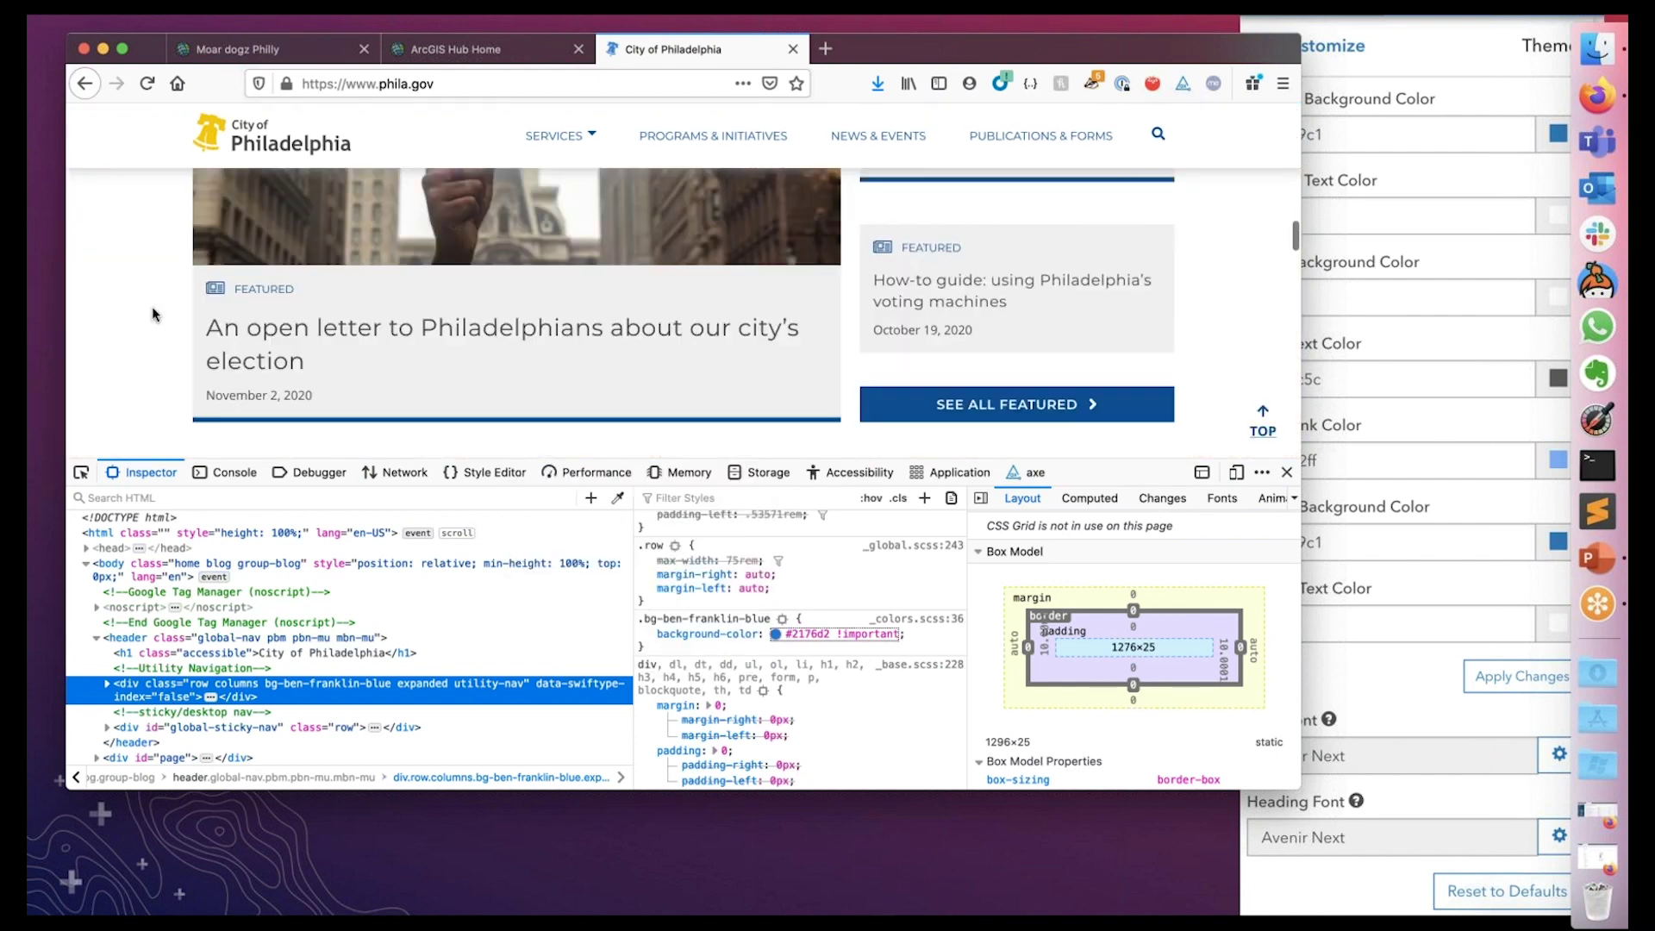
{"action": "scroll", "coordinate": [152, 307], "scroll_direction": "down", "scroll_amount": 5}
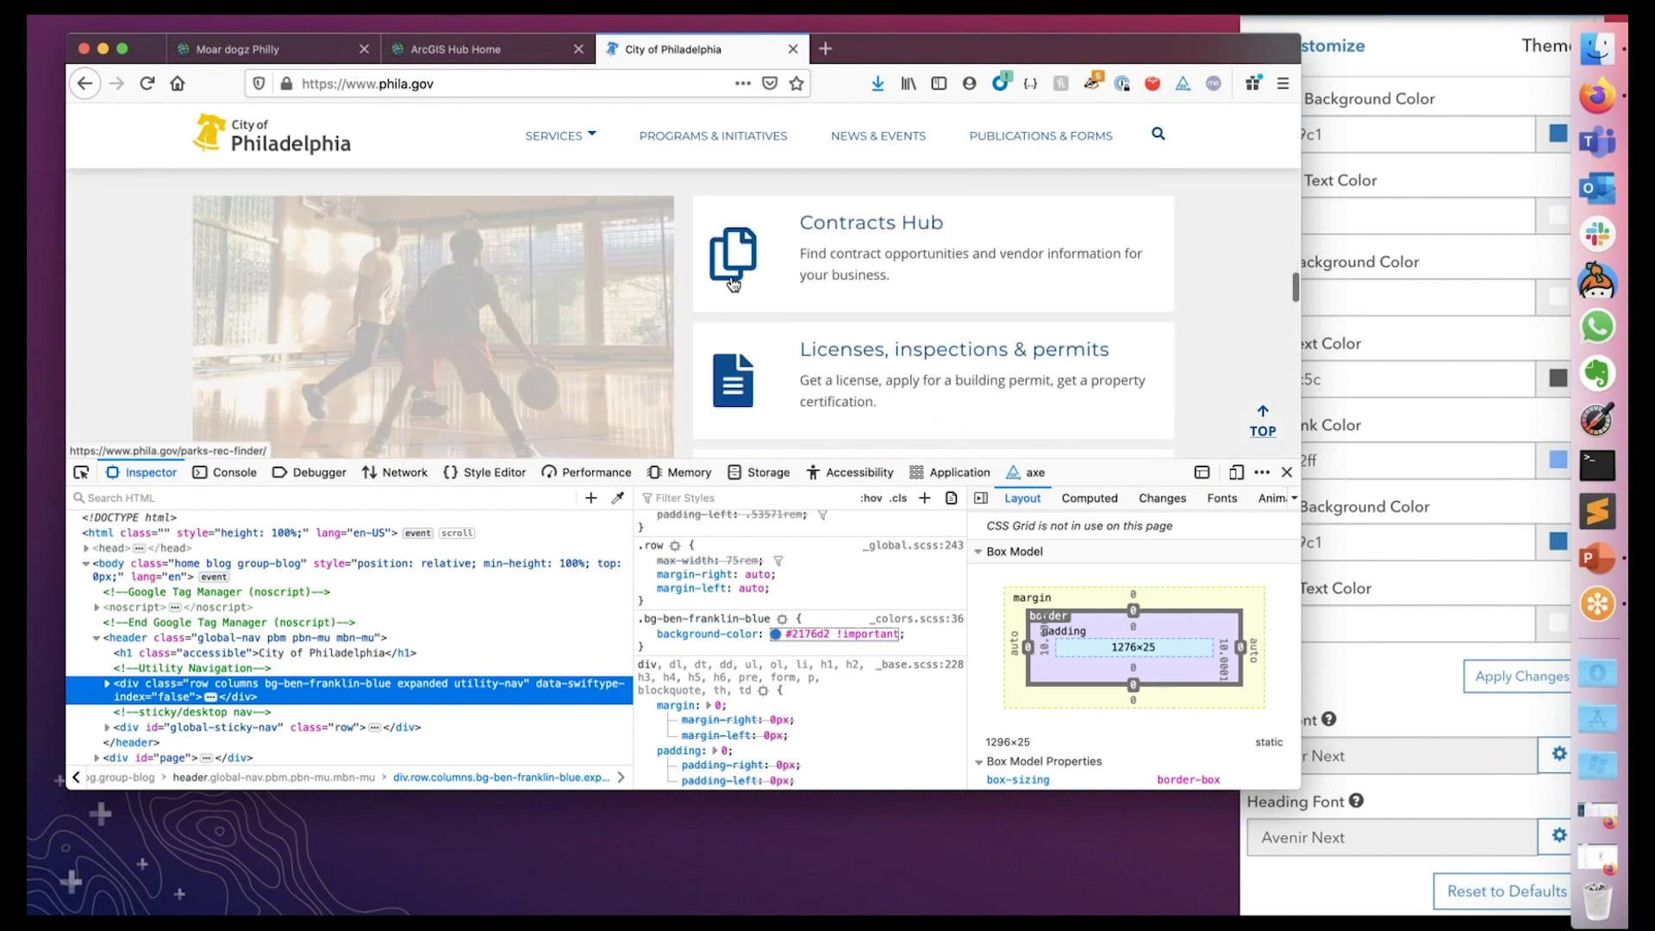
{"action": "right_click", "coordinate": [840, 273]}
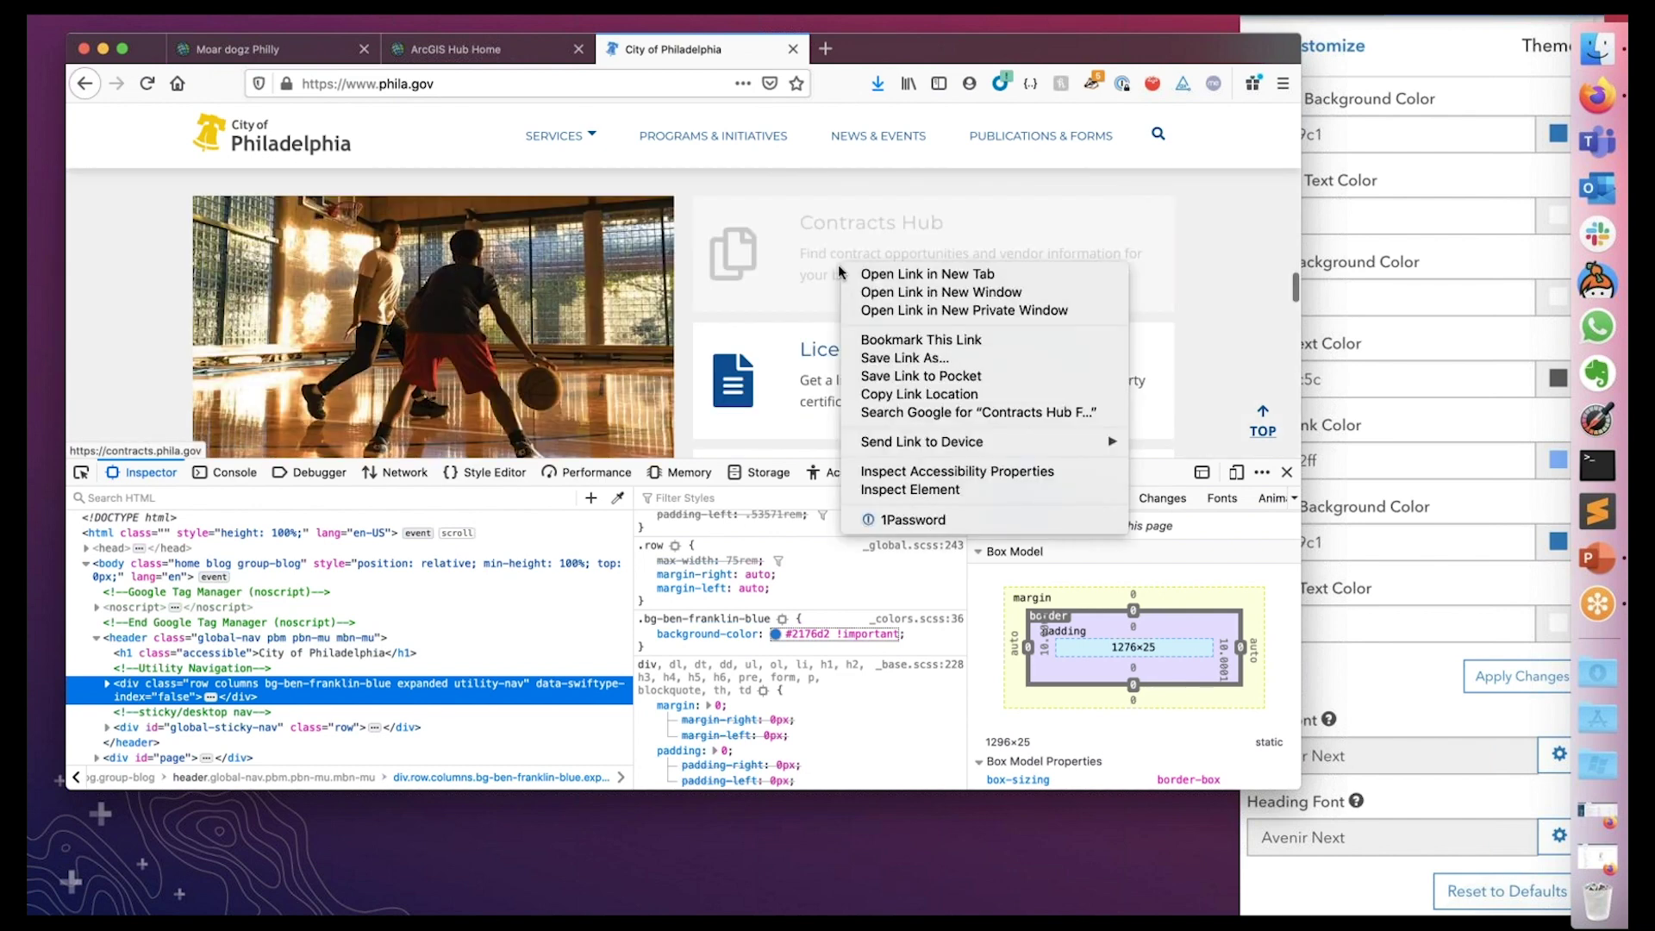
{"action": "left_click", "coordinate": [871, 490]}
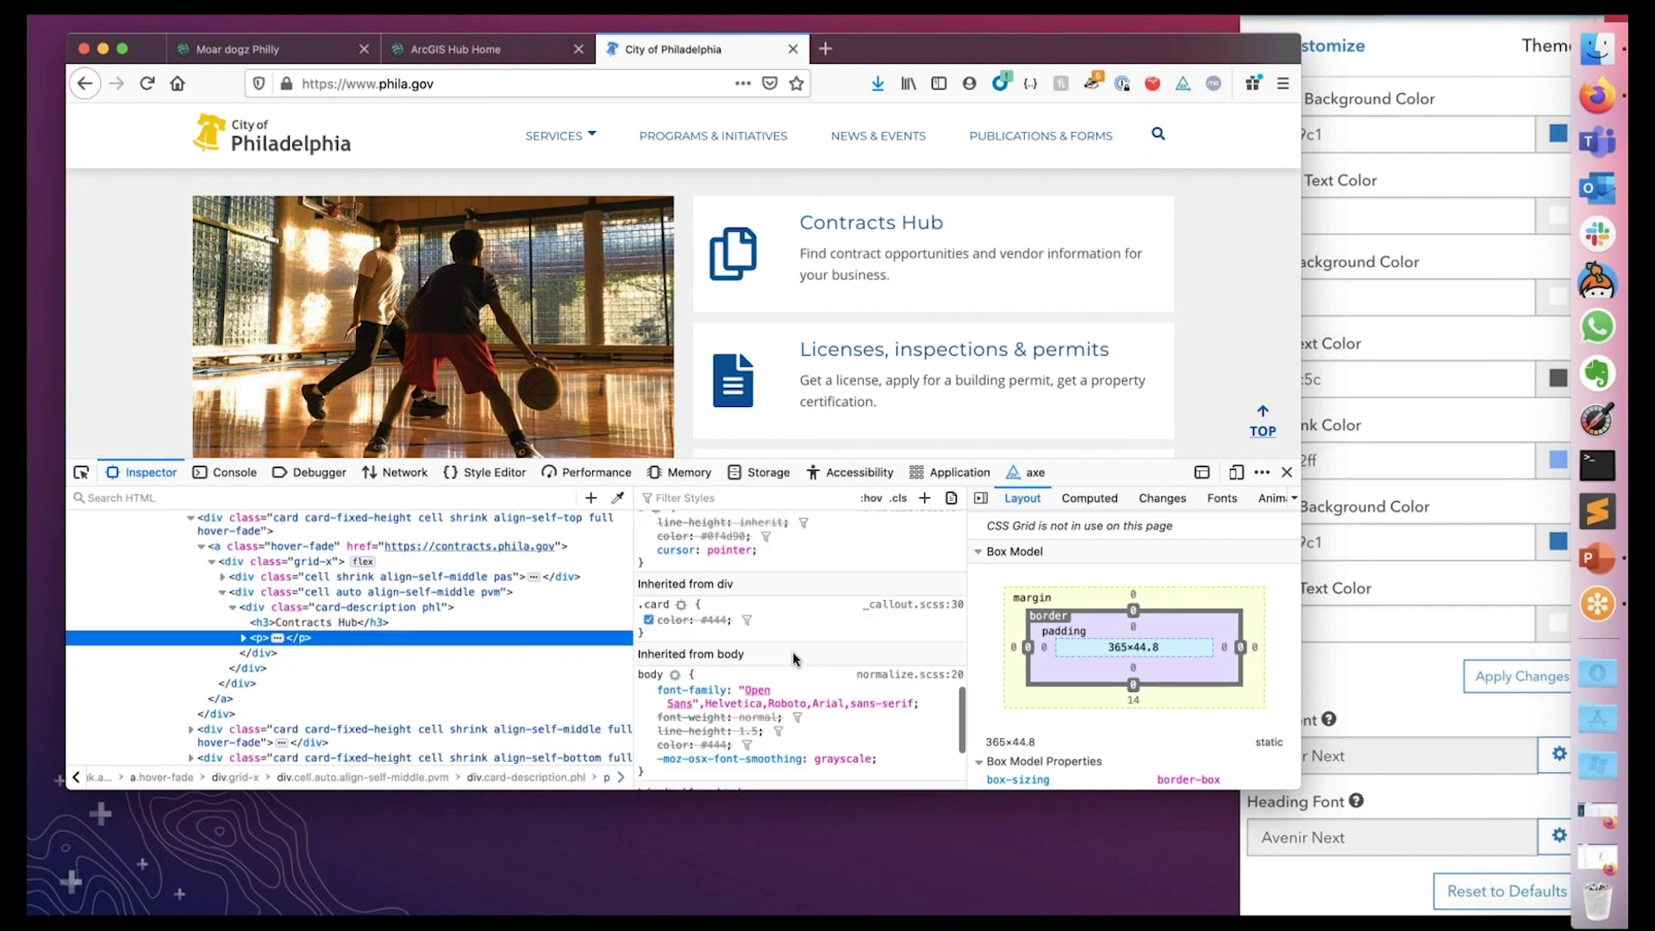
{"action": "scroll", "coordinate": [793, 652], "scroll_direction": "down", "scroll_amount": 2}
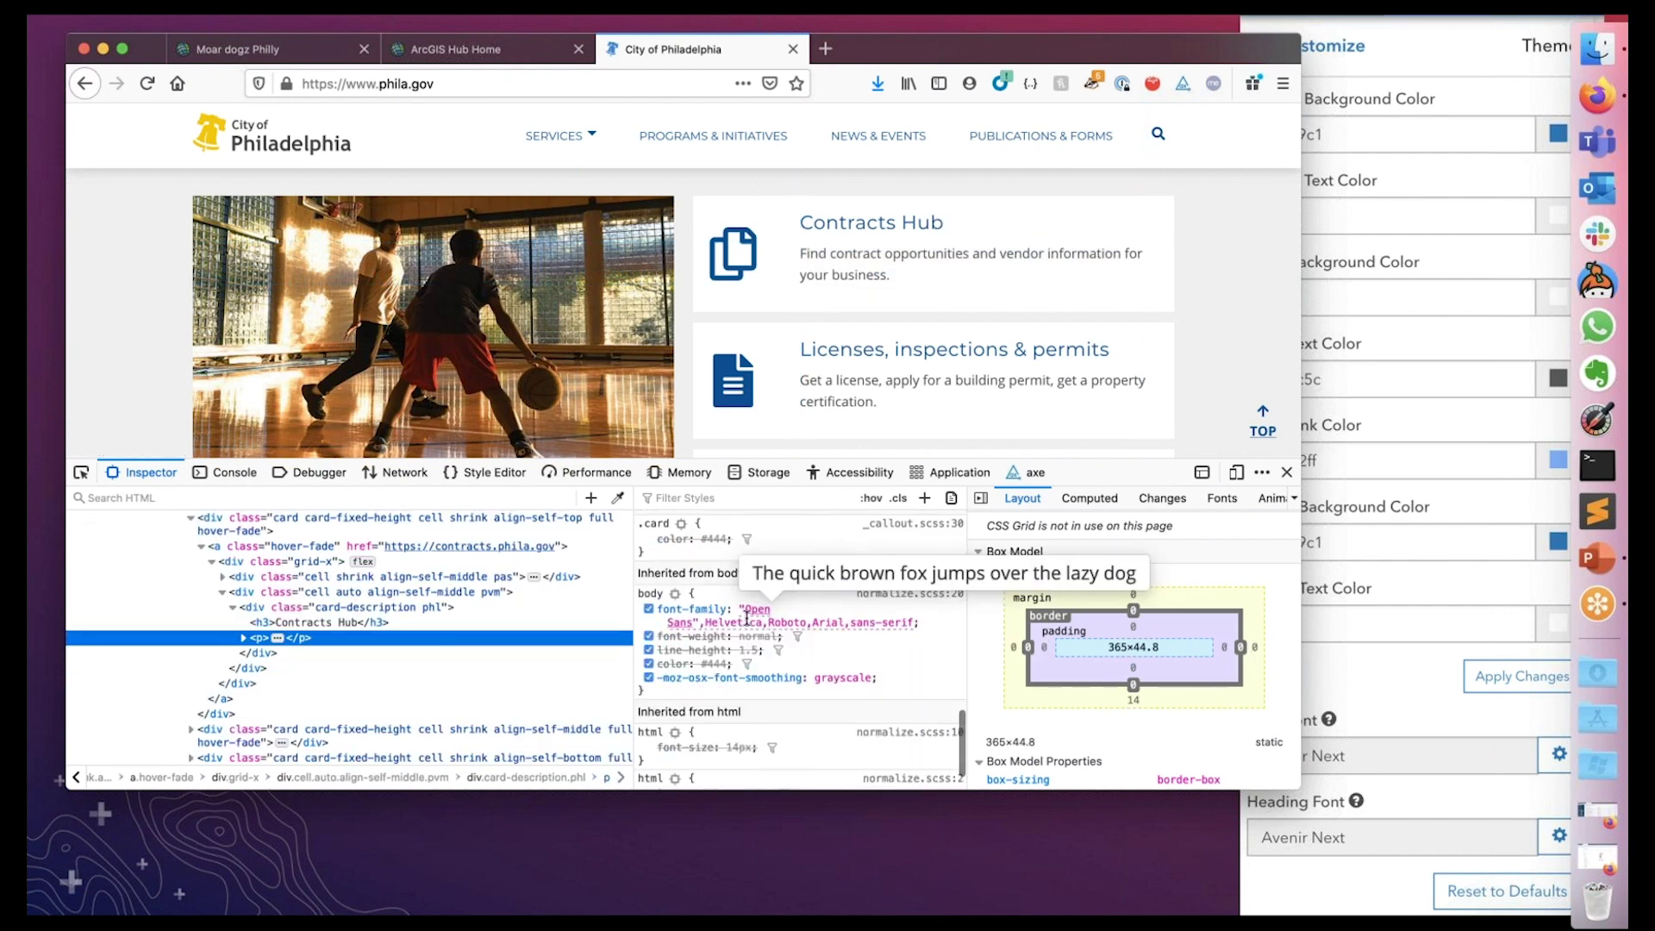
{"action": "scroll", "coordinate": [747, 619], "scroll_direction": "down", "scroll_amount": 1}
{"action": "scroll", "coordinate": [747, 623], "scroll_direction": "up", "scroll_amount": 3}
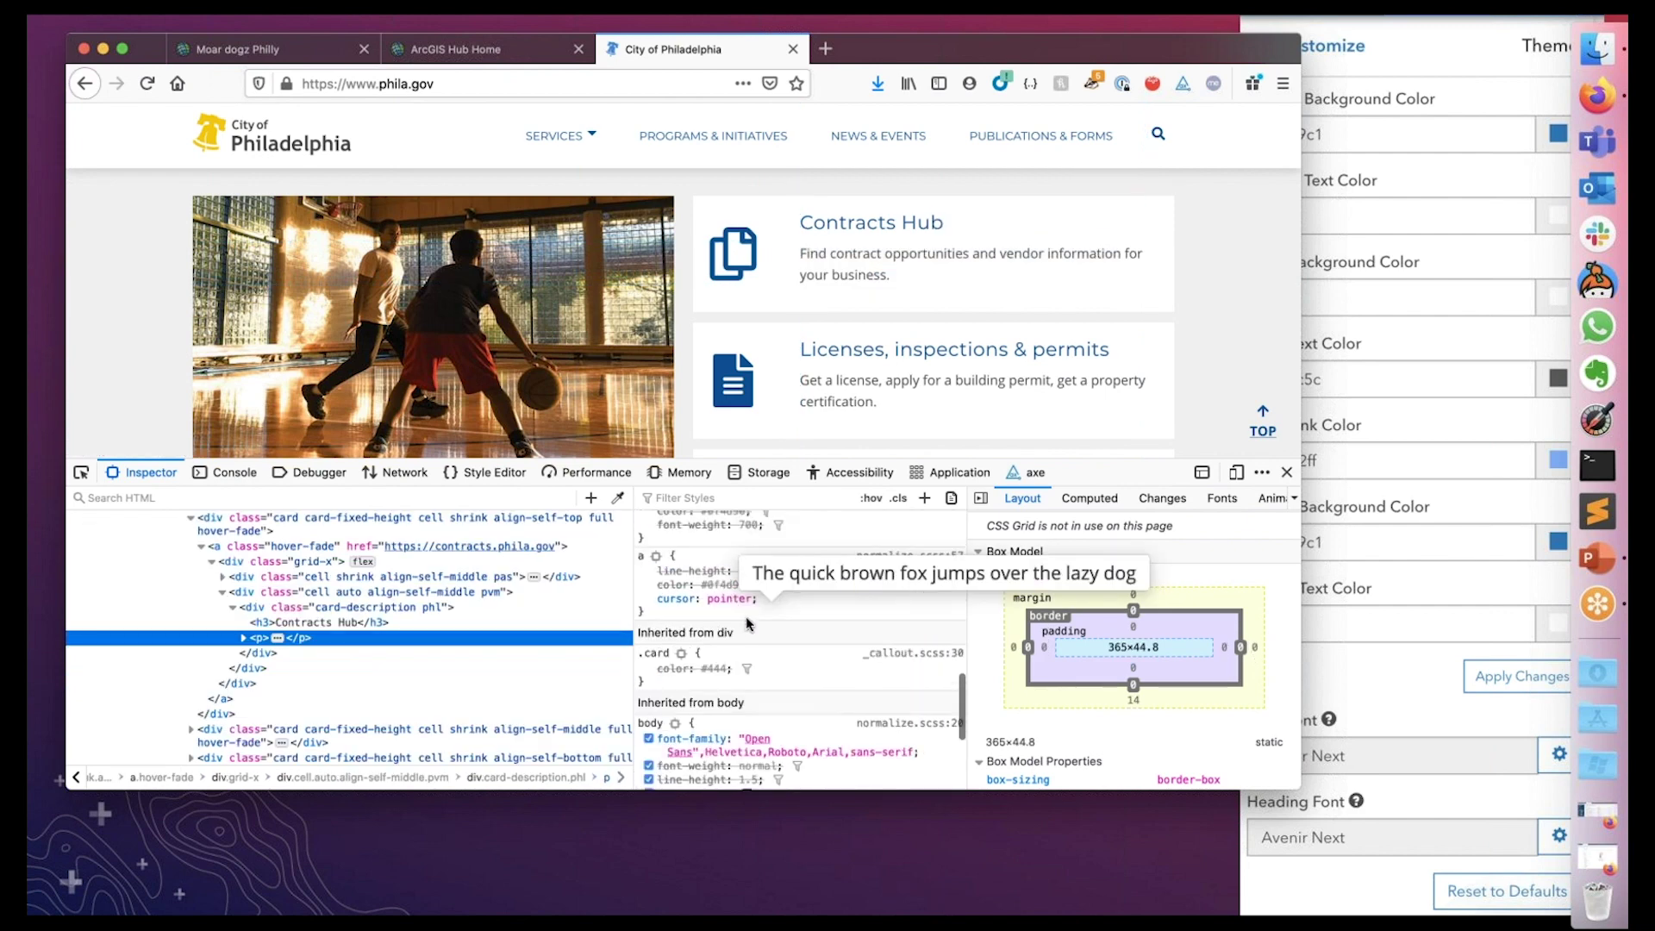
{"action": "scroll", "coordinate": [832, 338], "scroll_direction": "up", "scroll_amount": 1}
{"action": "scroll", "coordinate": [832, 339], "scroll_direction": "up", "scroll_amount": 1}
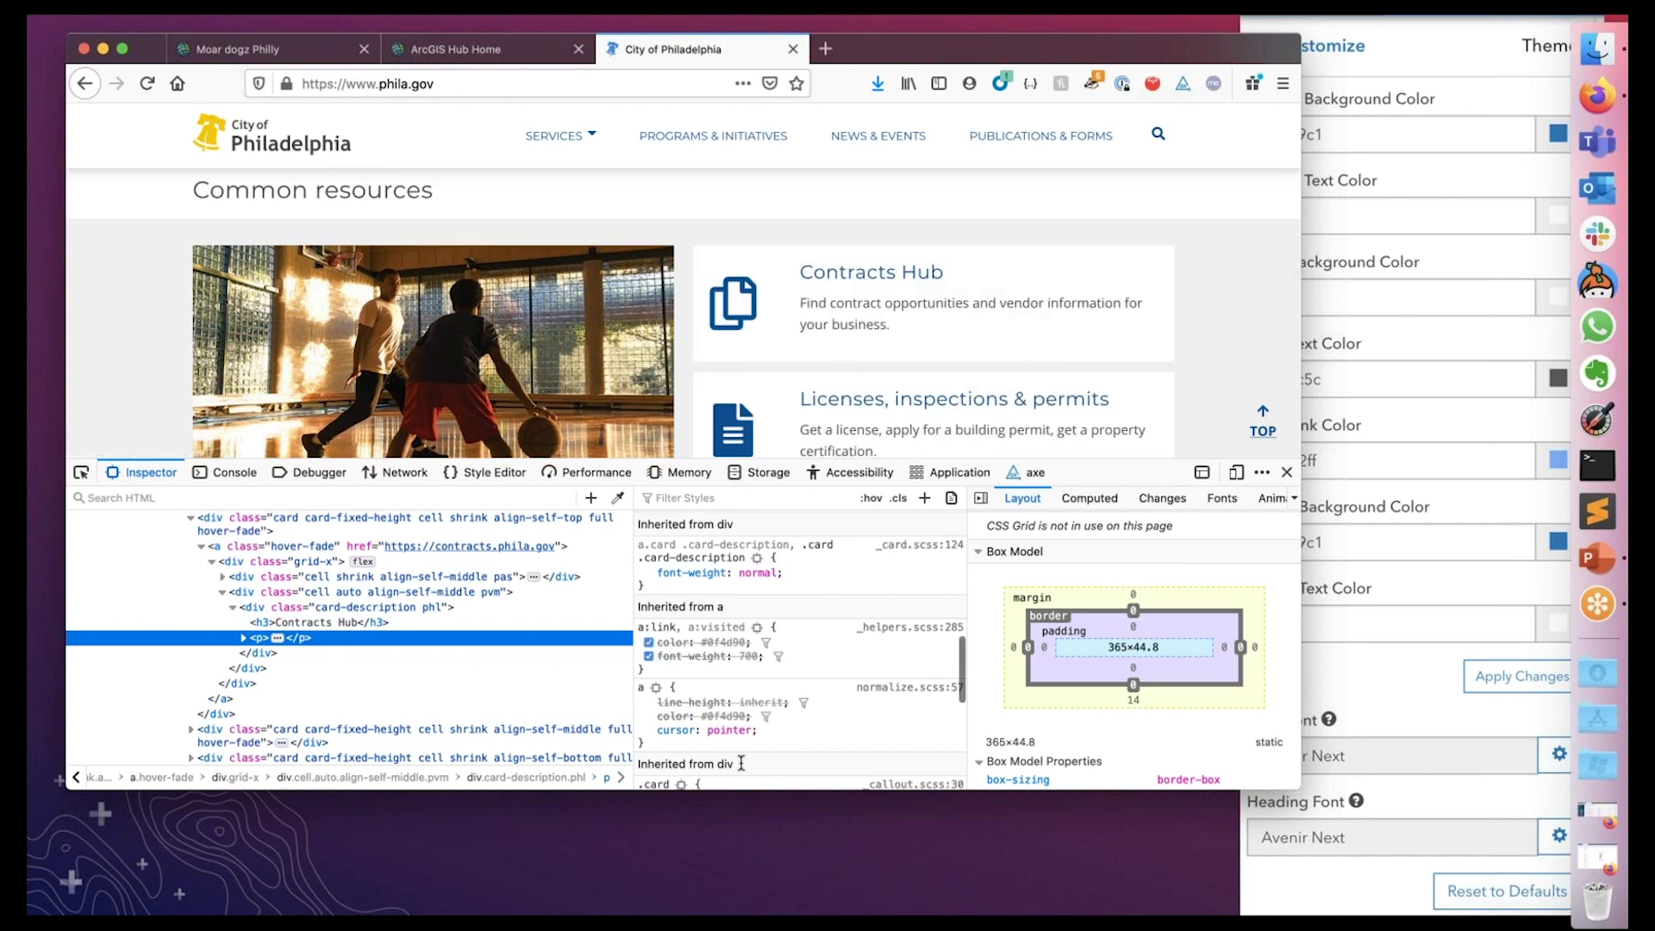
{"action": "scroll", "coordinate": [742, 765], "scroll_direction": "up", "scroll_amount": 5}
{"action": "scroll", "coordinate": [741, 763], "scroll_direction": "up", "scroll_amount": 5}
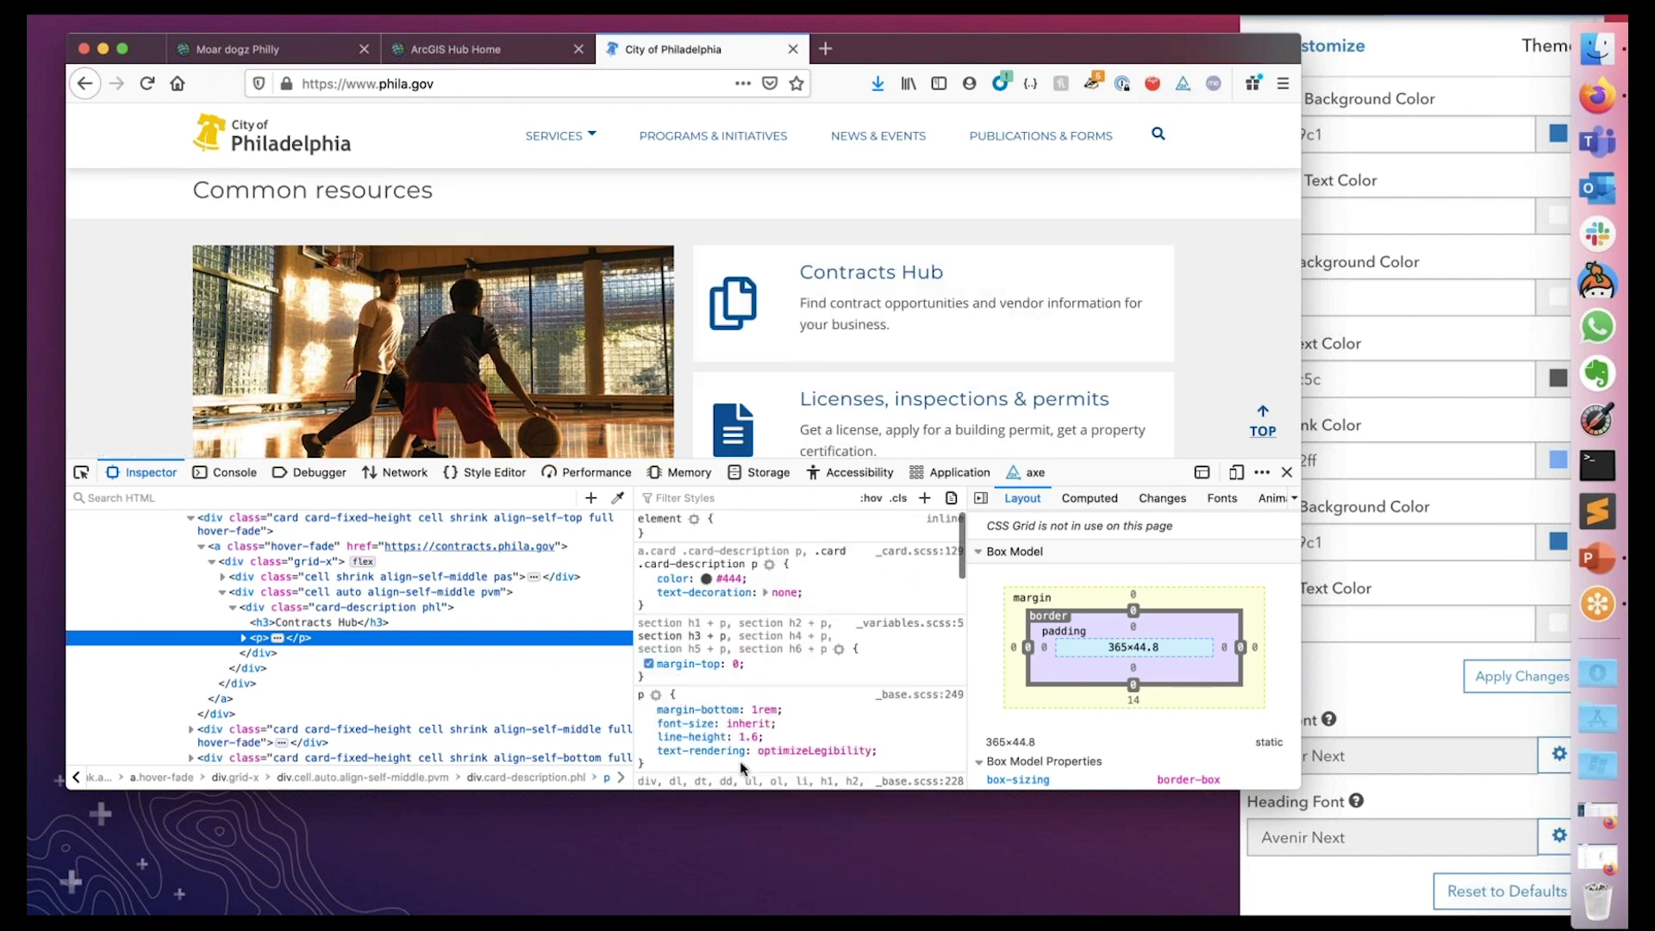
{"action": "scroll", "coordinate": [679, 377], "scroll_direction": "up", "scroll_amount": 3}
Inspect the City label under Service updates on phila.gov and examine its font family
{"action": "scroll", "coordinate": [678, 377], "scroll_direction": "up", "scroll_amount": 15}
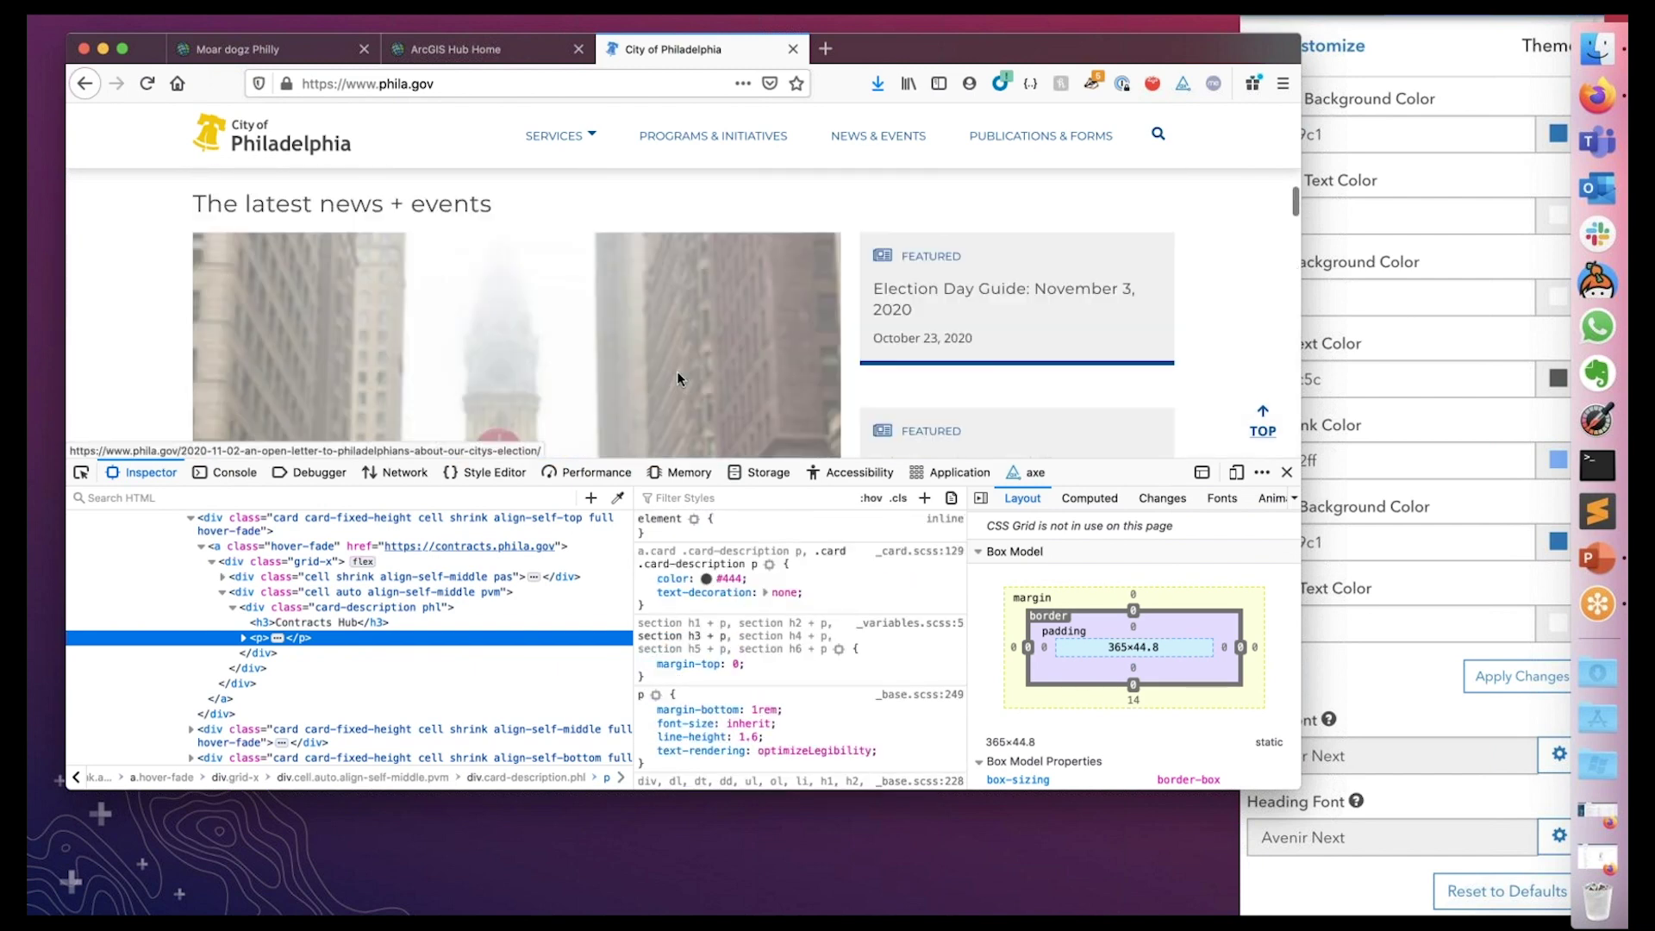
{"action": "scroll", "coordinate": [679, 377], "scroll_direction": "up", "scroll_amount": 10}
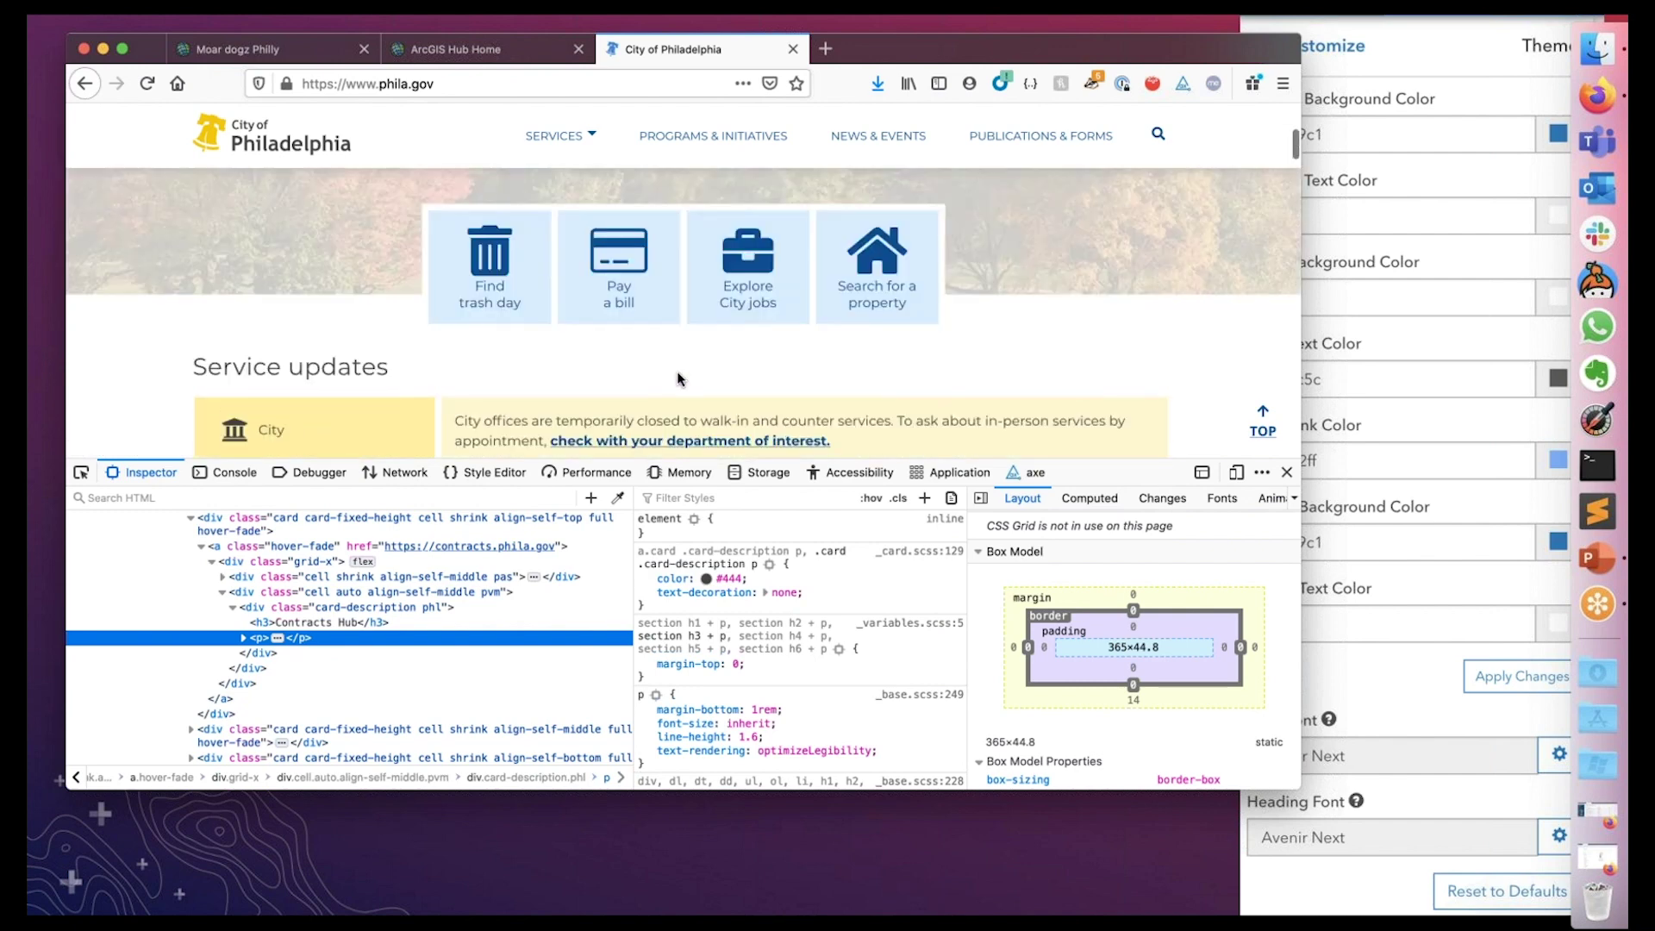
{"action": "scroll", "coordinate": [267, 316], "scroll_direction": "down", "scroll_amount": 6}
{"action": "scroll", "coordinate": [267, 317], "scroll_direction": "down", "scroll_amount": 3}
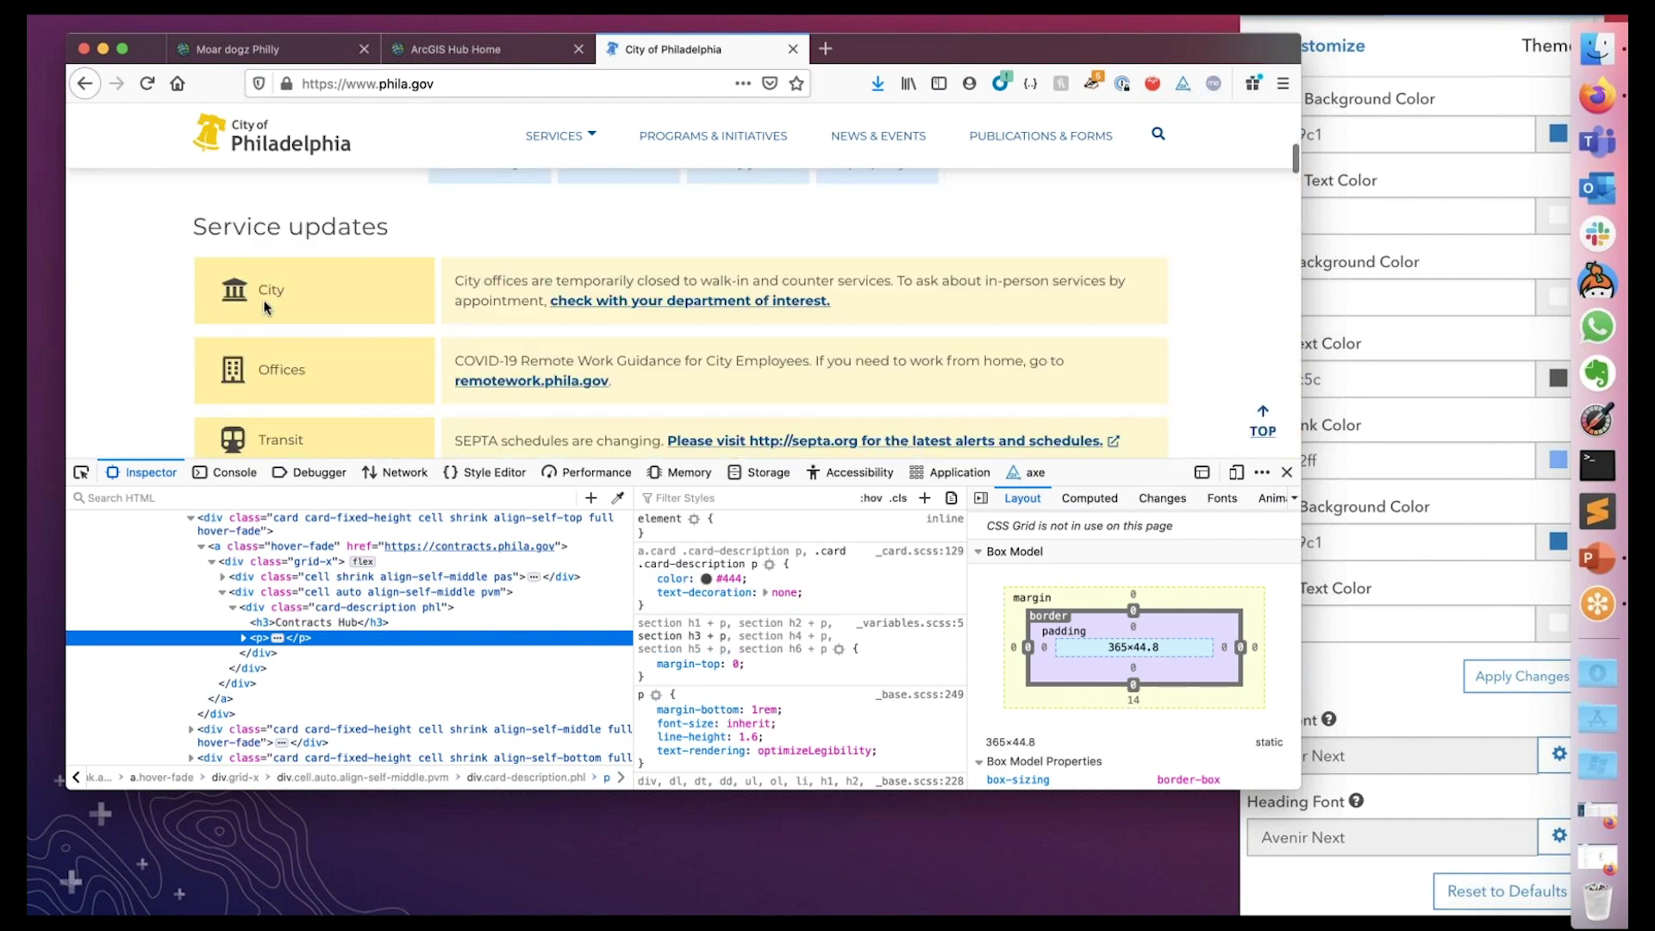
{"action": "right_click", "coordinate": [269, 298]}
{"action": "left_click", "coordinate": [357, 552]}
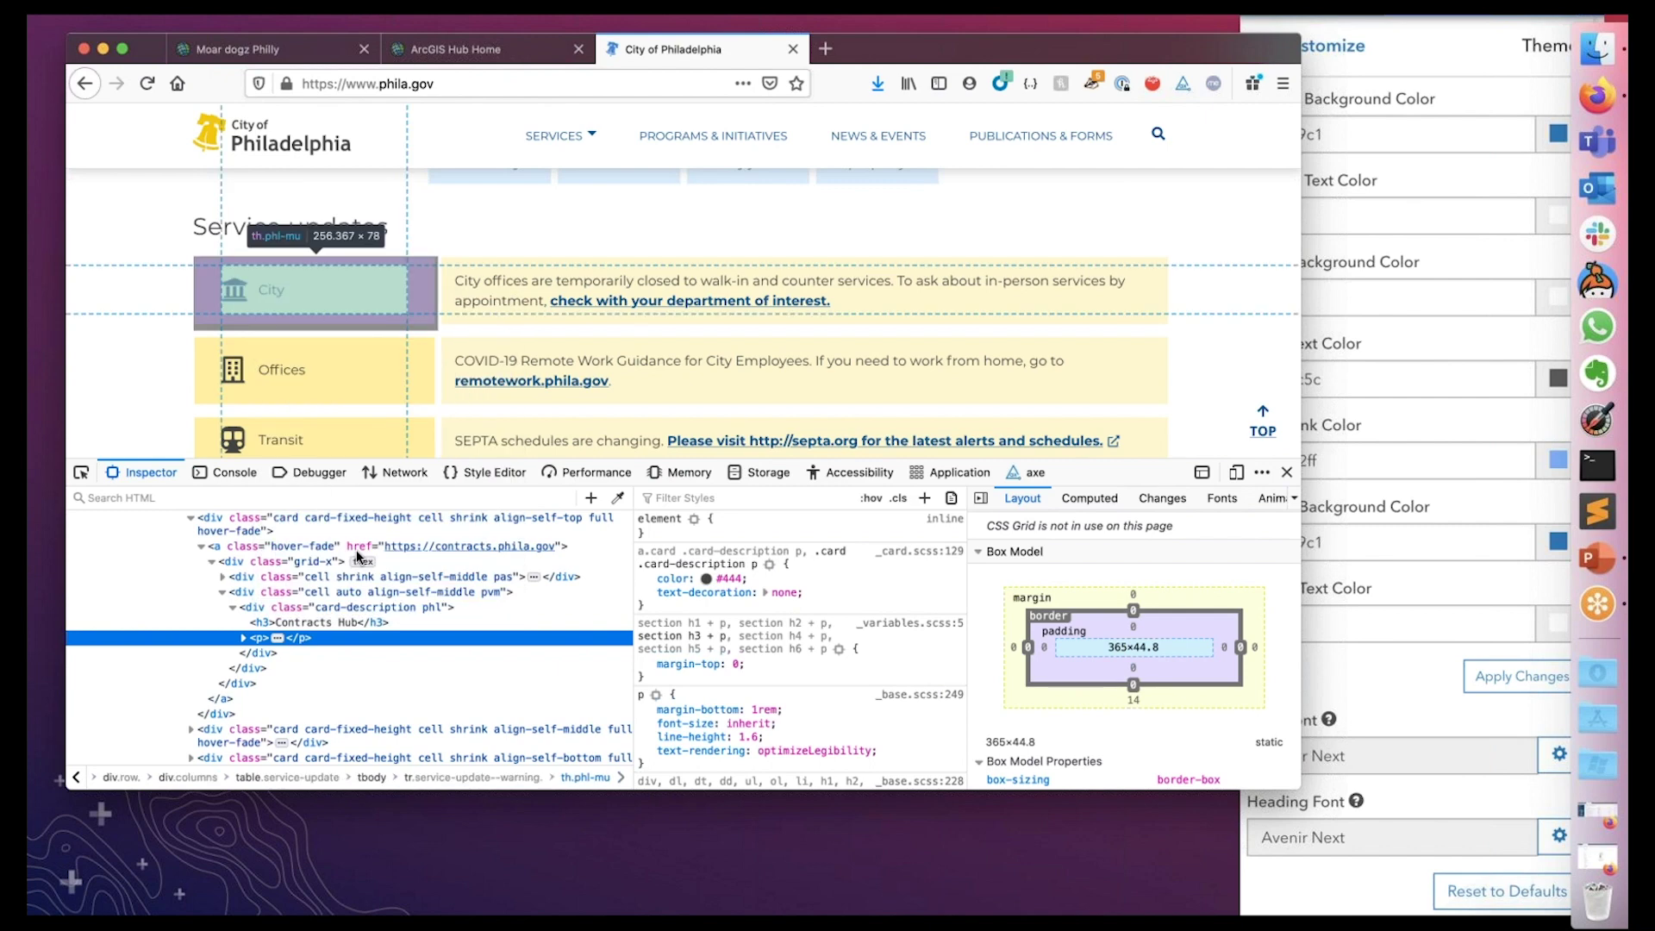
{"action": "scroll", "coordinate": [869, 837], "scroll_direction": "down", "scroll_amount": 5}
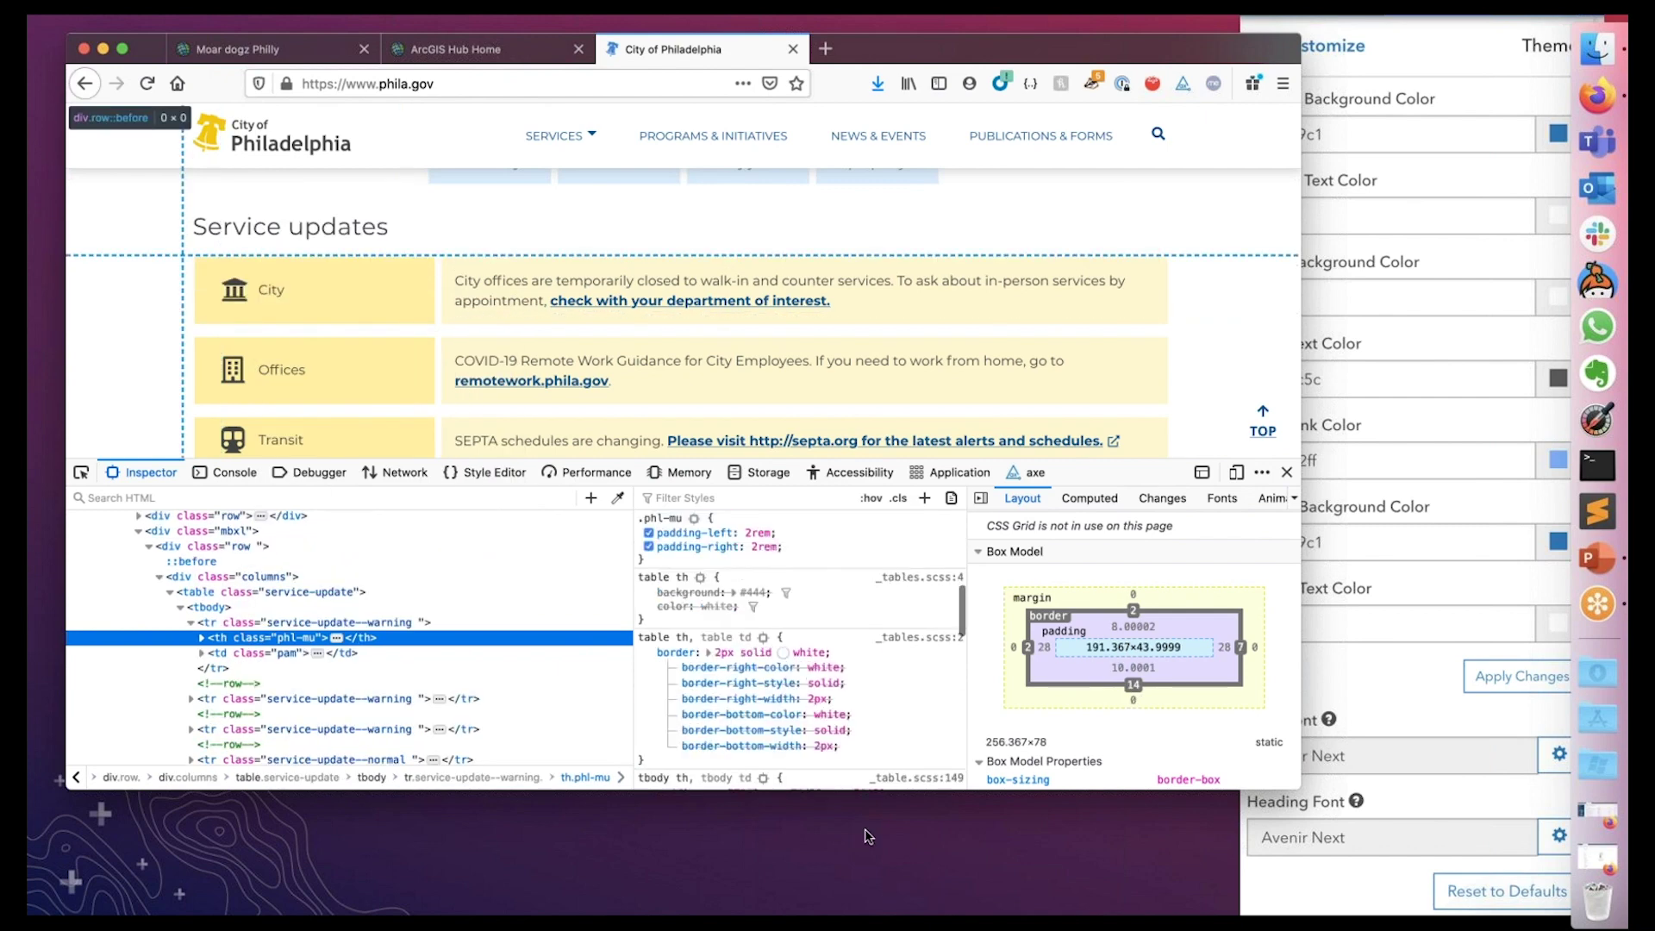
{"action": "scroll", "coordinate": [802, 647], "scroll_direction": "down", "scroll_amount": 2}
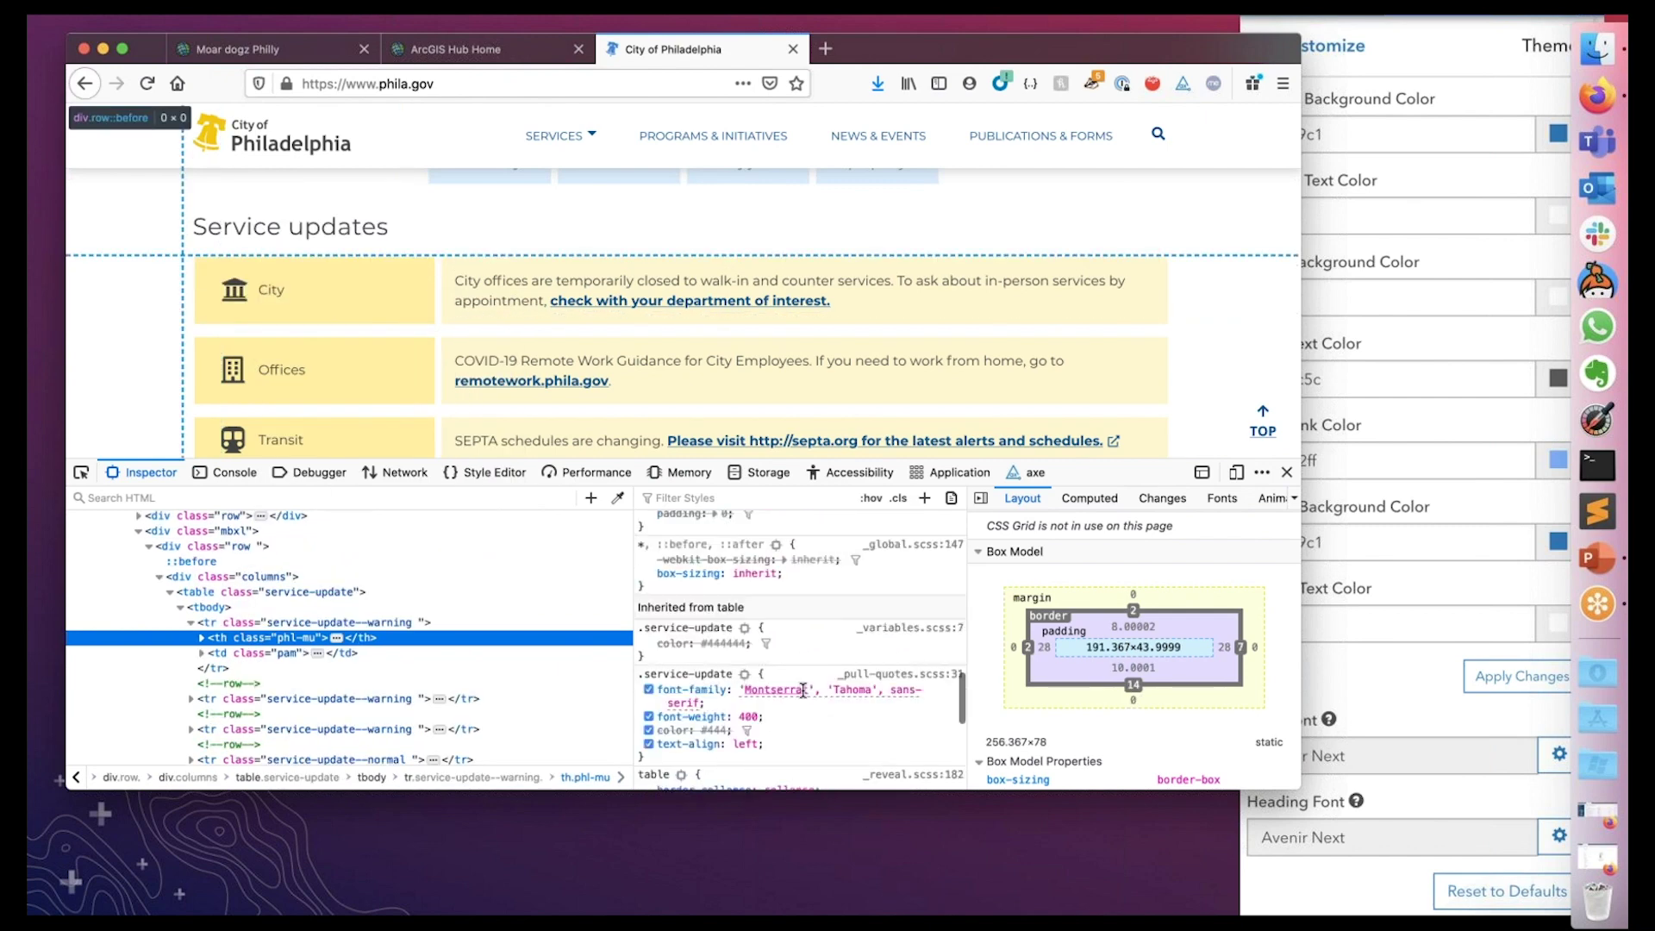
Open the Hub site's base font settings, follow the link to the Google Fonts collection, and find and open the Montserrat family
{"action": "left_click", "coordinate": [252, 50]}
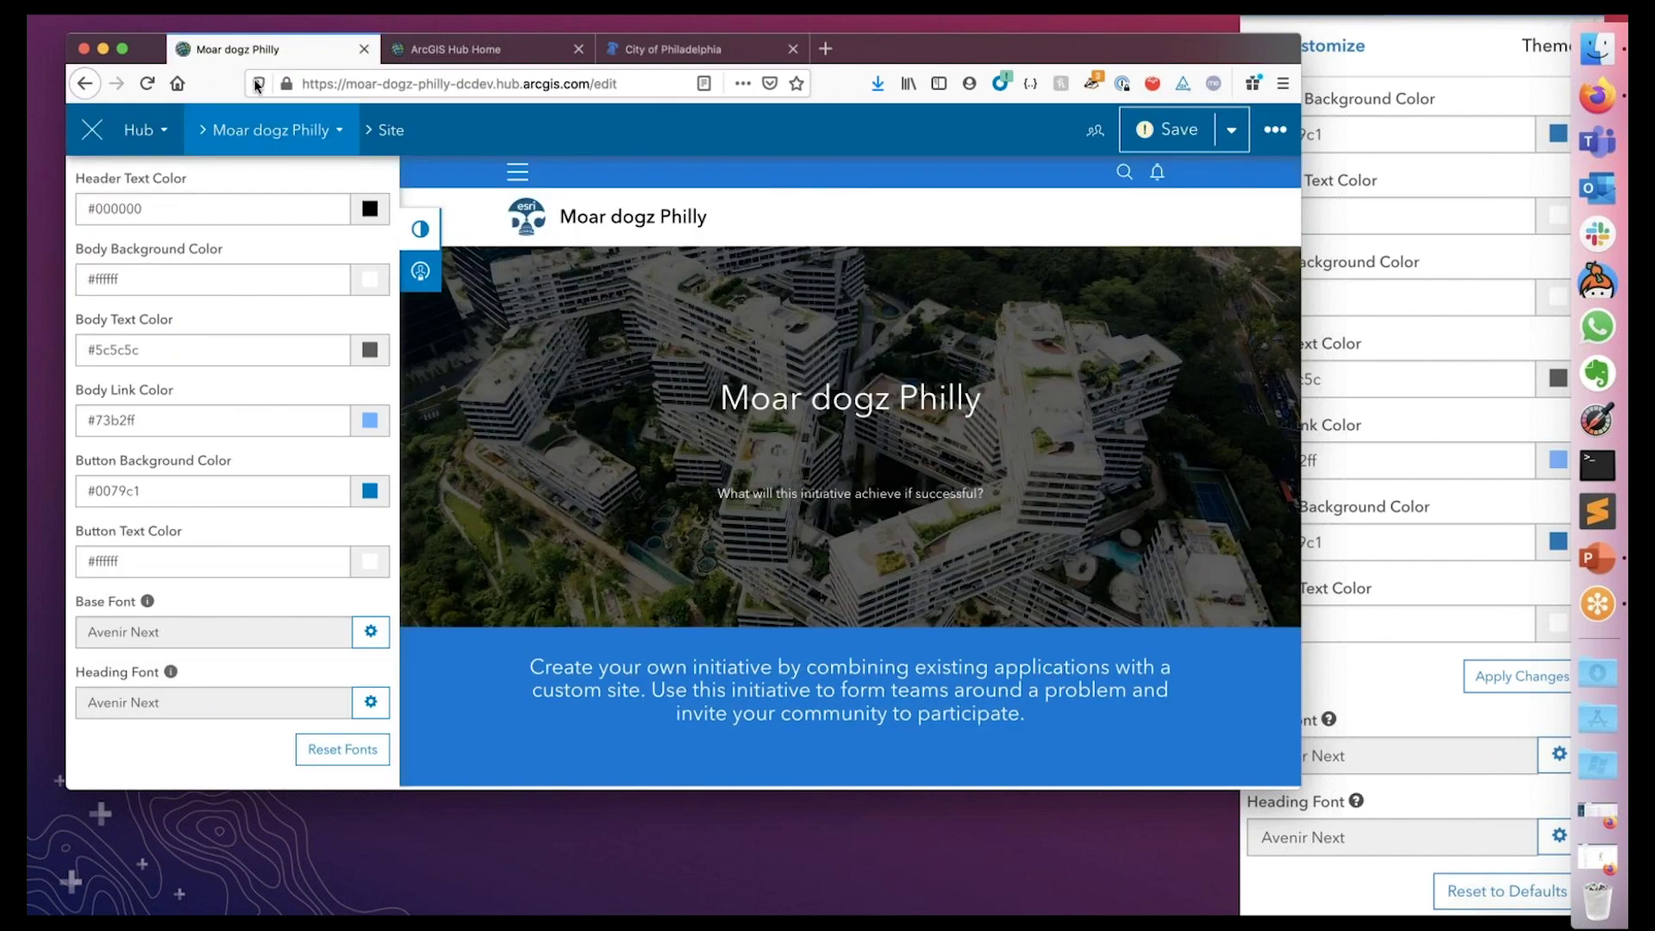
{"action": "left_click", "coordinate": [368, 634]}
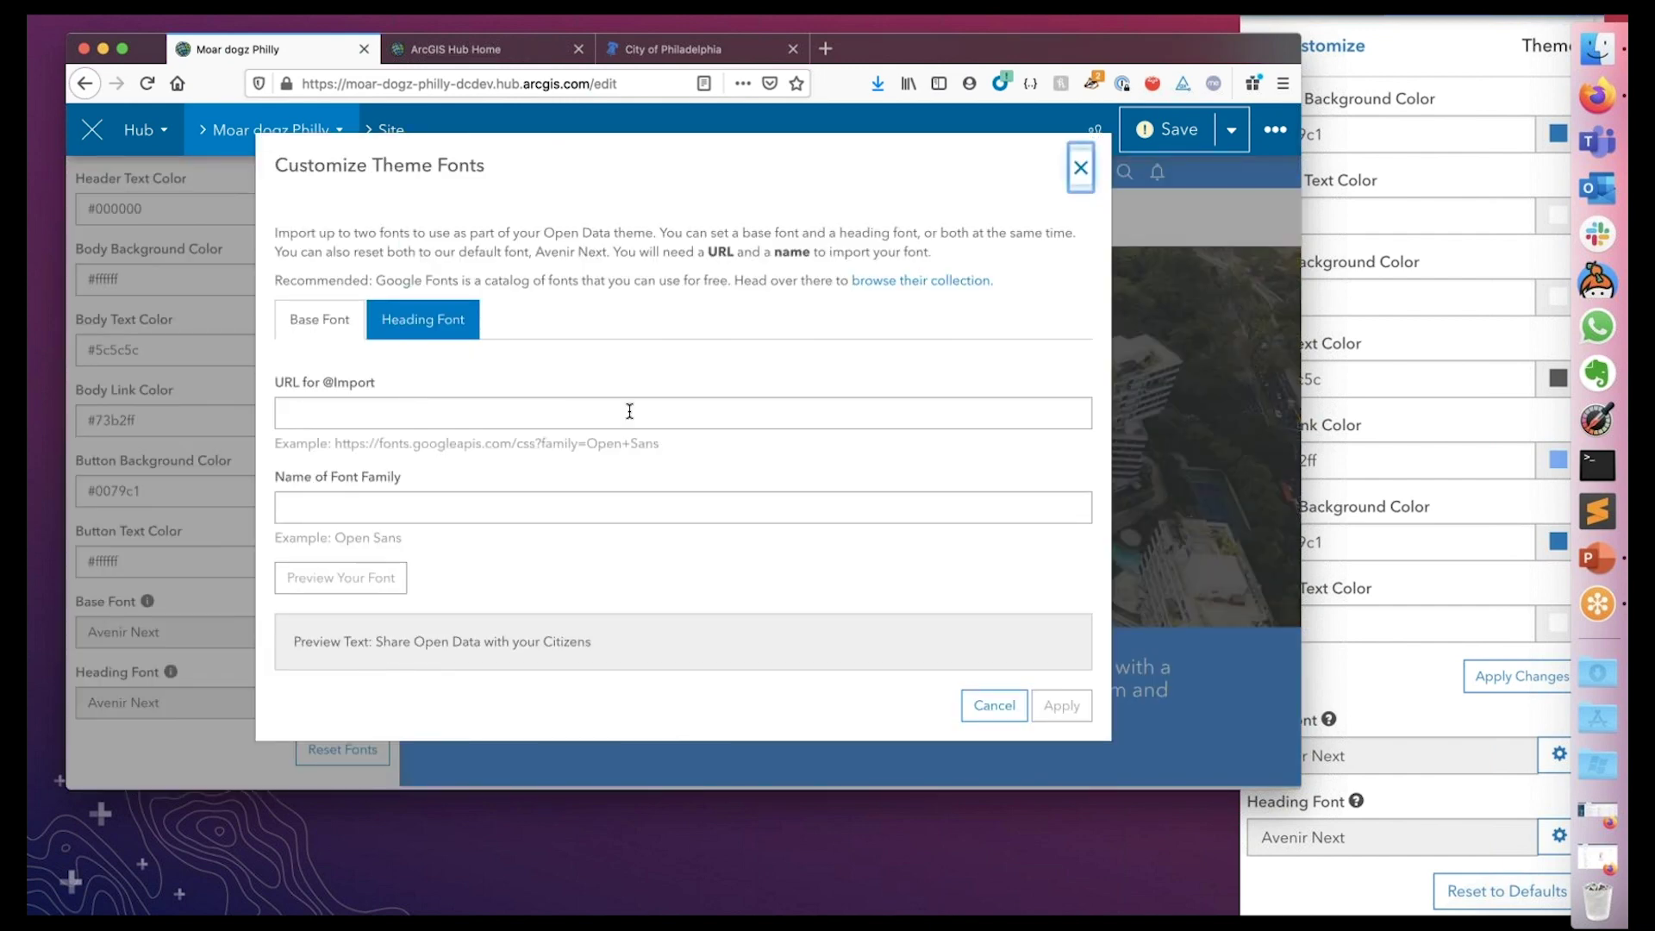
{"action": "left_click", "coordinate": [909, 280]}
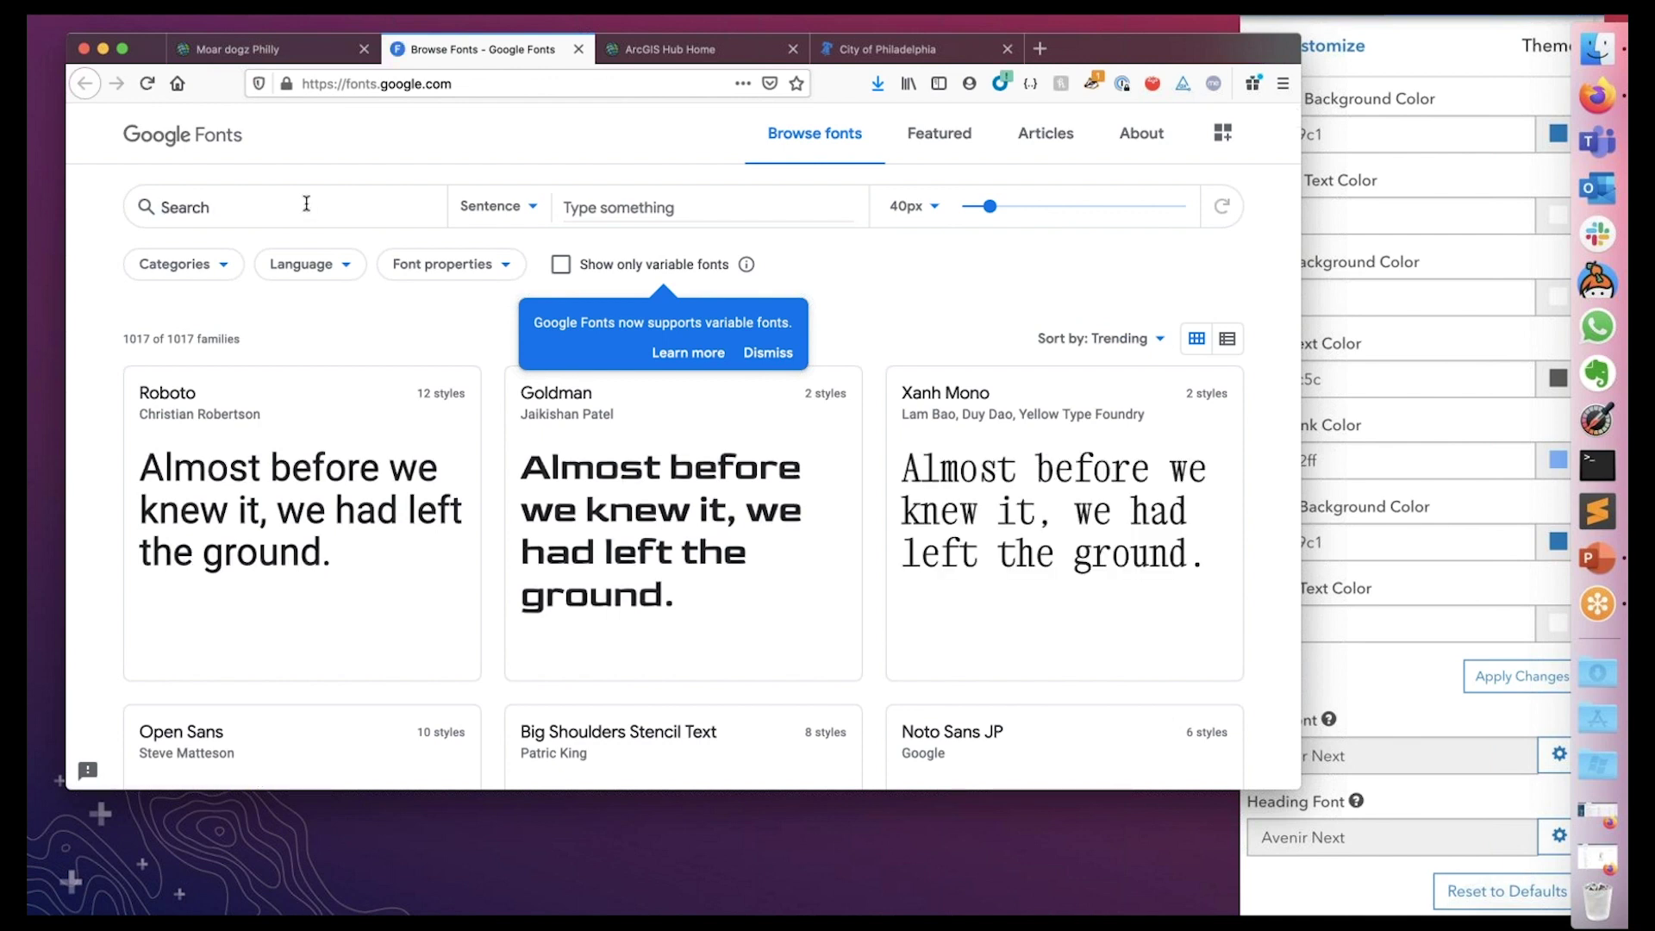
{"action": "type", "text": "montserrat"}
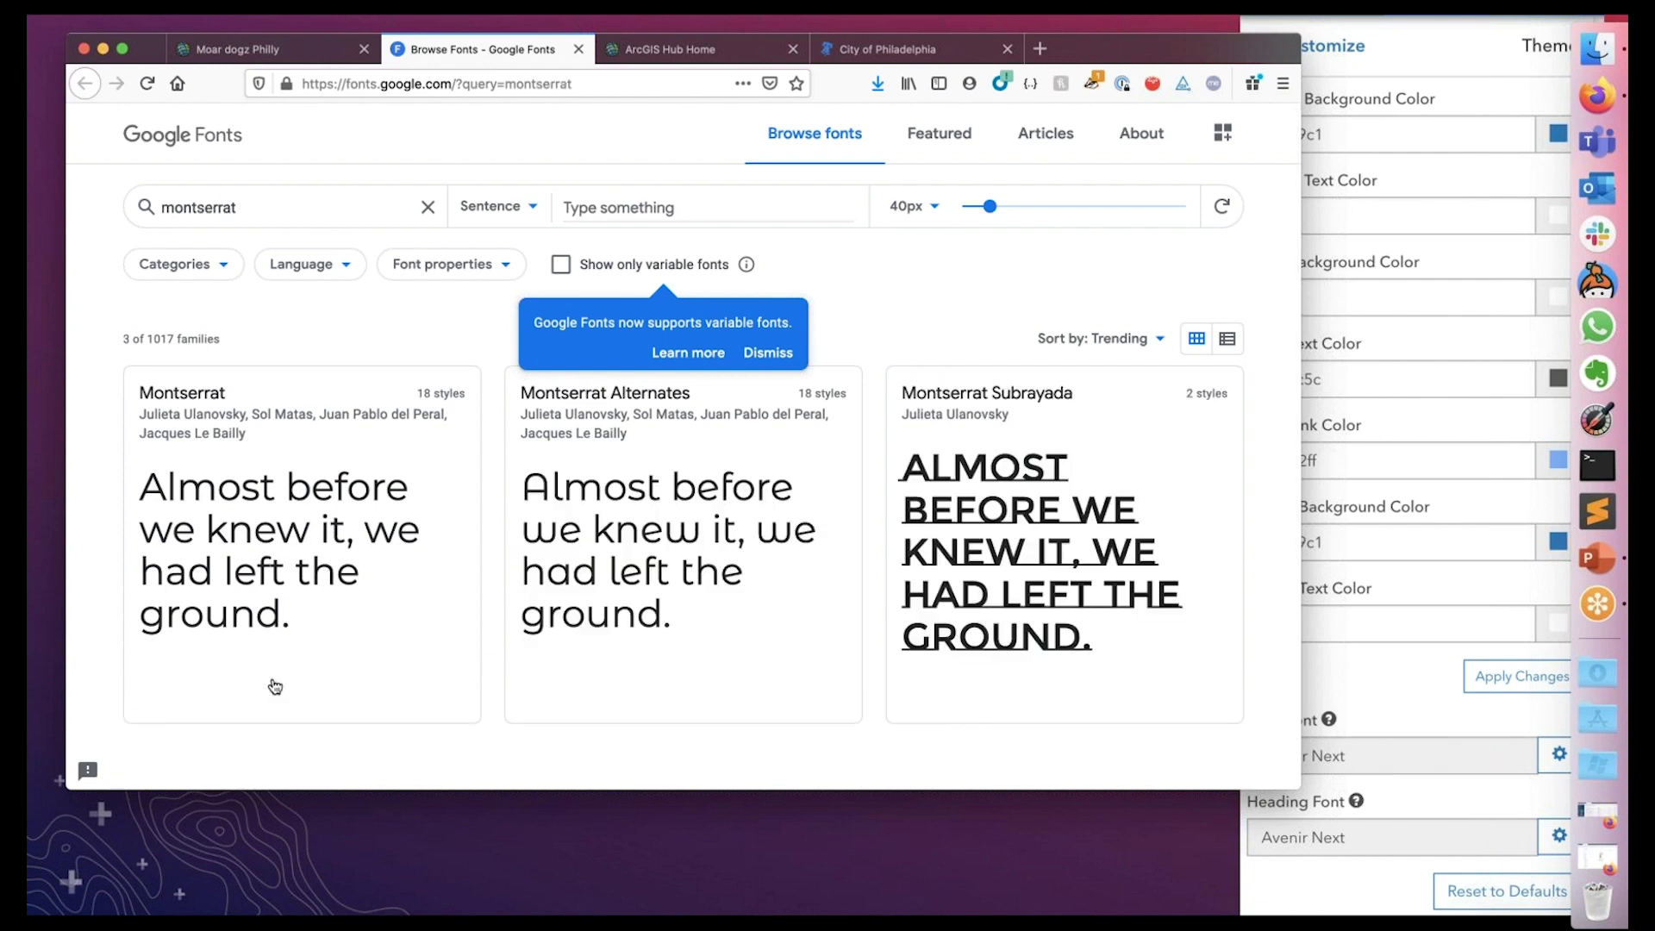
{"action": "left_click", "coordinate": [298, 533]}
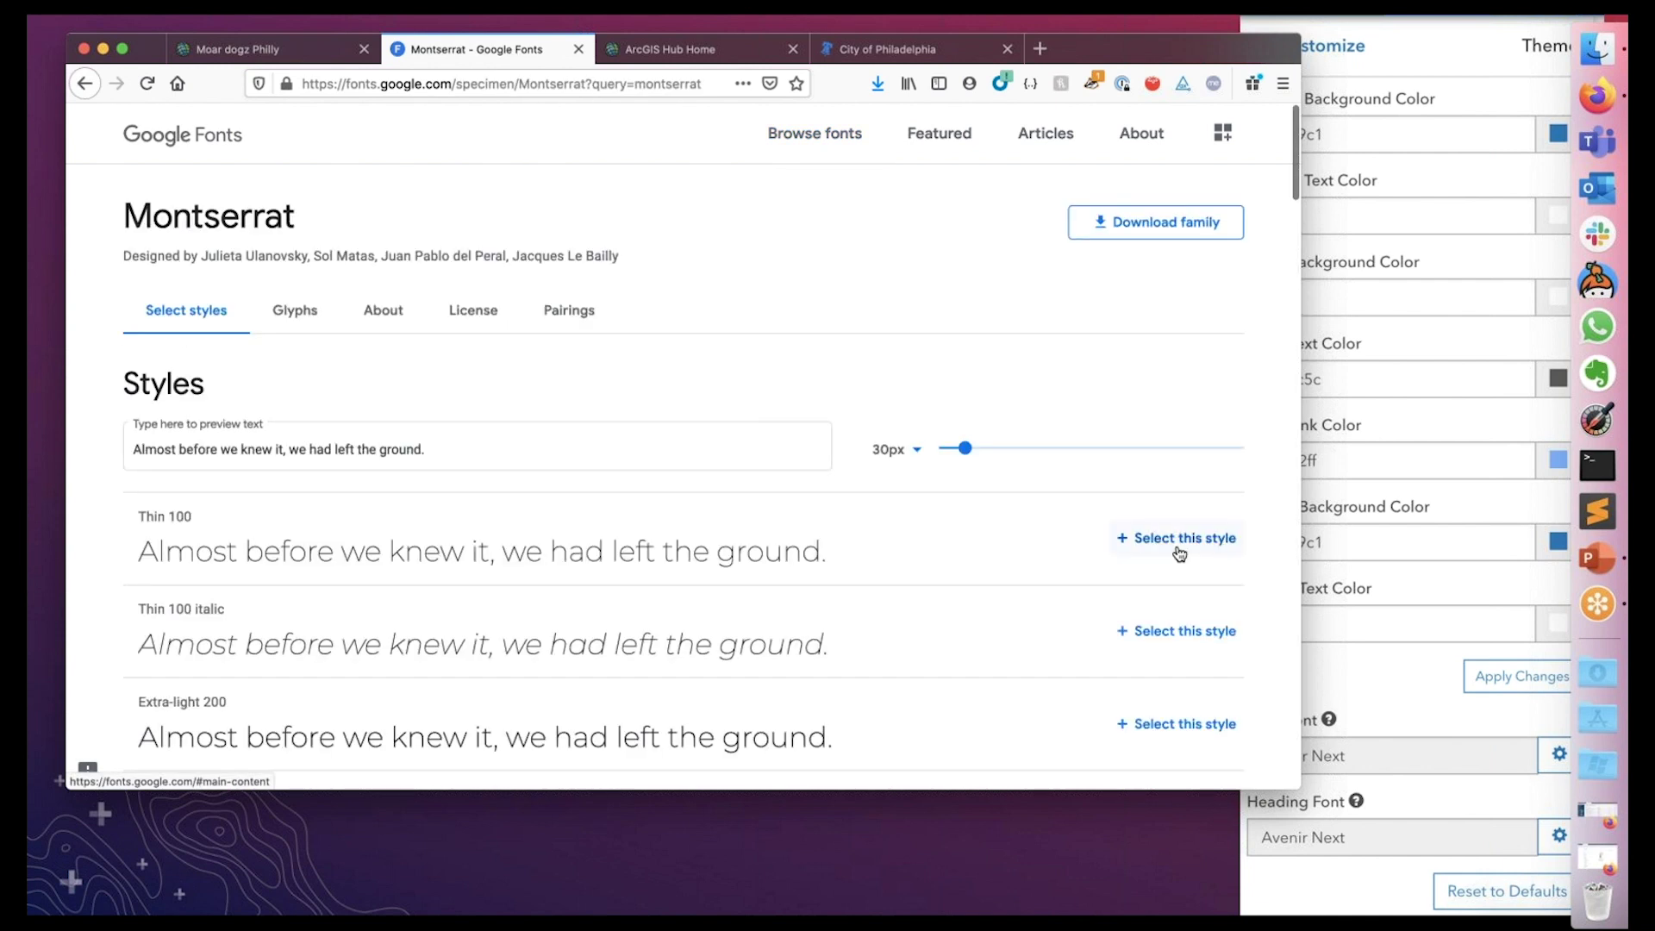
Select Montserrat's Thin 100 and Regular 400 styles and copy the stylesheet URL from the embed code through "family=Montserrat"
{"action": "left_click", "coordinate": [1179, 553]}
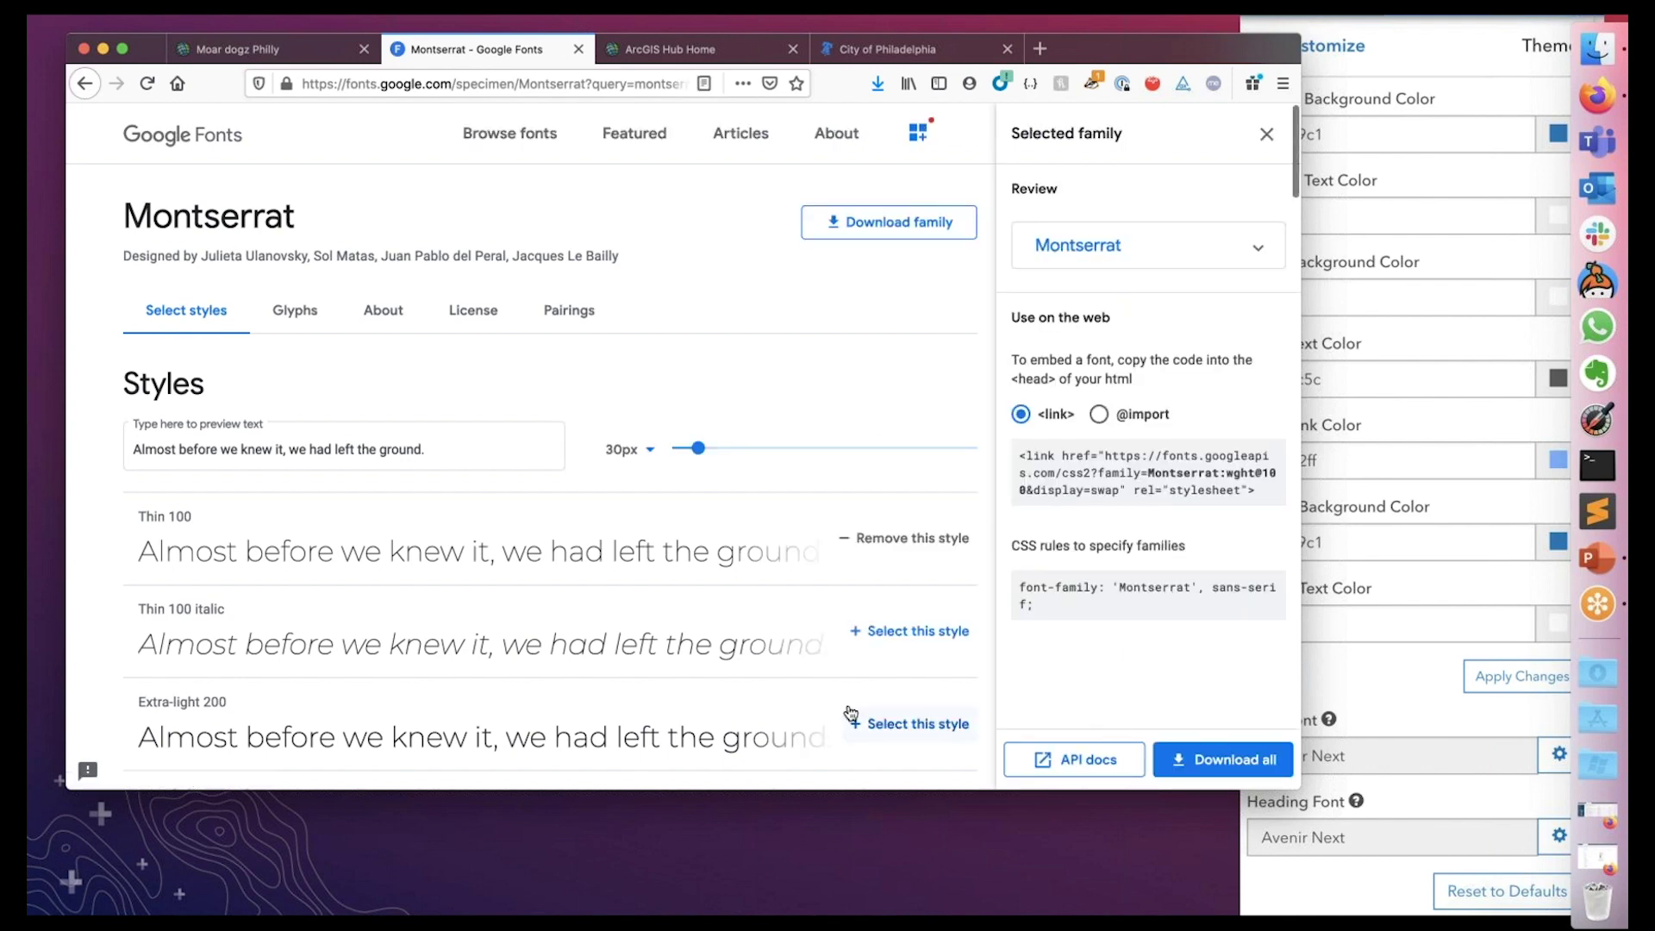
{"action": "scroll", "coordinate": [850, 707], "scroll_direction": "down", "scroll_amount": 5}
{"action": "scroll", "coordinate": [849, 705], "scroll_direction": "down", "scroll_amount": 4}
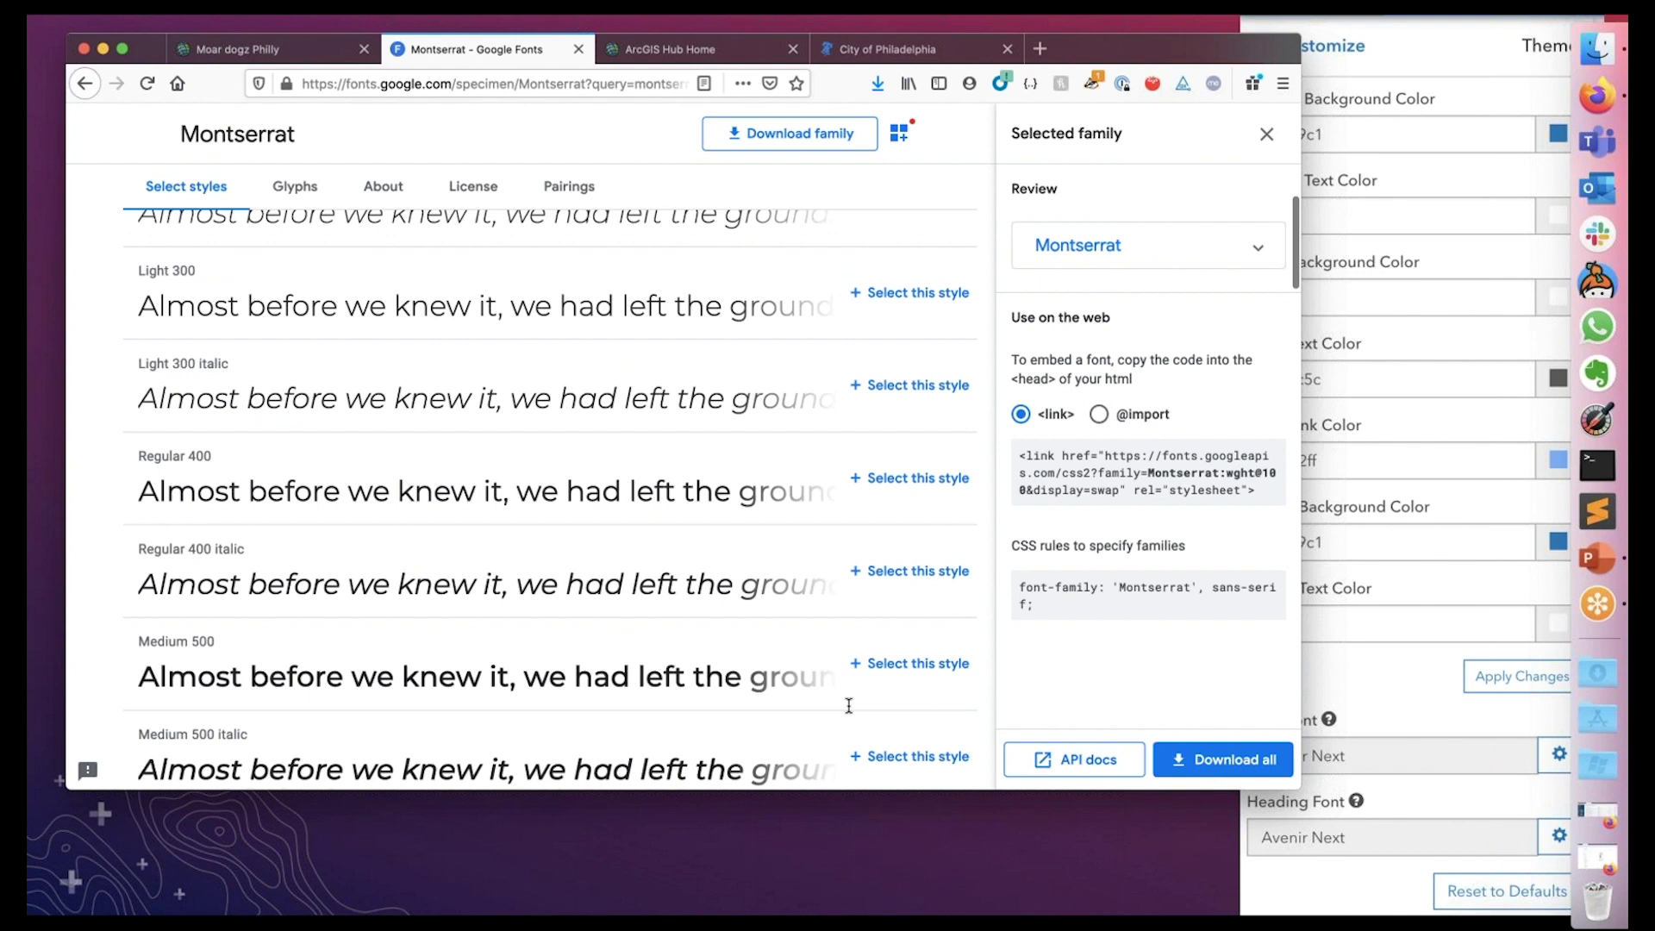
{"action": "left_click", "coordinate": [912, 488]}
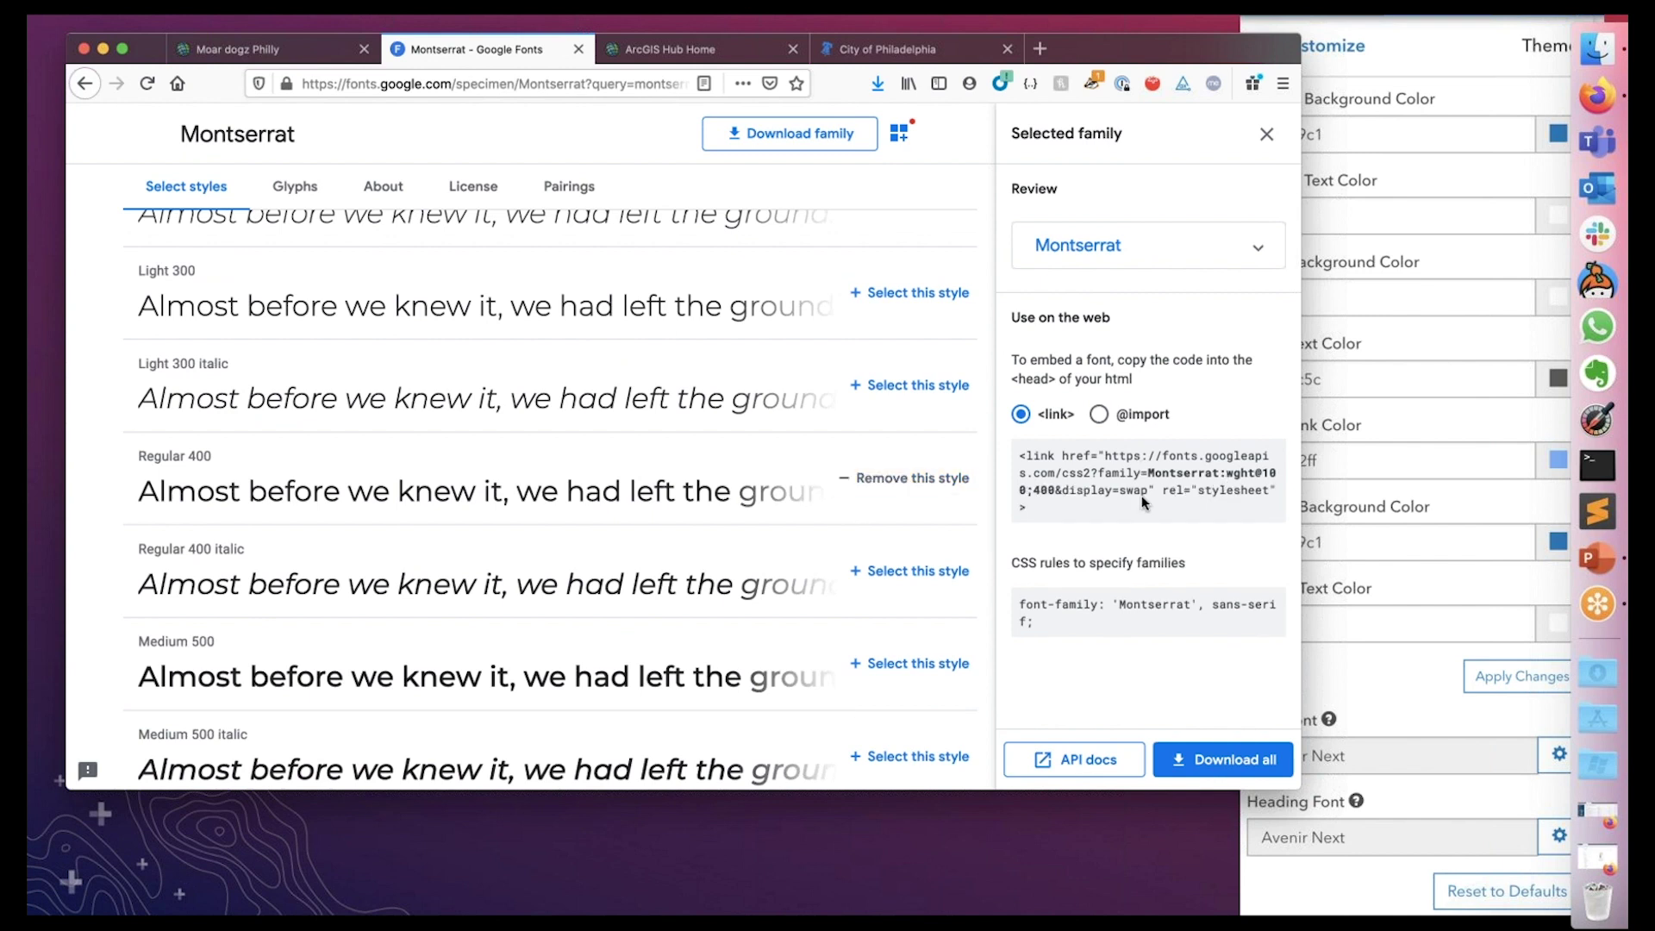
{"action": "left_click_drag", "start_coordinate": [1165, 473], "coordinate": [1108, 455]}
{"action": "key", "text": "super+c"}
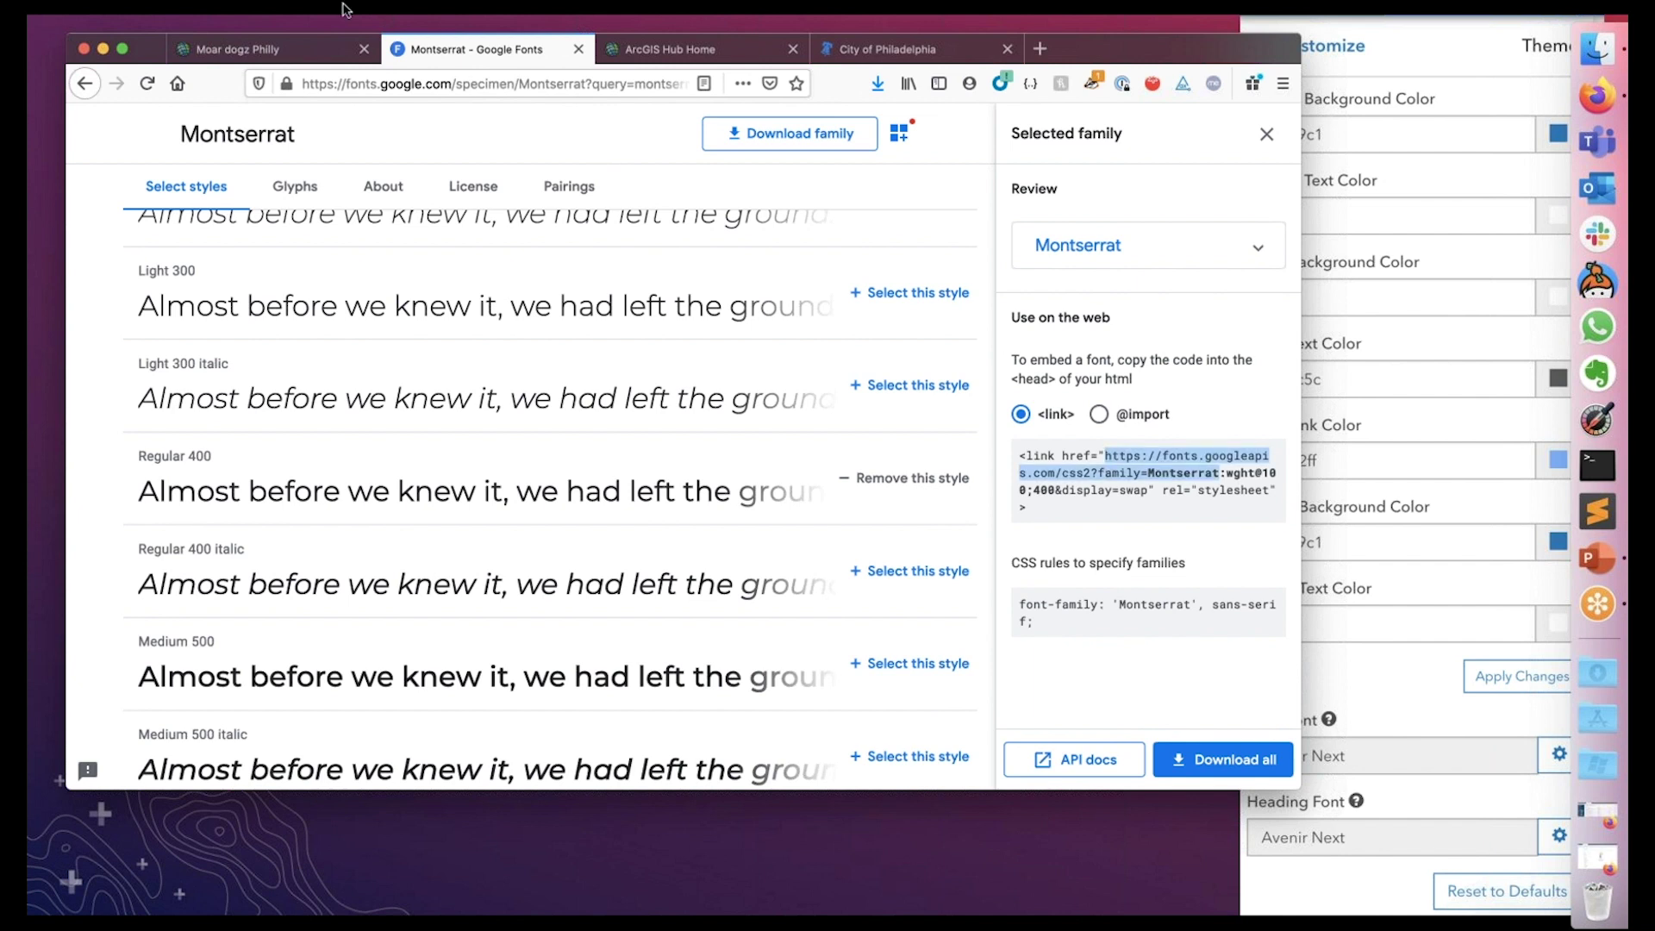
{"action": "left_click", "coordinate": [258, 49]}
{"action": "left_click", "coordinate": [461, 415]}
{"action": "key", "text": "super+v"}
{"action": "left_click", "coordinate": [378, 517]}
{"action": "type", "text": "Mon"}
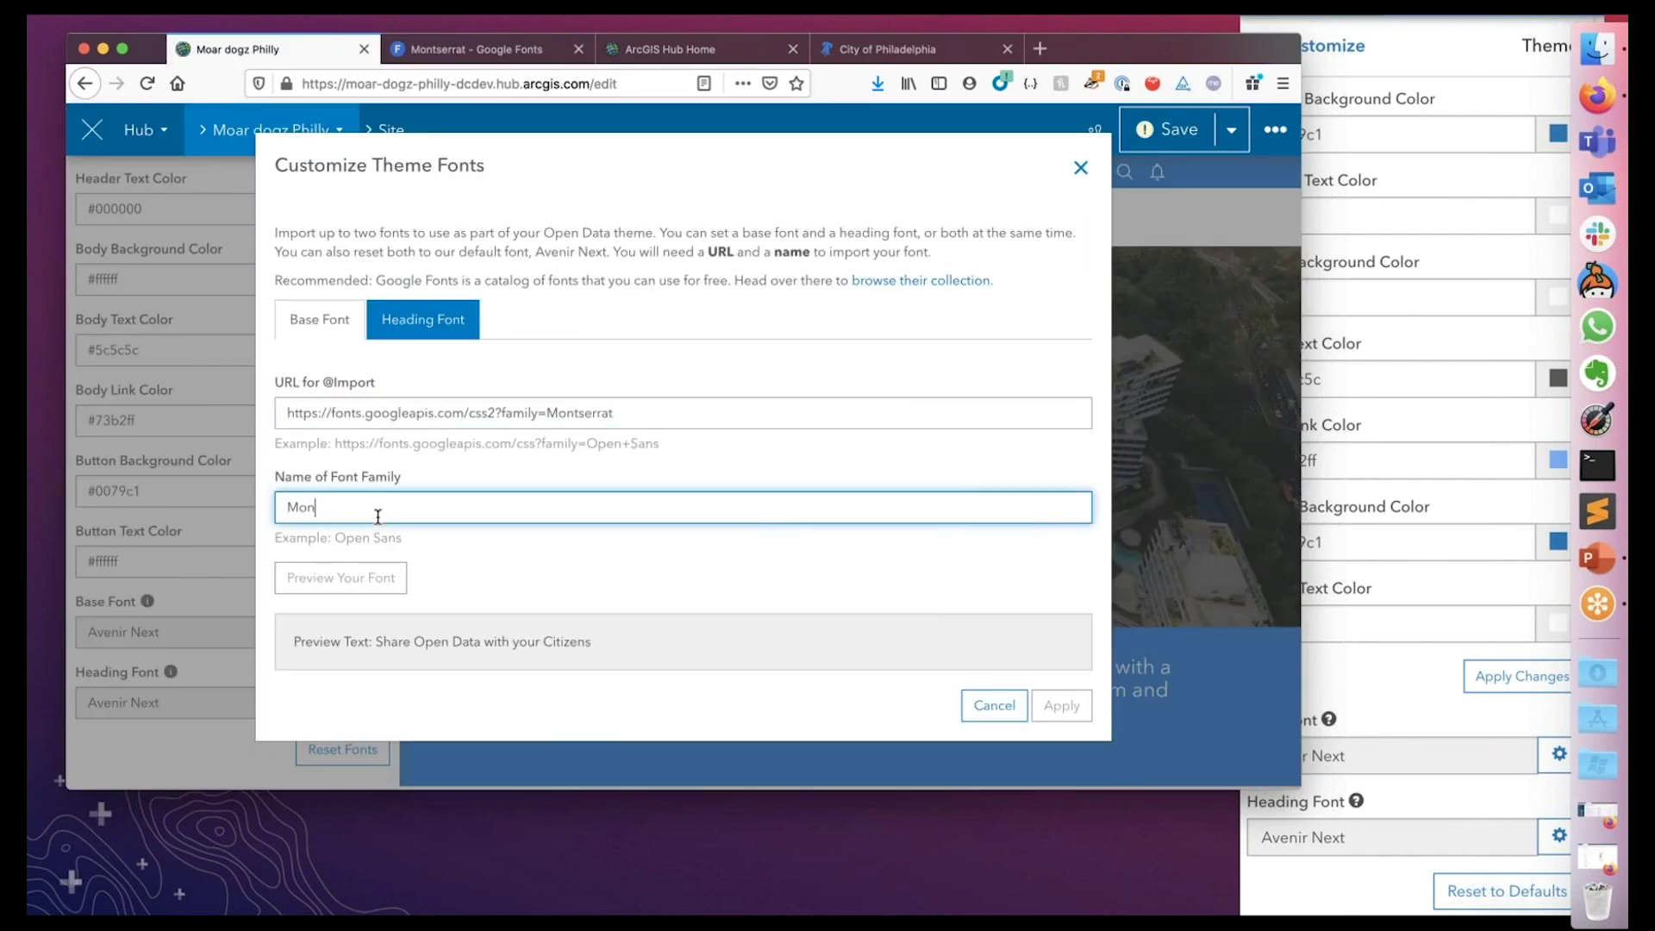
{"action": "type", "text": "tserrat"}
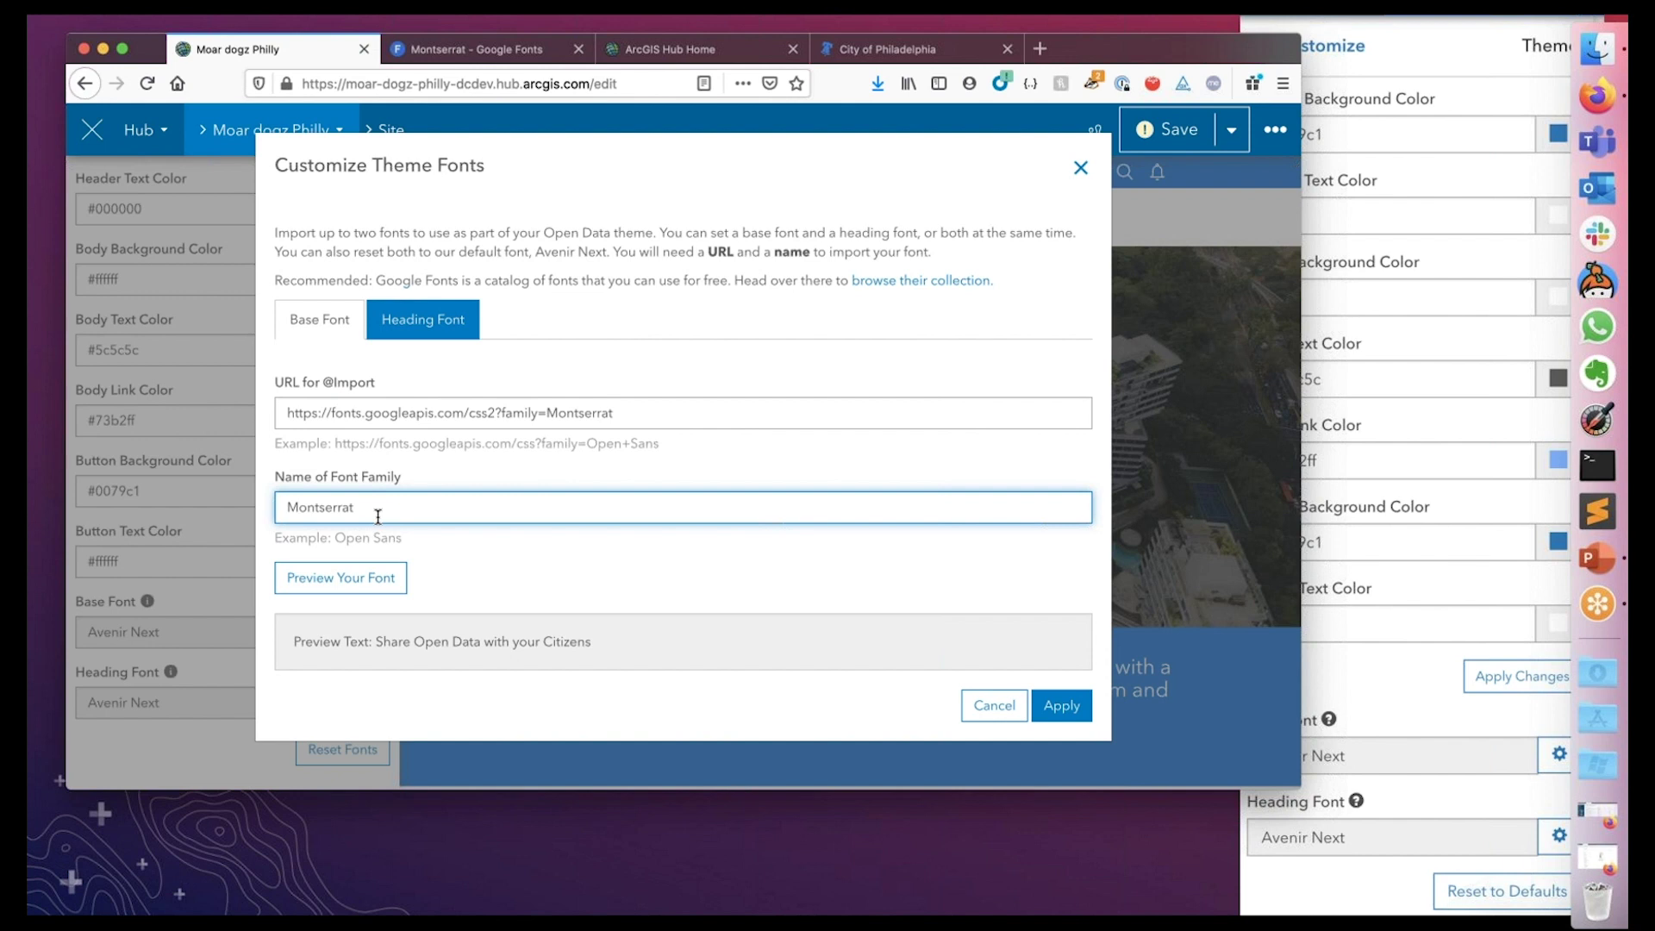
Copy the base font's import URL into the heading font settings, name the family Montserrat, and preview the font
{"action": "triple_click", "coordinate": [387, 418]}
{"action": "key", "text": "super+c"}
{"action": "left_click", "coordinate": [355, 320]}
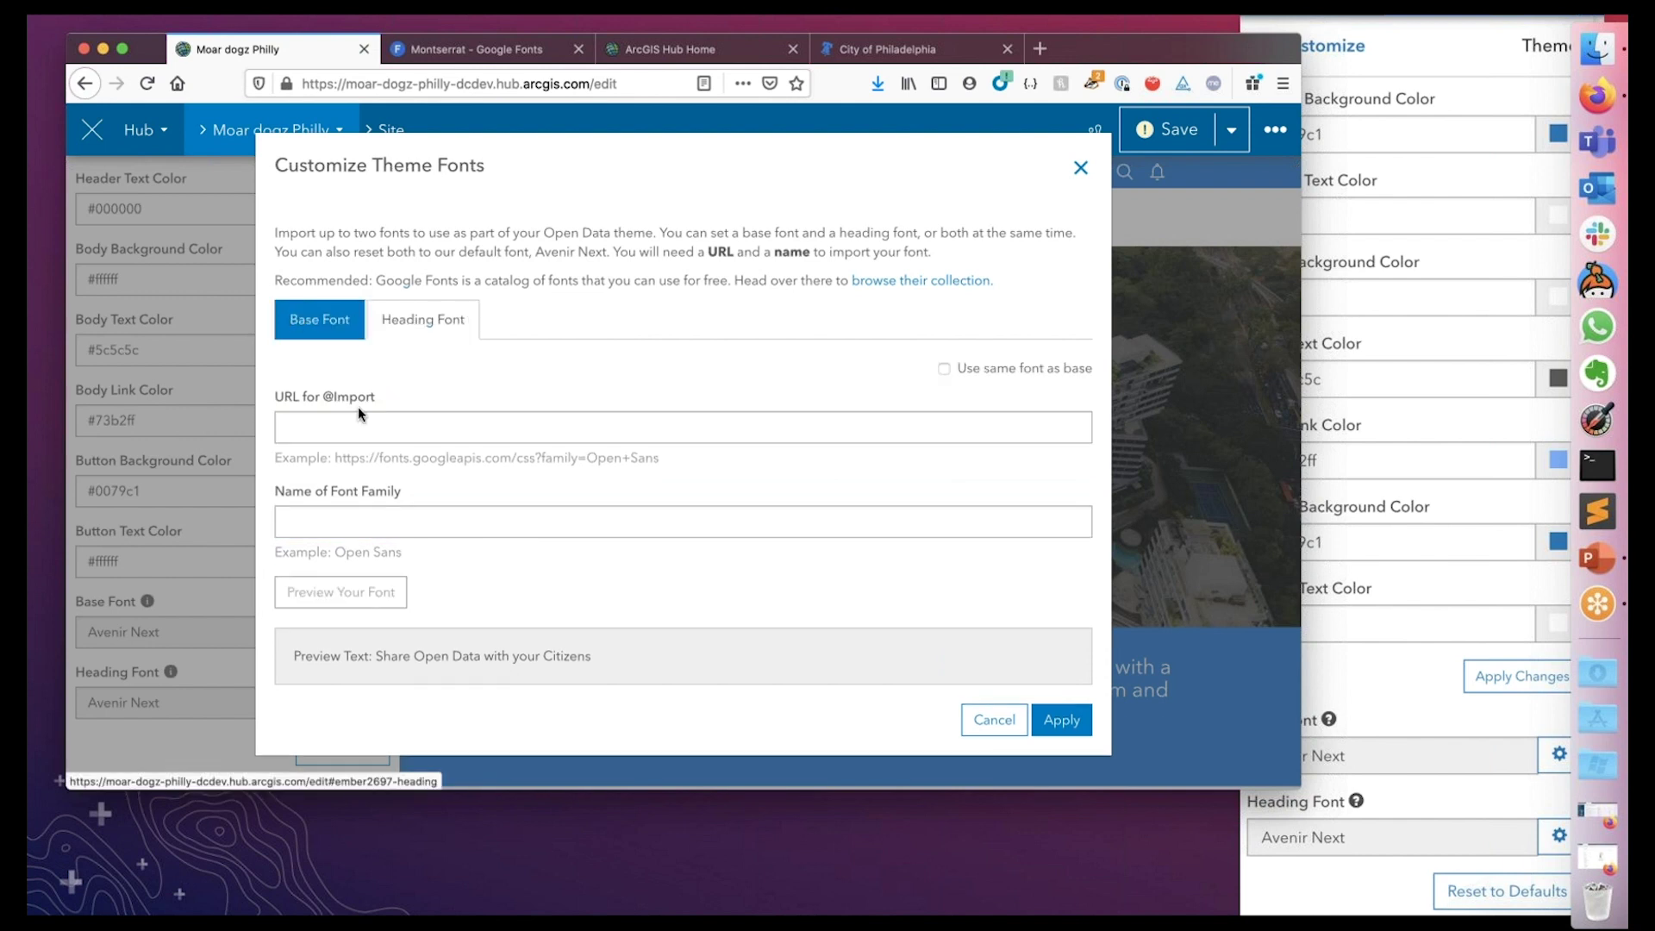
{"action": "left_click", "coordinate": [345, 426]}
{"action": "key", "text": "super+v"}
{"action": "left_click", "coordinate": [319, 518]}
{"action": "type", "text": "Montserrat"}
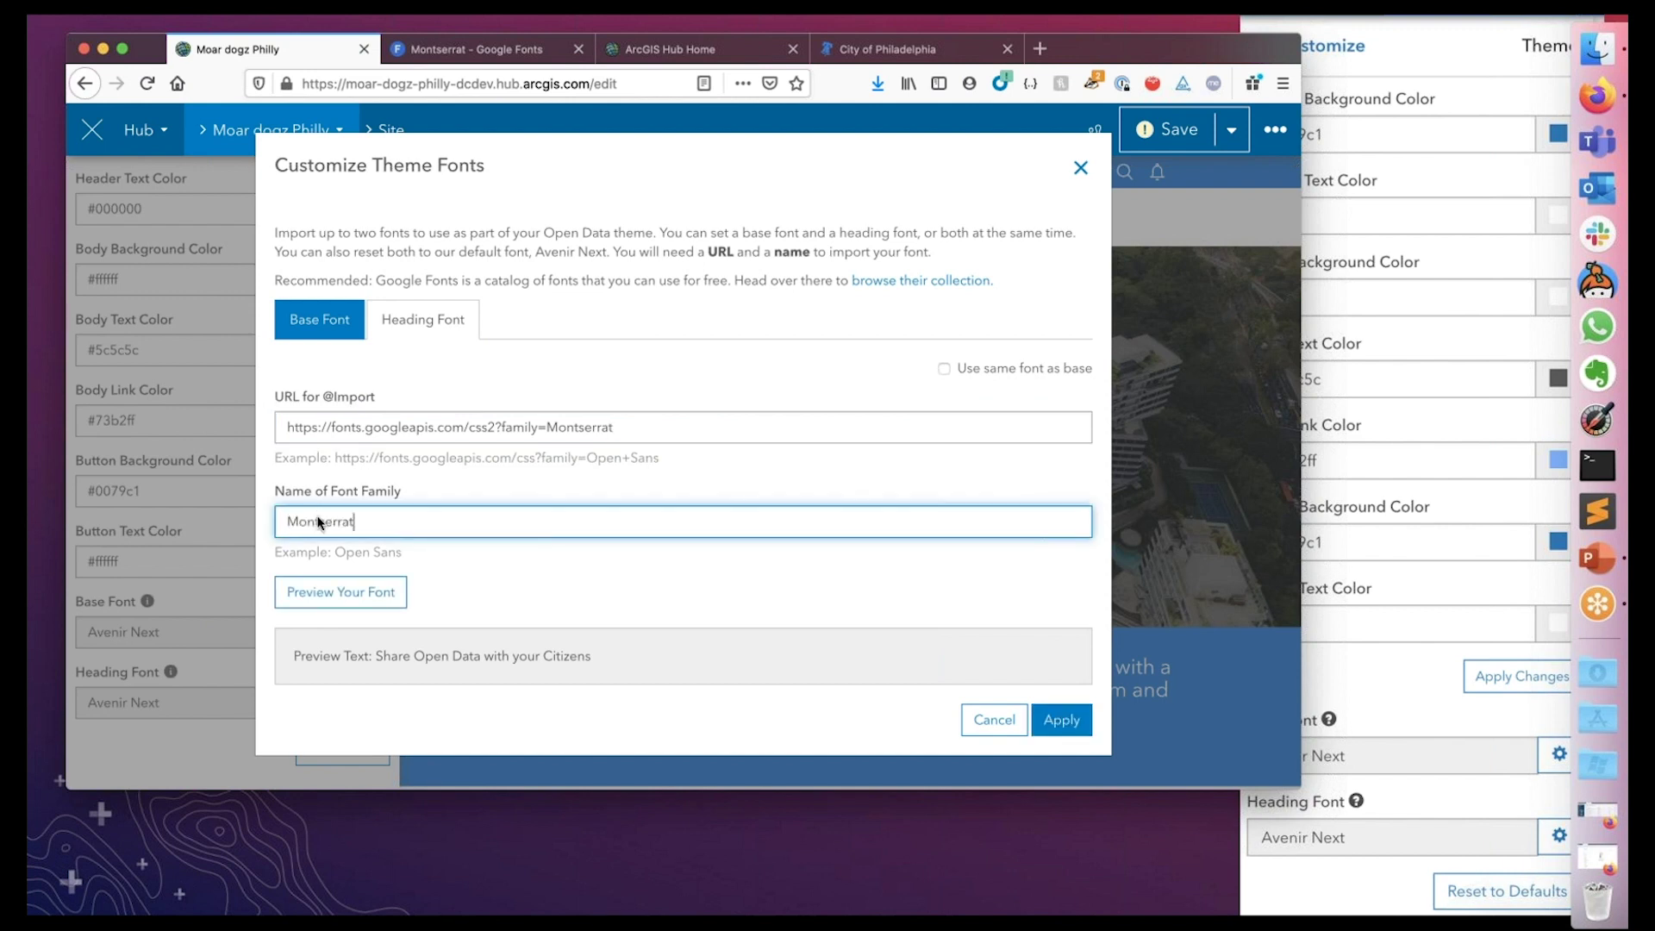
{"action": "left_click", "coordinate": [348, 604]}
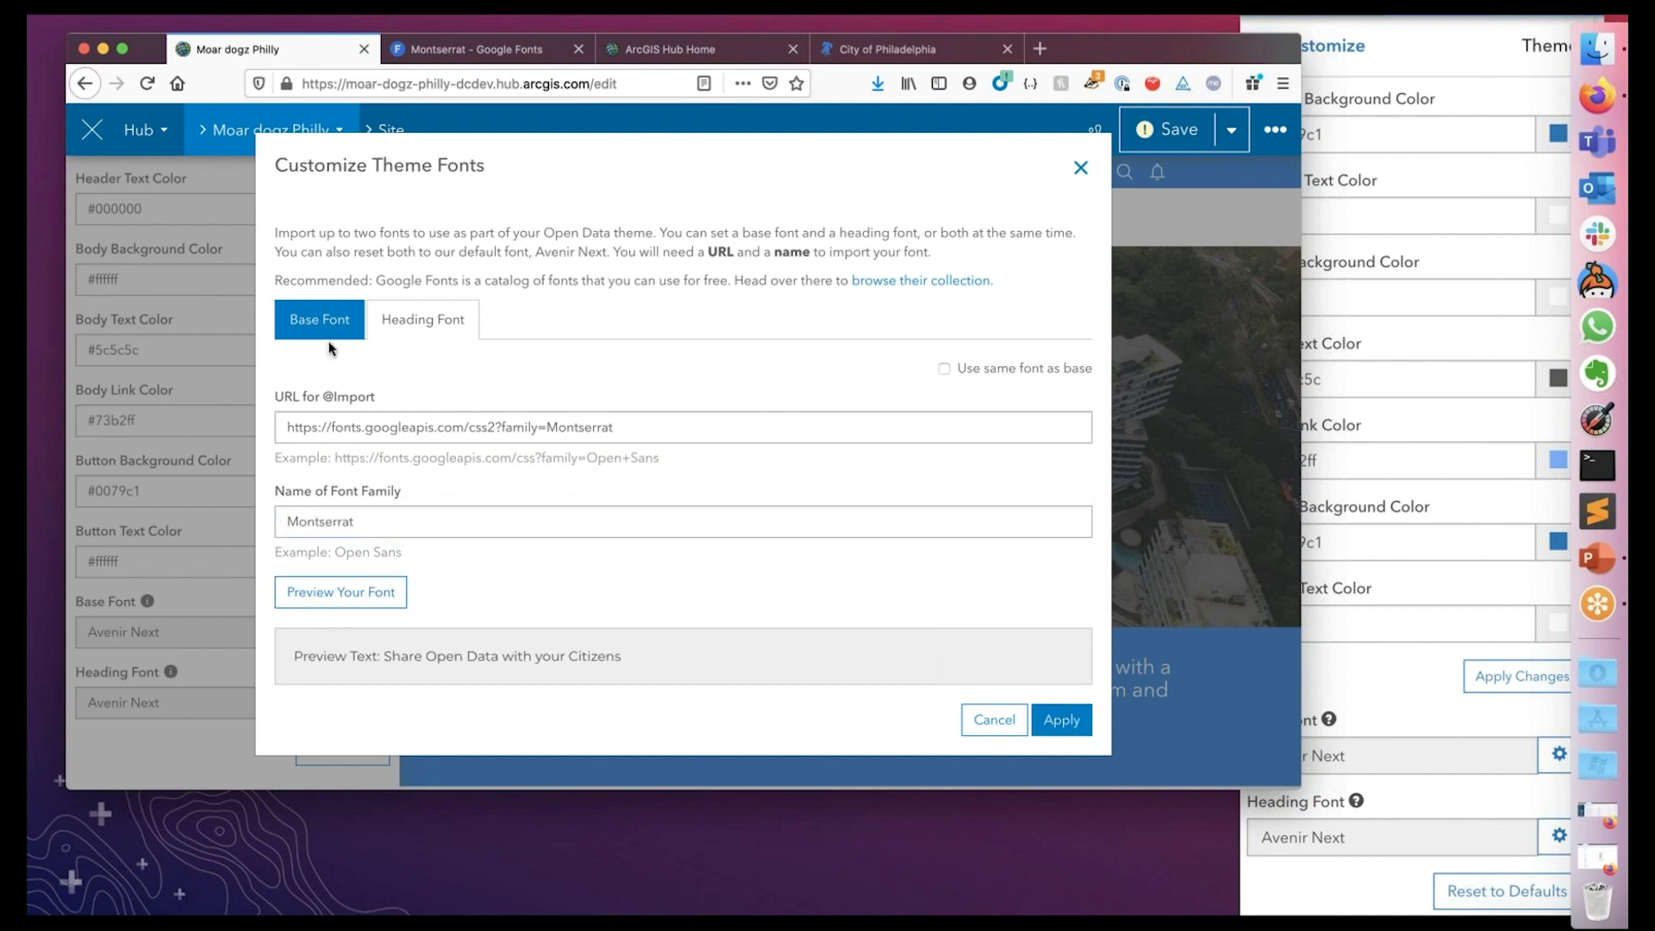
Change the base font's import URL to family=Open+Sans and its name to Open Sans, preview it, and apply the theme fonts
{"action": "left_click", "coordinate": [422, 319]}
{"action": "left_click_drag", "start_coordinate": [615, 413], "coordinate": [550, 413]}
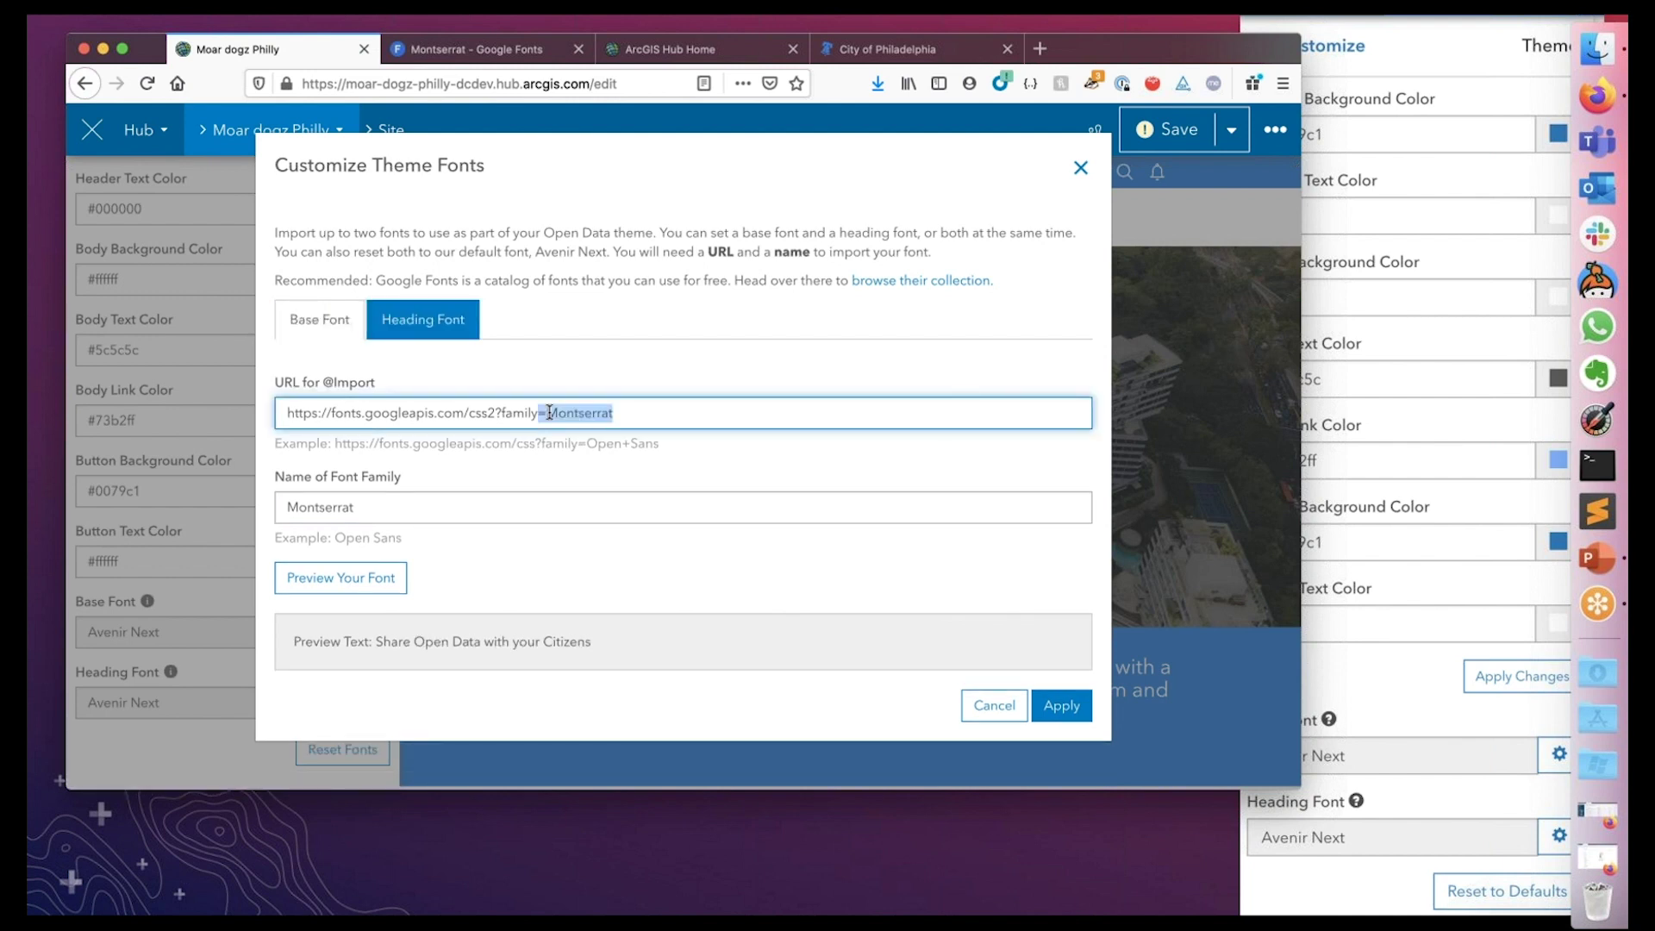
{"action": "type", "text": "=Open+Sans"}
{"action": "left_click_drag", "start_coordinate": [396, 547], "coordinate": [263, 545]}
{"action": "type", "text": "Open Sa"}
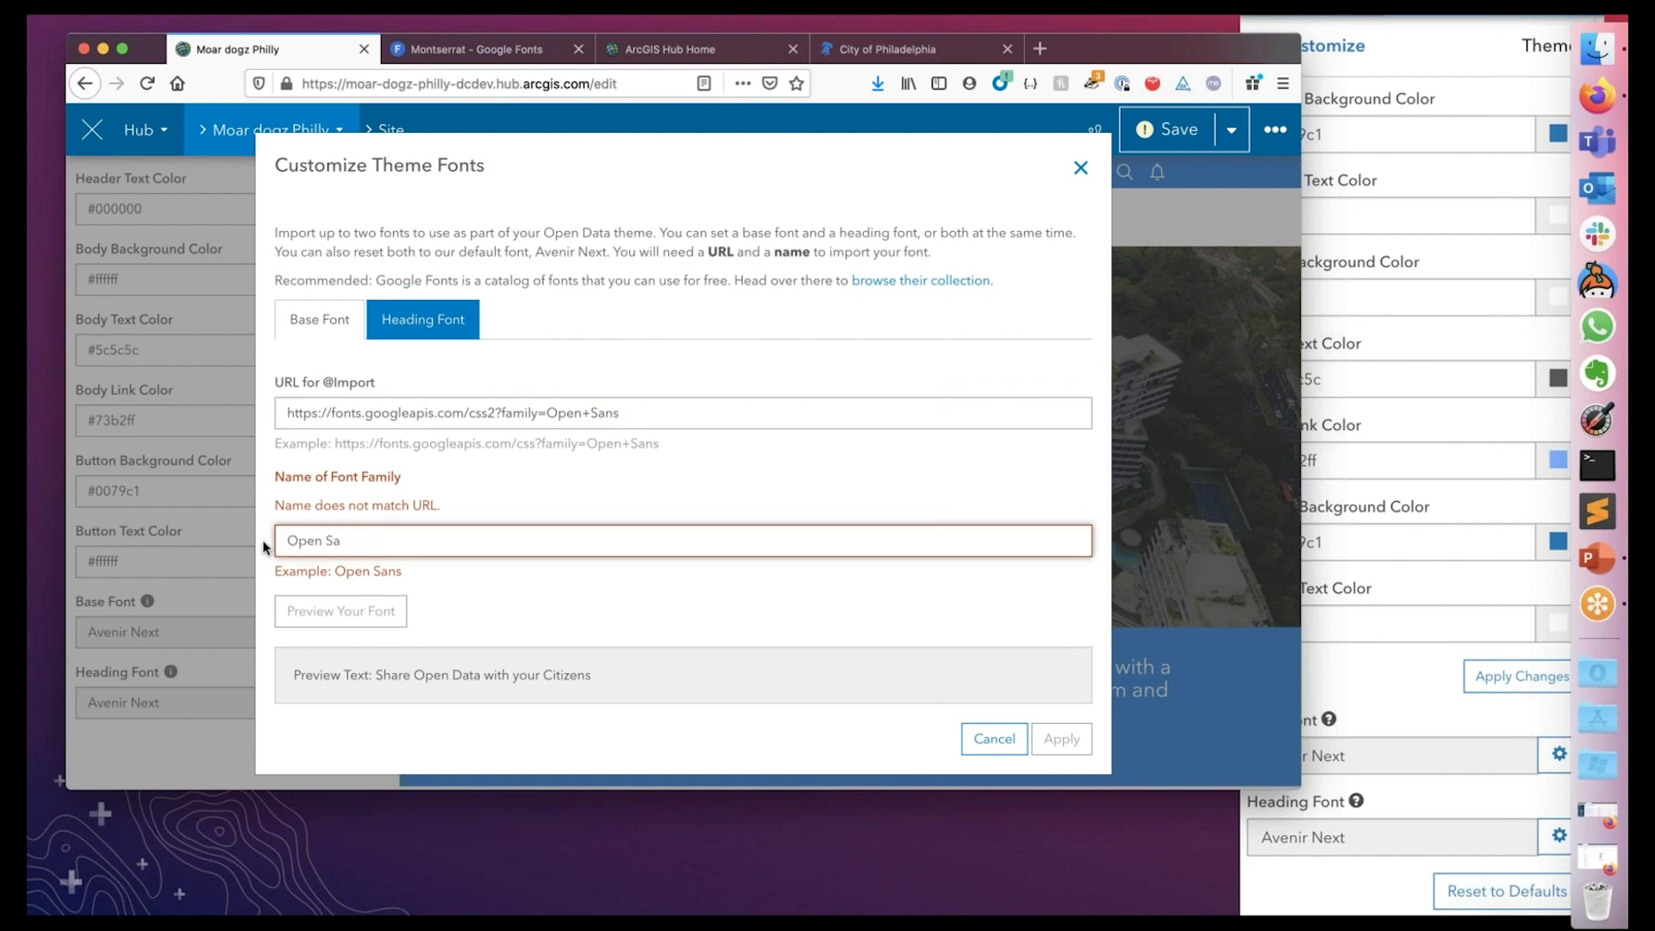
{"action": "type", "text": "ns"}
{"action": "left_click", "coordinate": [314, 577]}
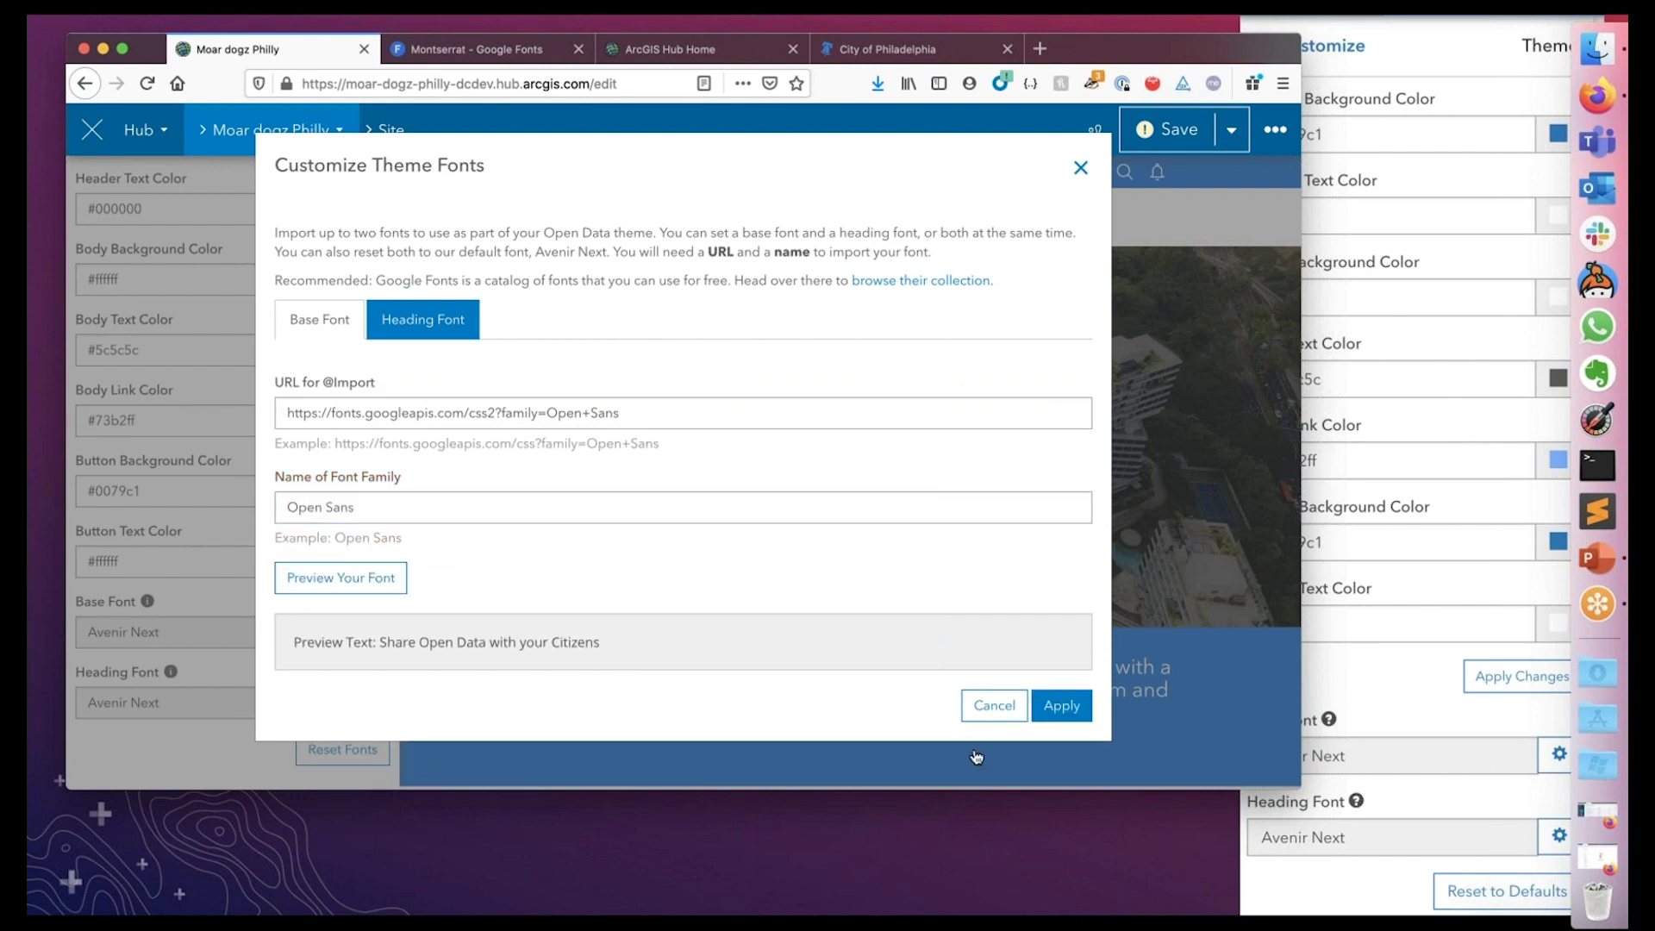
{"action": "left_click", "coordinate": [1062, 705]}
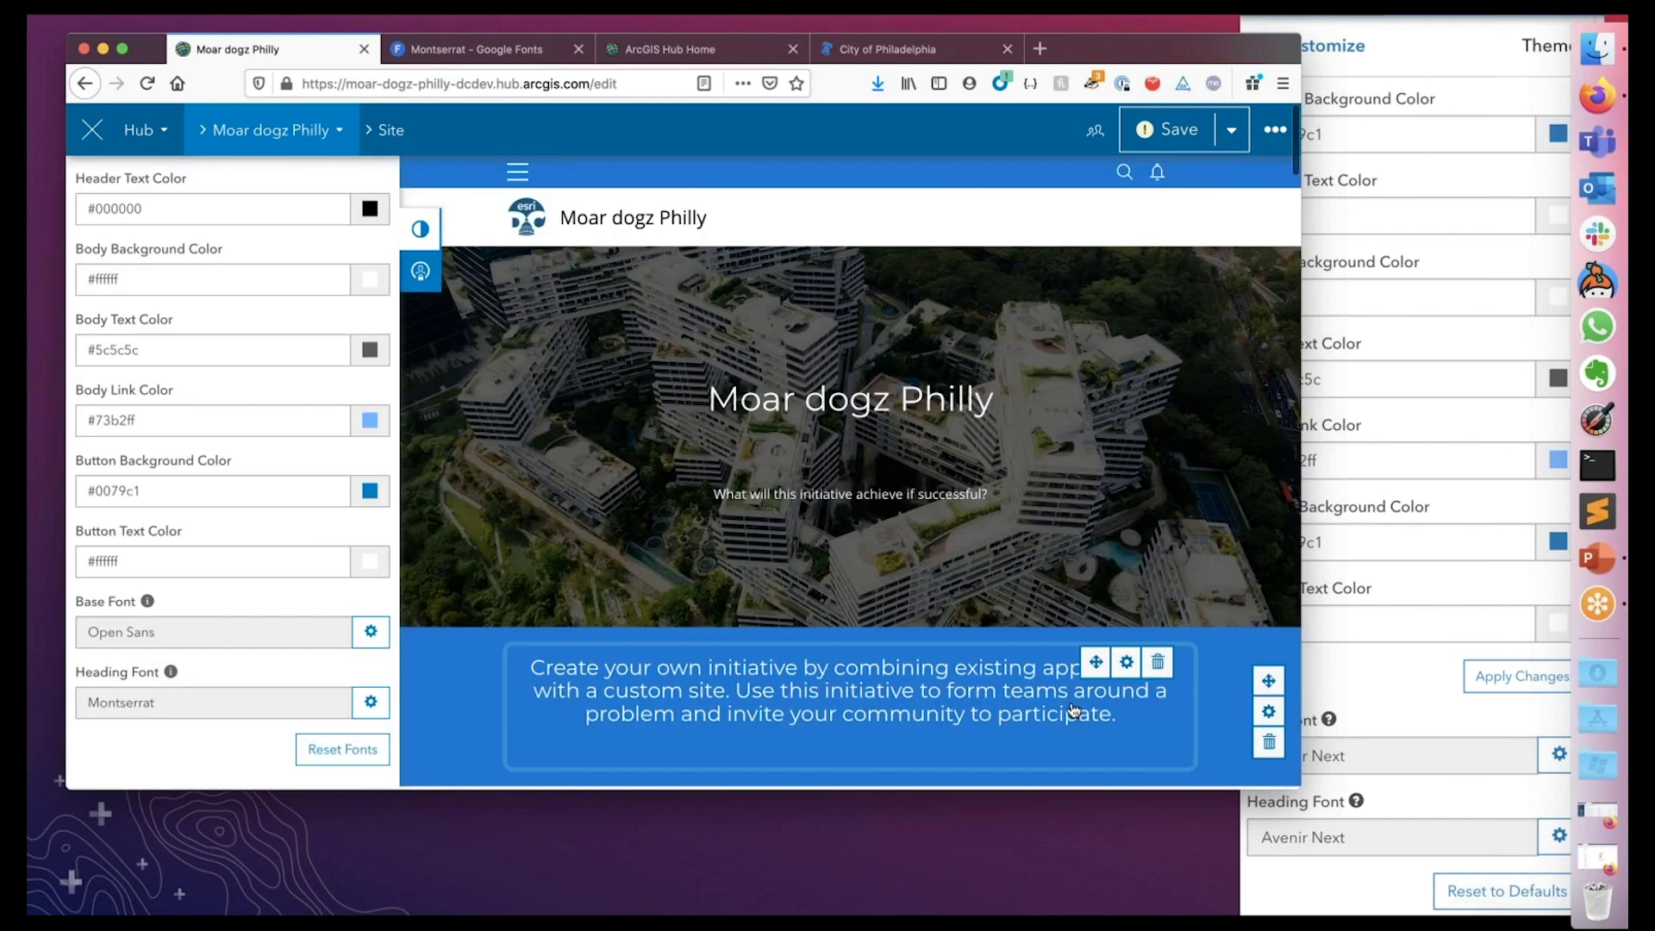
{"action": "scroll", "coordinate": [1074, 709], "scroll_direction": "down", "scroll_amount": 1}
{"action": "scroll", "coordinate": [888, 552], "scroll_direction": "down", "scroll_amount": 1}
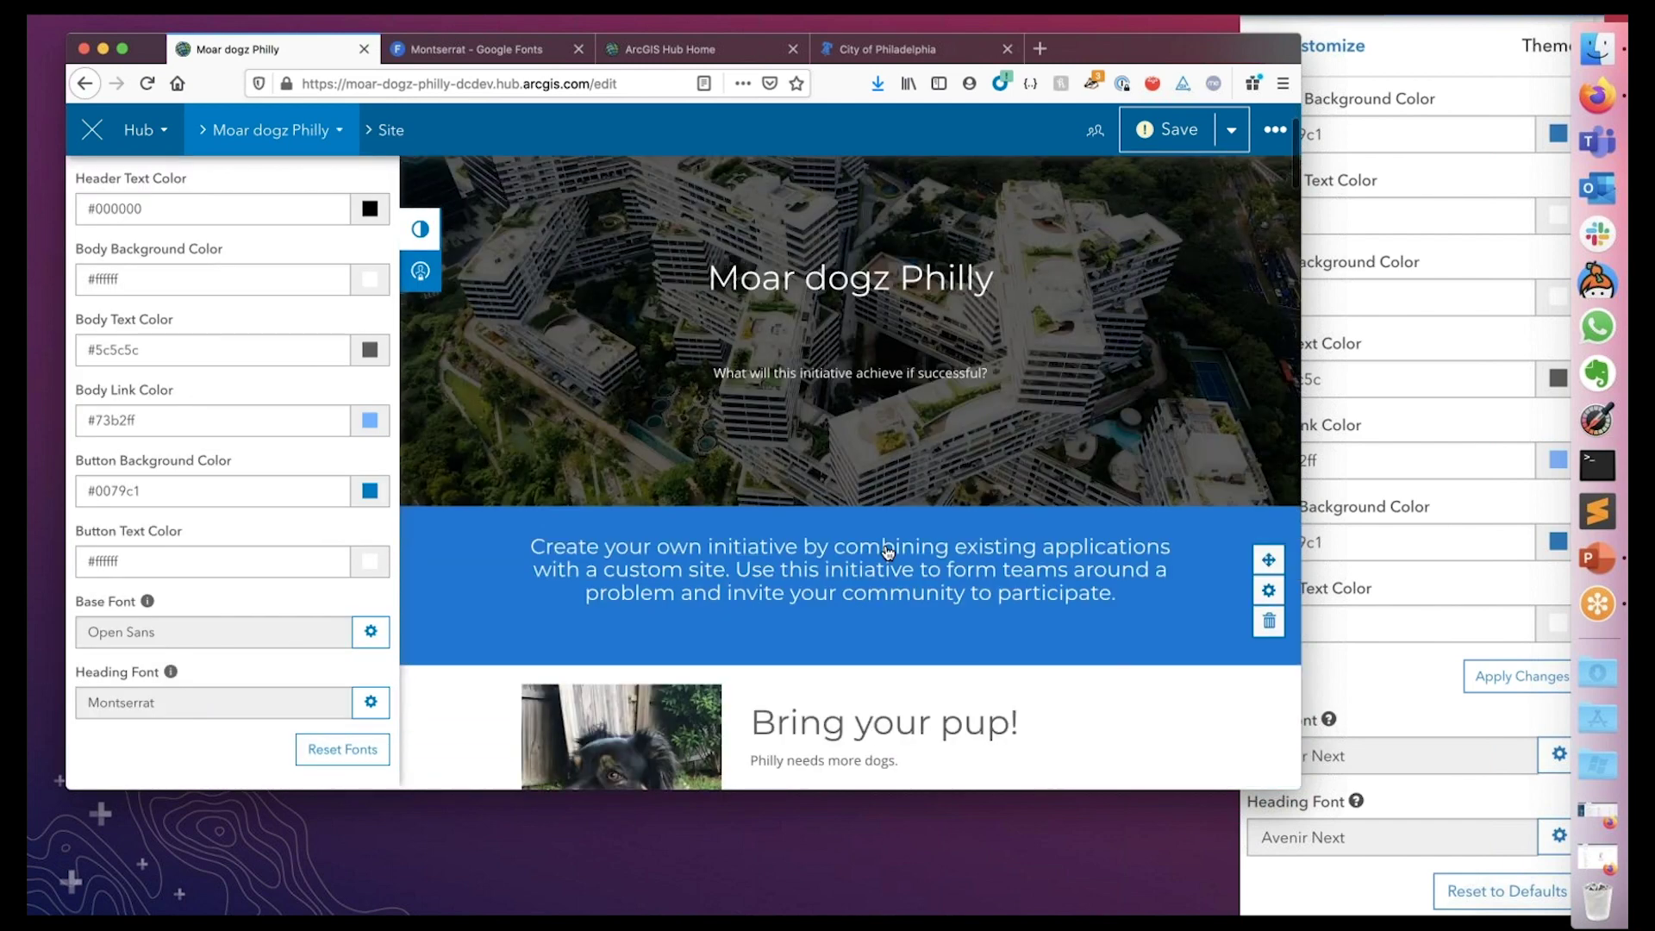
Check the applied fonts in the site preview and close the Google Fonts page
{"action": "scroll", "coordinate": [888, 552], "scroll_direction": "down", "scroll_amount": 1}
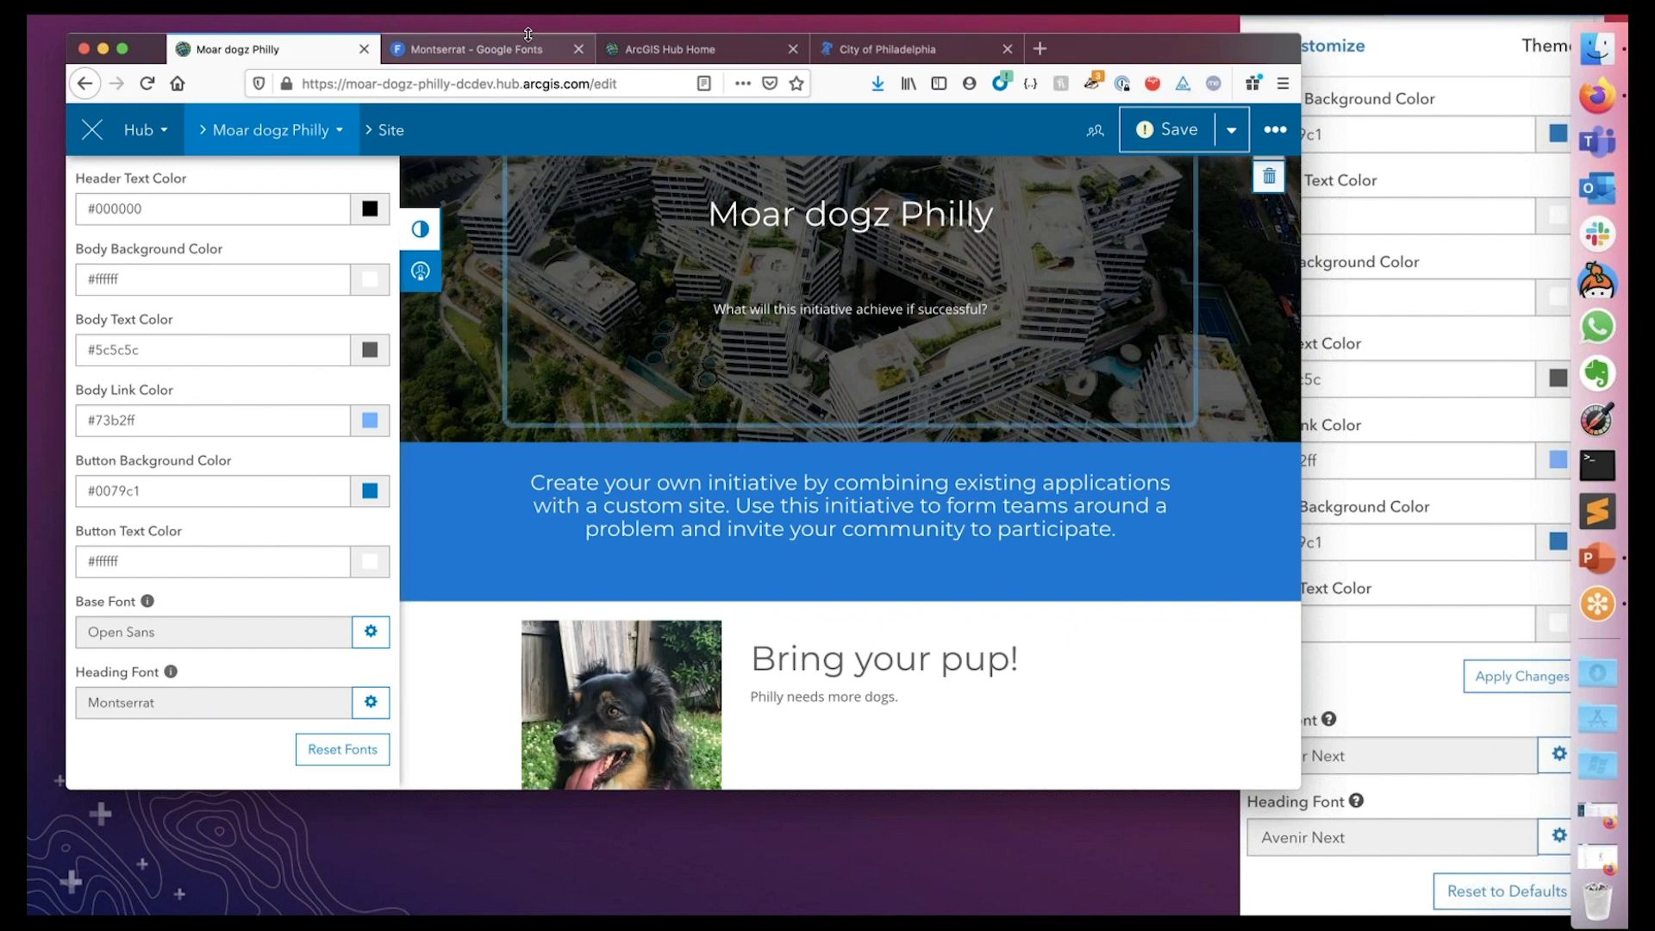
{"action": "left_click", "coordinate": [578, 49]}
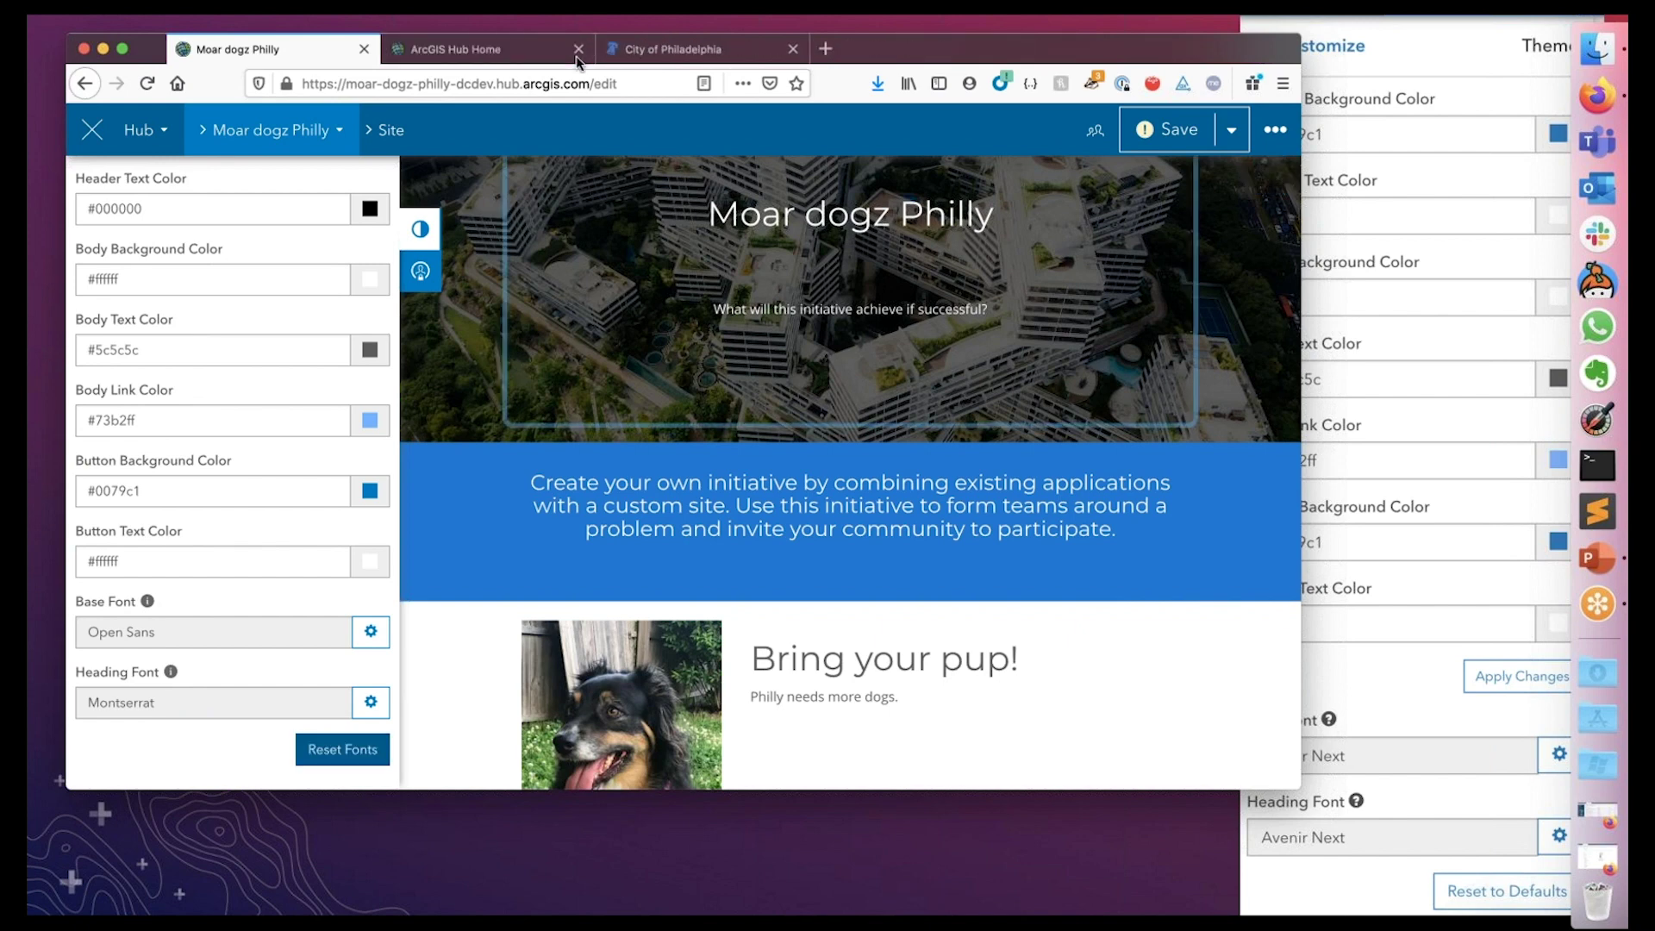
{"action": "key", "text": "super+Tab"}
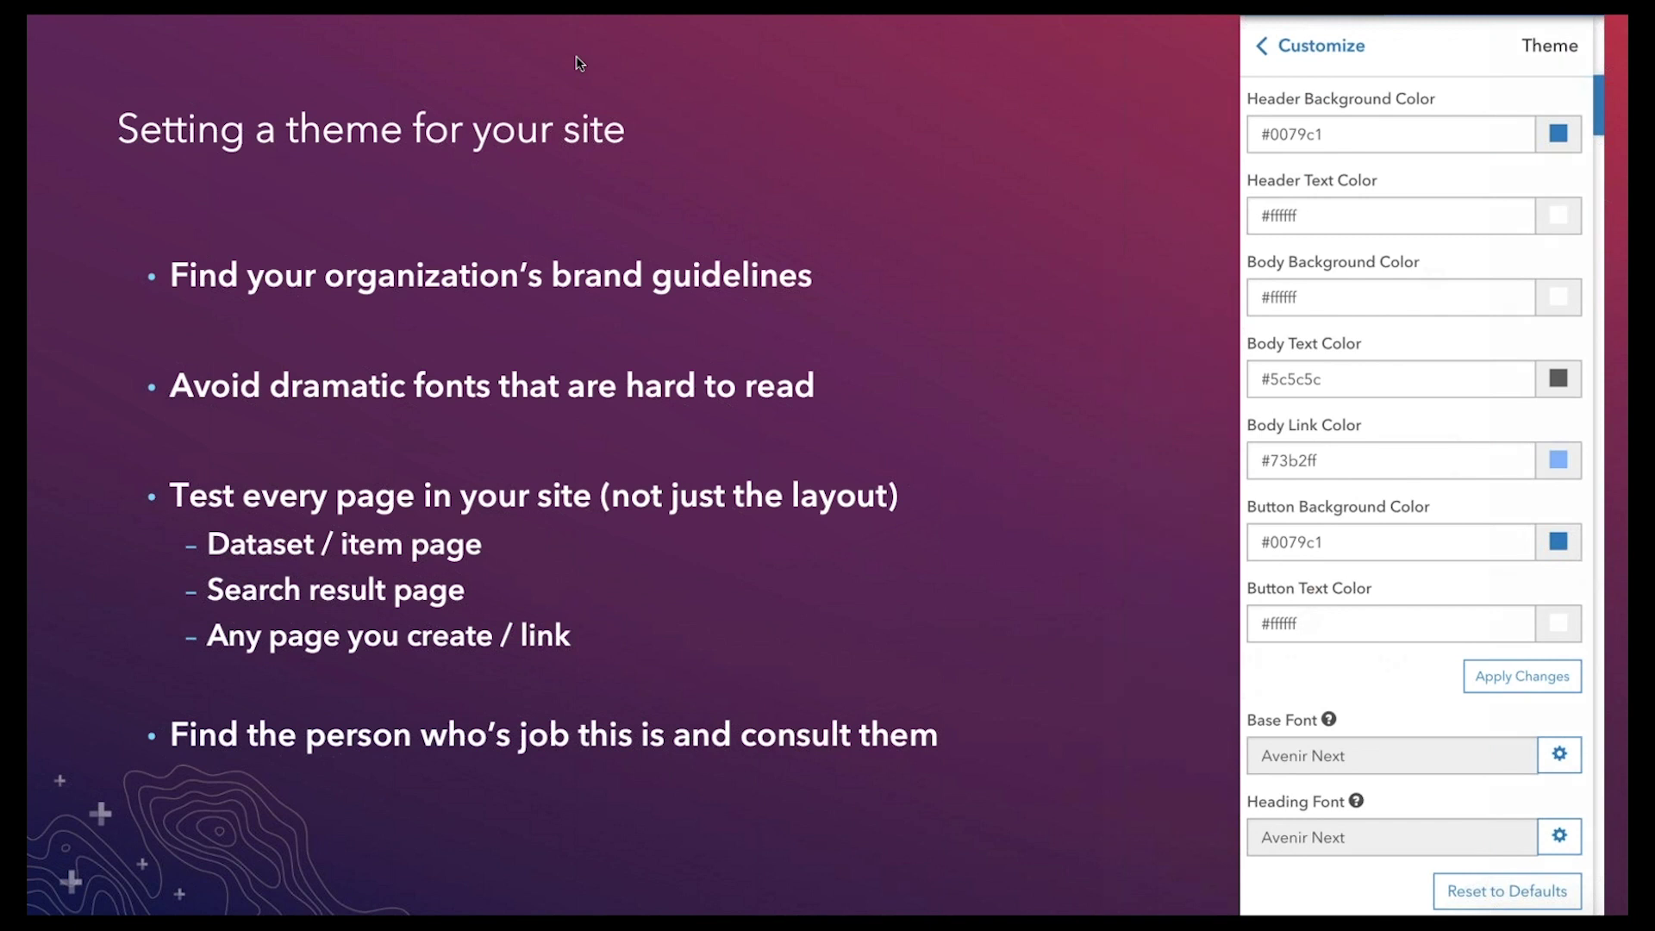
{"action": "key", "text": "Right"}
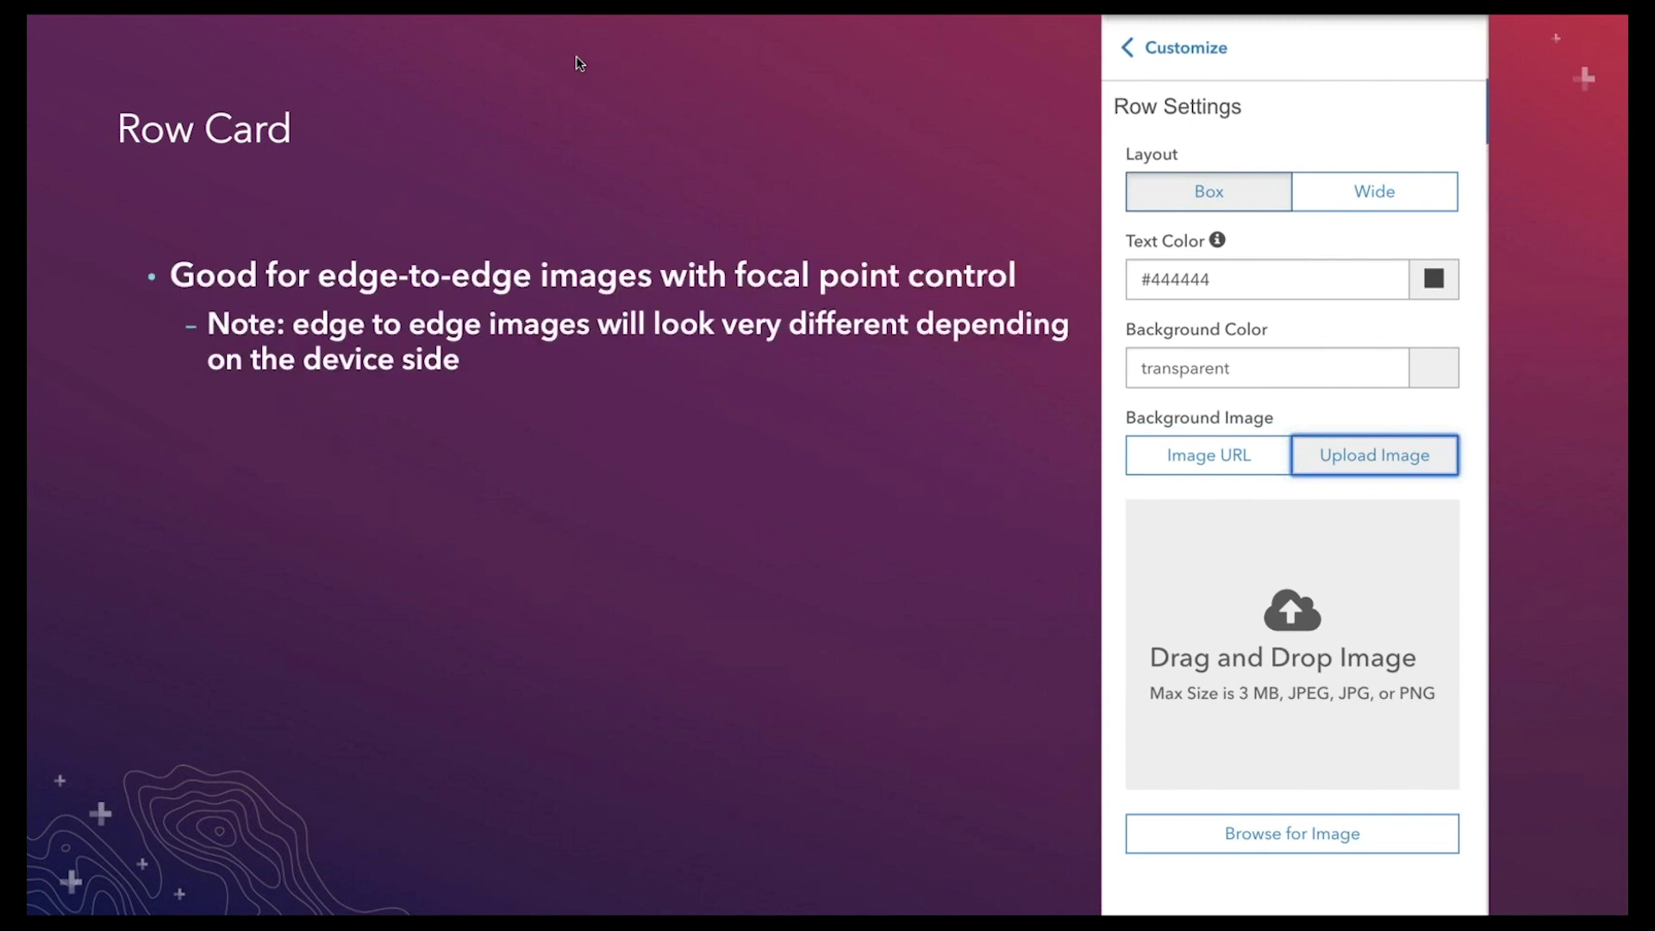
{"action": "key", "text": "Right"}
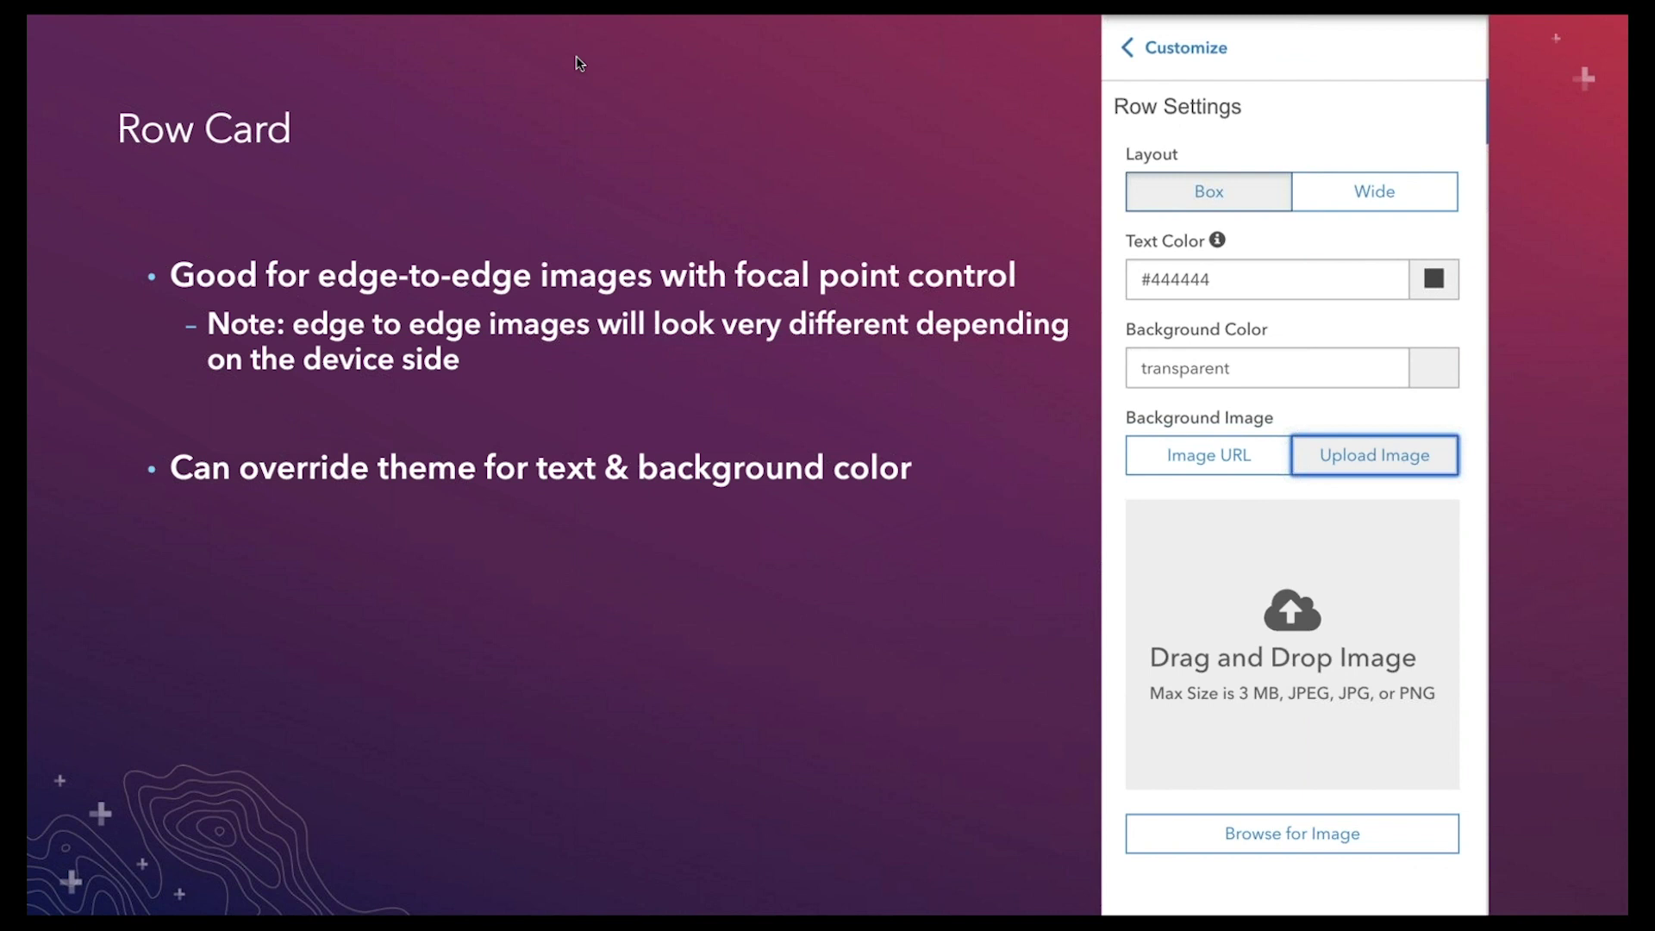
{"action": "key", "text": "Right"}
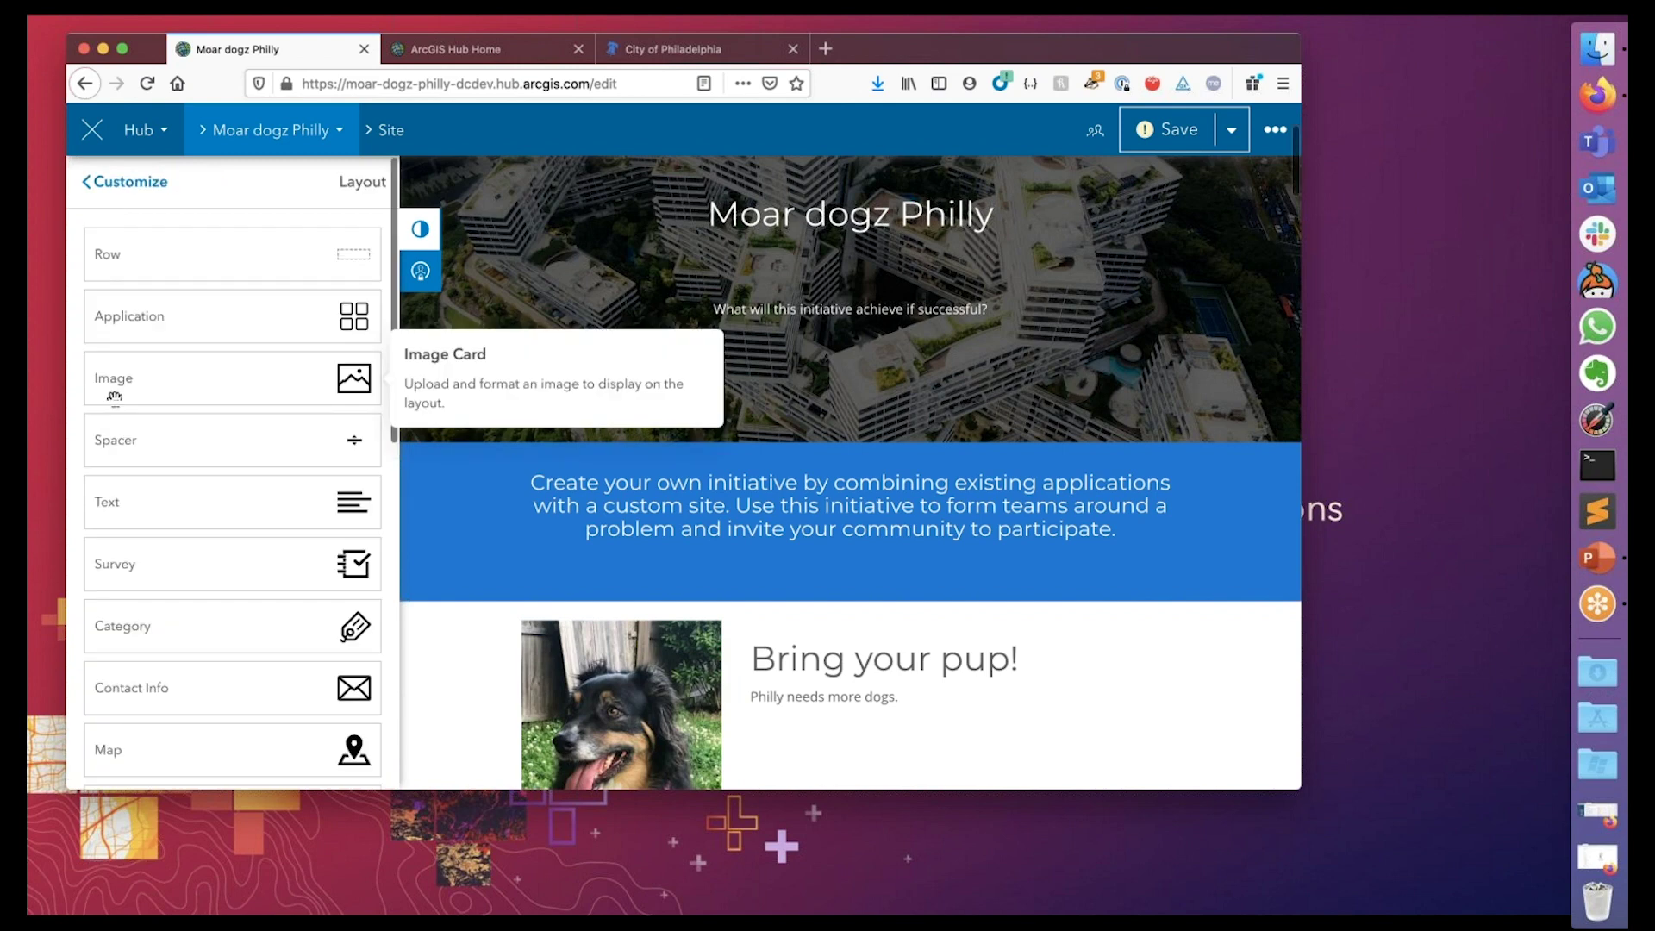
Add an Application card to the blue row below the header, showing My Organization's "FIA Emerald Ash Borer Impacts (D)Ashboard" dashboard
{"action": "scroll", "coordinate": [121, 362], "scroll_direction": "down", "scroll_amount": 1}
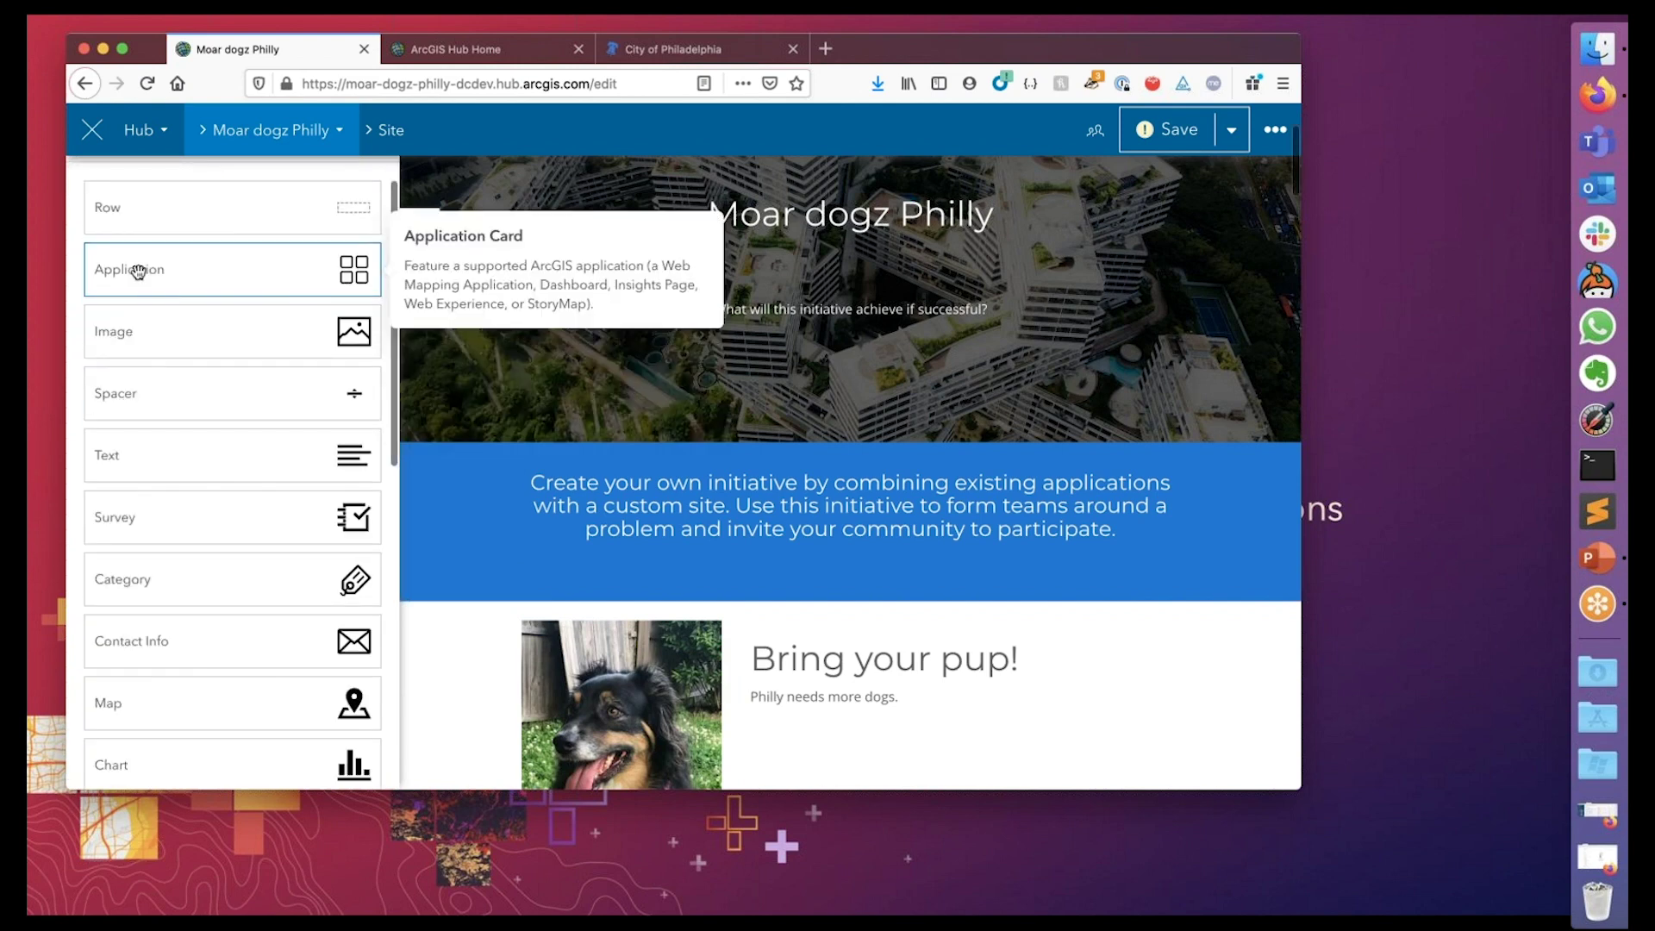
{"action": "left_click_drag", "start_coordinate": [138, 272], "coordinate": [855, 456]}
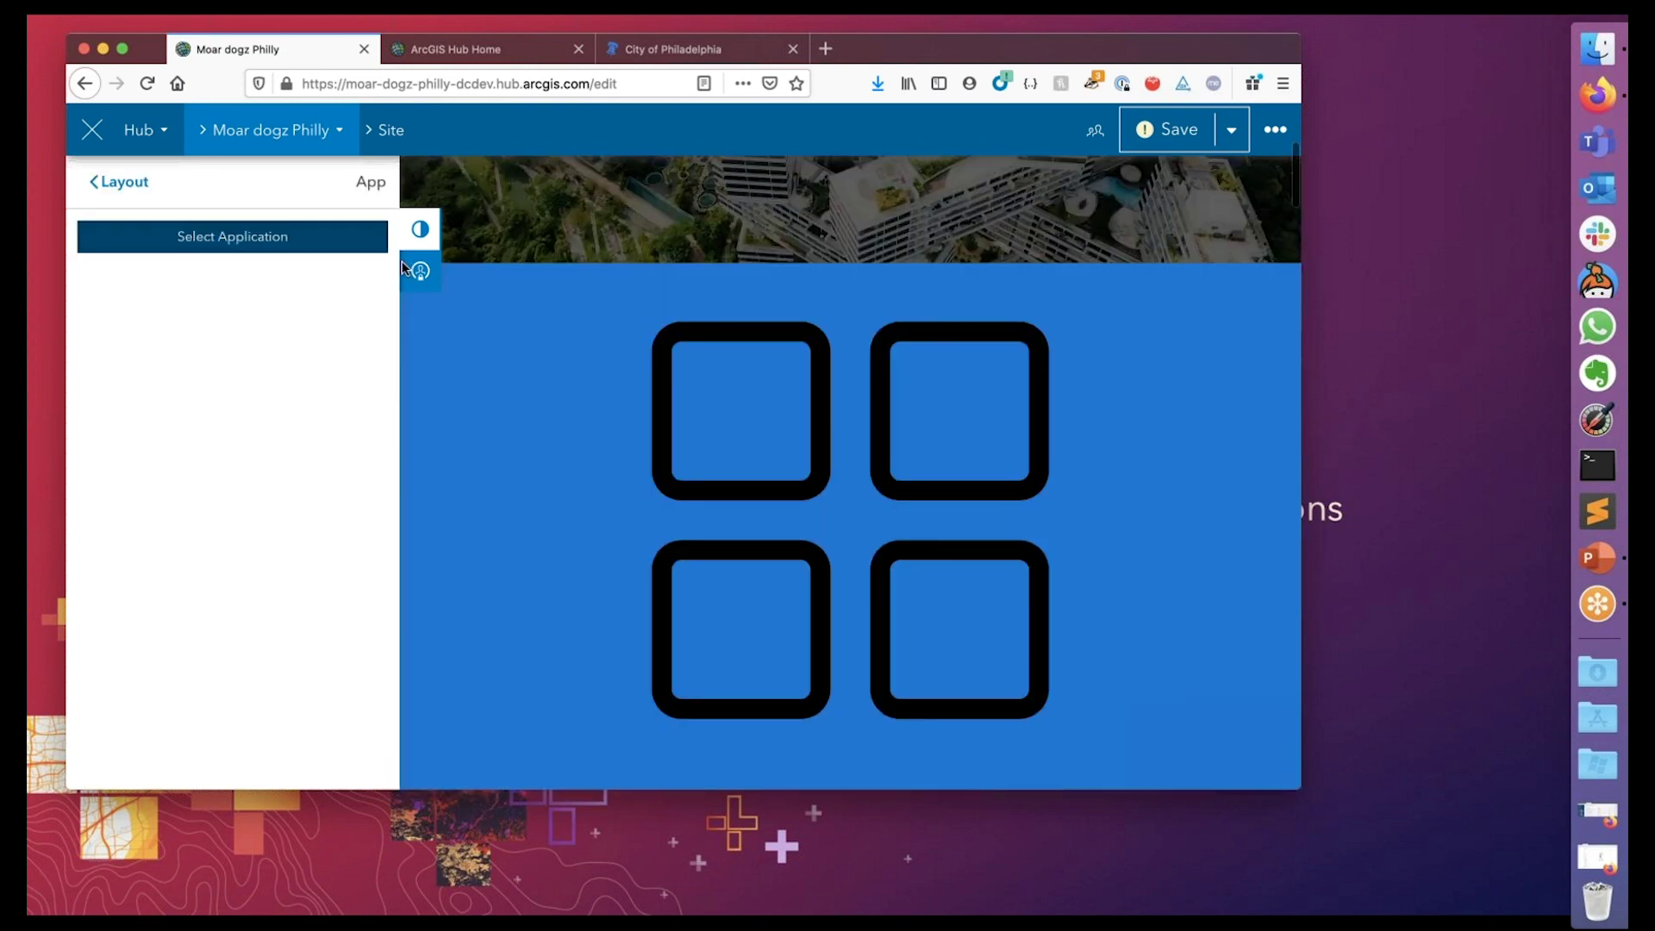
{"action": "left_click", "coordinate": [370, 241]}
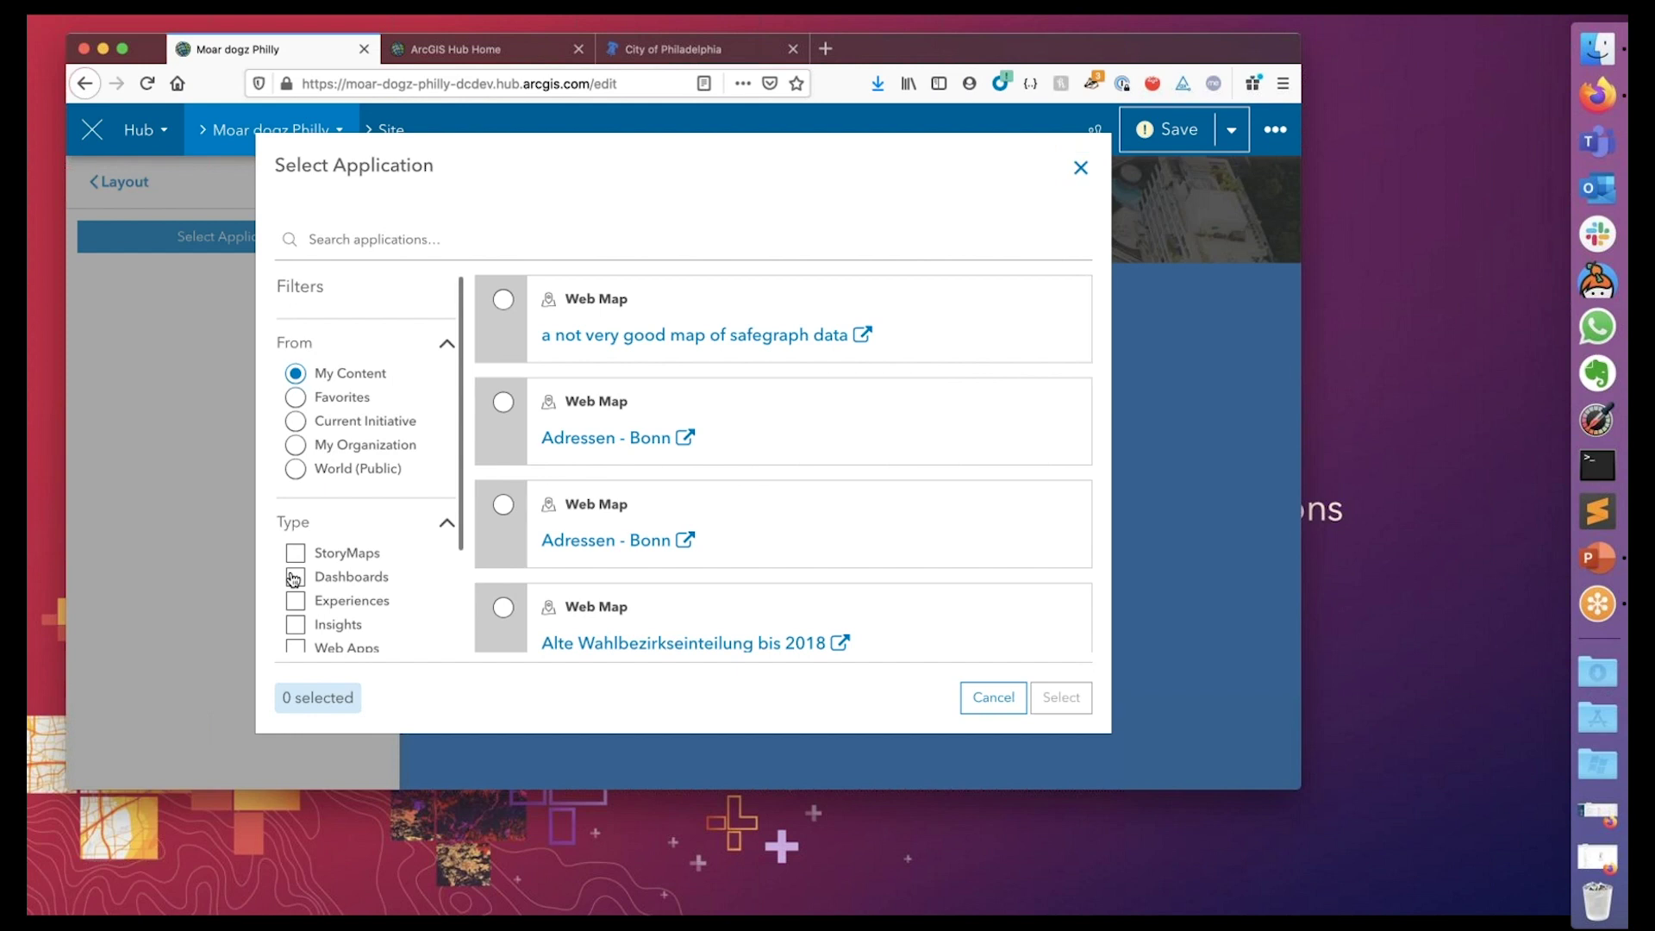
{"action": "left_click", "coordinate": [295, 577]}
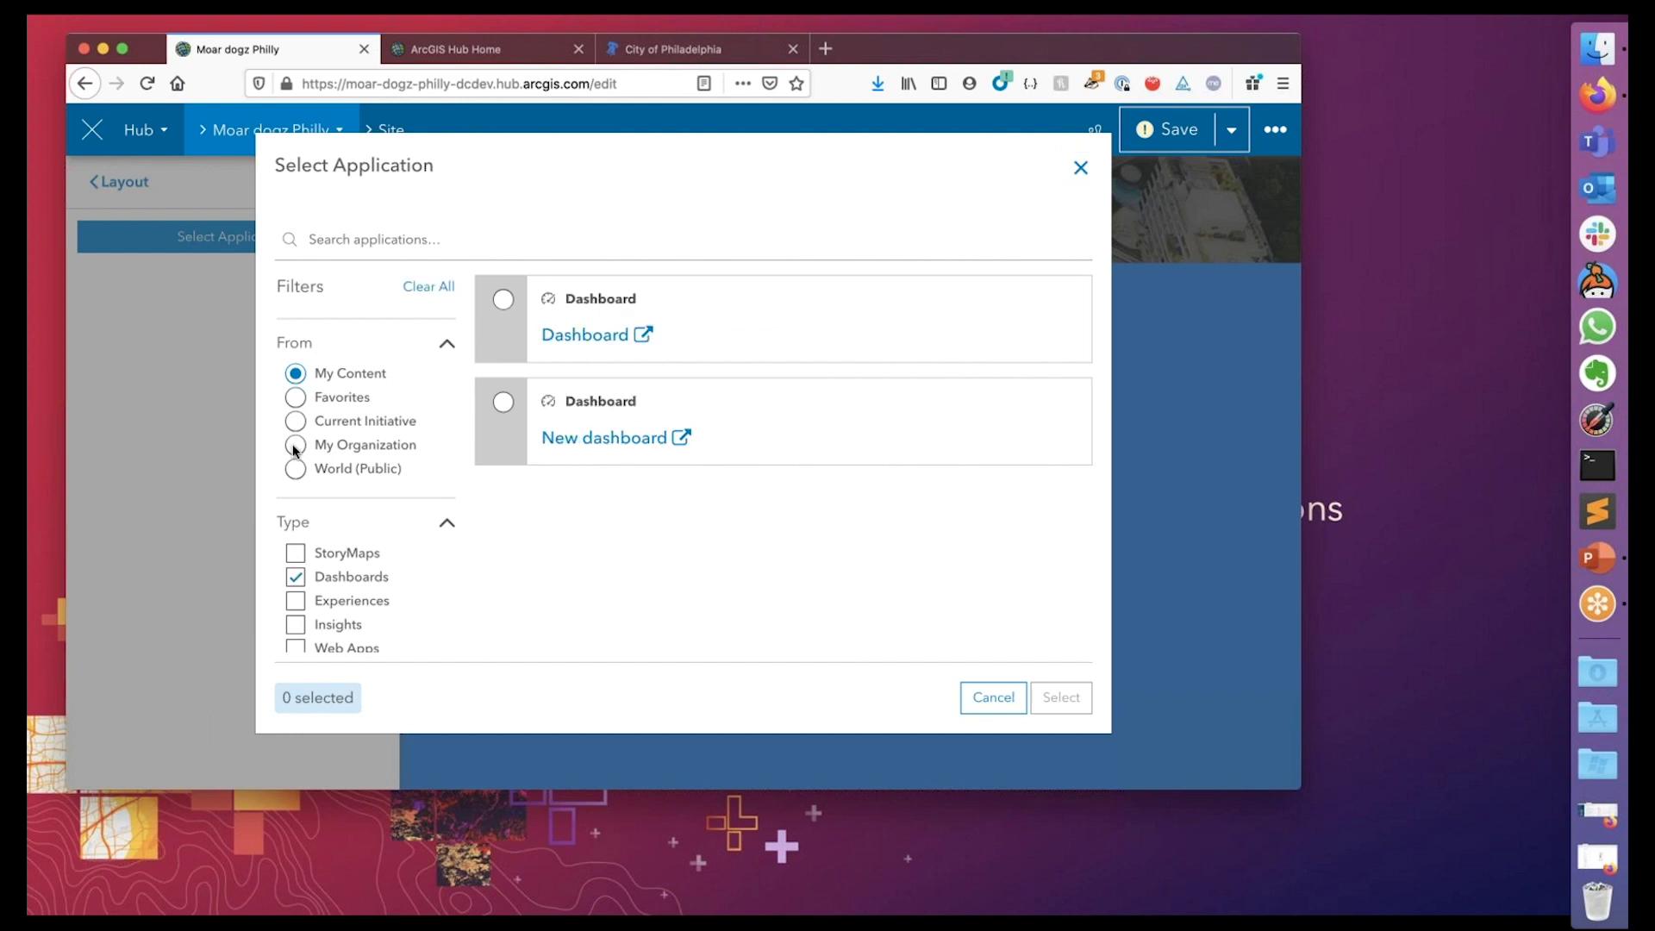
{"action": "left_click", "coordinate": [295, 445]}
{"action": "left_click", "coordinate": [504, 299]}
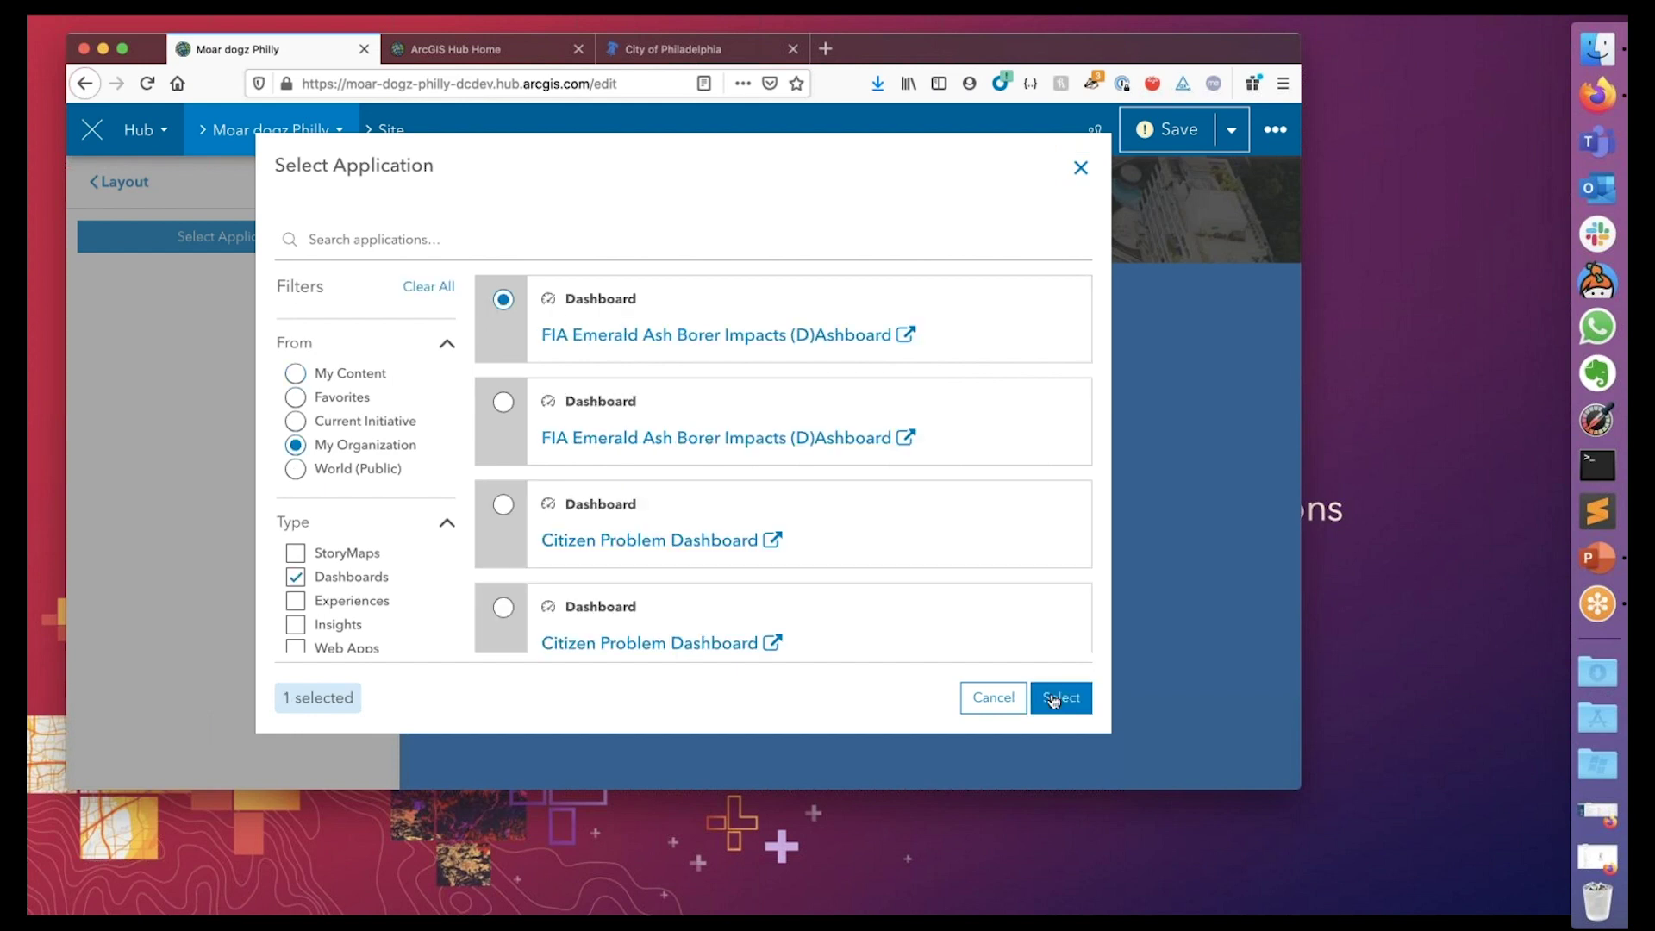
{"action": "left_click", "coordinate": [1053, 700]}
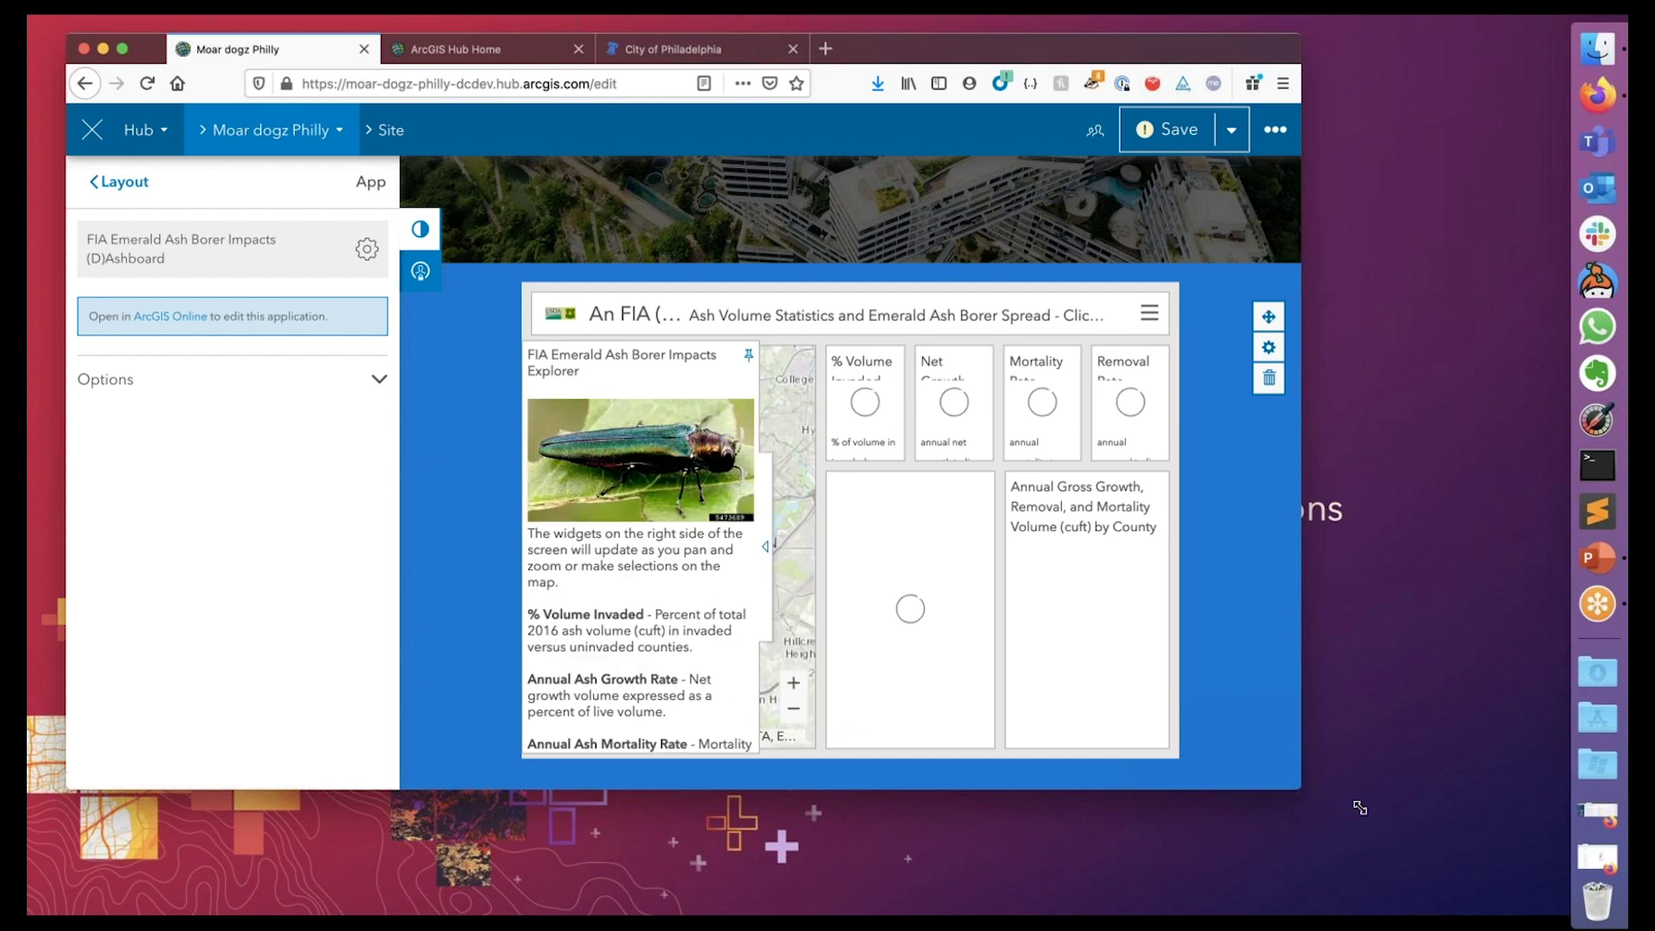
Shrink the browser window to check the dashboard card at a mobile-like width, and widen the window again
{"action": "left_click_drag", "start_coordinate": [1360, 808], "coordinate": [776, 730]}
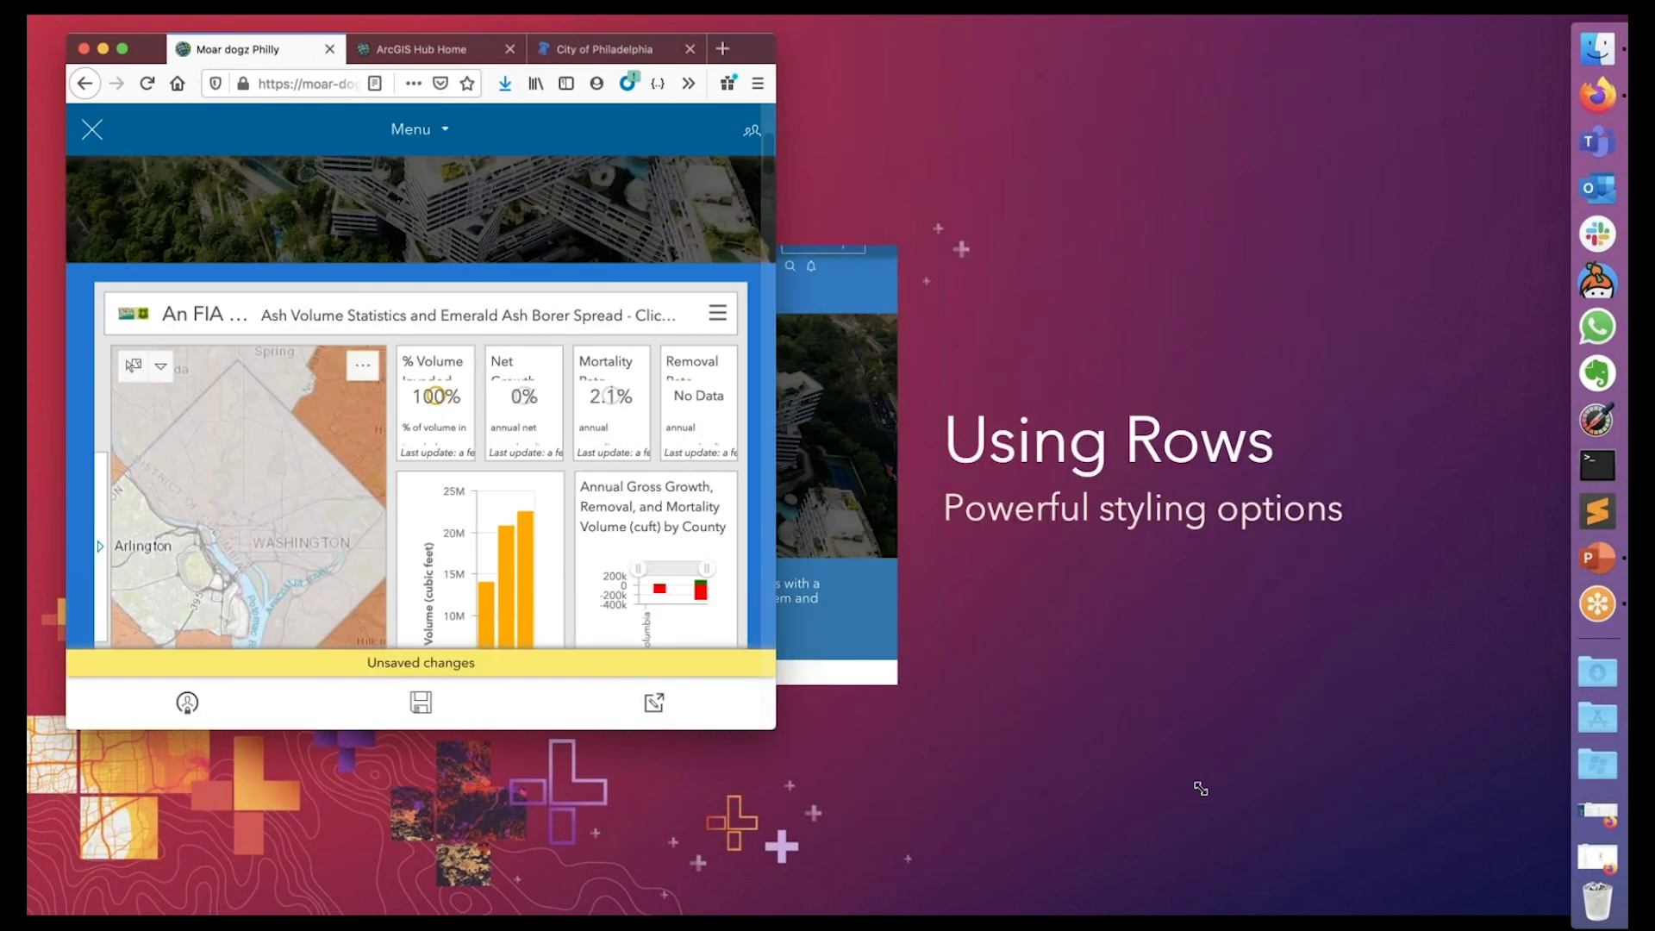
{"action": "left_click_drag", "start_coordinate": [1201, 788], "coordinate": [1371, 790]}
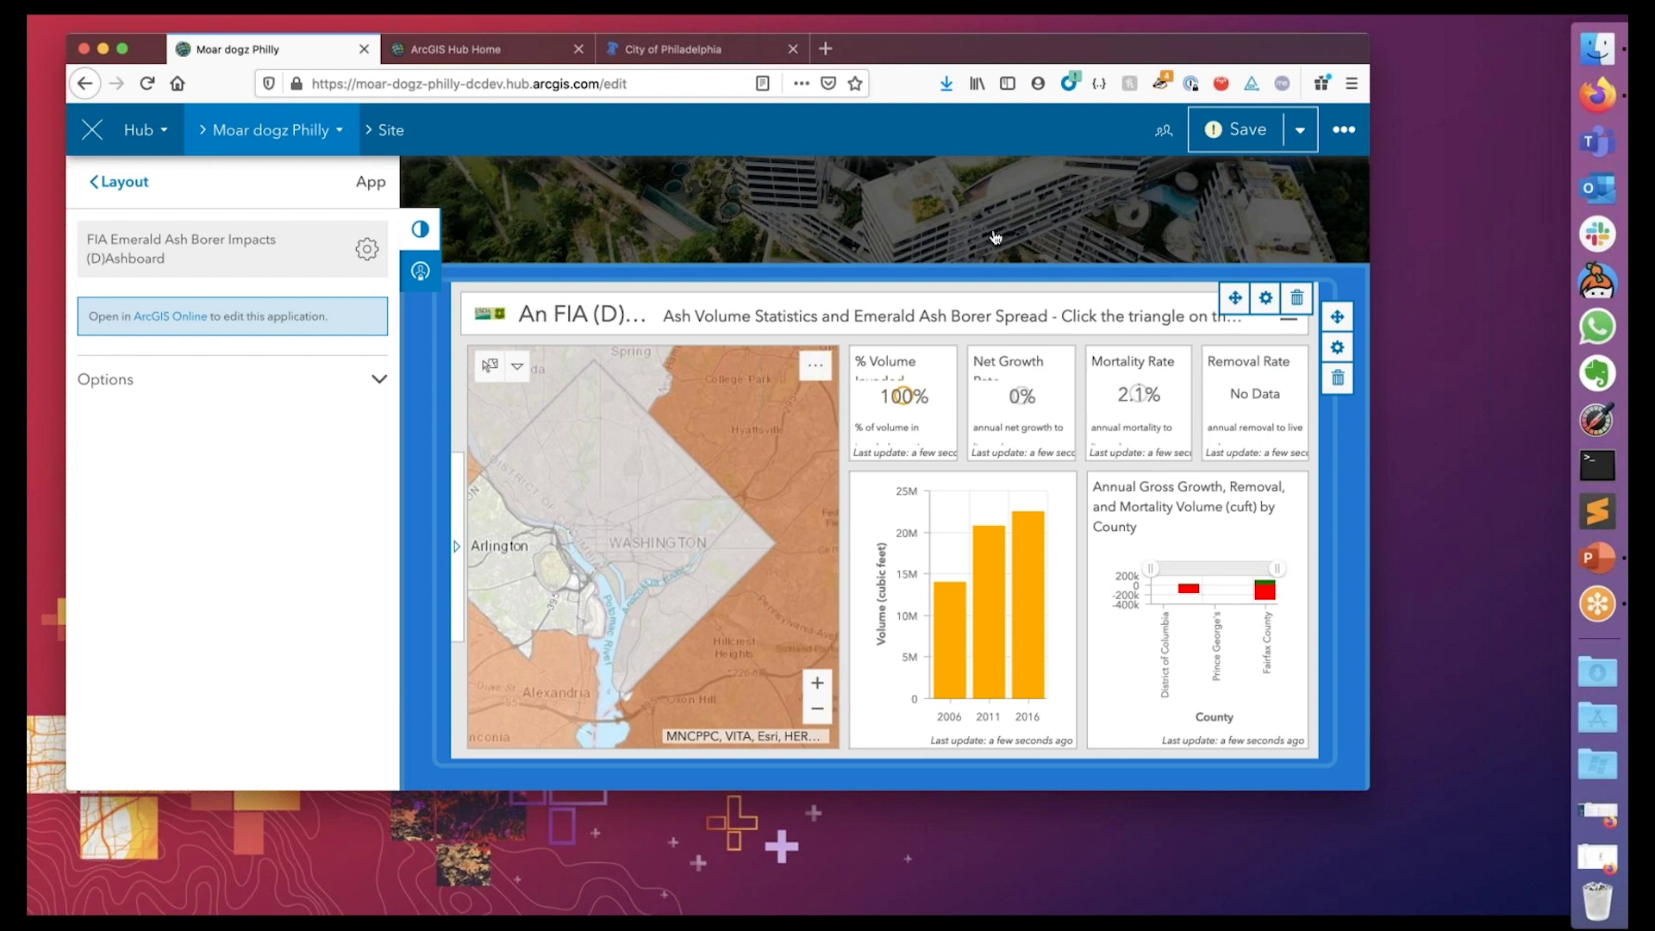
Set the dashboard row's CSS class to hidden-md and narrow the browser window to test the row's responsive behavior
{"action": "left_click", "coordinate": [1337, 348]}
{"action": "left_click", "coordinate": [124, 675]}
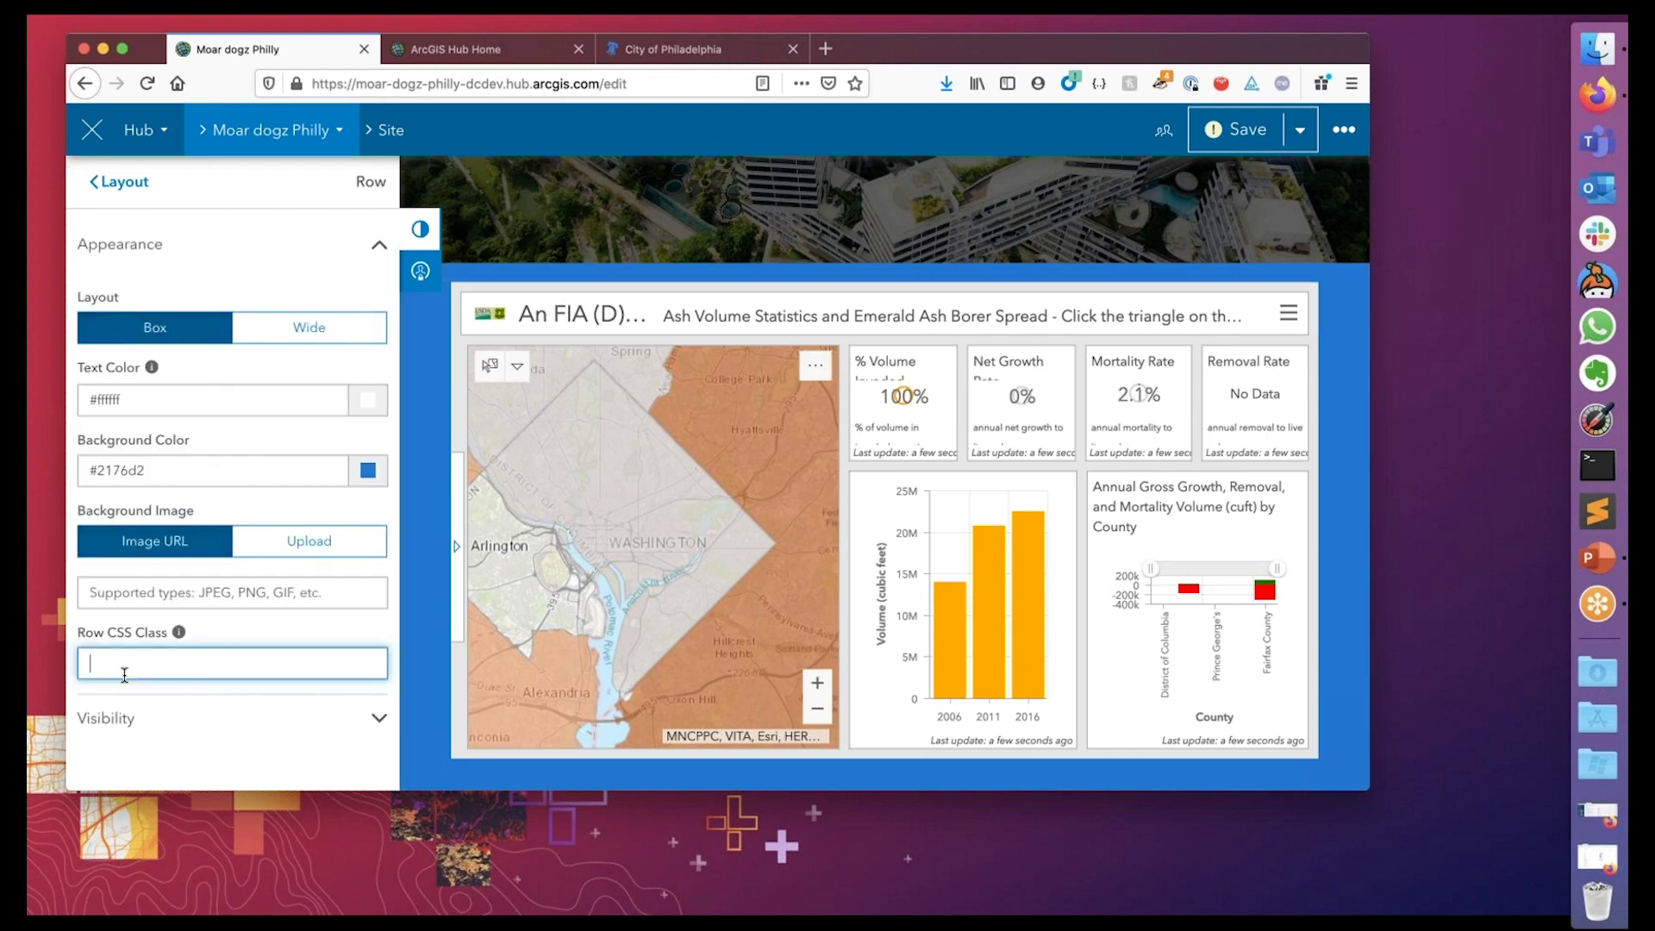
{"action": "type", "text": "hidden="}
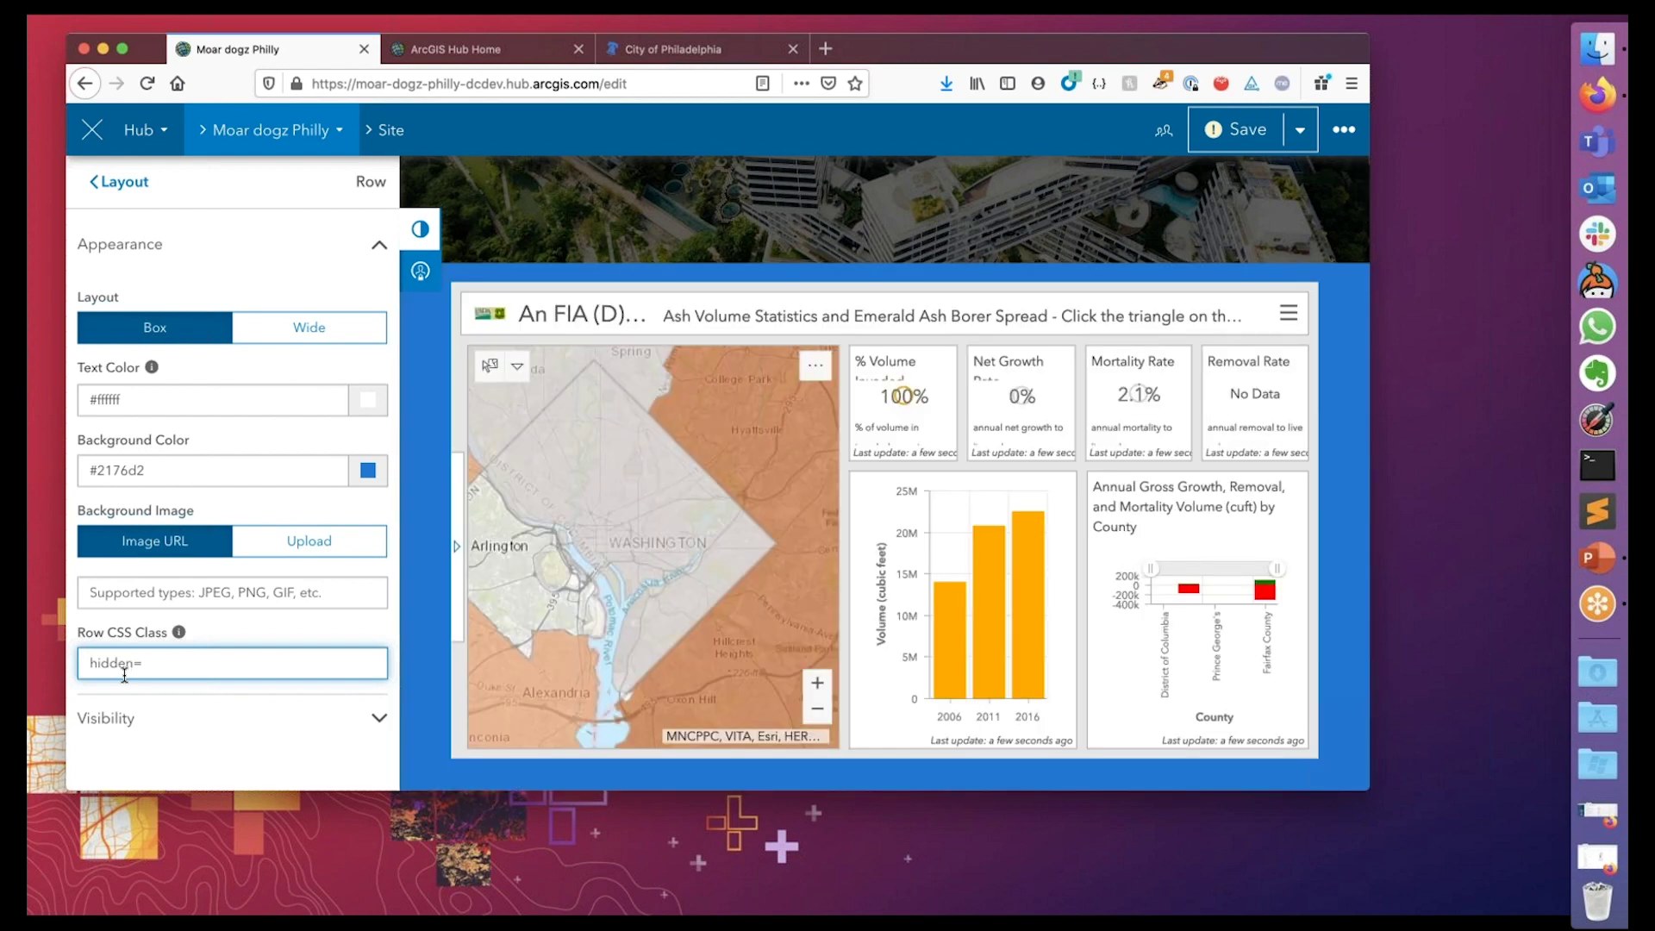
{"action": "key", "text": "BackSpace"}
{"action": "type", "text": "-"}
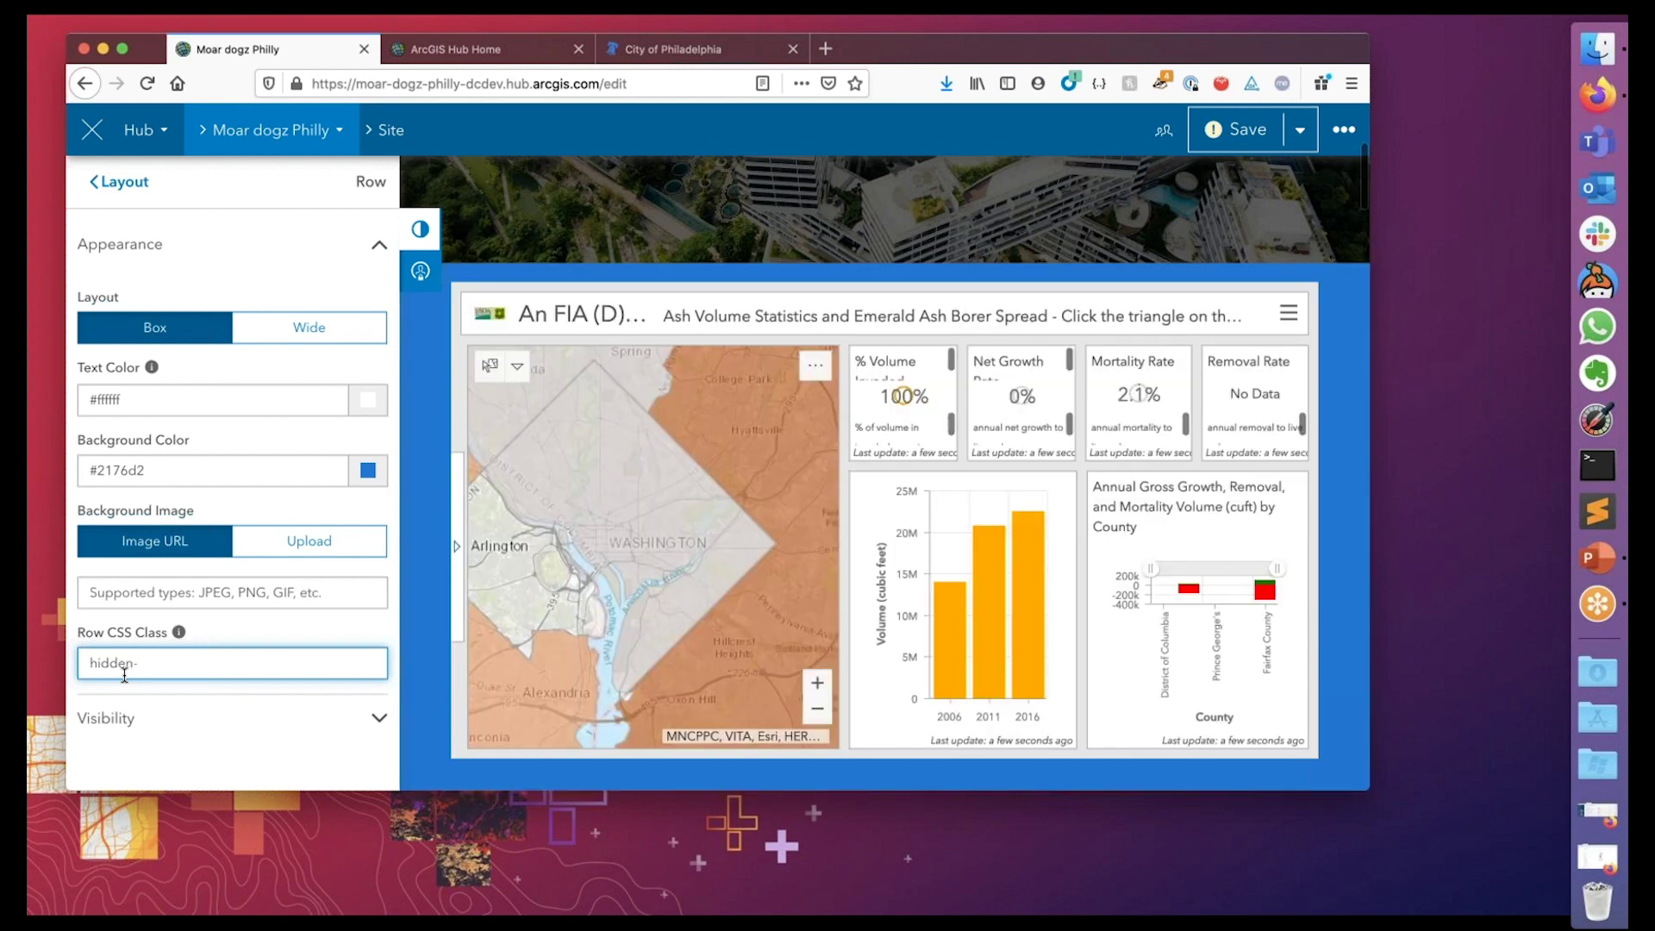
{"action": "type", "text": "m"}
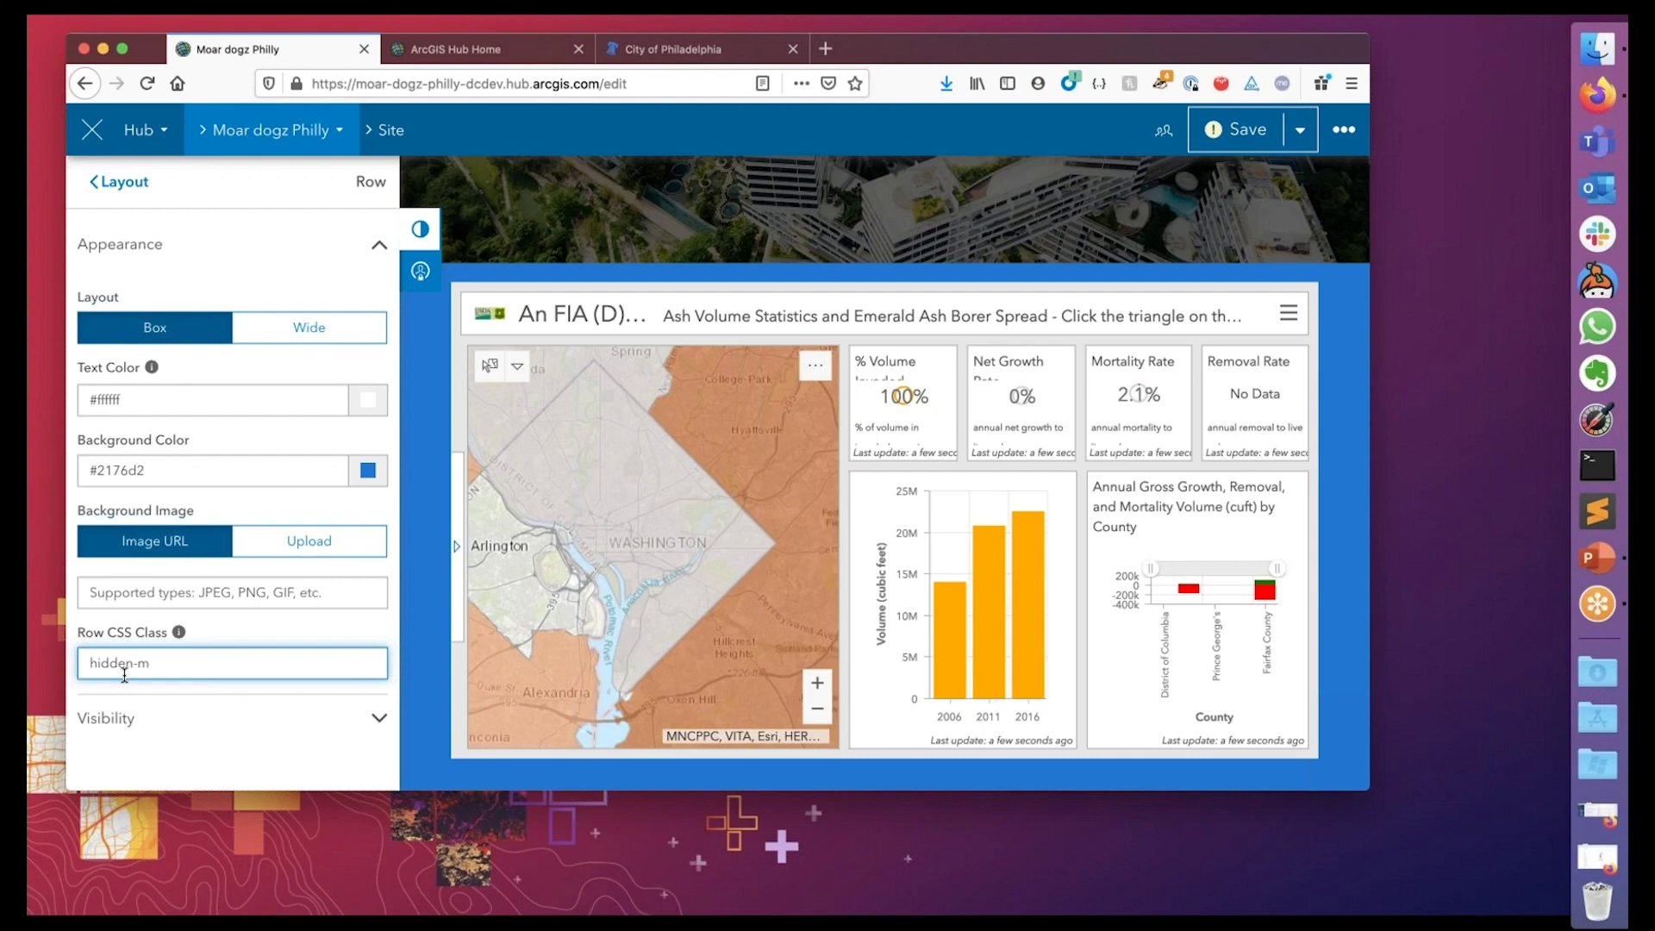
{"action": "type", "text": "d"}
{"action": "key", "text": "Tab"}
{"action": "mouse_move", "coordinate": [1148, 795]}
{"action": "left_mouse_down"}
{"action": "mouse_move", "coordinate": [1225, 787]}
{"action": "mouse_move", "coordinate": [1121, 785]}
{"action": "mouse_move", "coordinate": [1223, 784]}
{"action": "mouse_move", "coordinate": [1163, 769]}
{"action": "left_mouse_up"}
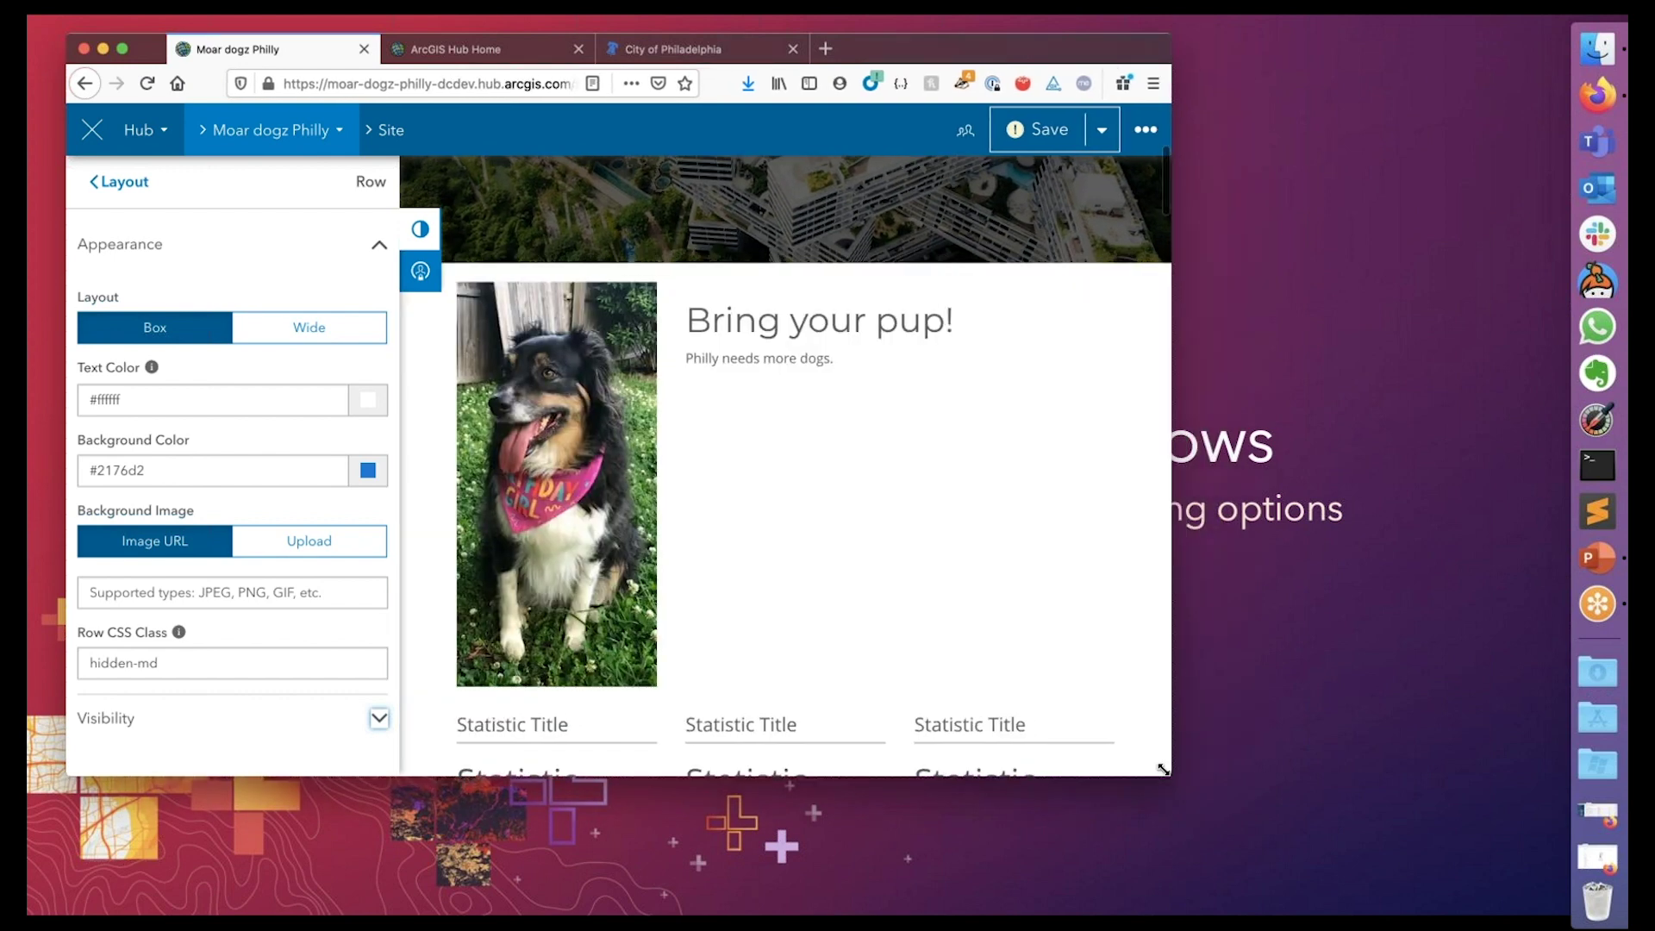